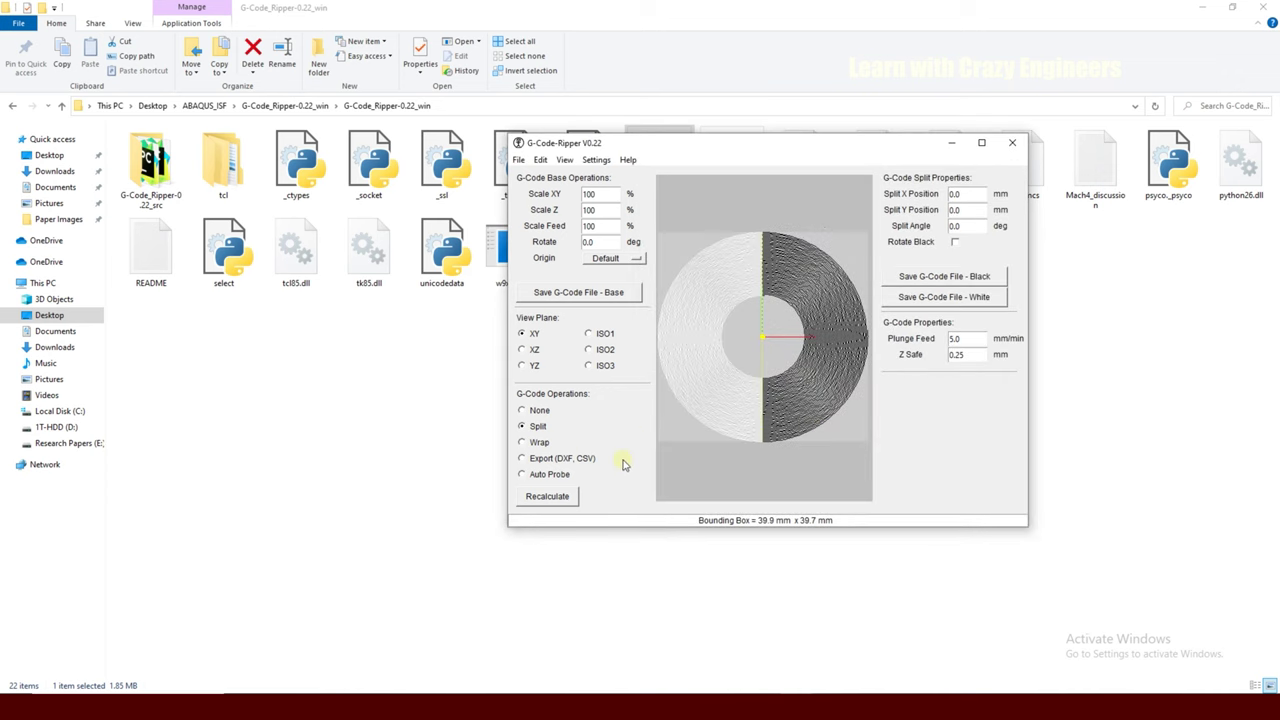
Export the G-code toolpath as a CSV text file named 1005 in the ABAQUS_ISF folder.
left_click(544, 460)
left_click(338, 369)
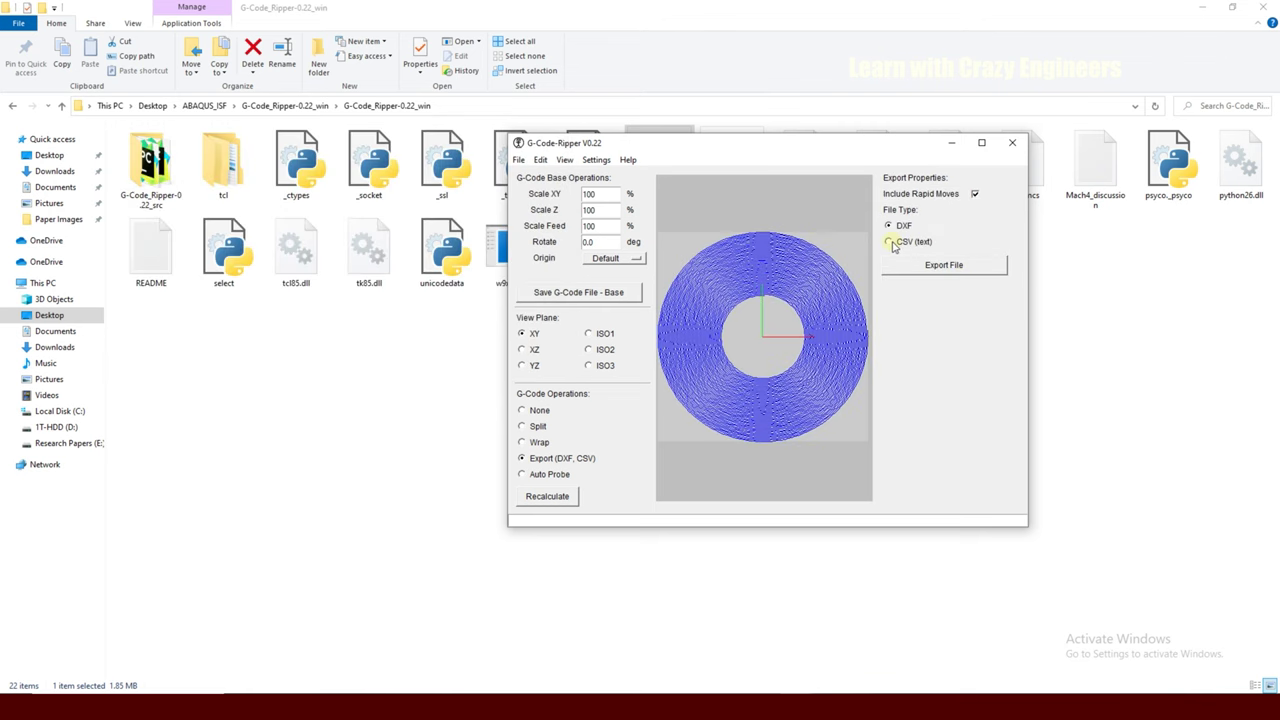
left_click(890, 243)
left_click(943, 266)
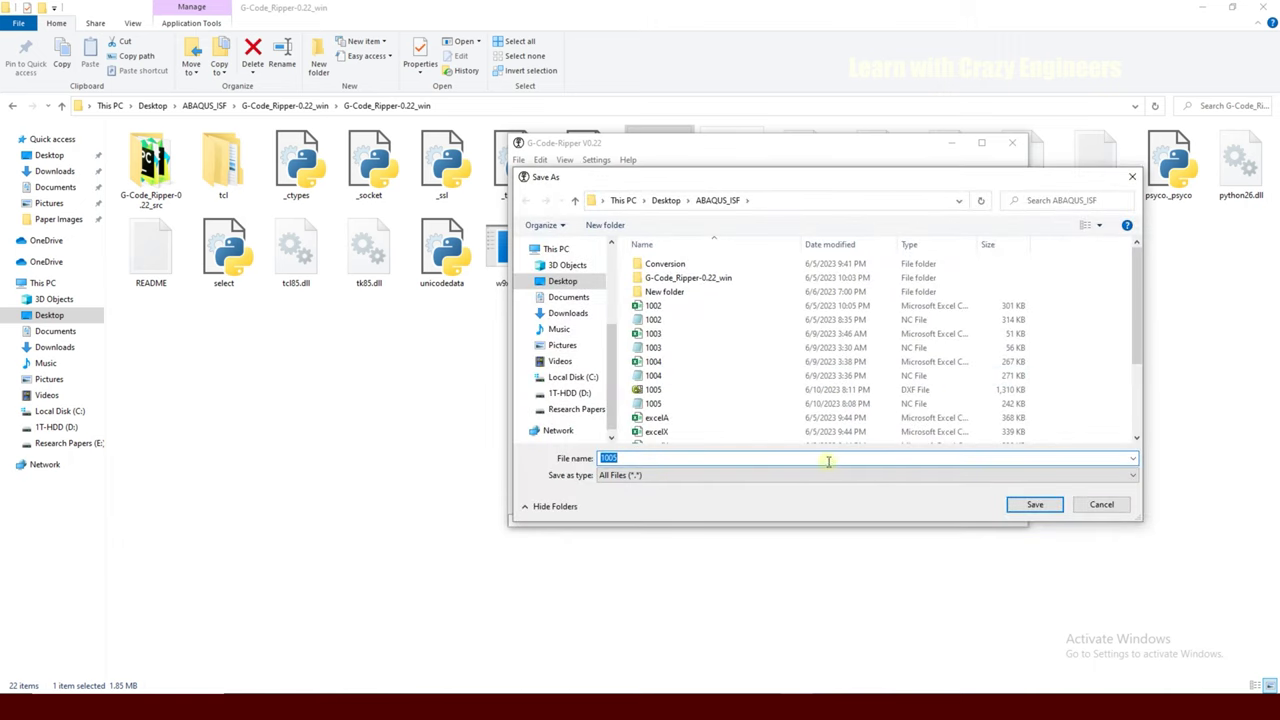
left_click(1050, 504)
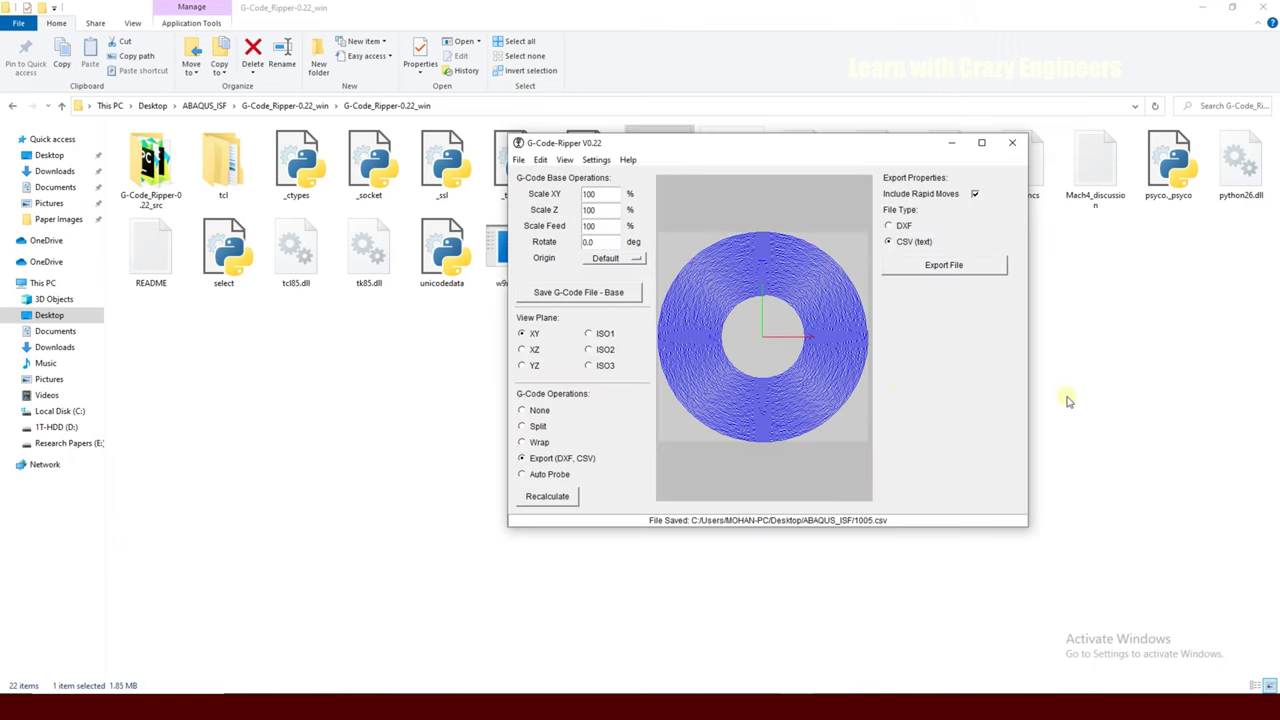
Open the exported 1005 CSV file from the ABAQUS_ISF folder in Excel and maximize its window.
left_click(1084, 428)
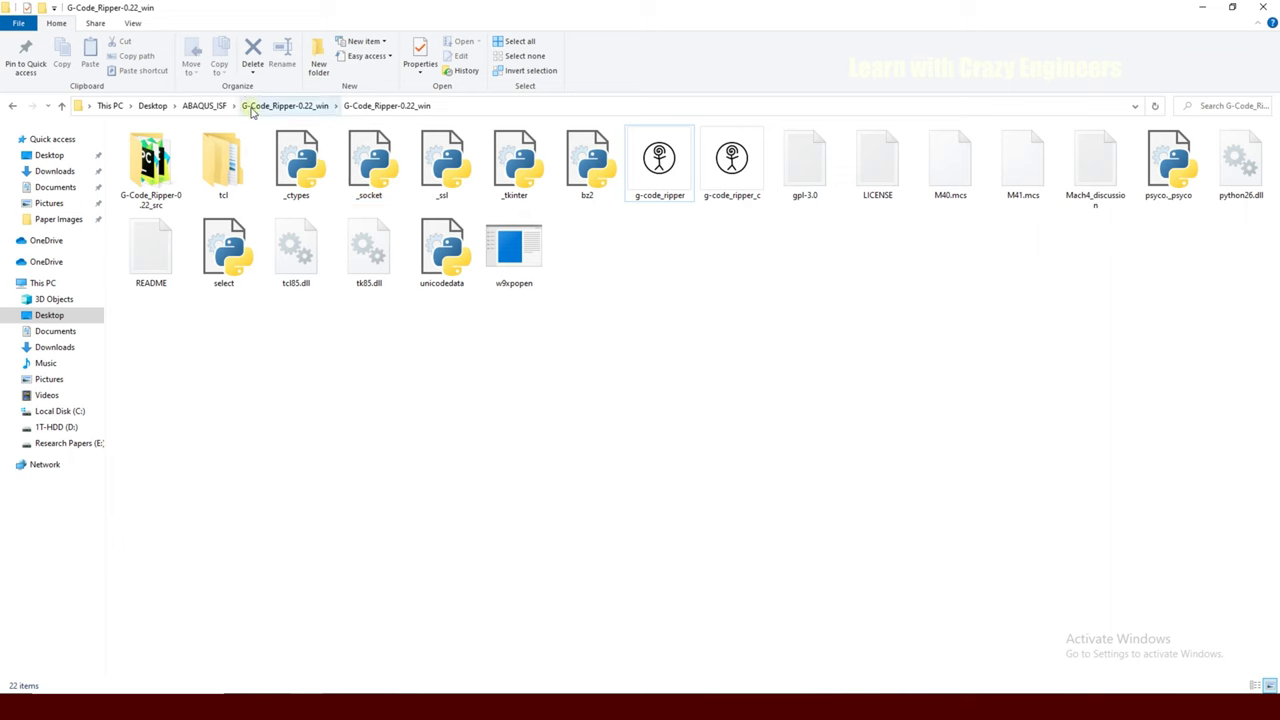
left_click(204, 105)
double_click(806, 190)
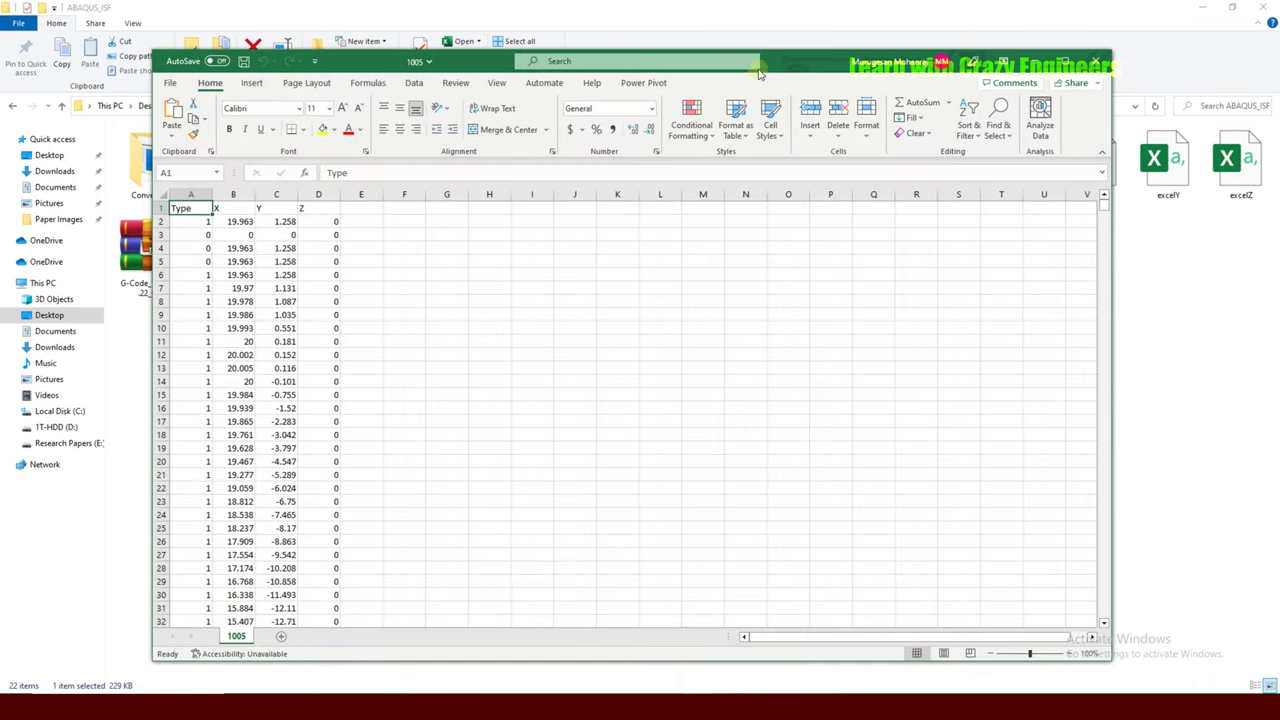
double_click(770, 70)
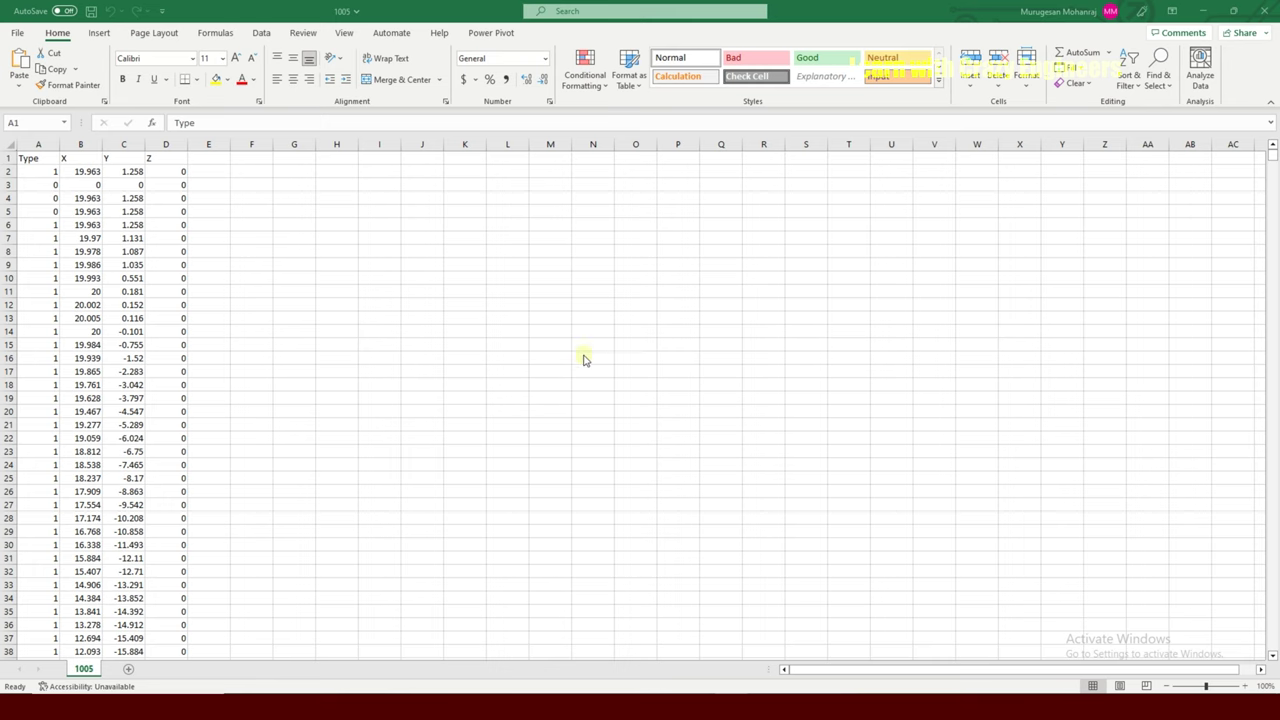
Center the contents of the X, Y and Z columns, including their headers.
left_click(86, 163)
key("ctrl+shift+Down")
left_click_drag(86, 160, 168, 158, "shift")
left_click(293, 79)
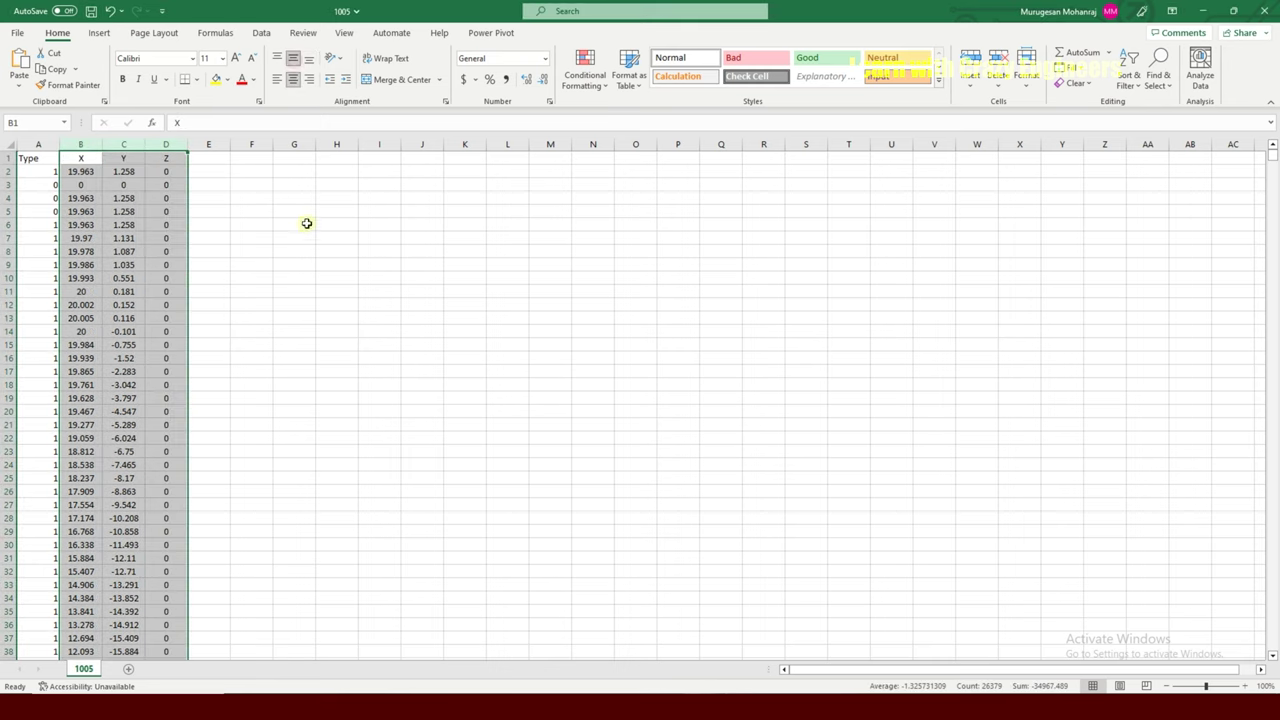
left_click(294, 238)
Plot columns X and Y as a scatter chart with smooth lines, placed beside the data and made roughly square.
left_click_drag(82, 146, 118, 165)
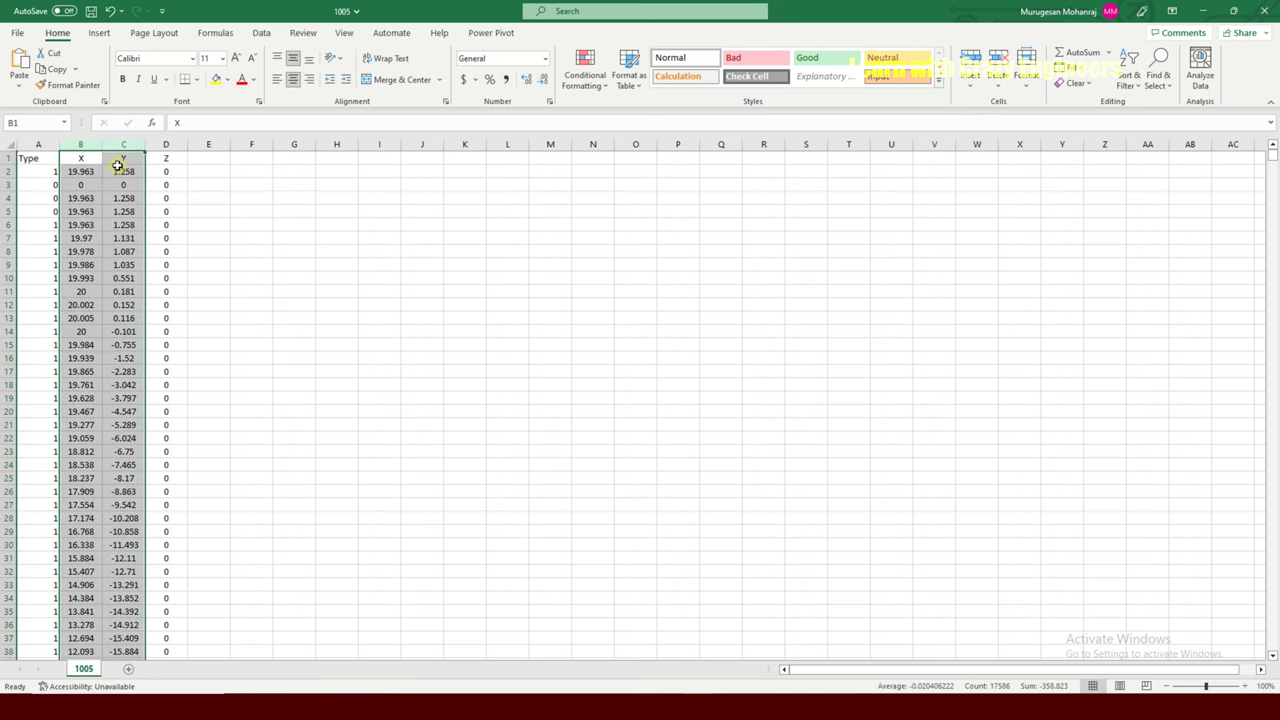
left_click(99, 33)
left_click(618, 82)
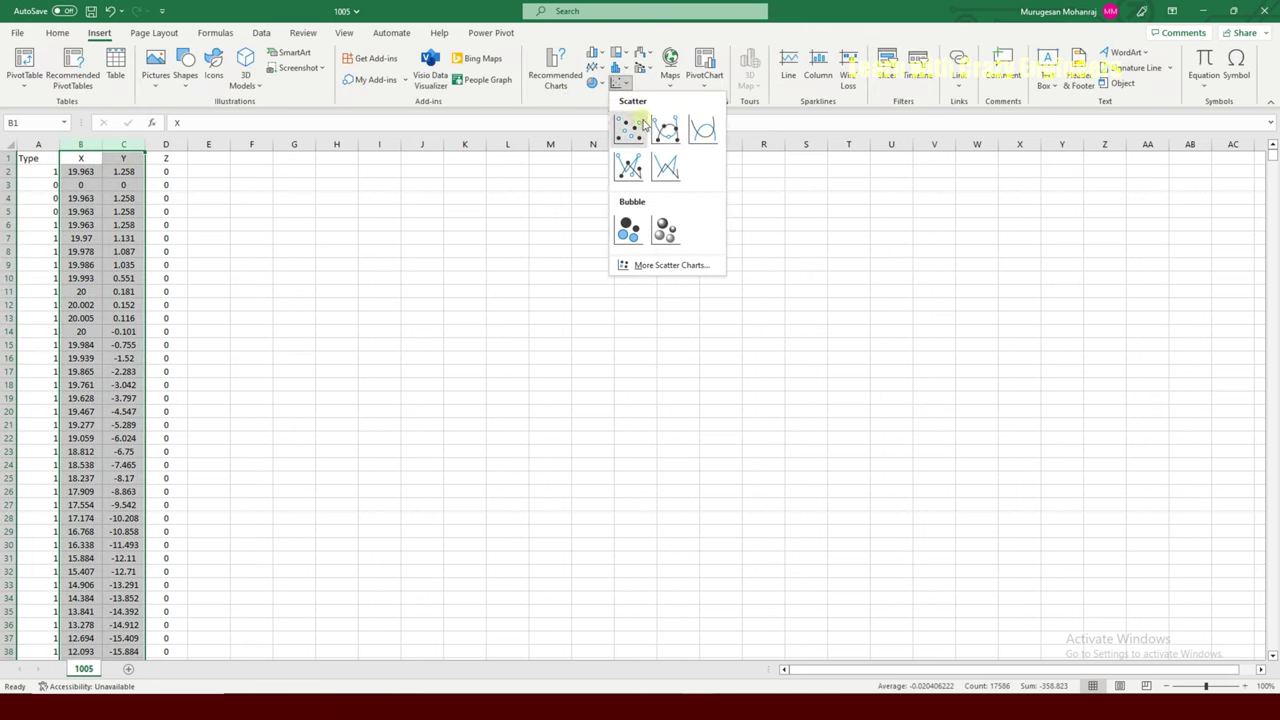
left_click(703, 130)
left_click_drag(574, 326, 488, 213)
left_click_drag(563, 403, 552, 526)
Plot columns Y and Z as a second scatter chart with smooth lines and place it beside the first chart.
left_click(249, 369)
left_click_drag(123, 145, 166, 145)
left_click(99, 32)
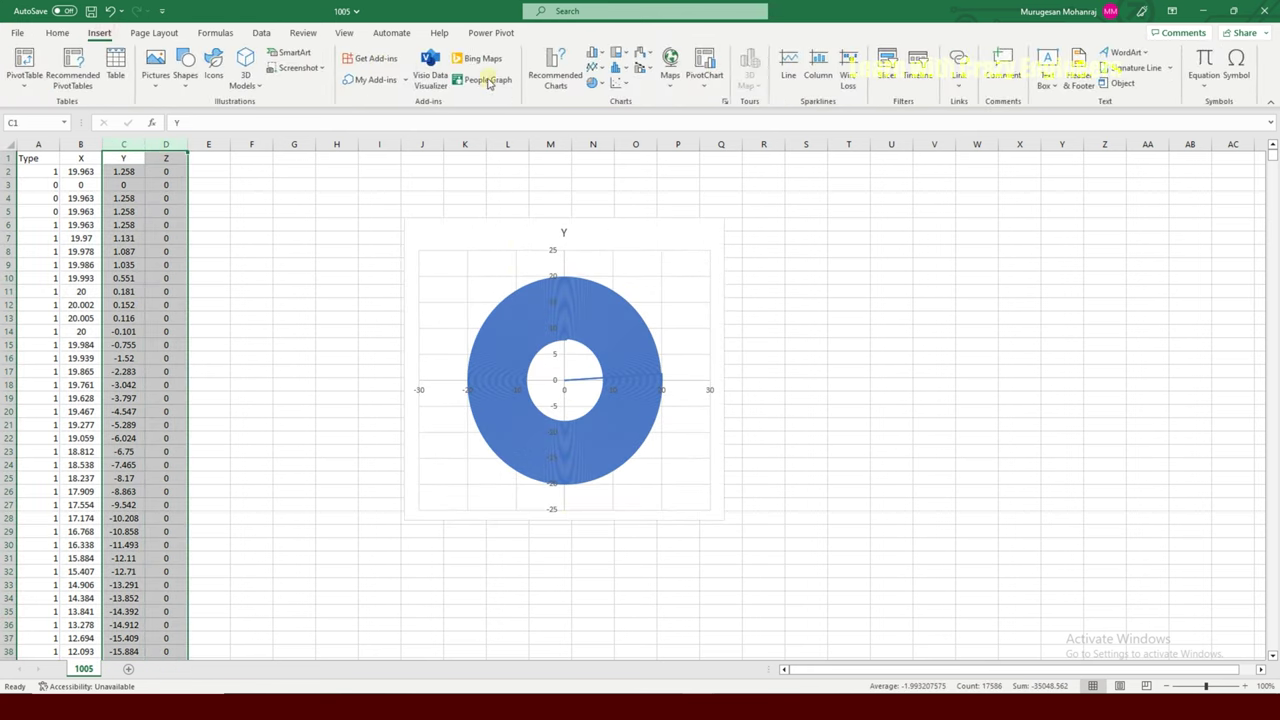
left_click(617, 82)
left_click(702, 130)
left_click_drag(755, 306, 966, 280)
left_click(934, 558)
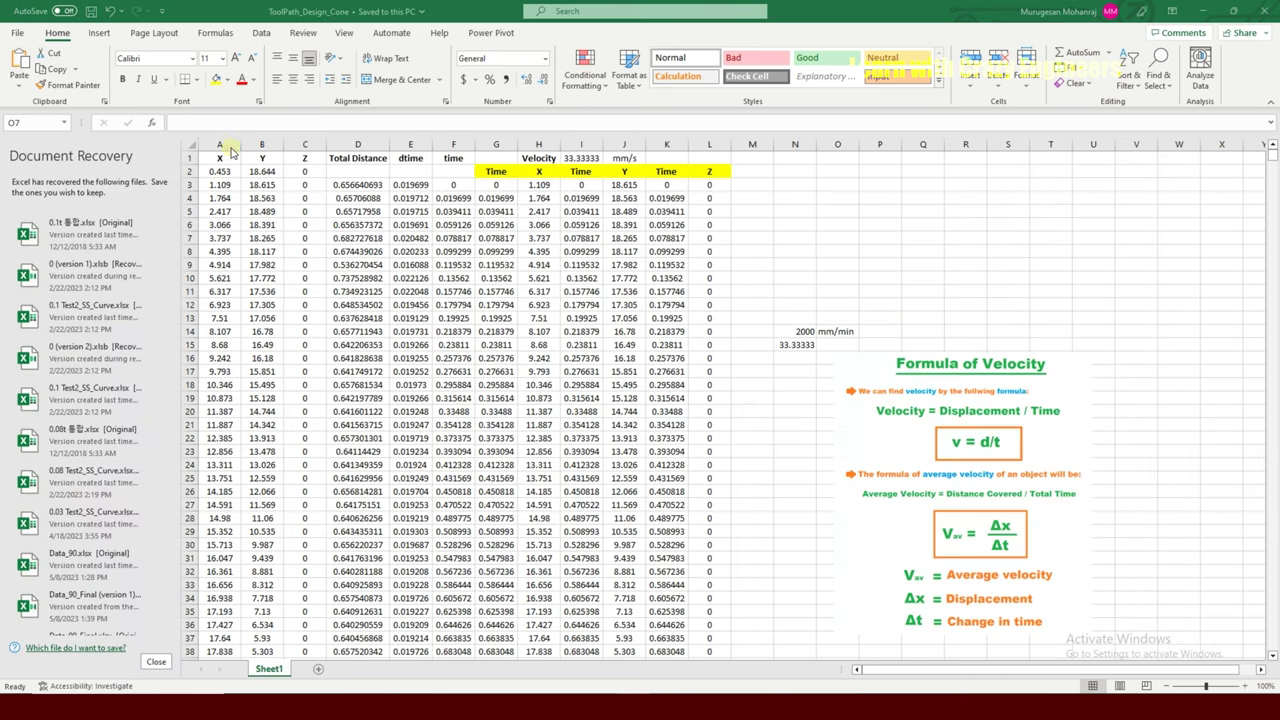
In the ToolPath_Design_Cone workbook, examine the X, Y, Z coordinates and the Total Distance formula in D3.
left_click_drag(220, 144, 293, 144)
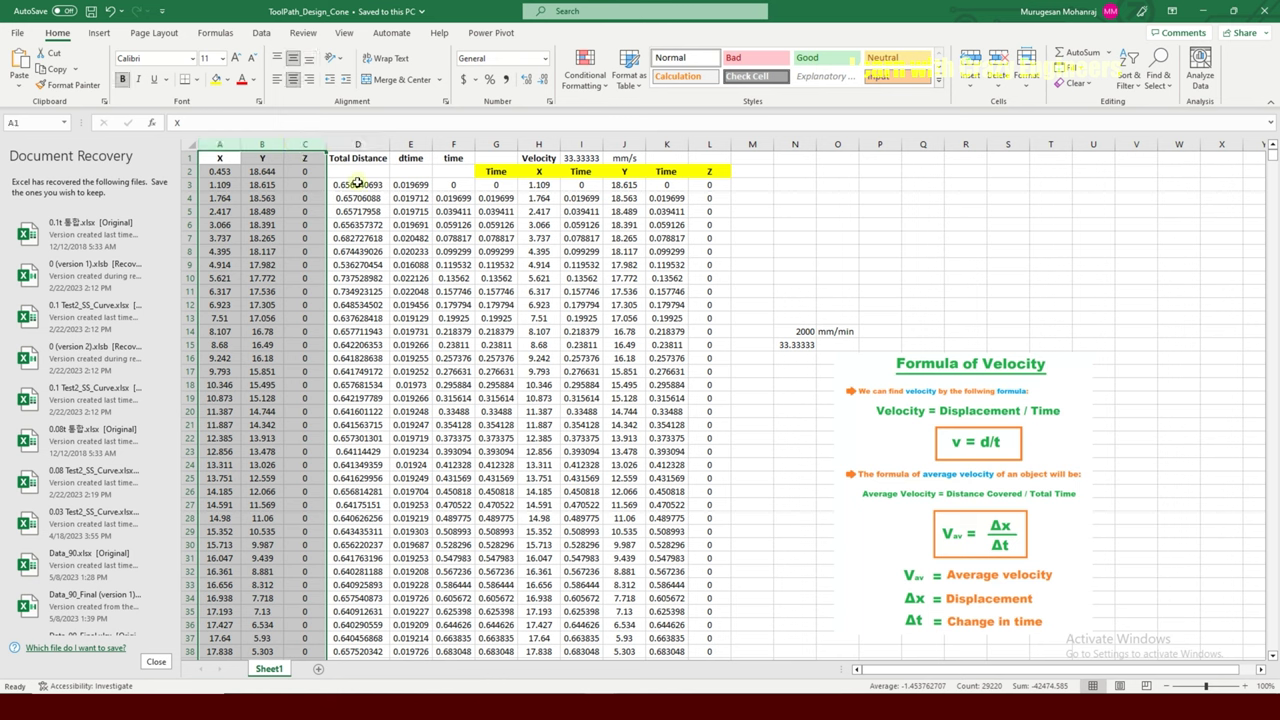
left_click(250, 172)
left_click_drag(219, 172, 310, 172)
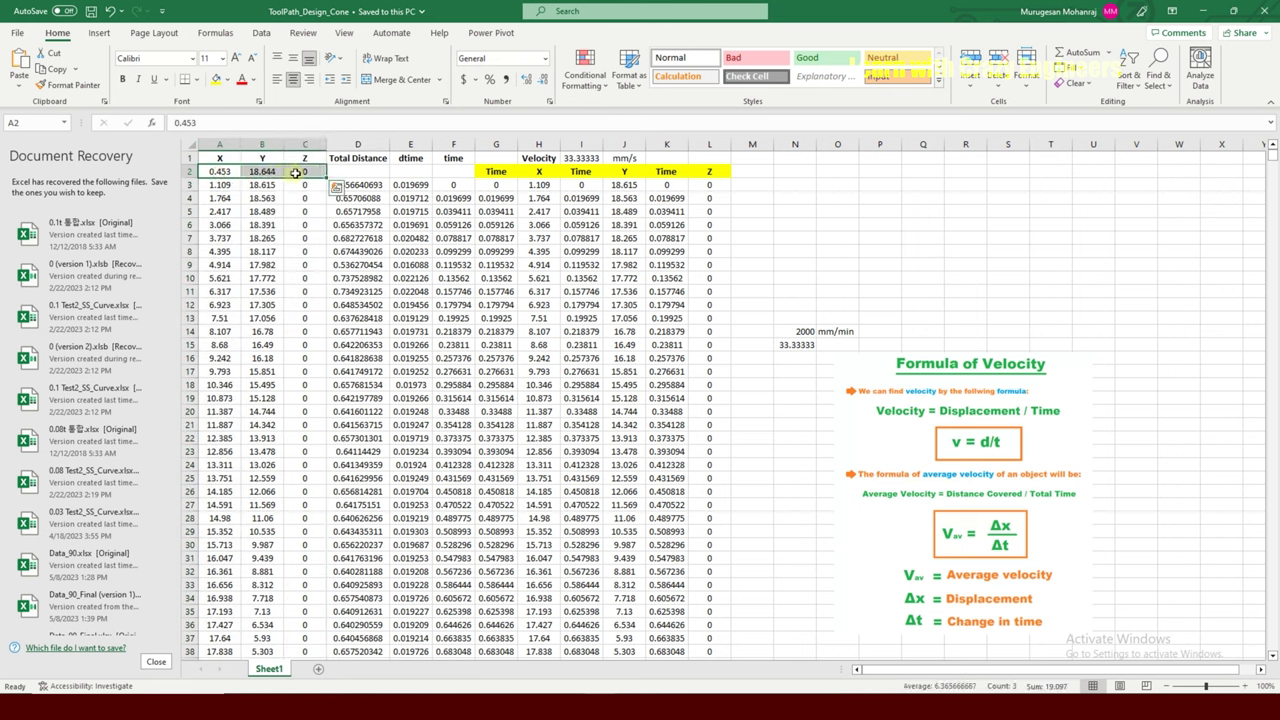
left_click(368, 190)
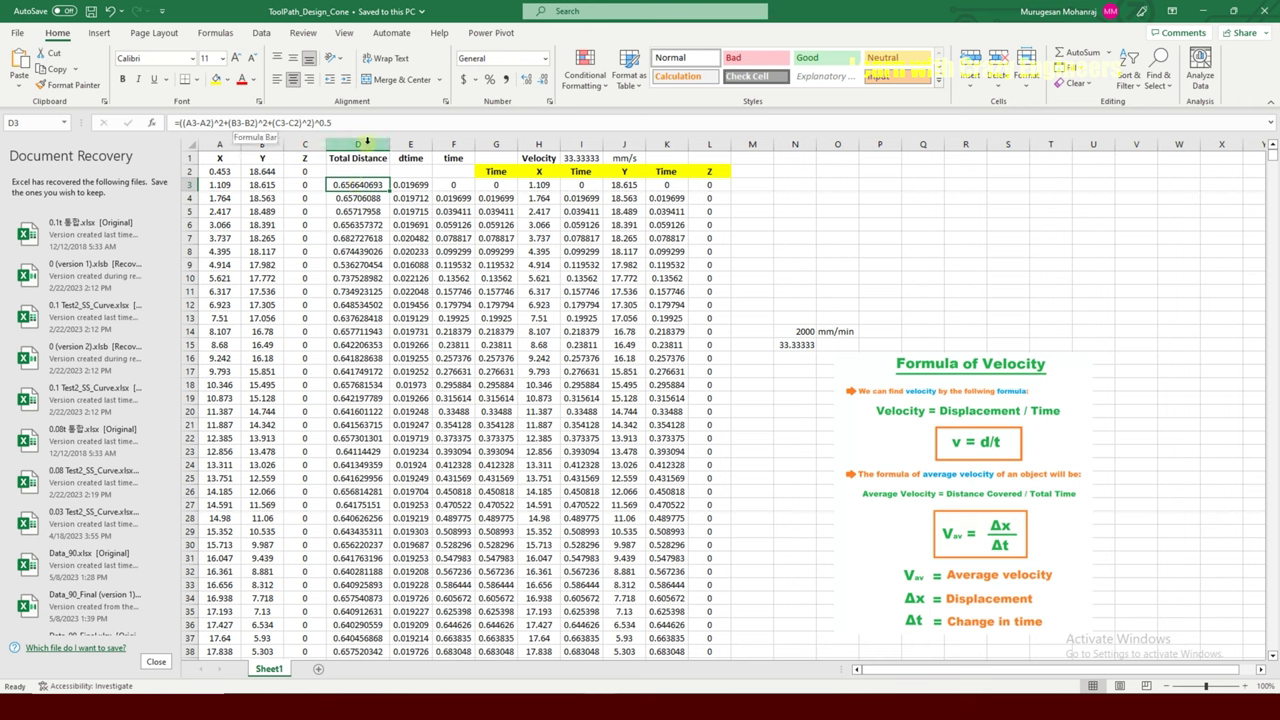
Examine the dtime formula in E3 together with the velocity in I1 and its mm/min to mm/s conversion.
left_click(411, 158)
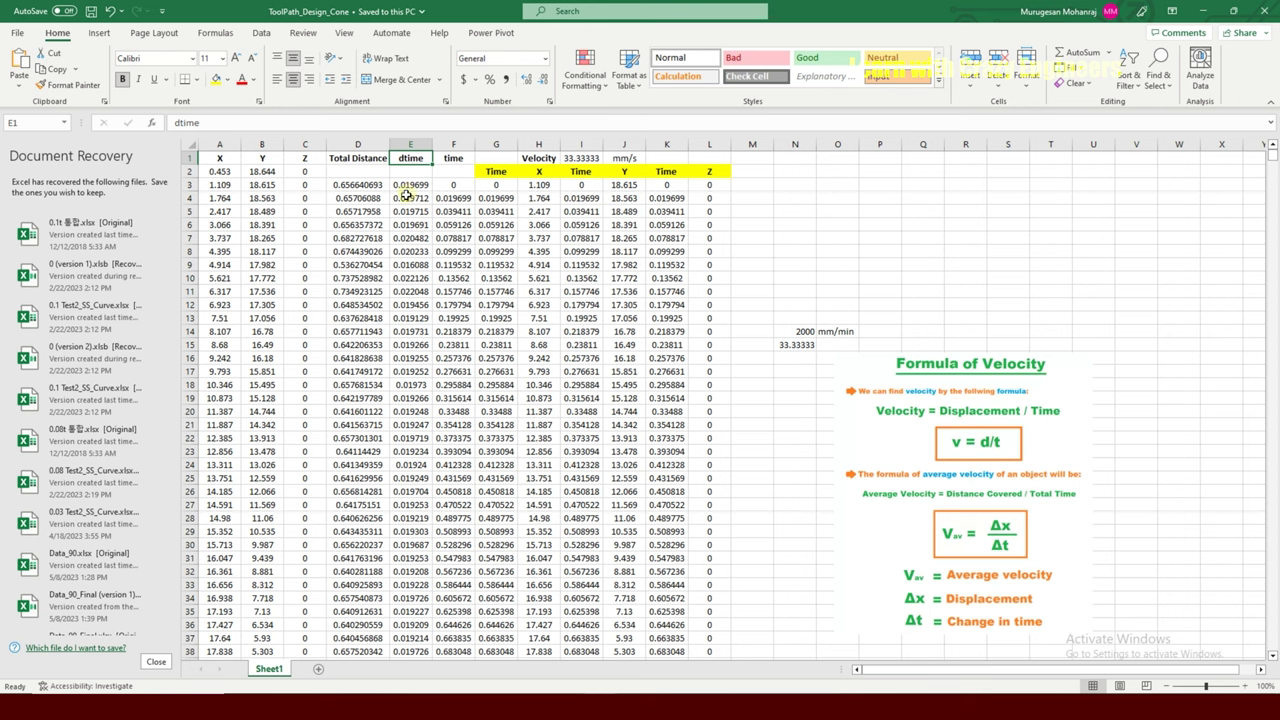
left_click(409, 189)
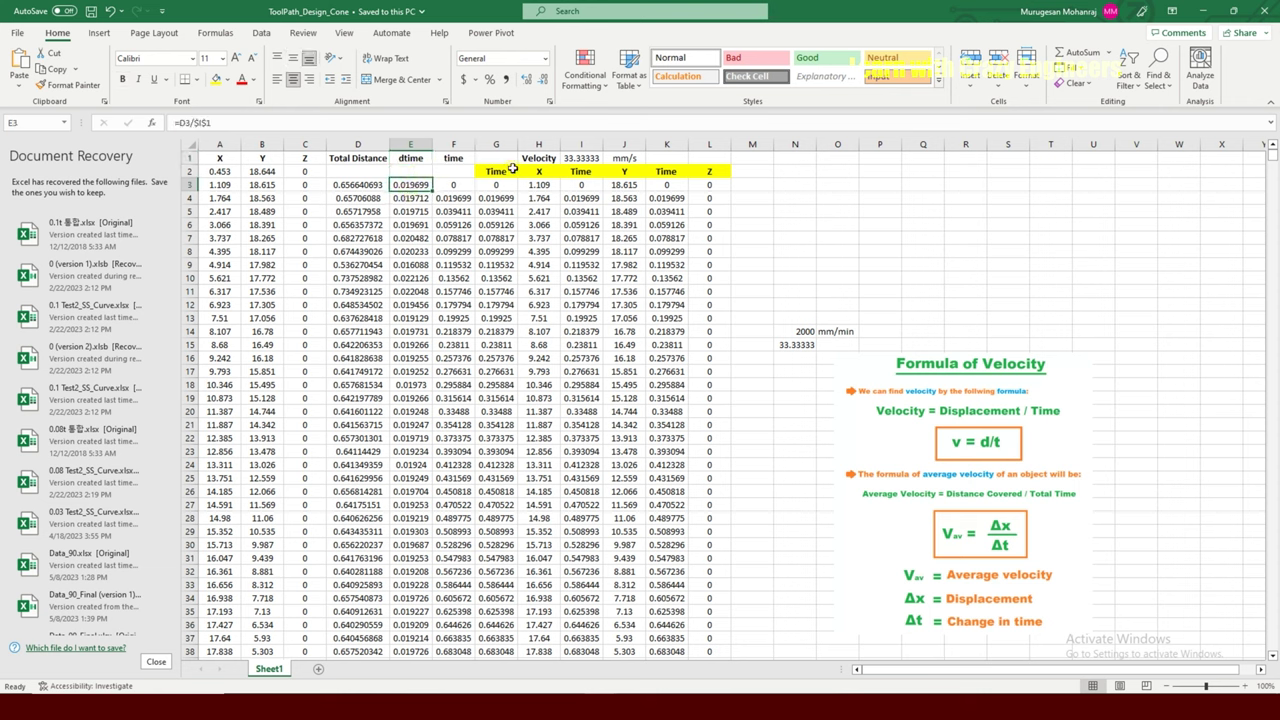
left_click(578, 158)
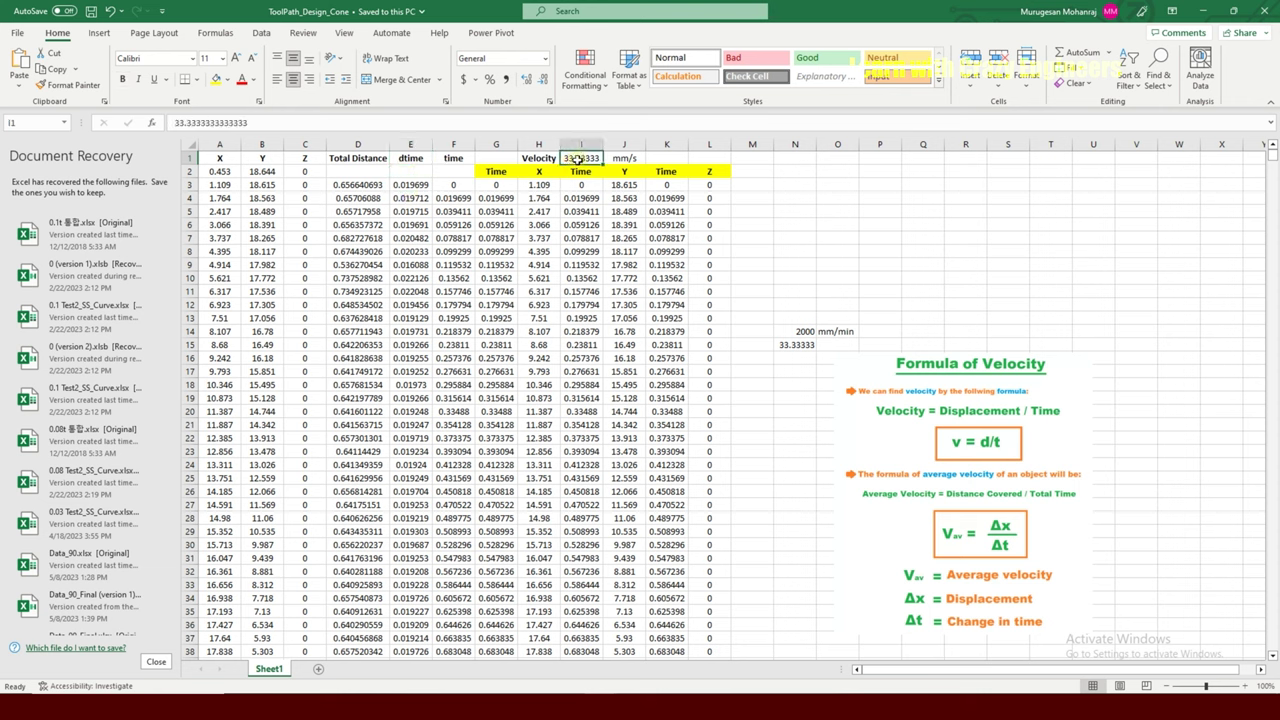
left_click(805, 330)
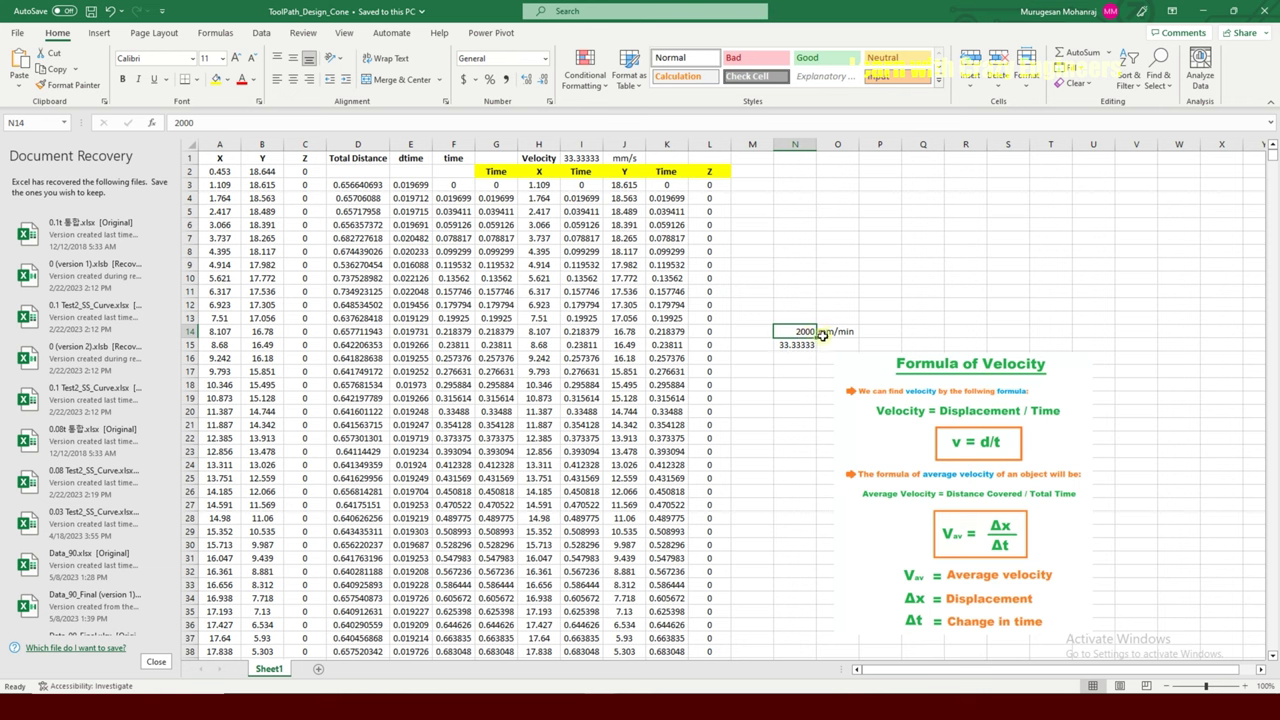
left_click(810, 345)
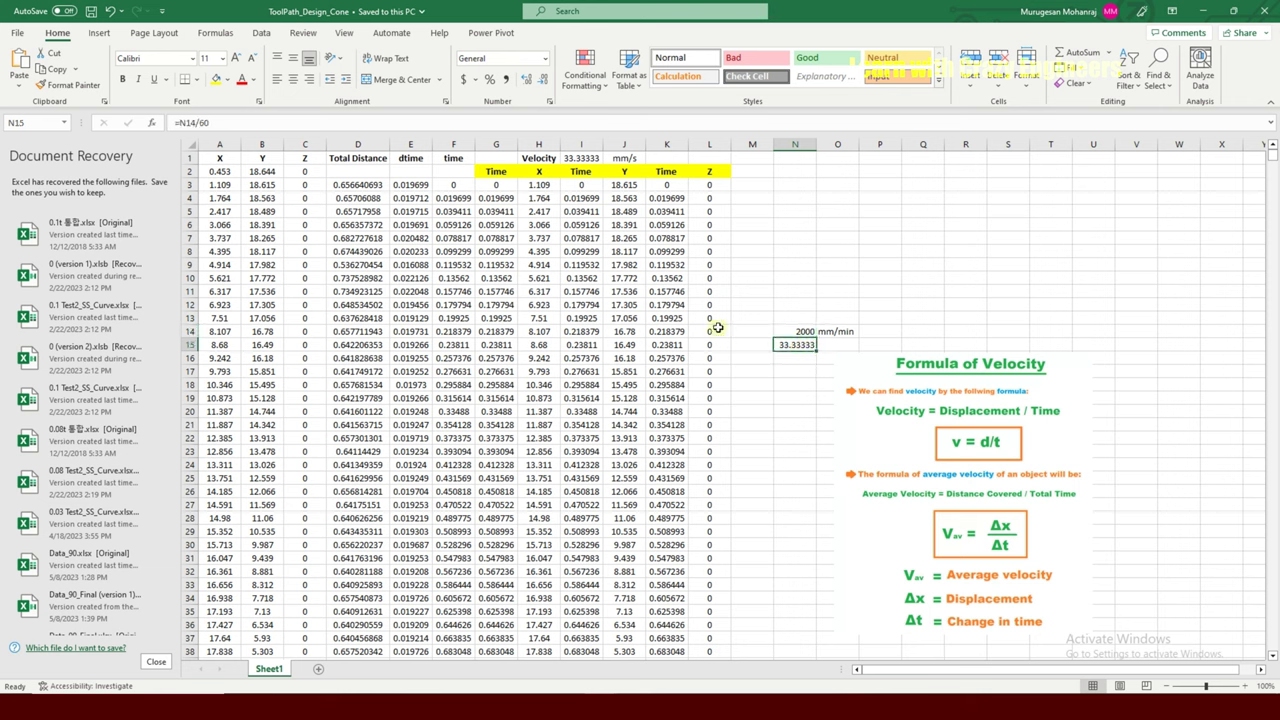
left_click(581, 158)
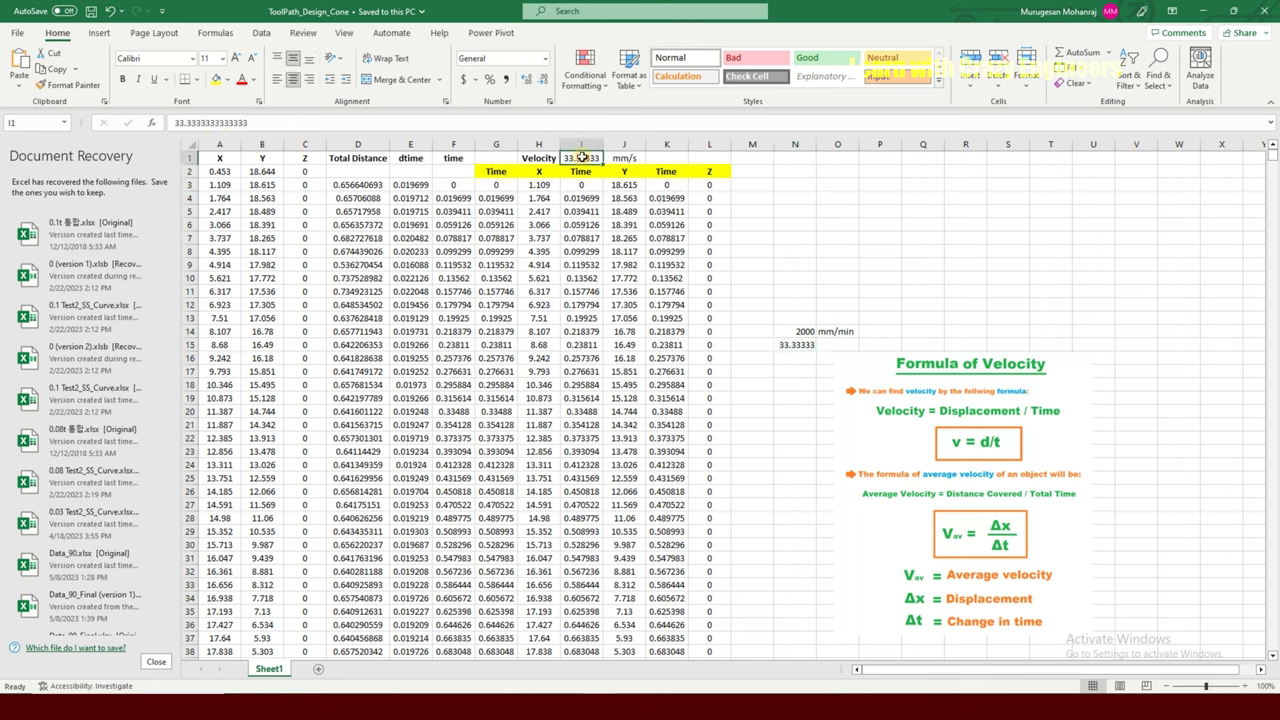
left_click(414, 185)
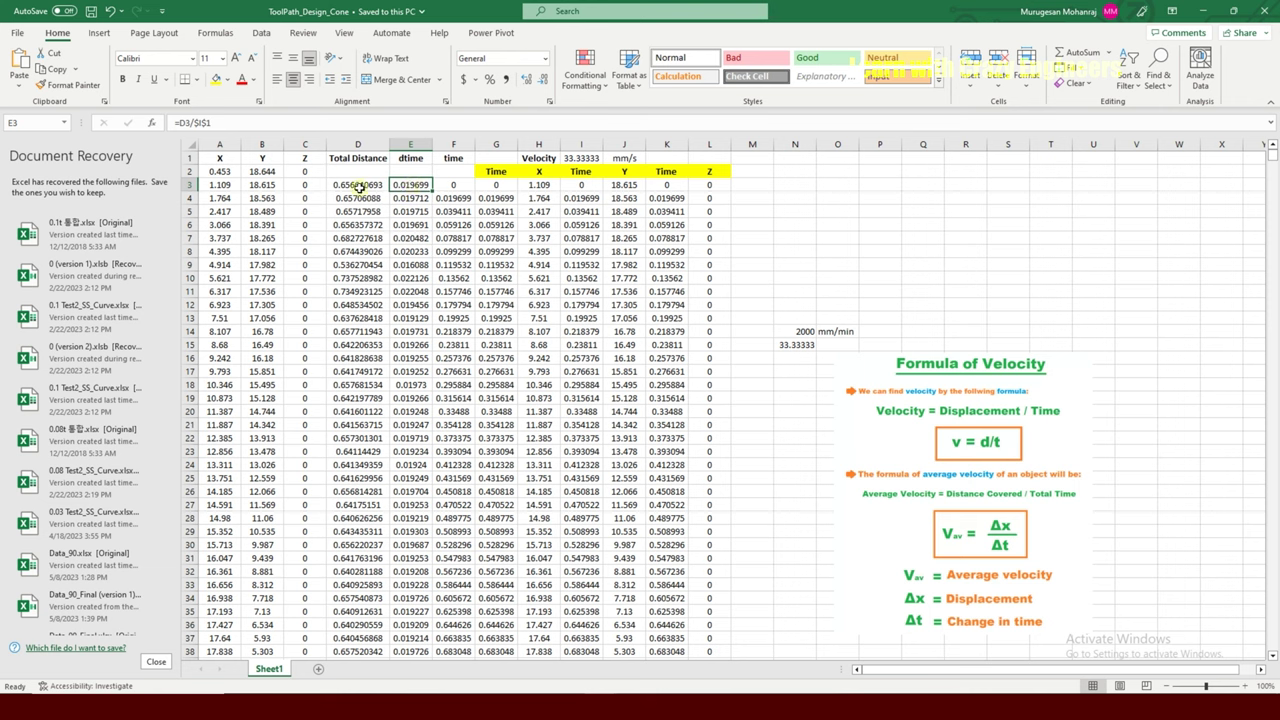
Examine the cumulative time formulas in column F from the first row down to the last, and return to the sheet's start.
left_click(450, 185)
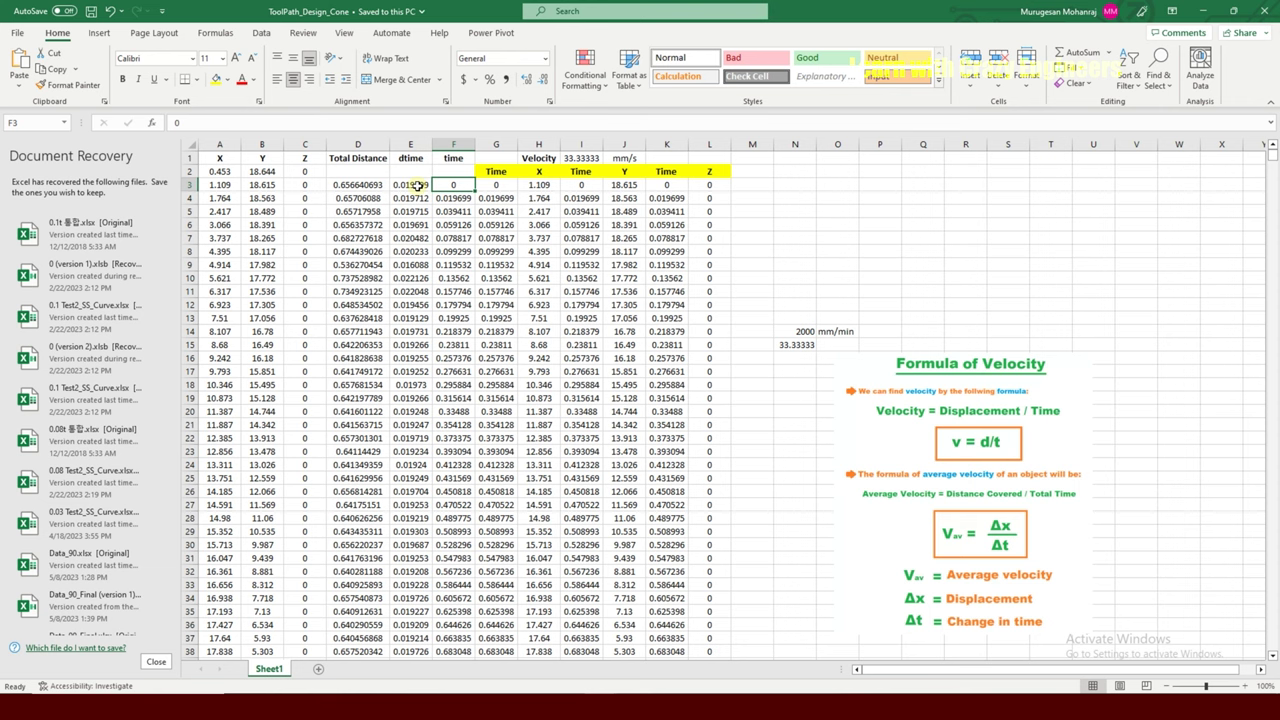
left_click(450, 197)
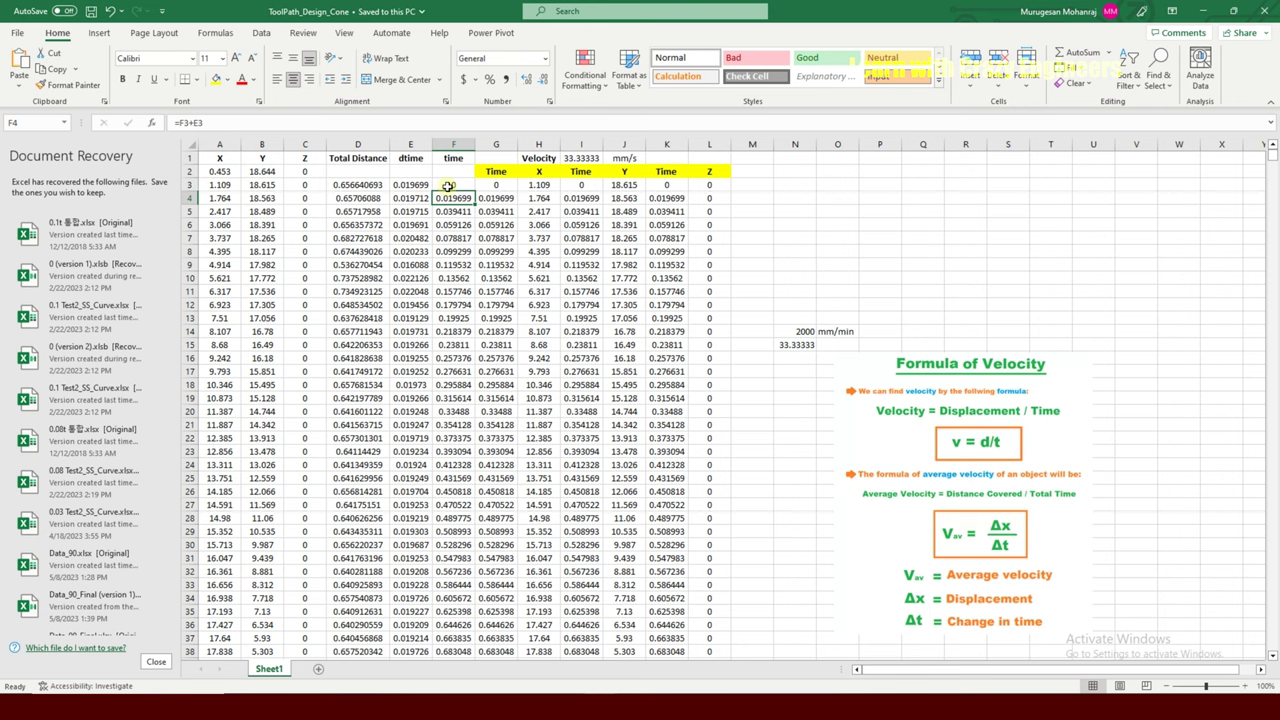
left_click(455, 211)
left_click(455, 181)
key("ctrl+shift+Down")
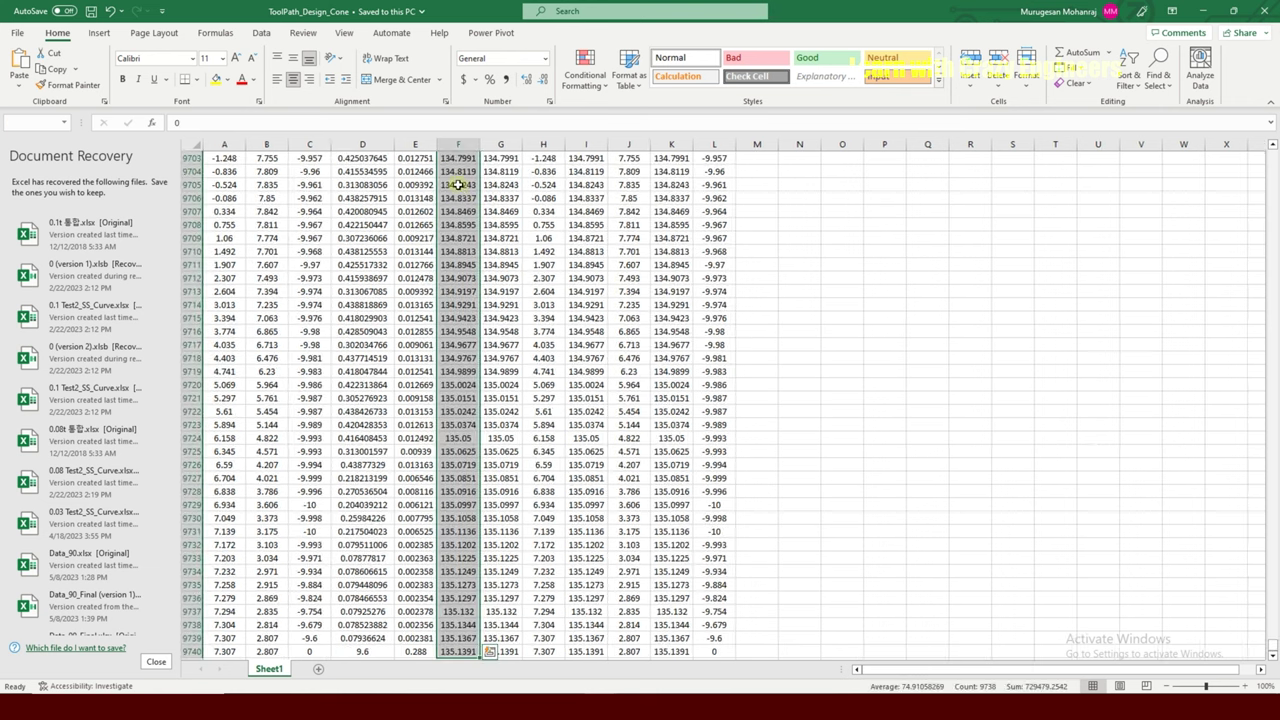
left_click(453, 651)
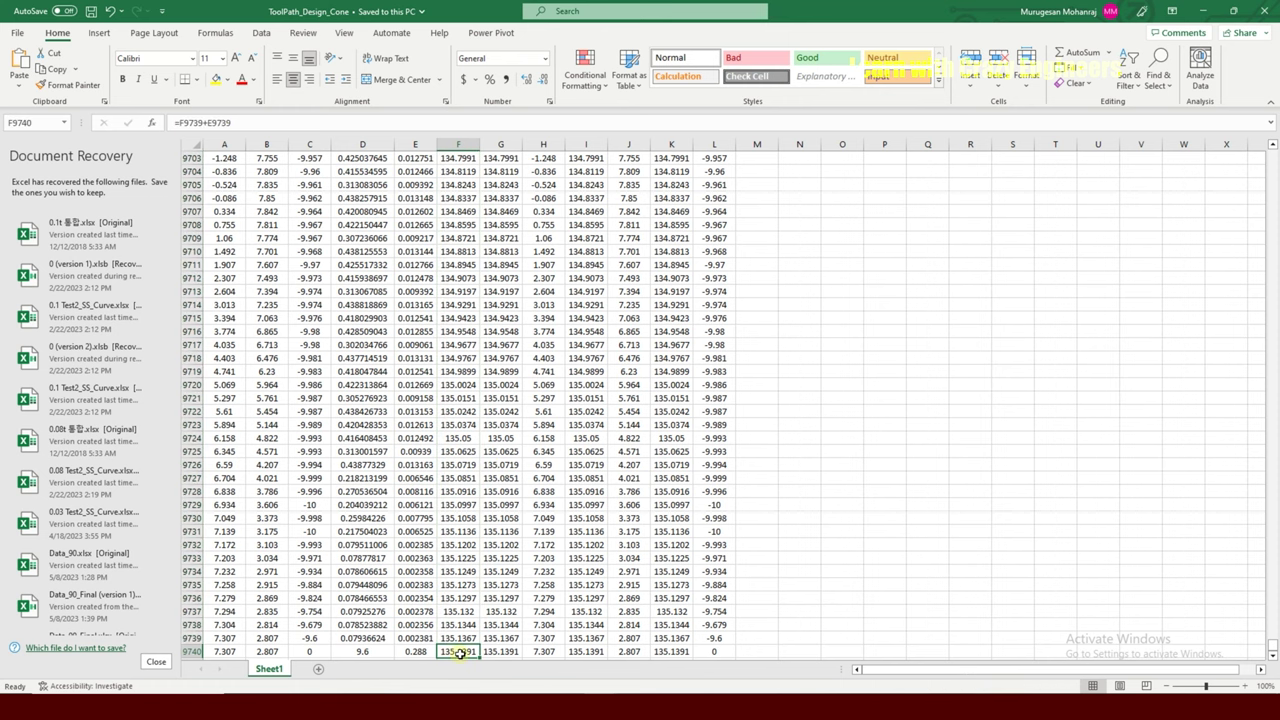
left_click_drag(1272, 648, 1236, 168)
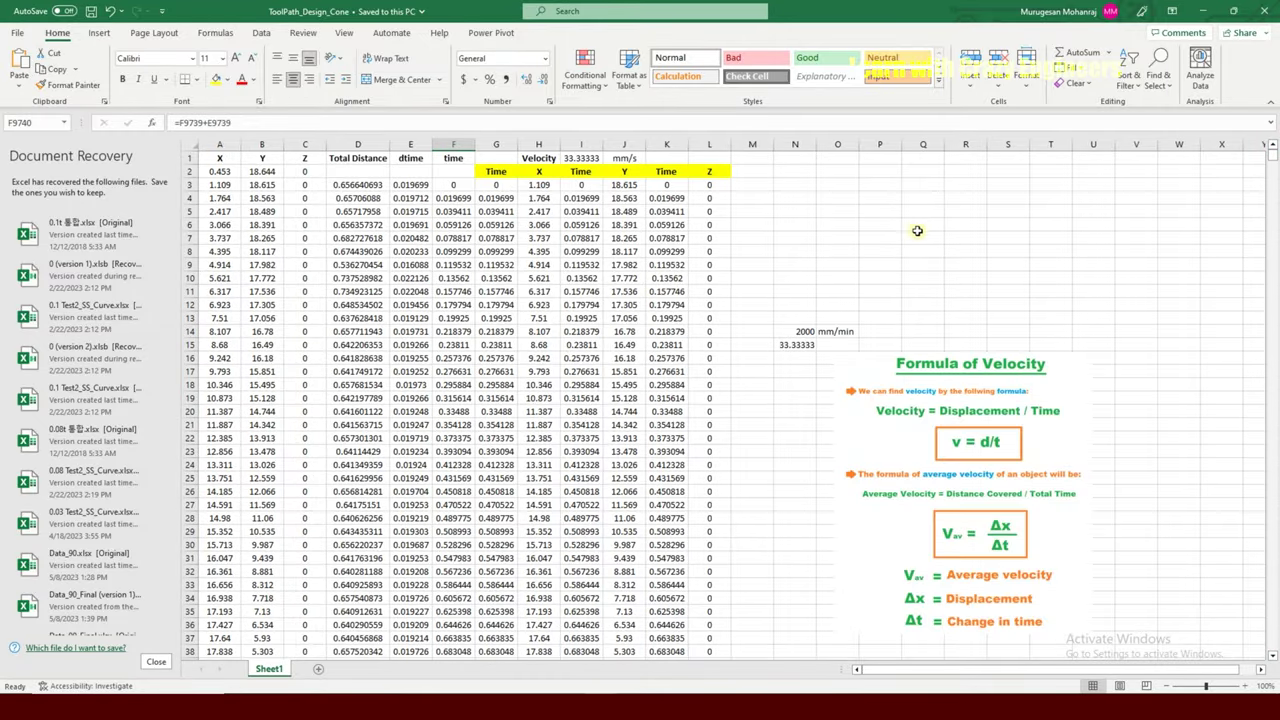
Review the highlighted Time–X, Time–Y and Time–Z headers and save the ToolPath_Design_Cone workbook.
left_click_drag(488, 173, 709, 172)
left_click(769, 207)
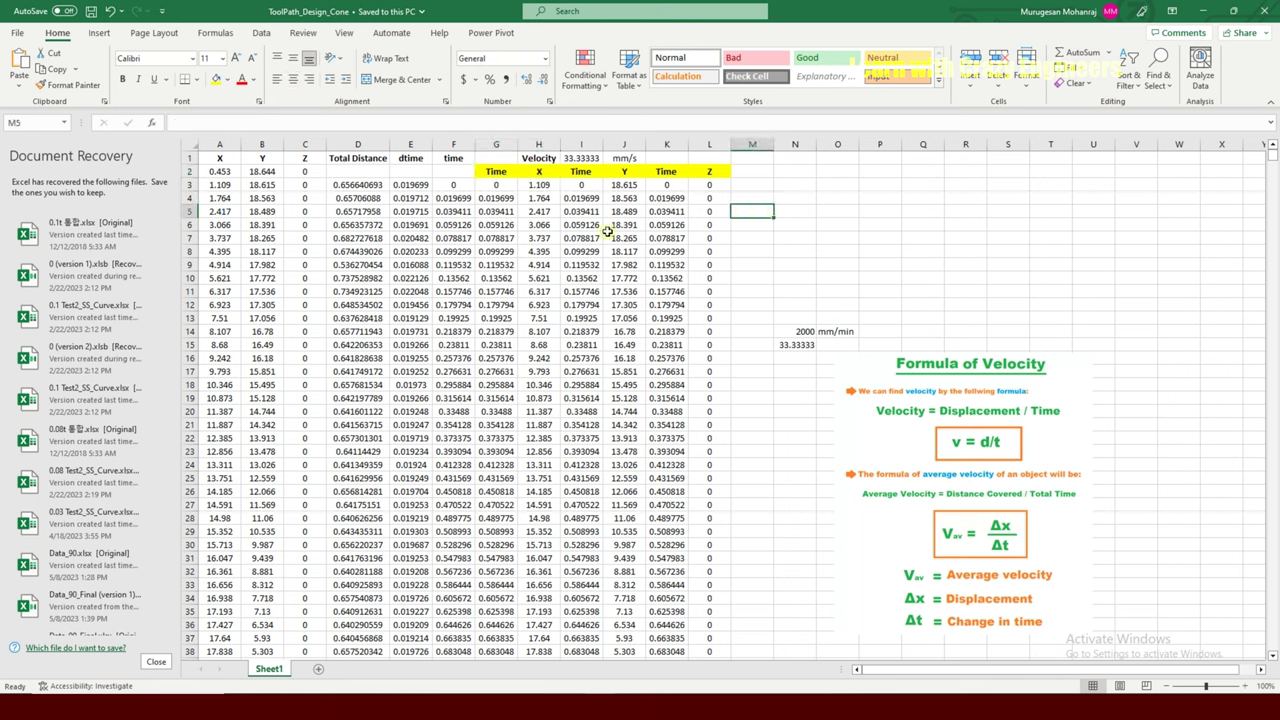
left_click(91, 11)
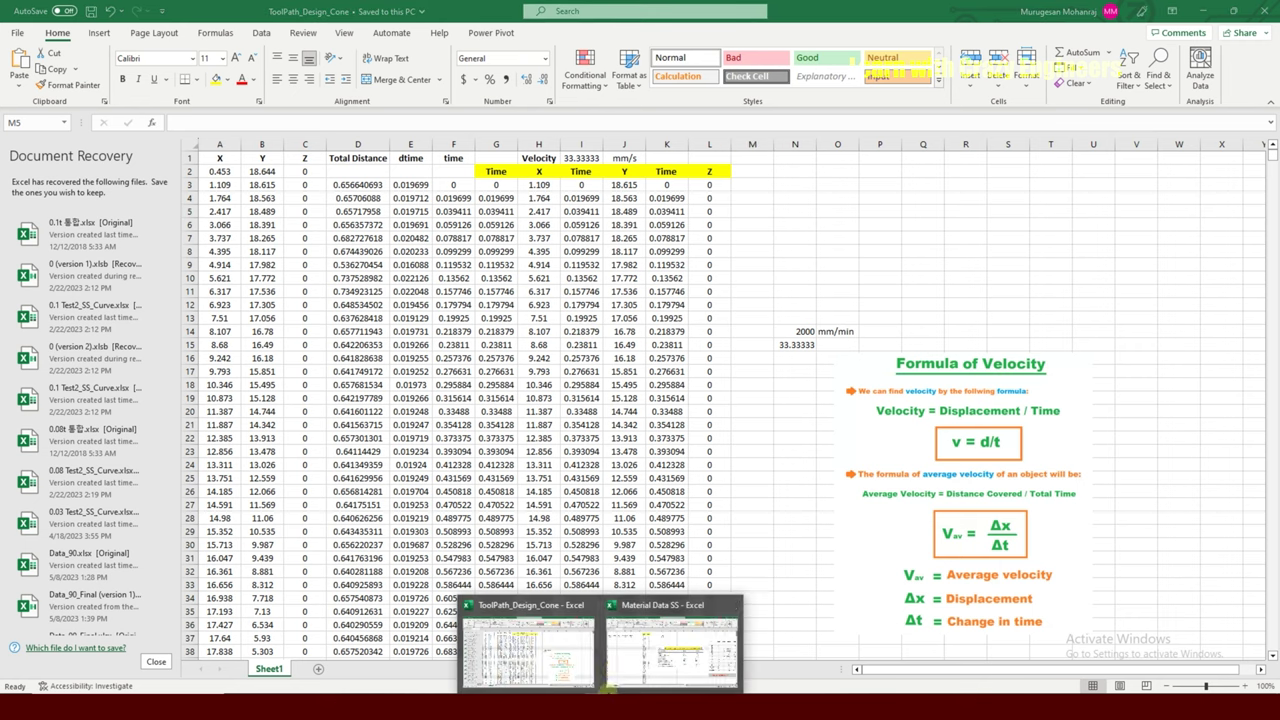
Switch to the Material Data SS workbook and examine the density and elasticity unit conversion formulas in D3 and D4.
left_click(651, 656)
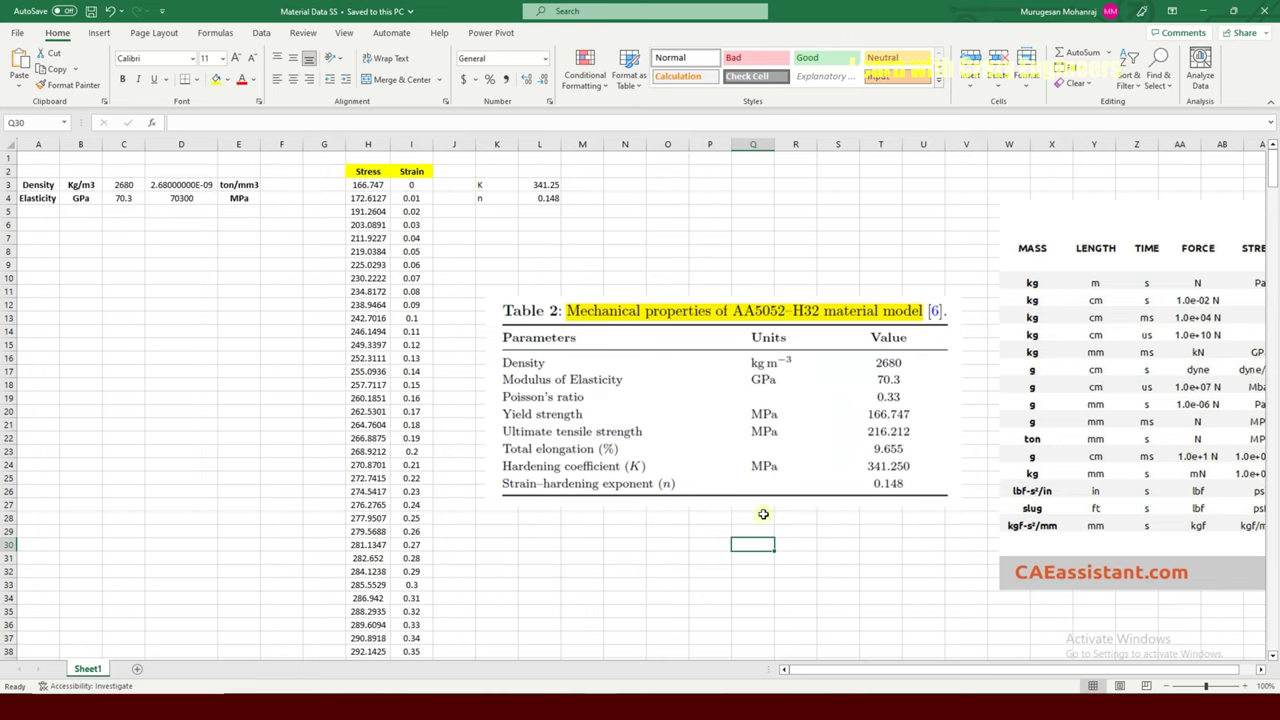
left_click(214, 291)
left_click(156, 185)
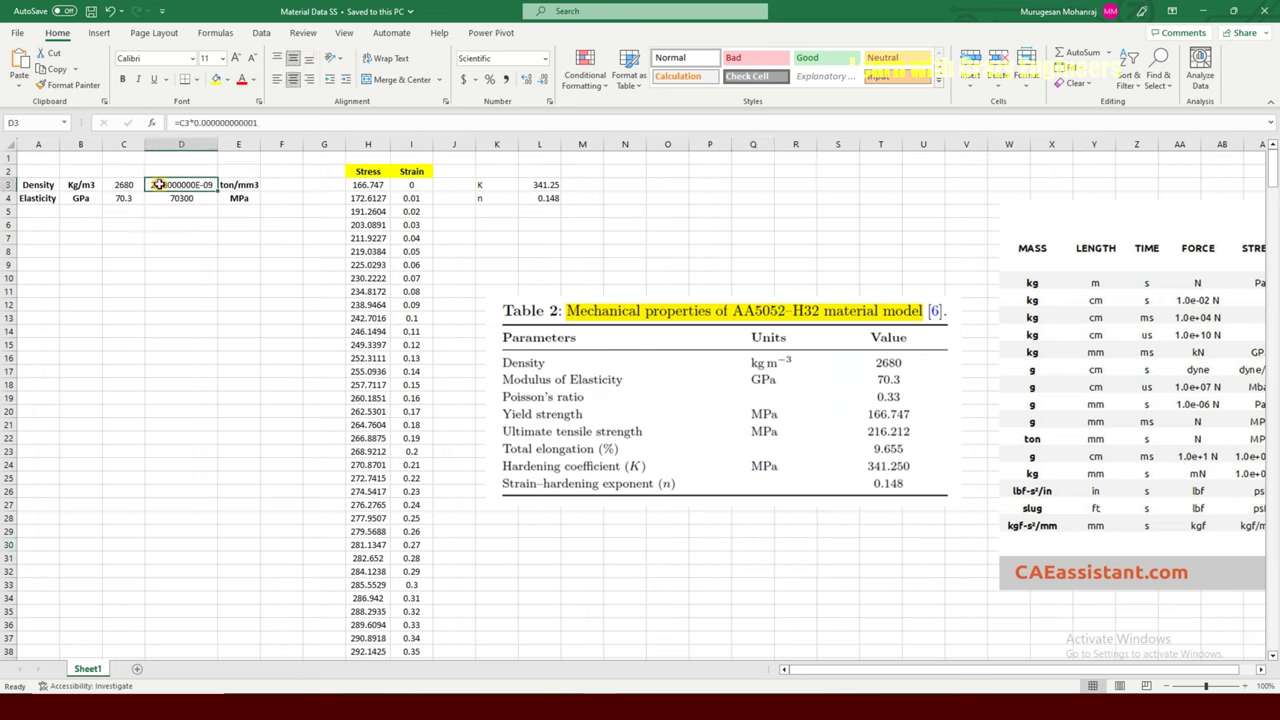
left_click(181, 200)
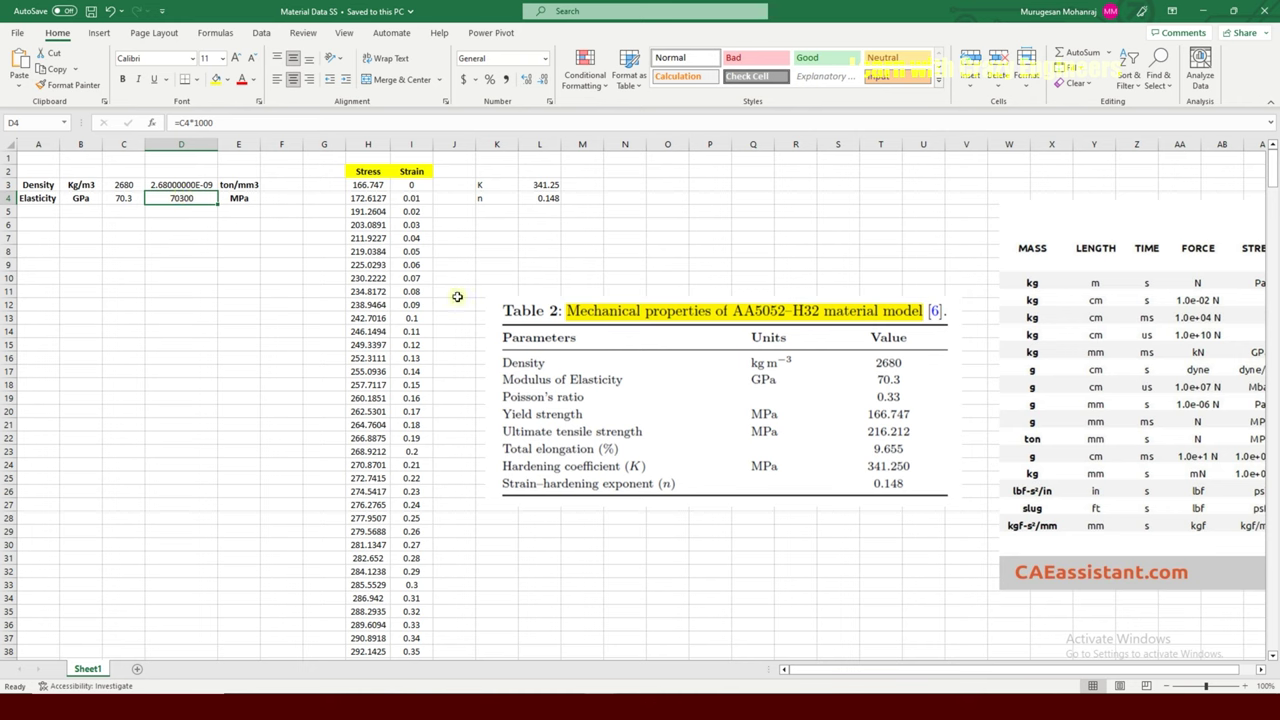
Reposition the AA5052-H32 properties table and the consistent units table pictures side by side, clear of the Stress and Strain columns.
left_click_drag(1108, 405, 577, 421)
left_click(681, 403)
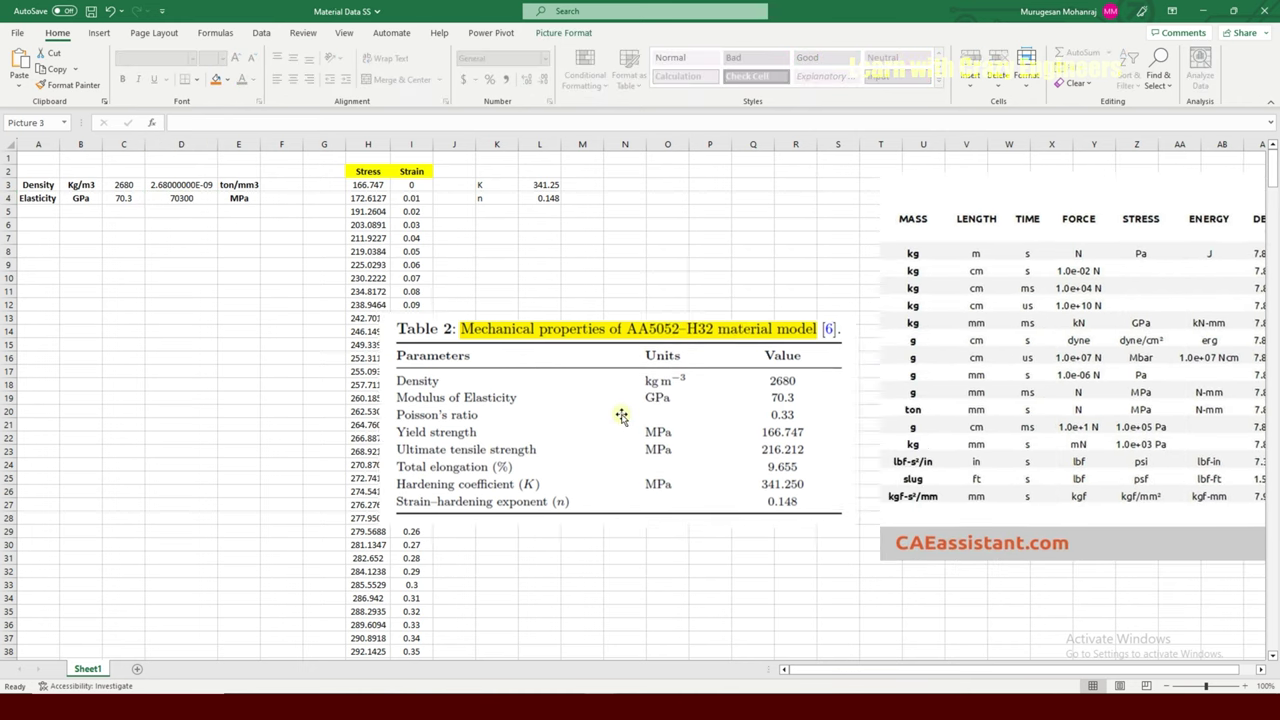
left_click_drag(1025, 480, 1029, 475)
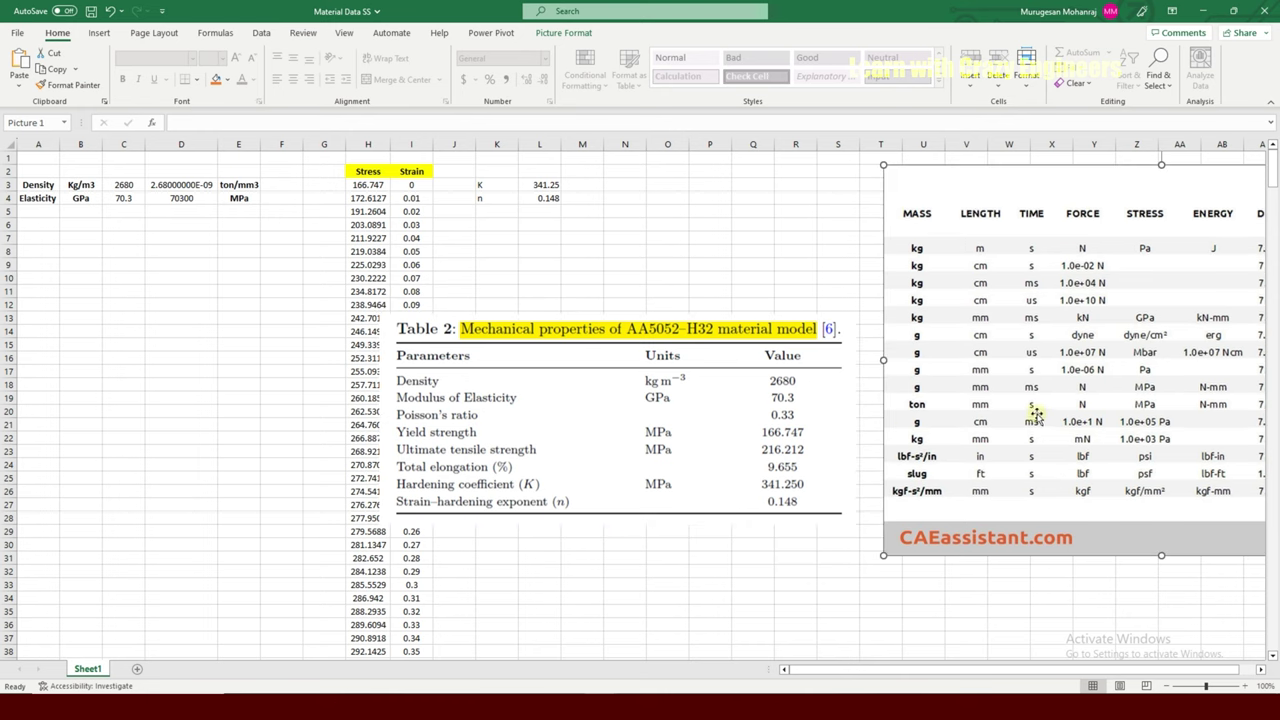
mouse_move(1165, 409)
left_mouse_down()
mouse_move(1050, 411)
mouse_move(1161, 410)
mouse_move(1142, 410)
left_mouse_up()
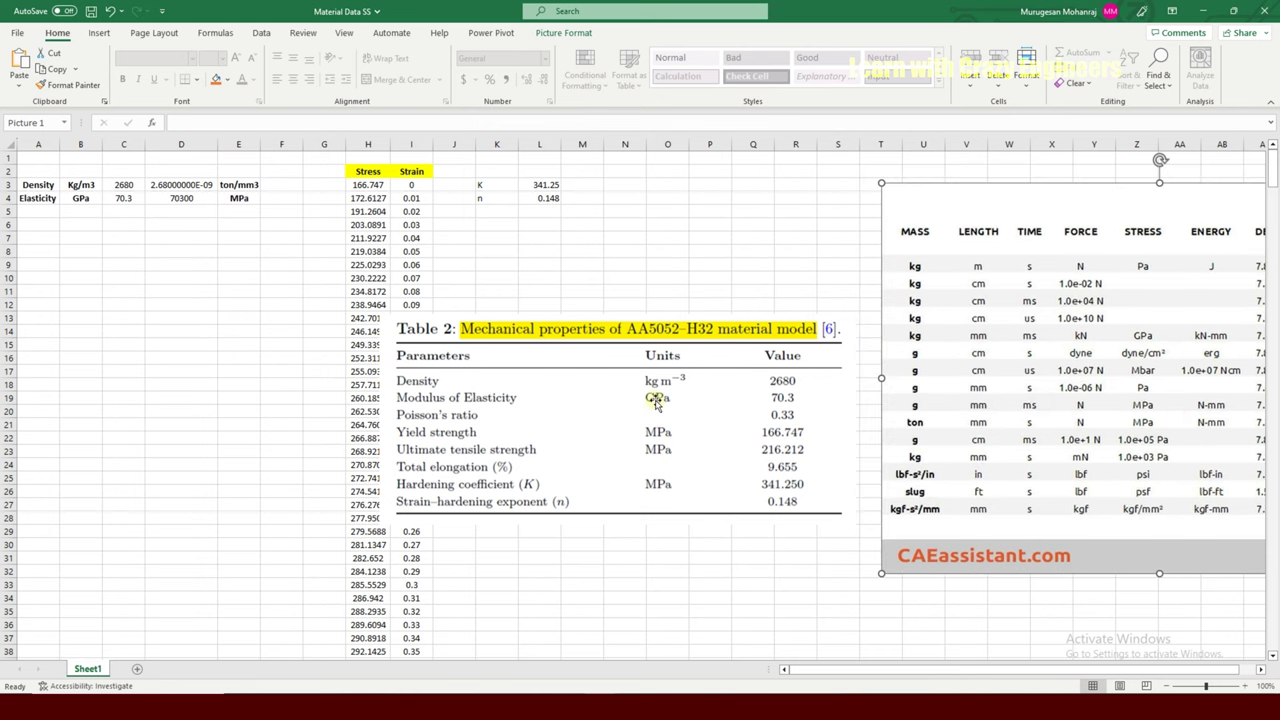
left_click_drag(657, 400, 739, 405)
left_click_drag(1005, 362, 1068, 368)
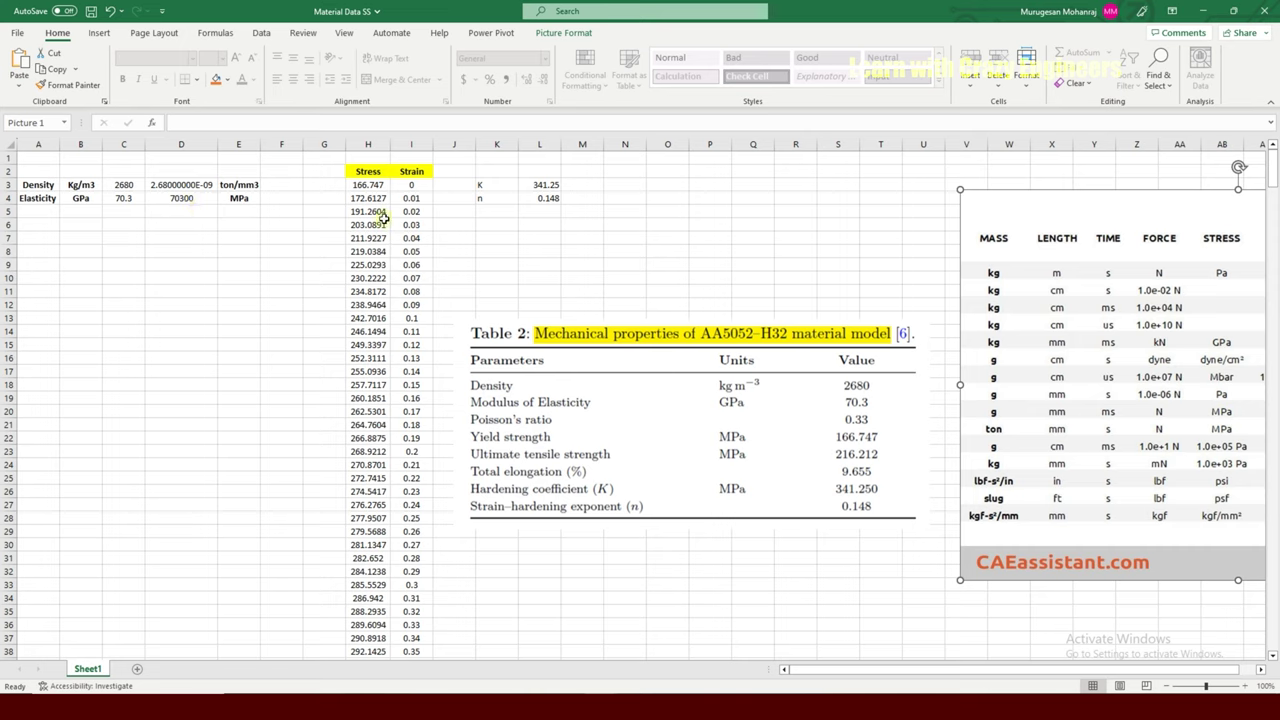
Review the Stress and Strain columns as a pair, including their first data values in row 3.
left_click_drag(367, 145, 411, 145)
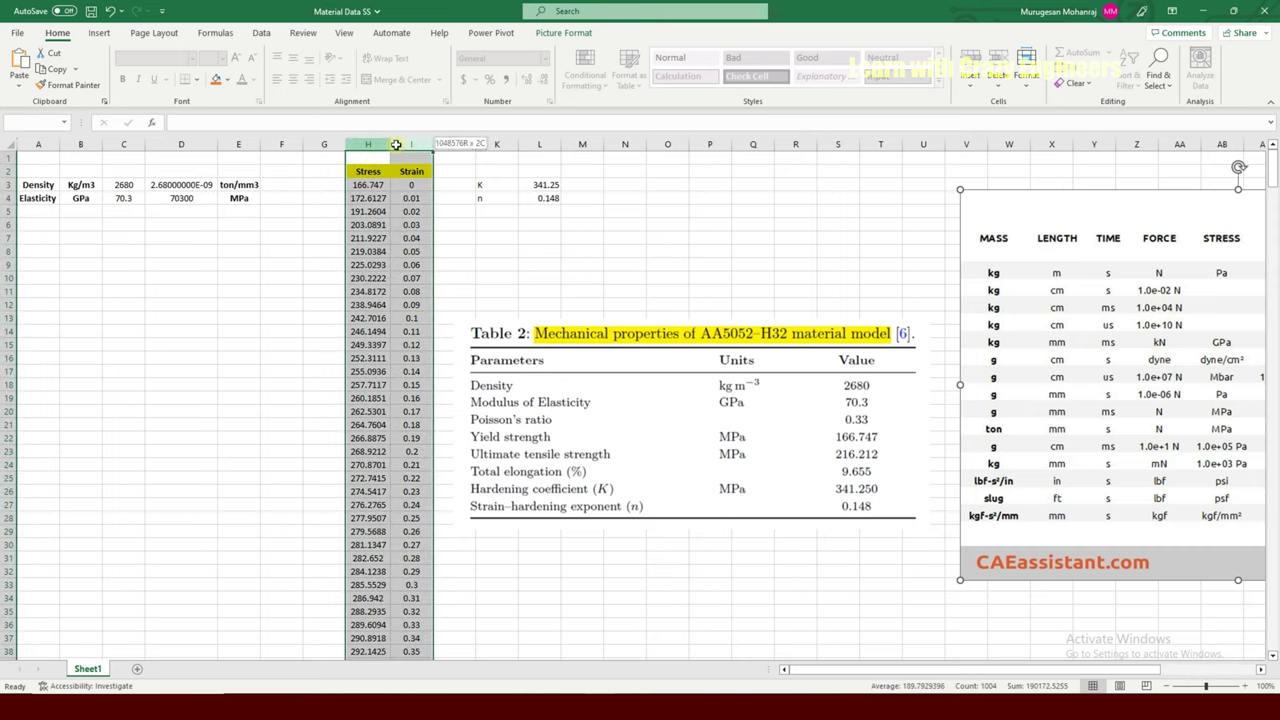
left_click(494, 225)
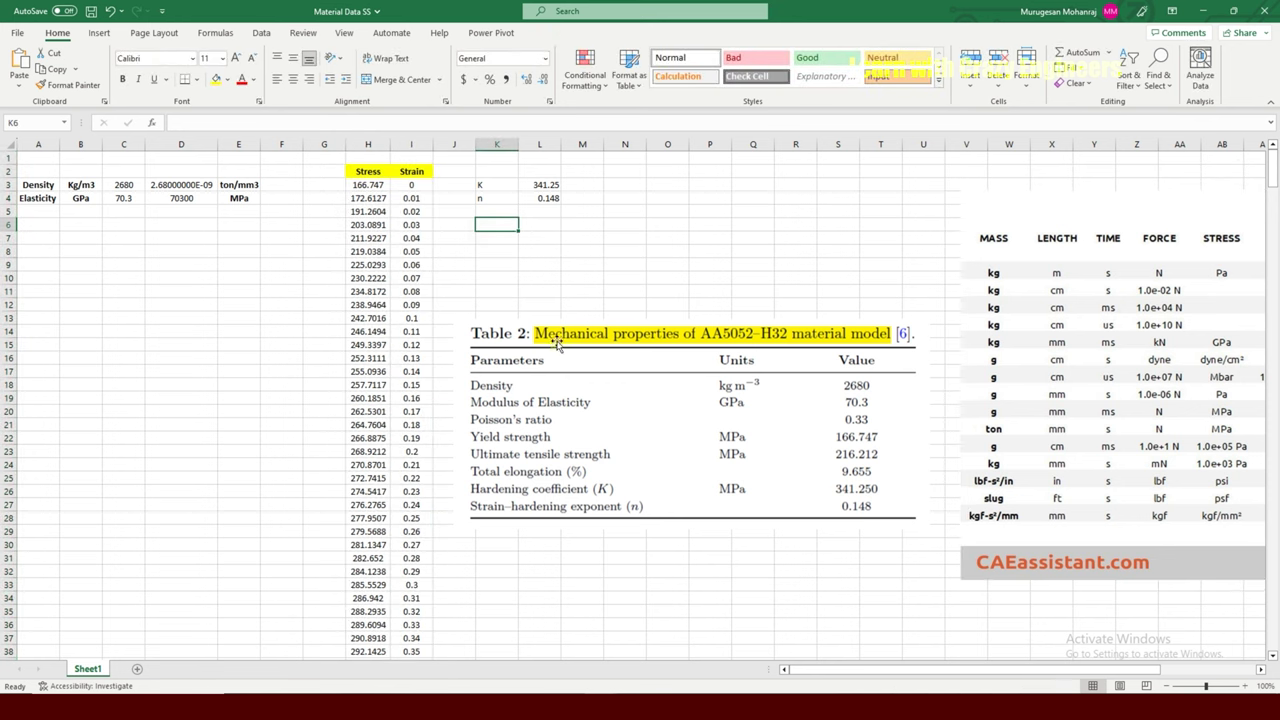
left_click(369, 185)
left_click(397, 185)
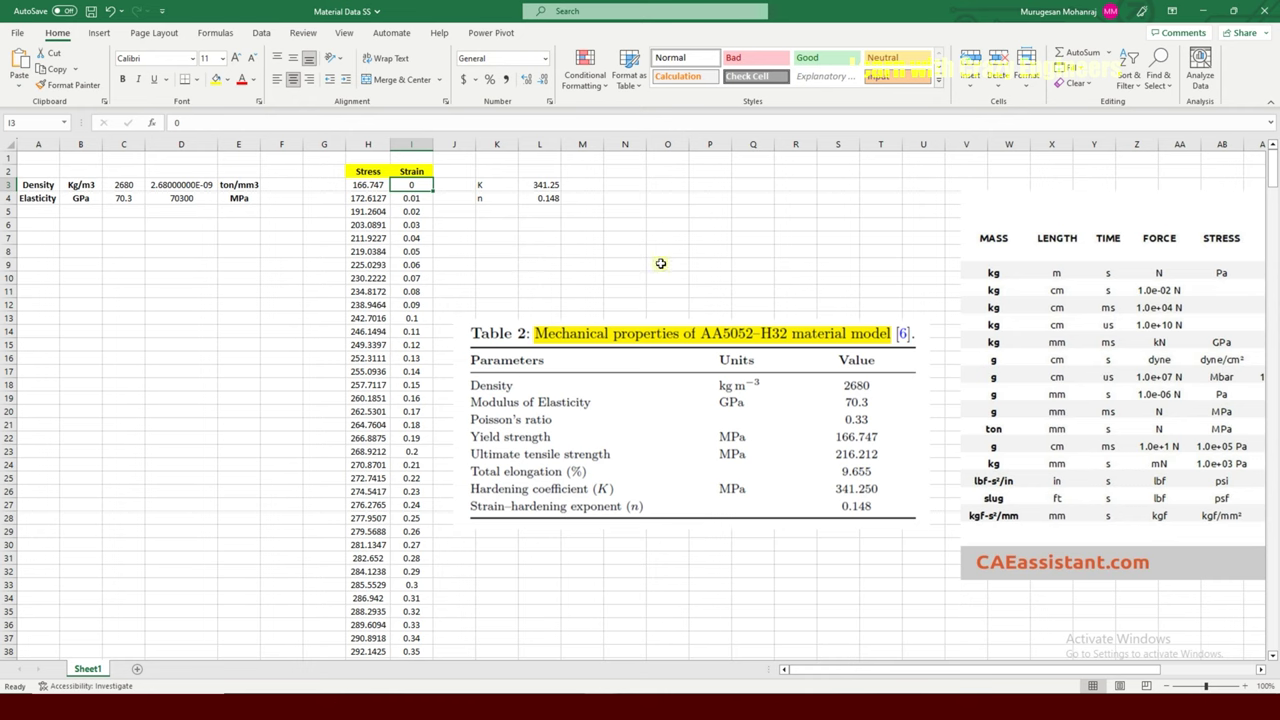
Switch to Abaqus/CAE and create a 3D deformable planar shell part named Sheet with an approximate size of 200.
key("alt+Tab")
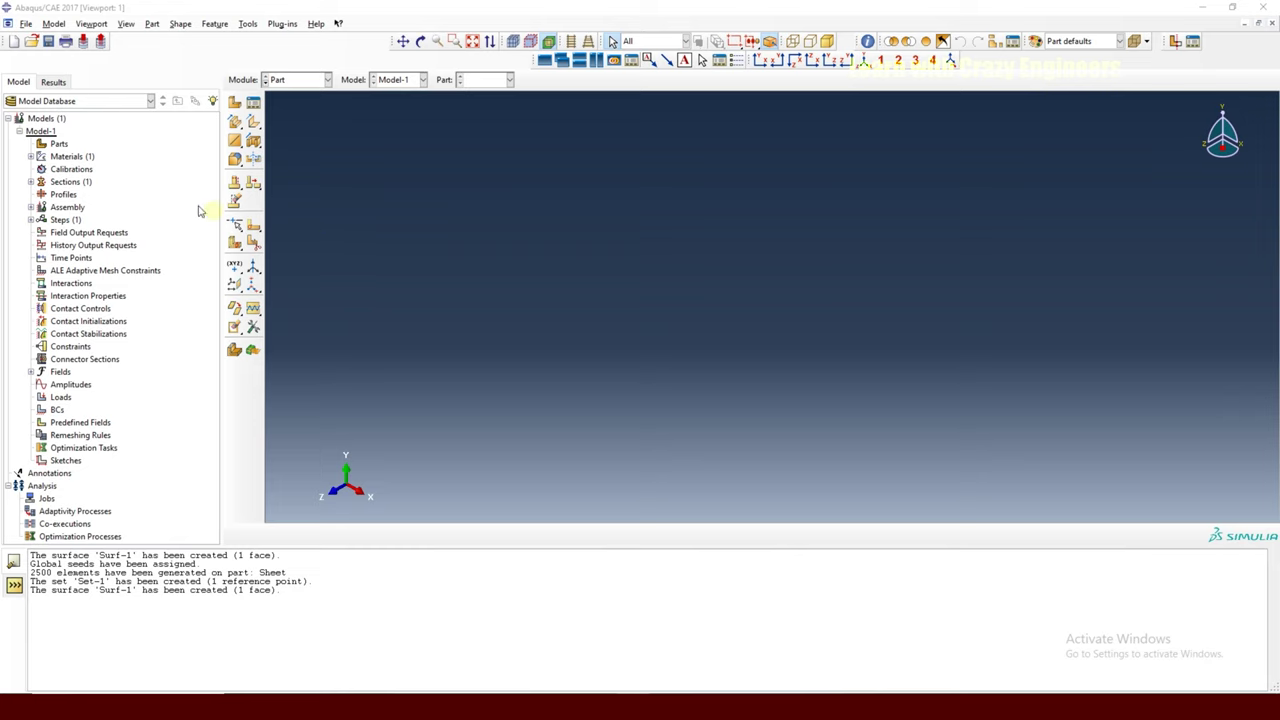
left_click(59, 145)
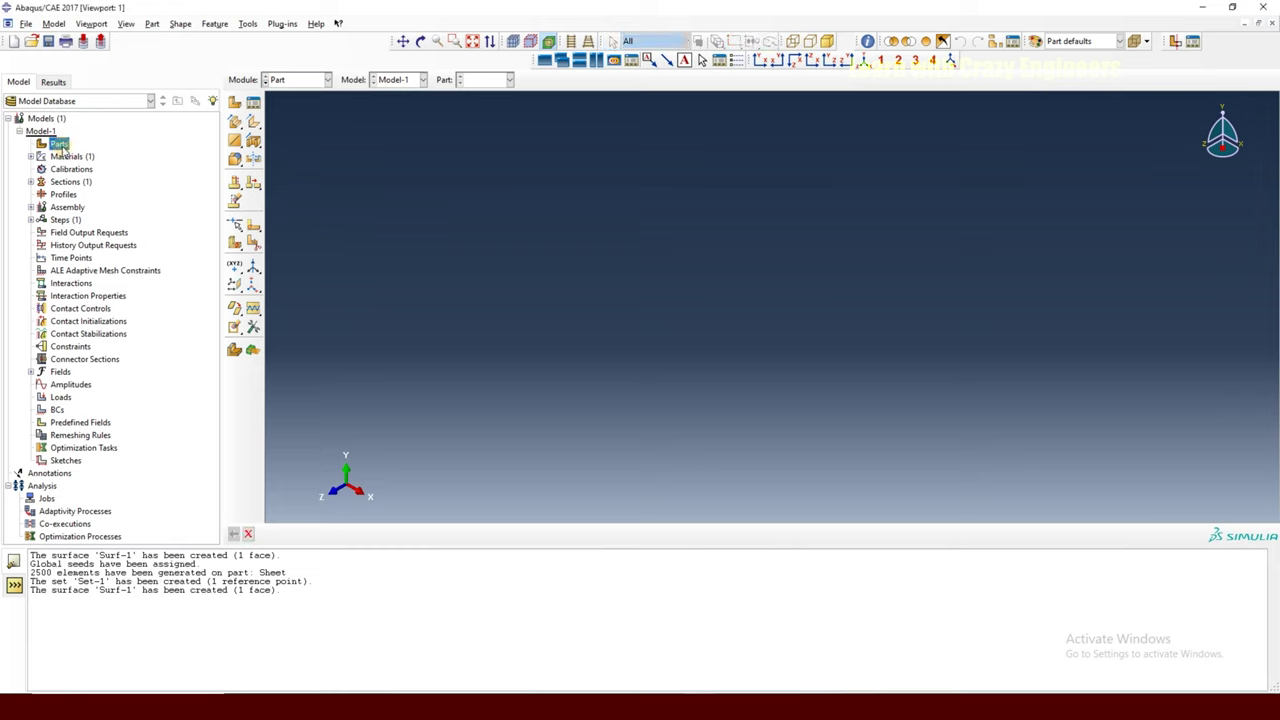
right_click(60, 146)
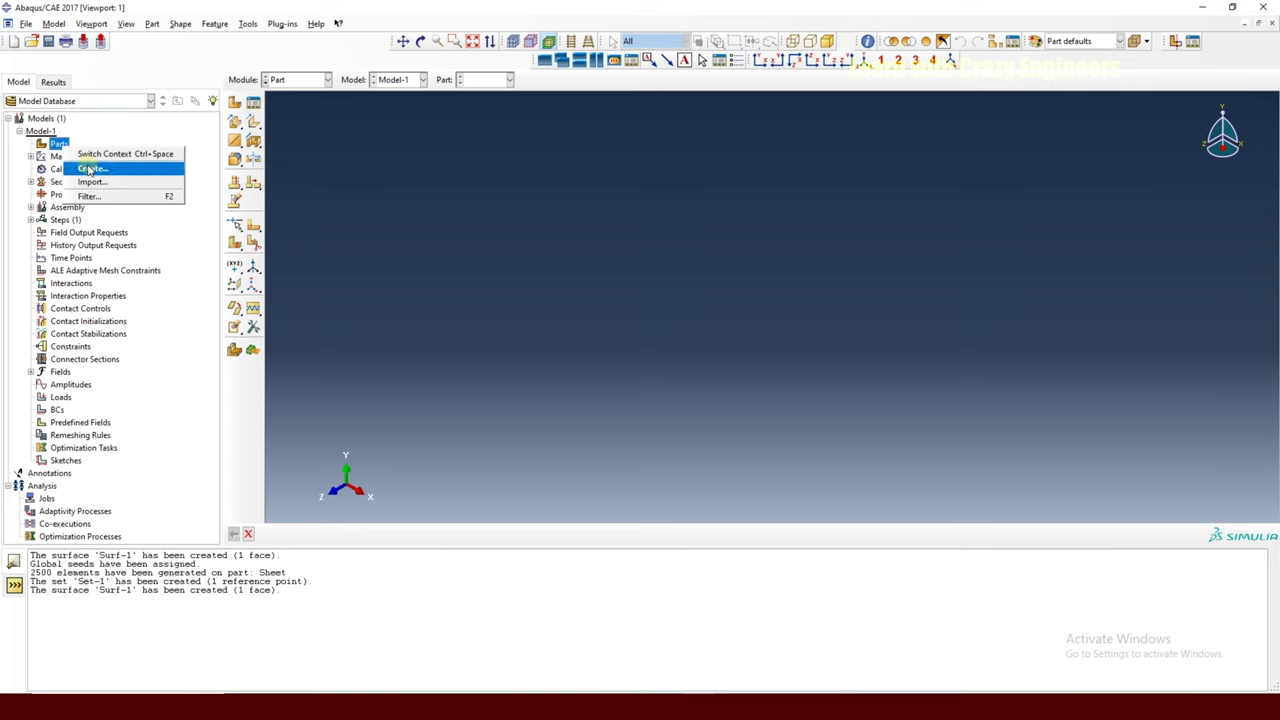
left_click(88, 169)
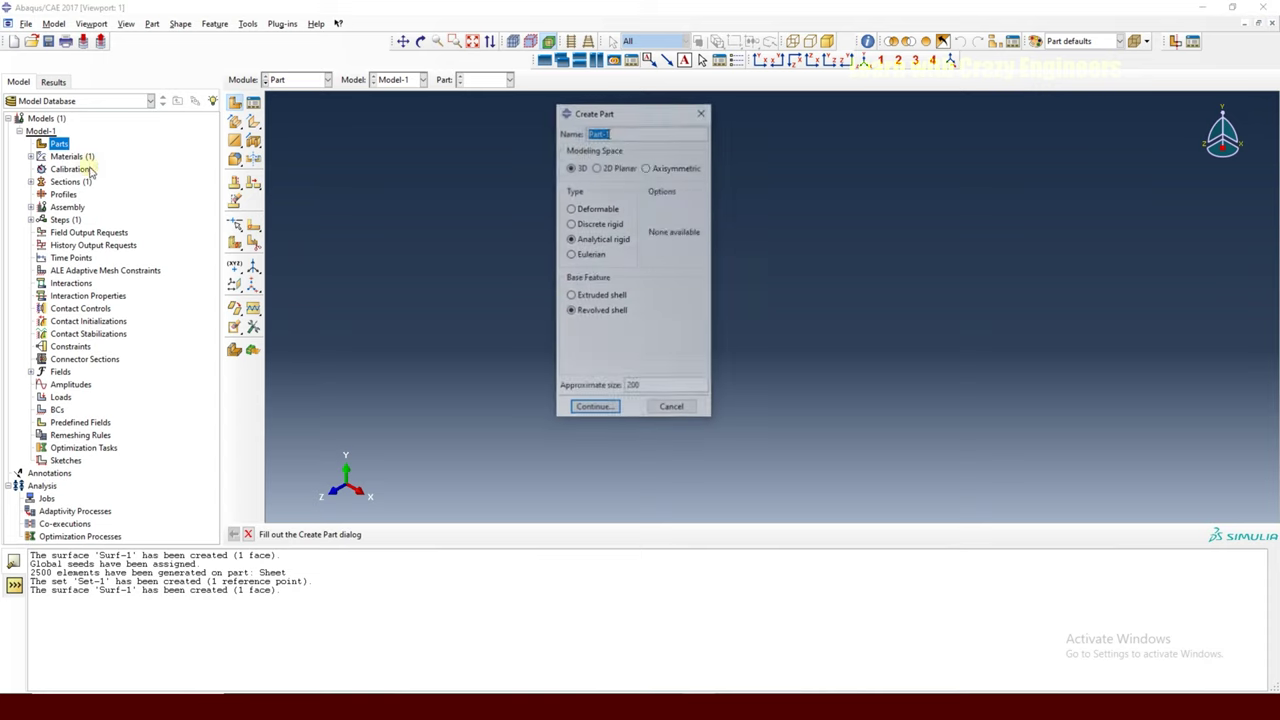
left_click_drag(616, 133, 569, 132)
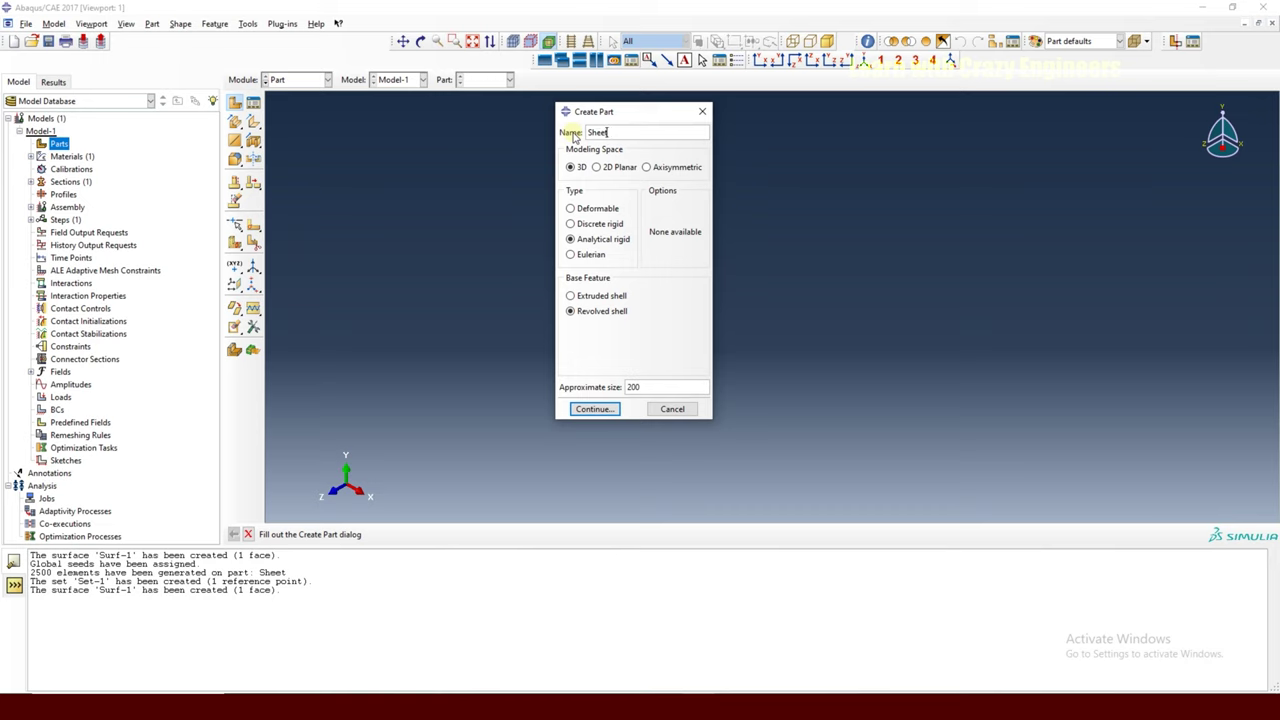
left_click(596, 210)
left_click(584, 327)
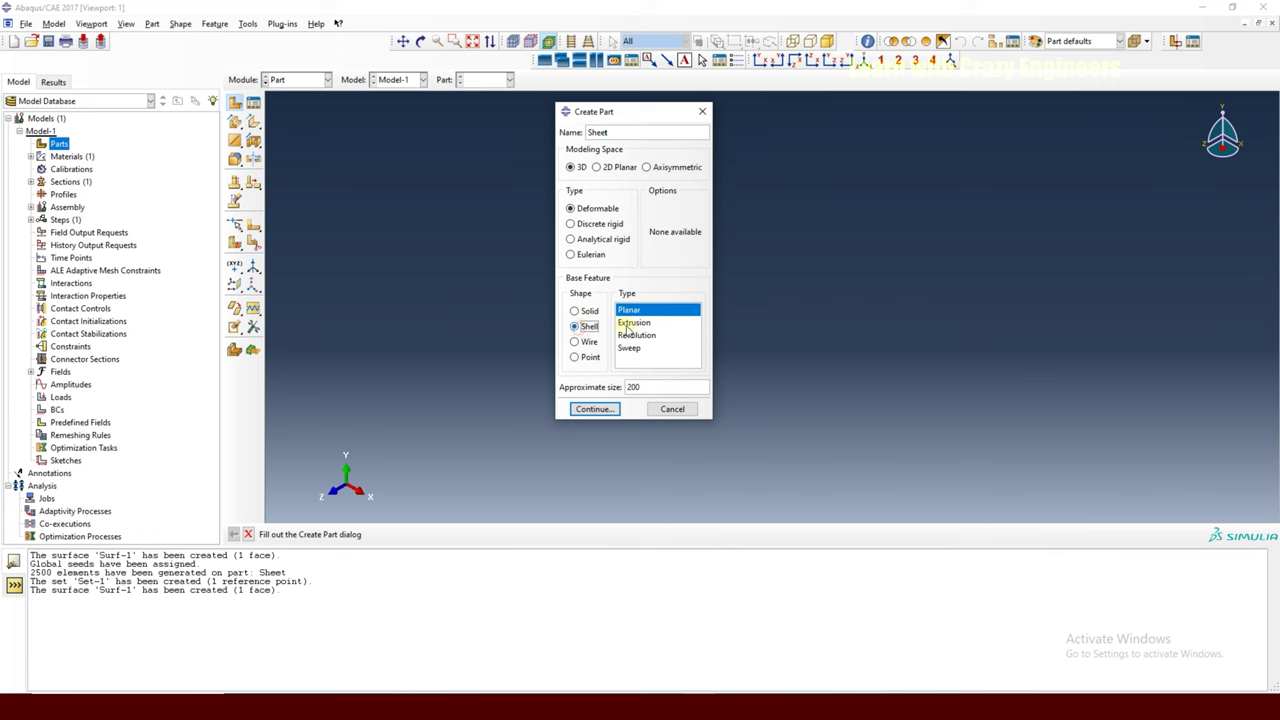
left_click(594, 410)
Sketch a 50 by 50 square centred on the origin, starting at (-25, 25), and finish the planar shell section.
left_click(253, 123)
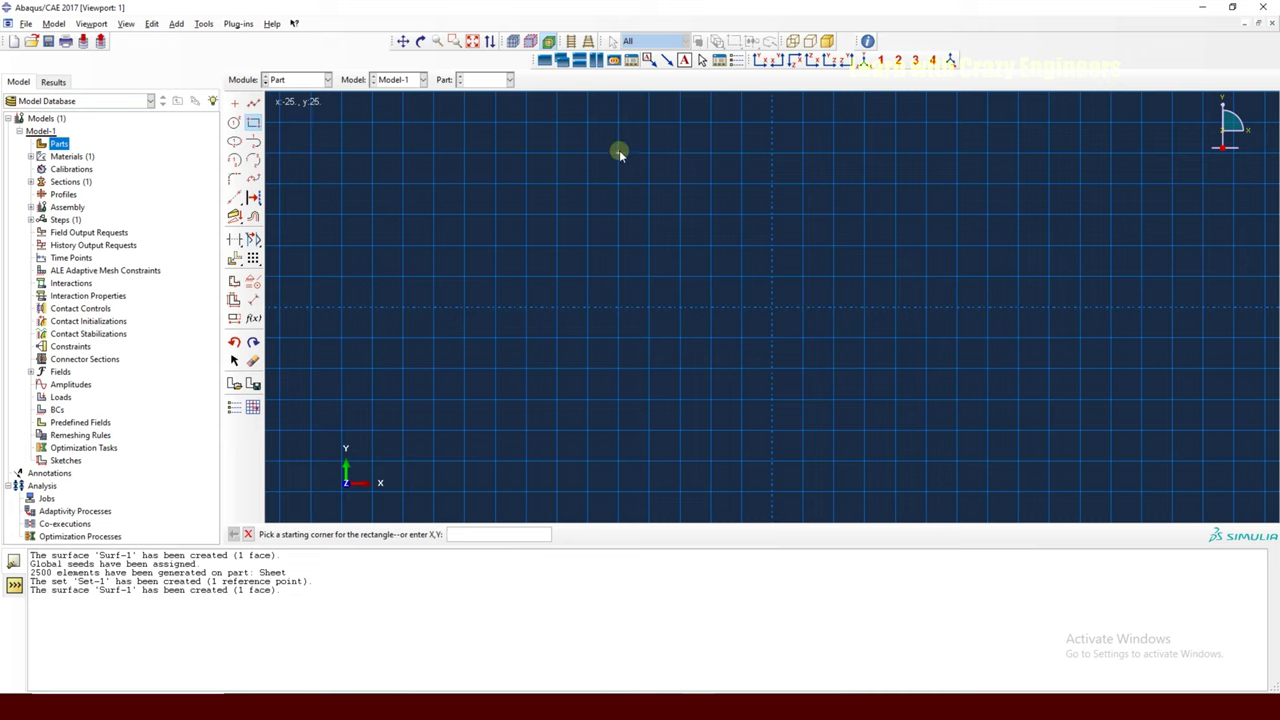
left_click(619, 153)
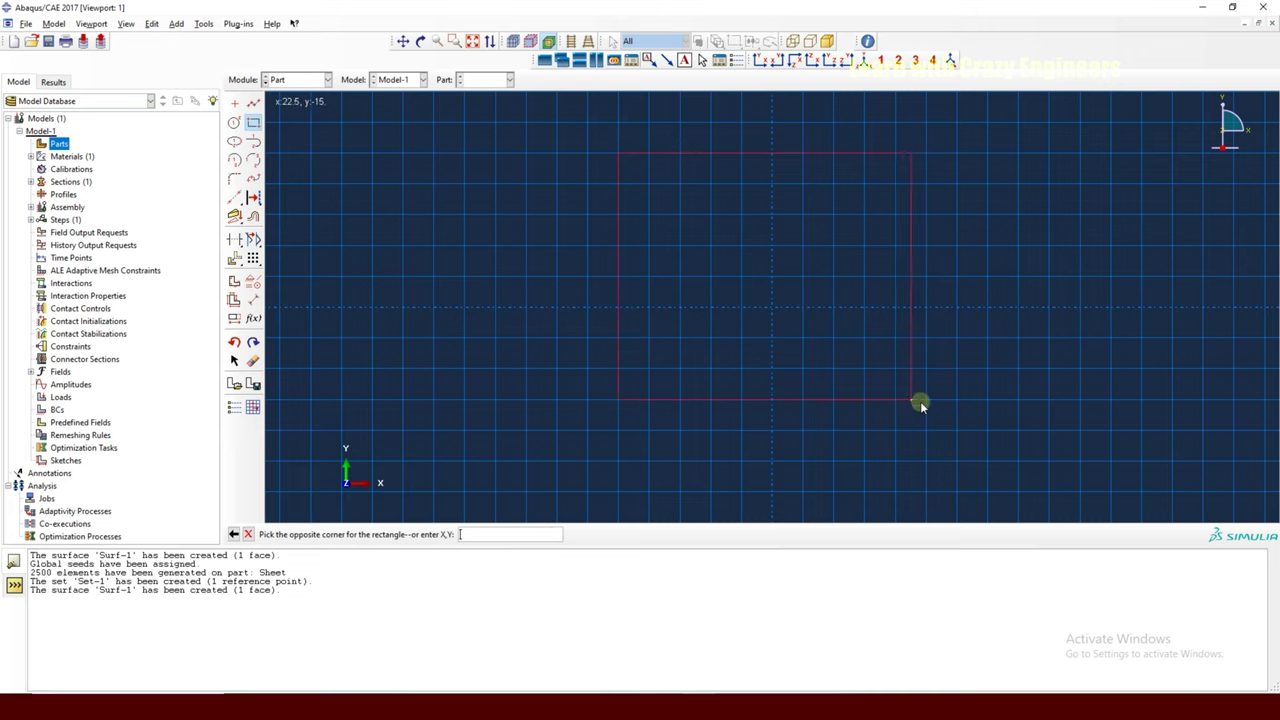
left_click(924, 462)
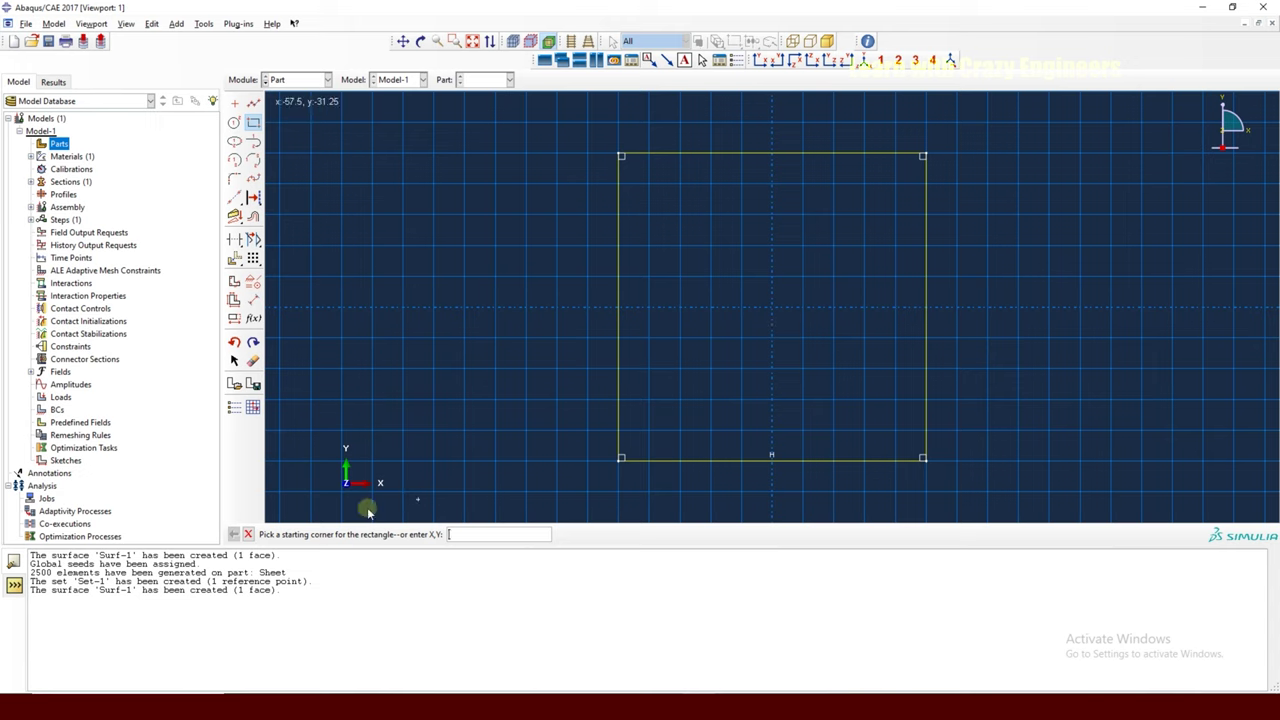
left_click(249, 535)
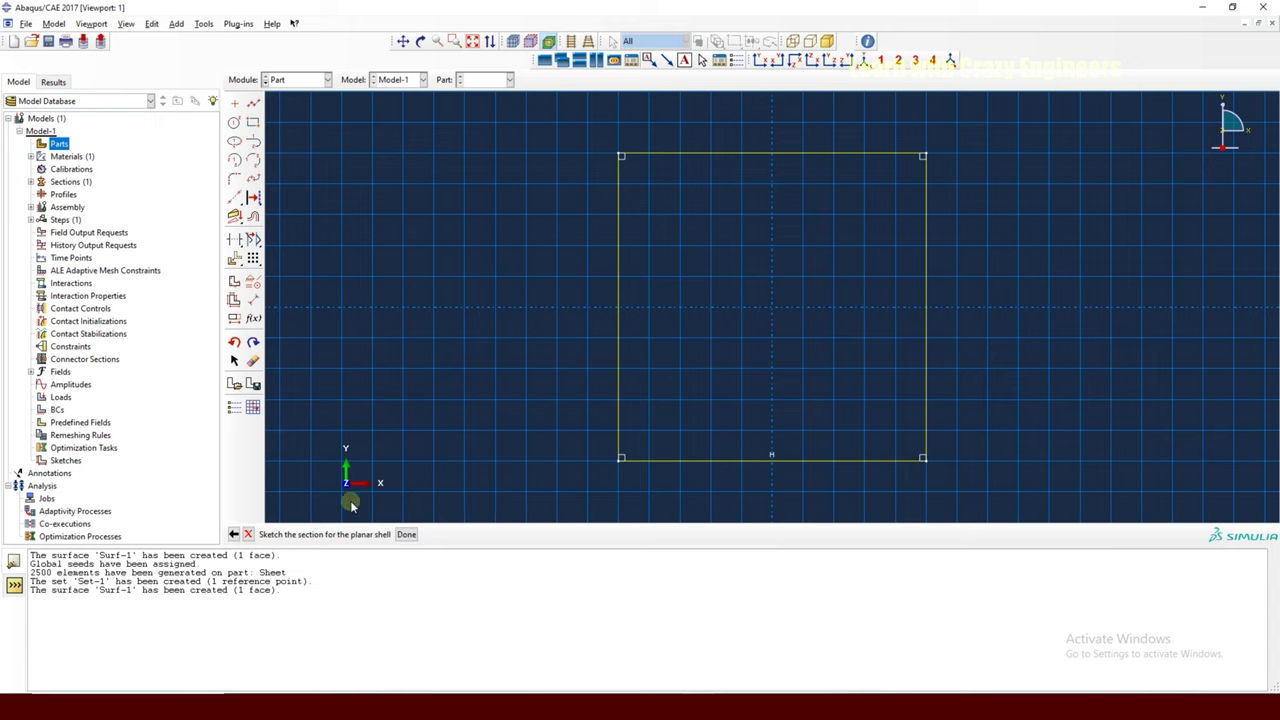
left_click(410, 534)
Create the surface Surf-1 on the Sheet part's face, choosing its brown side.
left_click(41, 156)
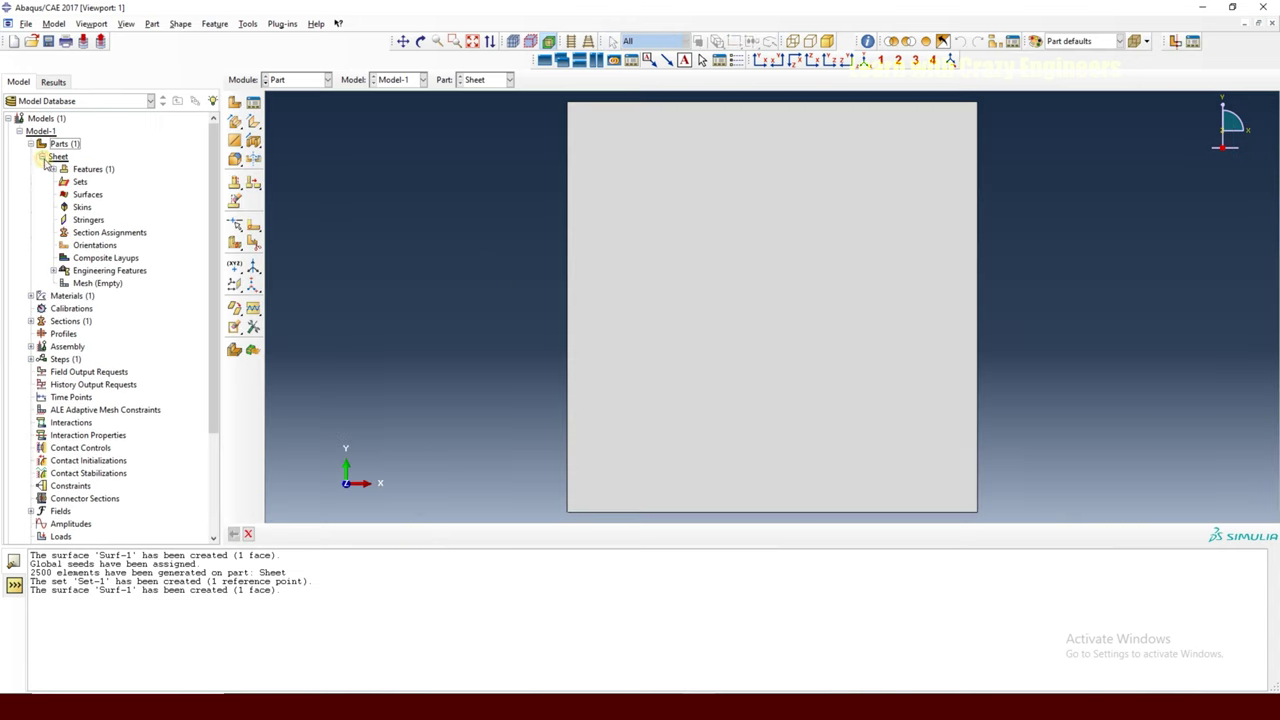
left_click(90, 195)
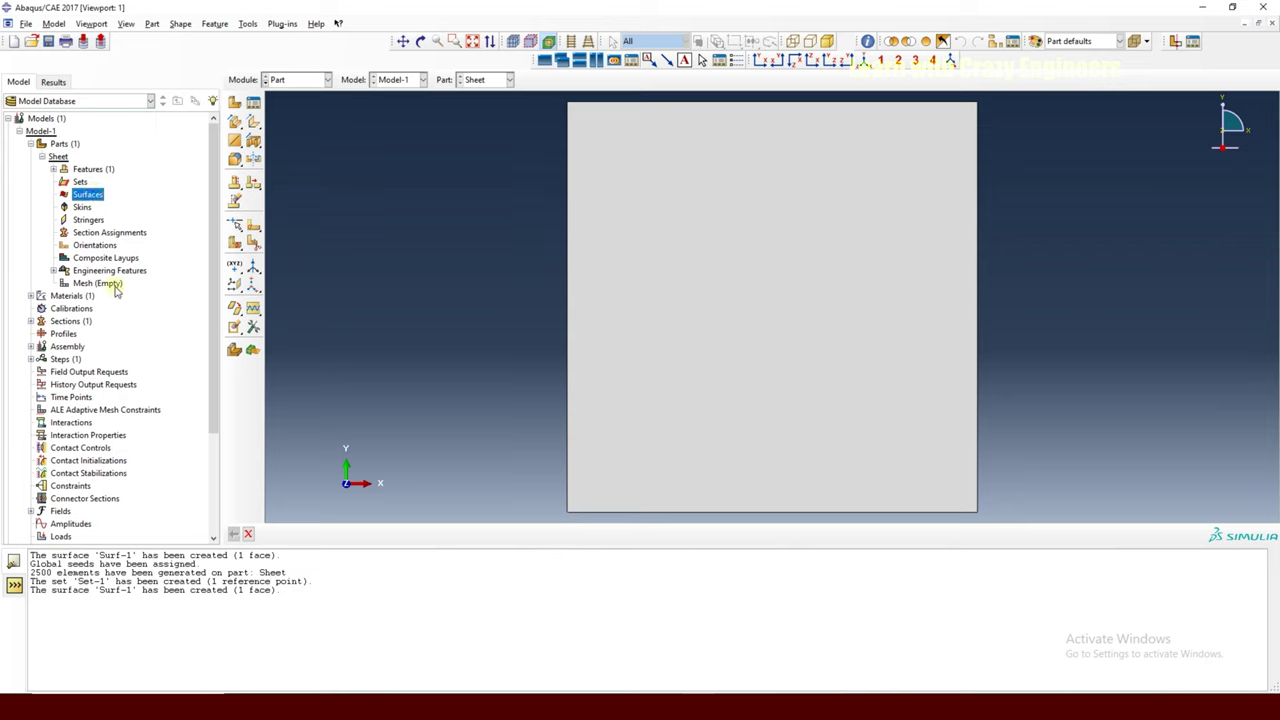
right_click(90, 195)
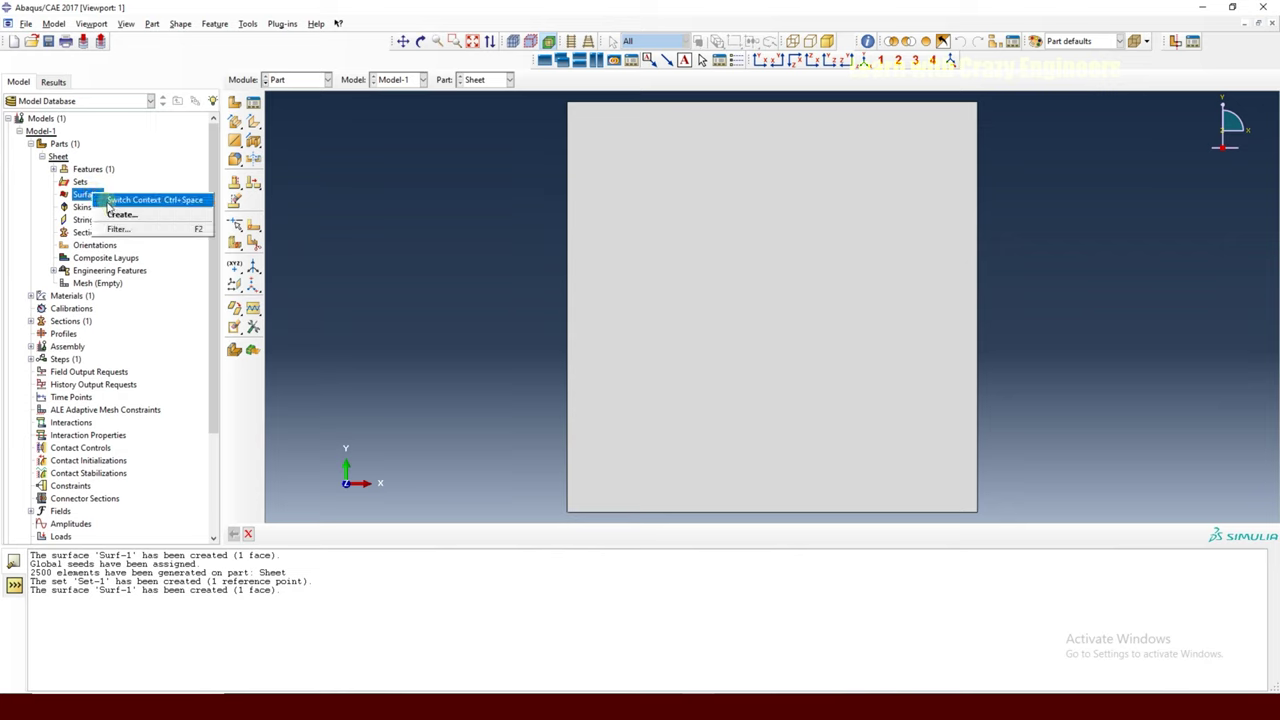
left_click(119, 220)
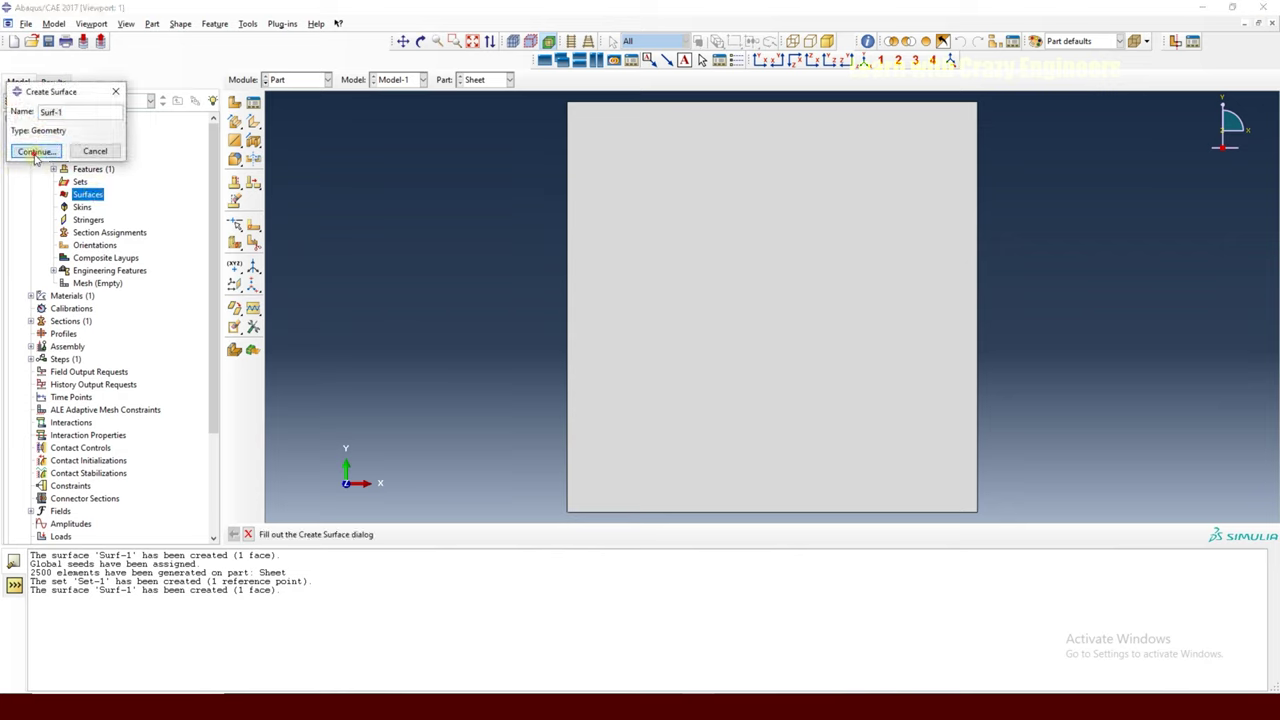
left_click(32, 152)
left_click(733, 281)
left_click(453, 534)
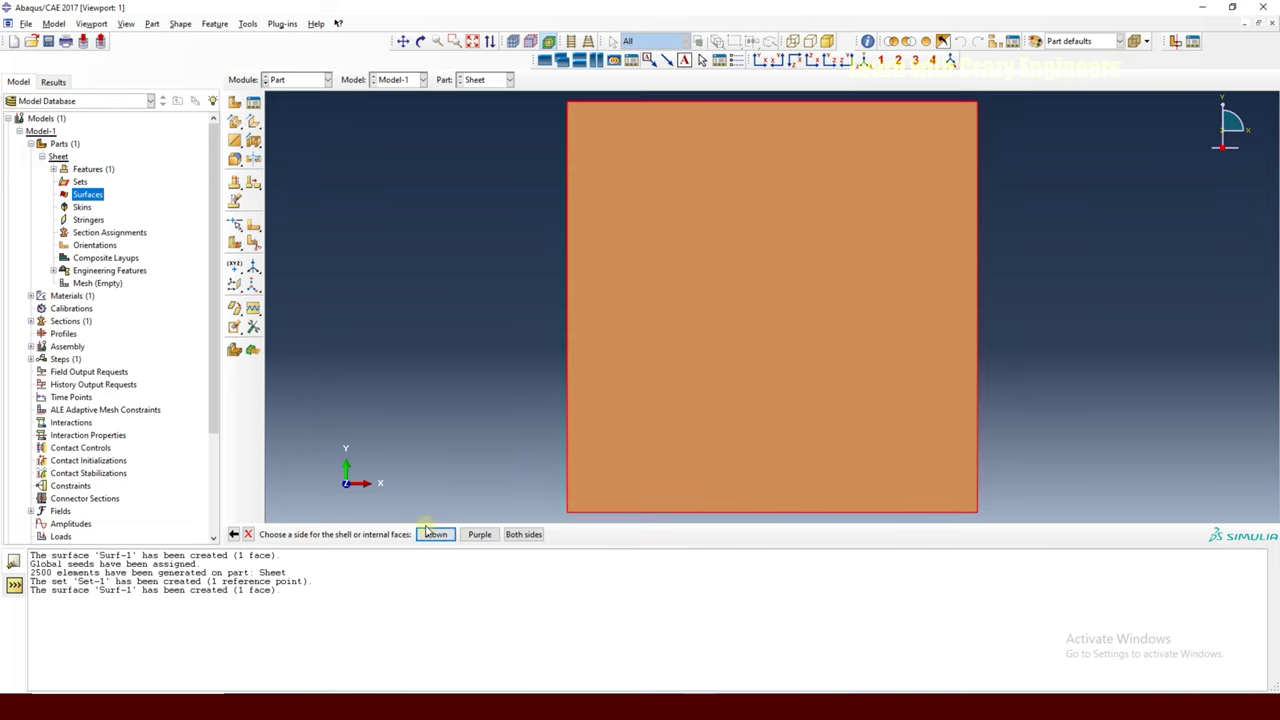
left_click(429, 533)
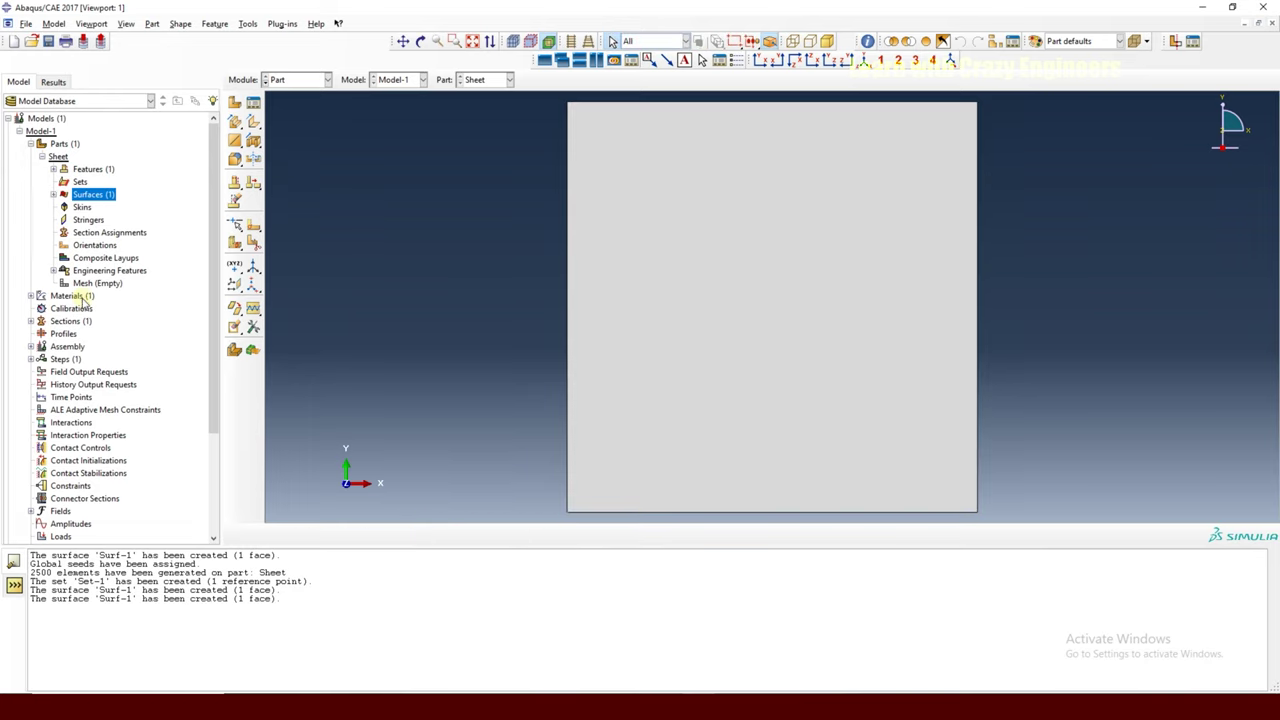
Assign global seeds to the Sheet part with curvature control enabled and generate its mesh.
double_click(88, 284)
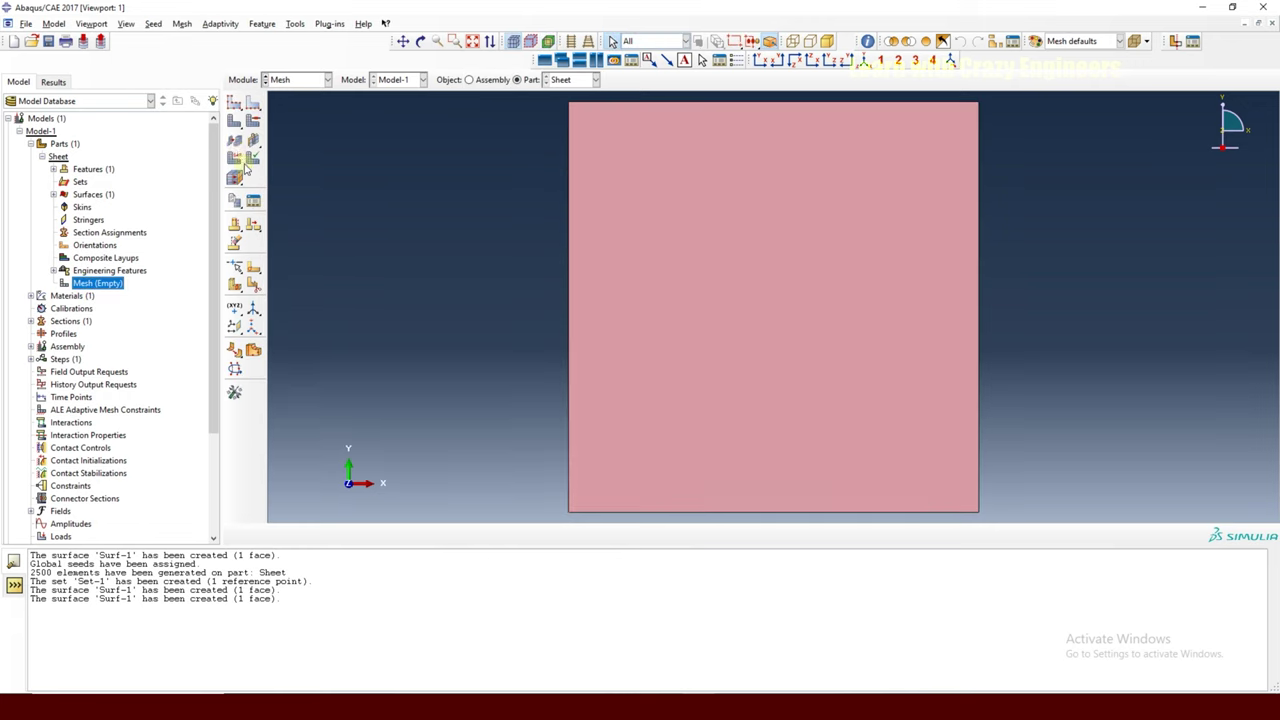
left_click(232, 104)
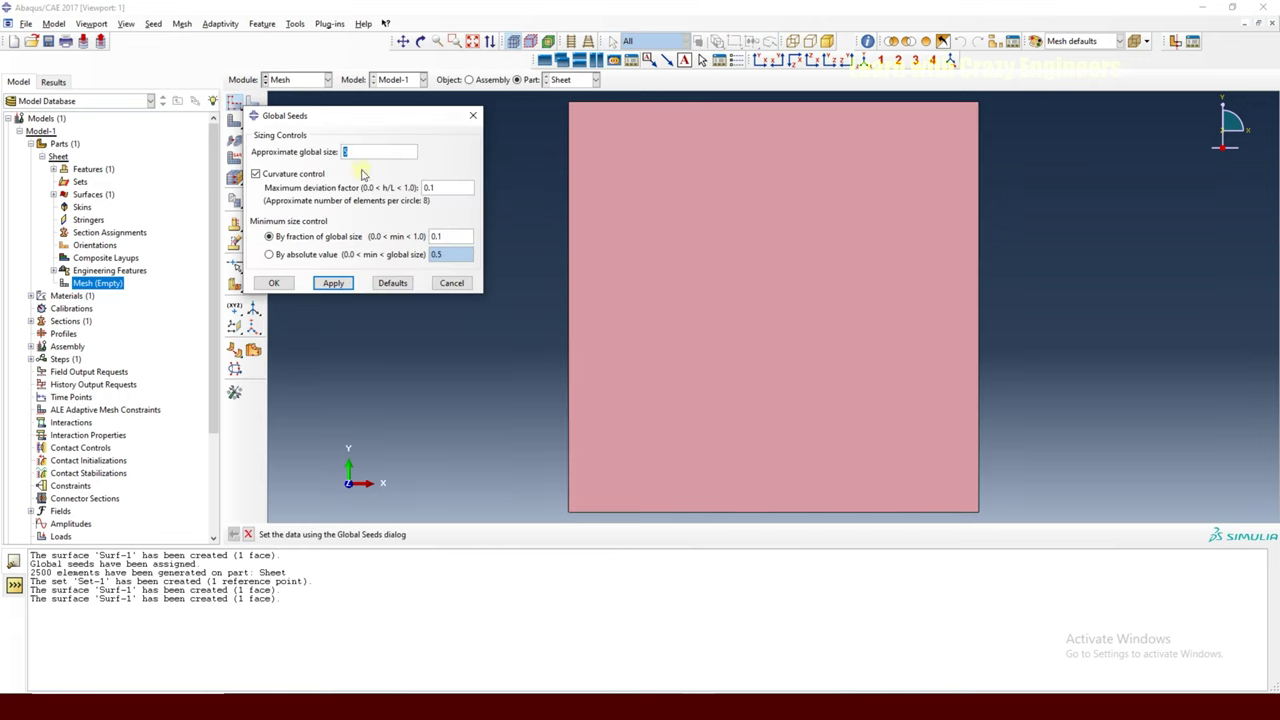
left_click(333, 283)
left_click(275, 284)
left_click(232, 157)
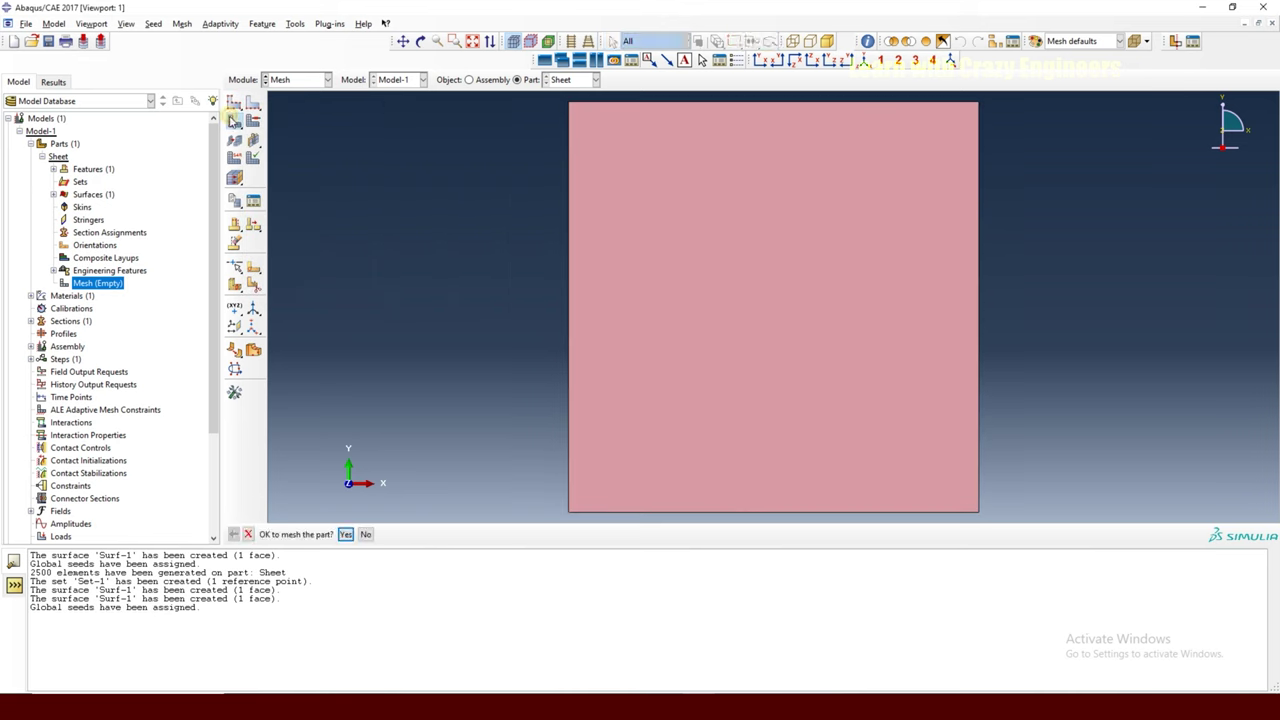
middle_click(710, 354)
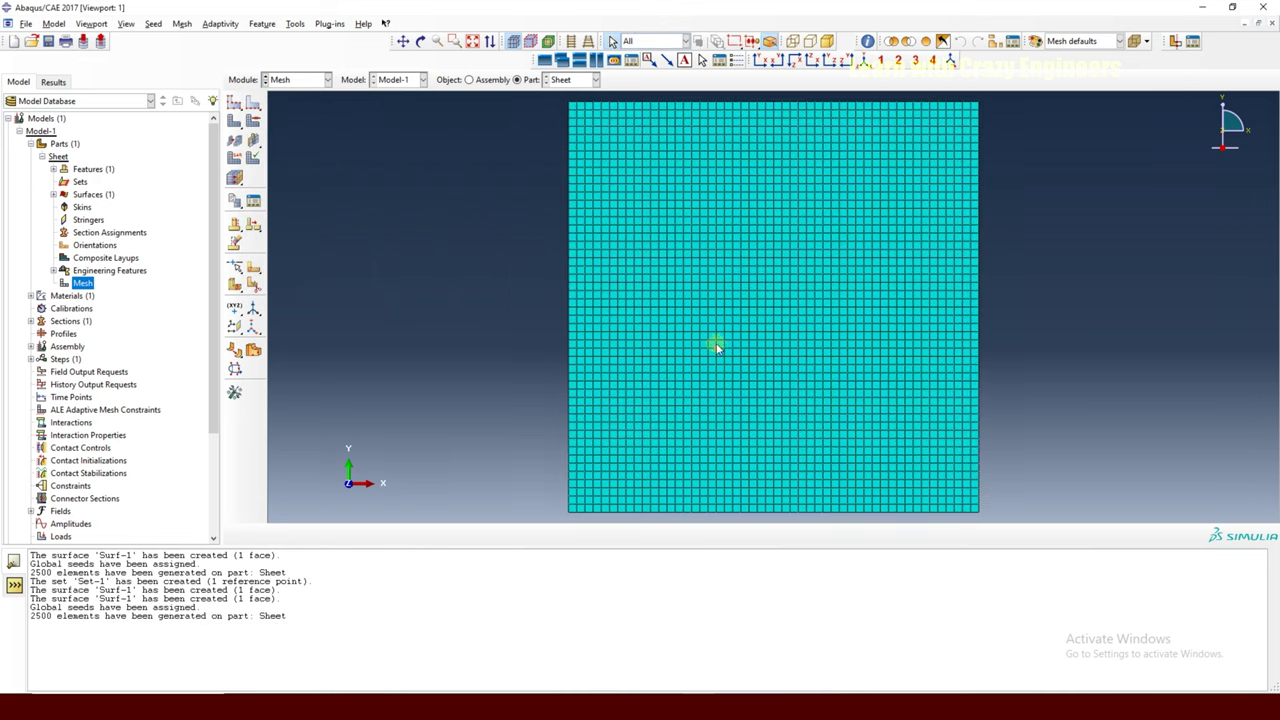
Create a 3D analytical rigid revolved shell part named Forming Tool with an approximate size of 200.
left_click(41, 157)
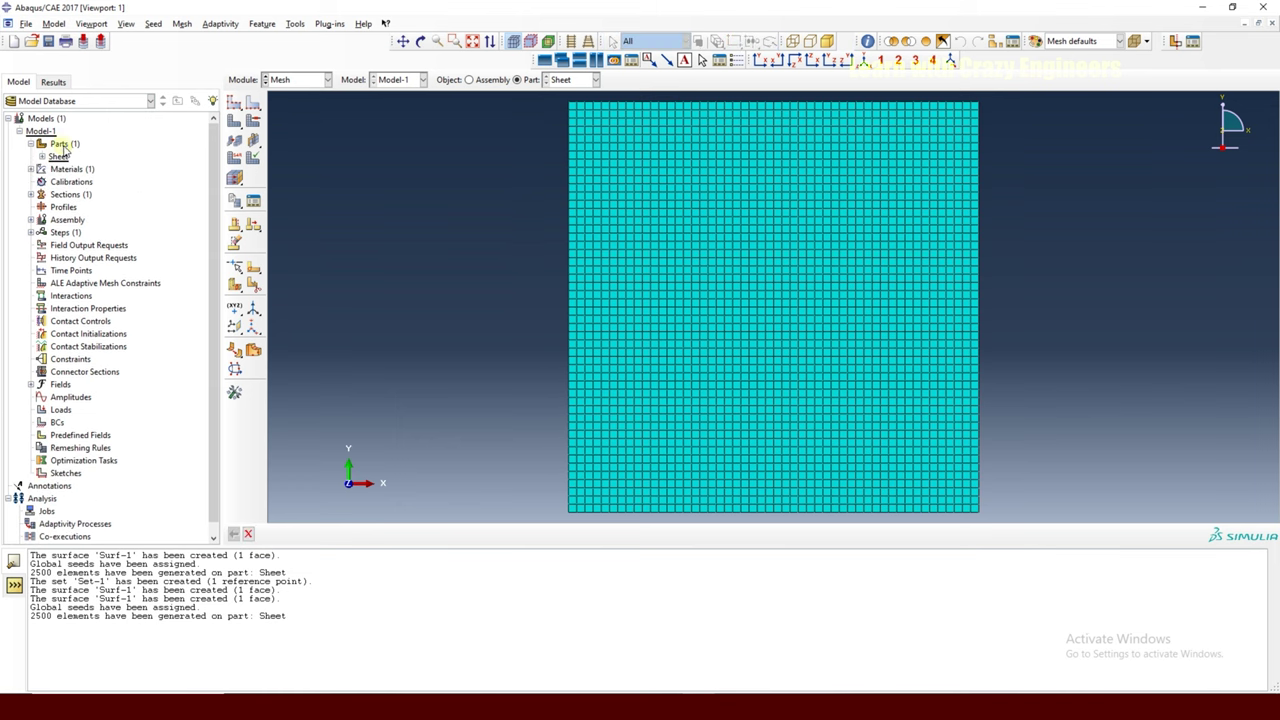
right_click(63, 144)
left_click(160, 168)
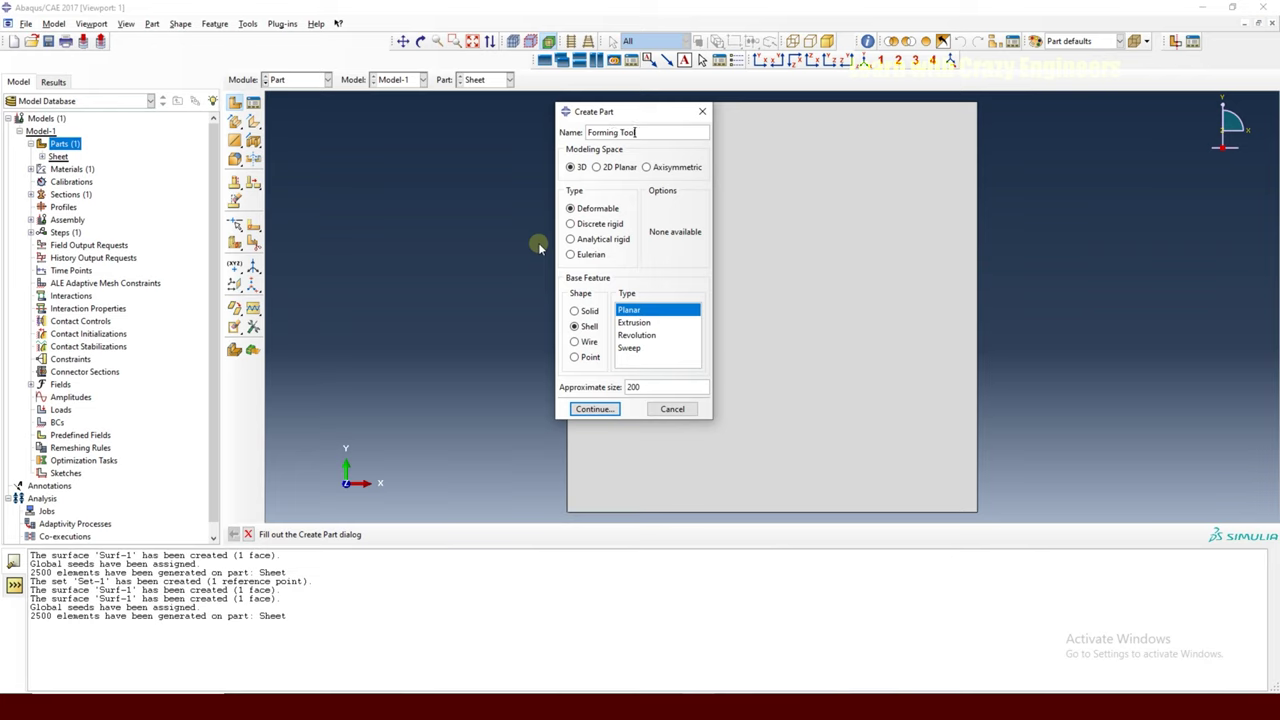
left_click(578, 240)
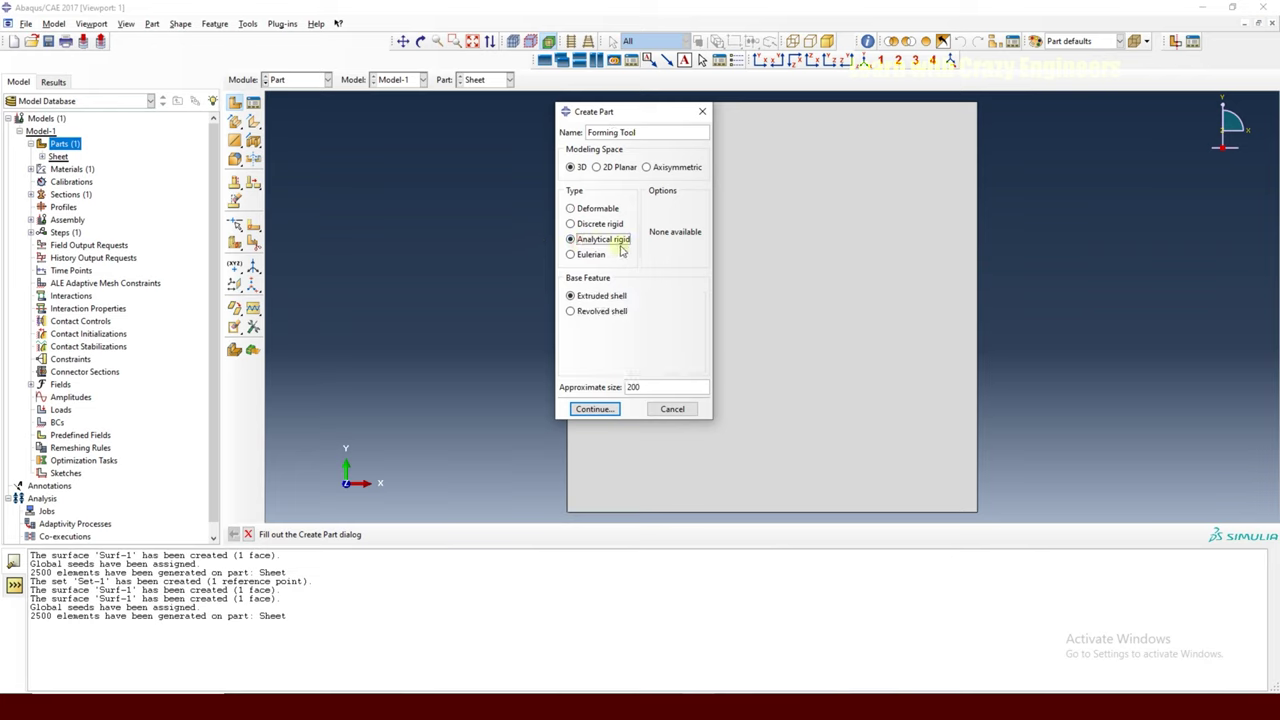
left_click(590, 313)
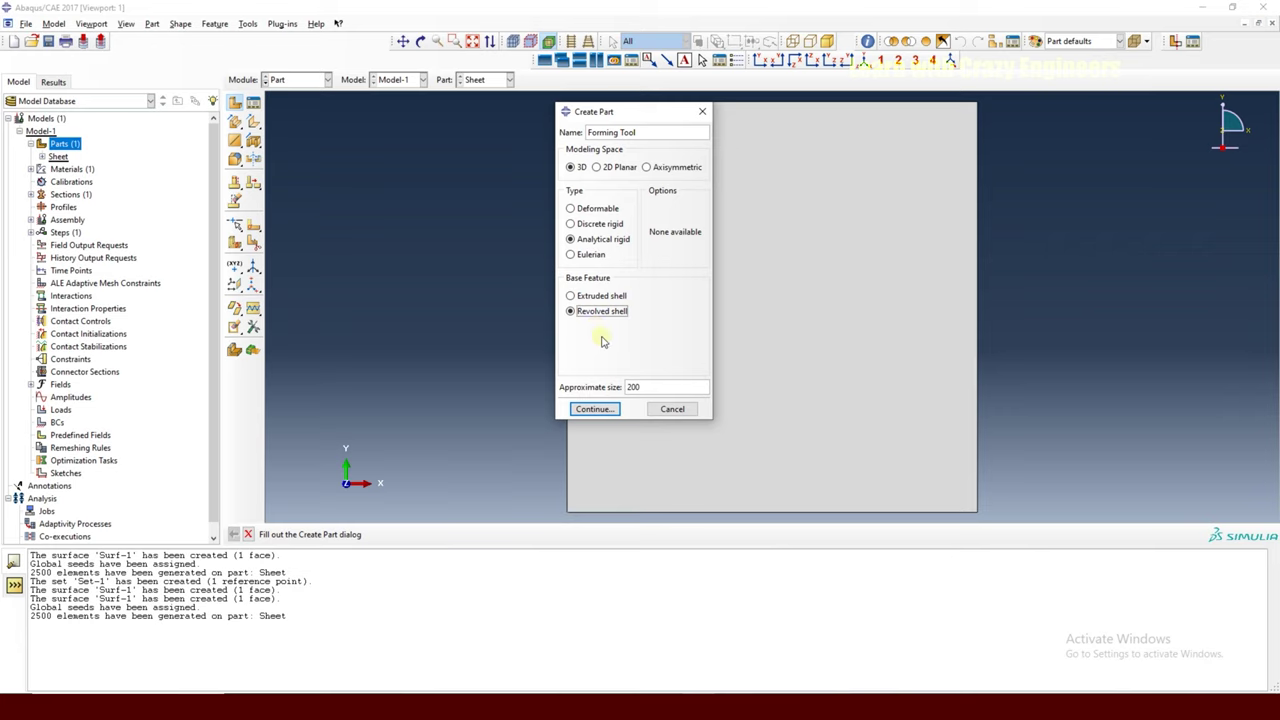
left_click(594, 409)
Sketch a half-circle arc centred on the origin, about 8.75 in radius, with both ends near the revolve axis.
left_click(235, 162)
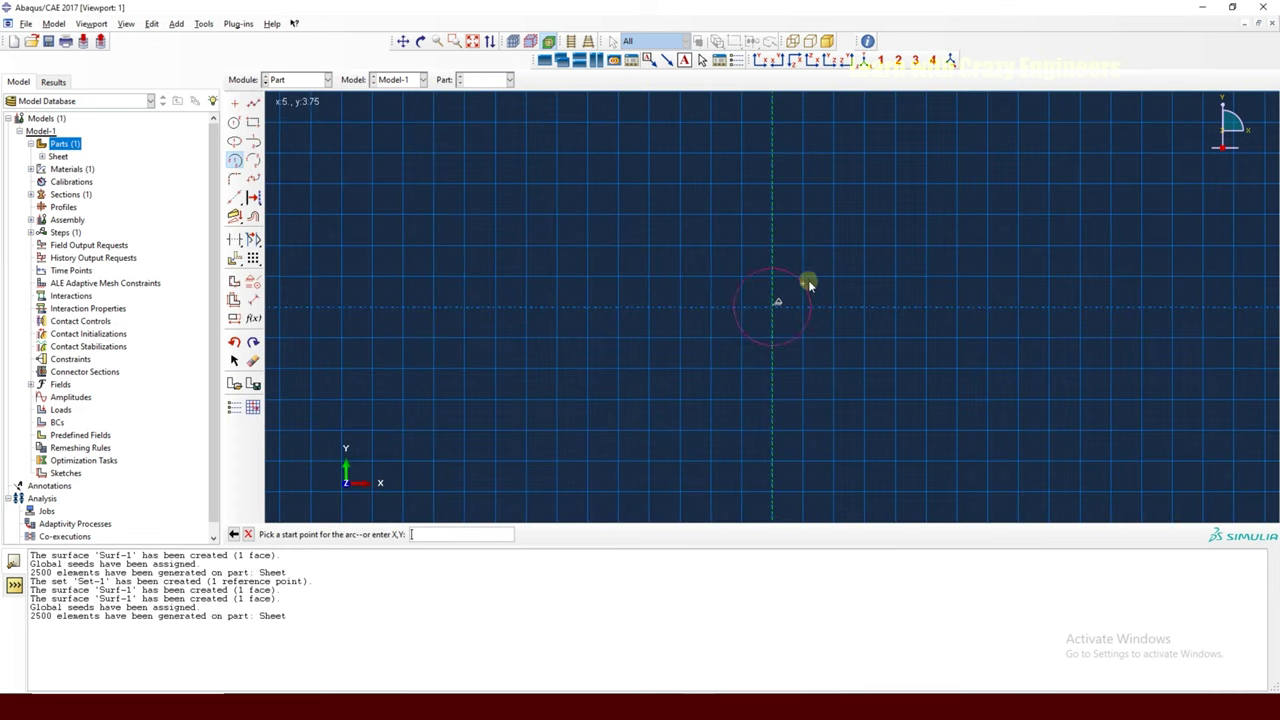
left_click(772, 358)
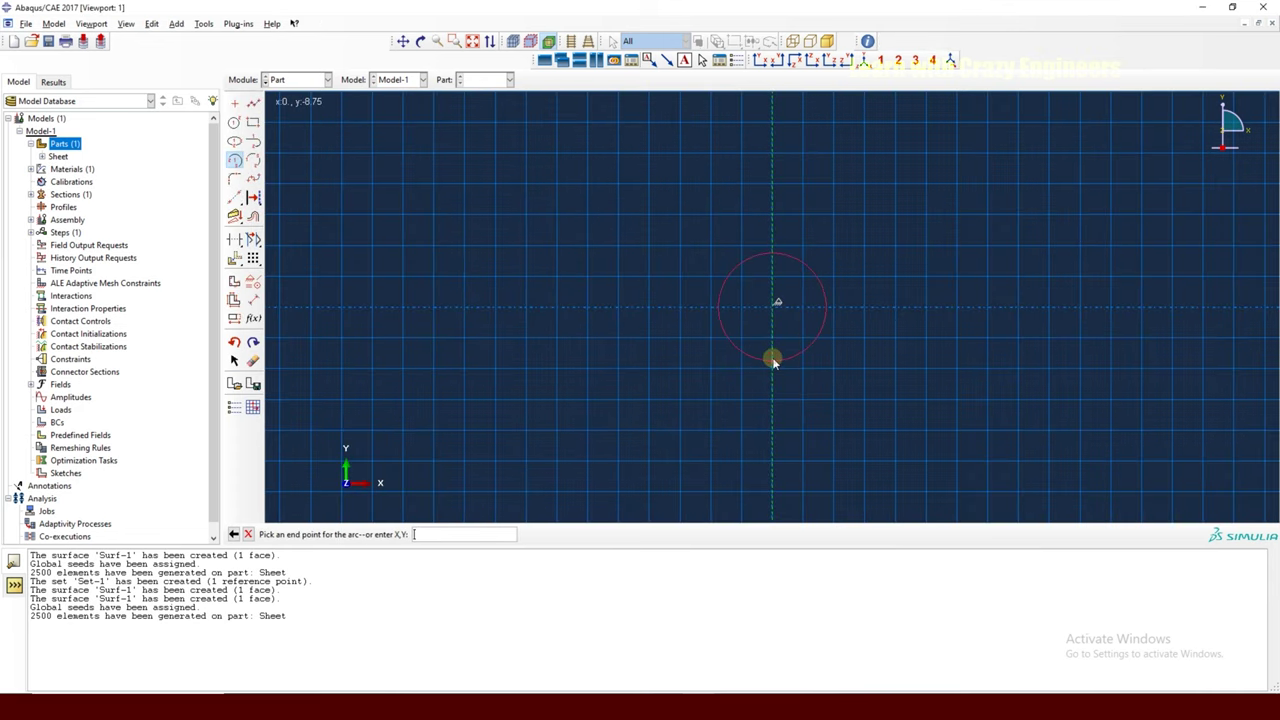
left_click(780, 254)
Dimension the arc's radius as 2 and finish the section to form the revolved forming tool.
left_click(255, 299)
left_click(823, 288)
left_click(925, 267)
type("0.2")
key("Return")
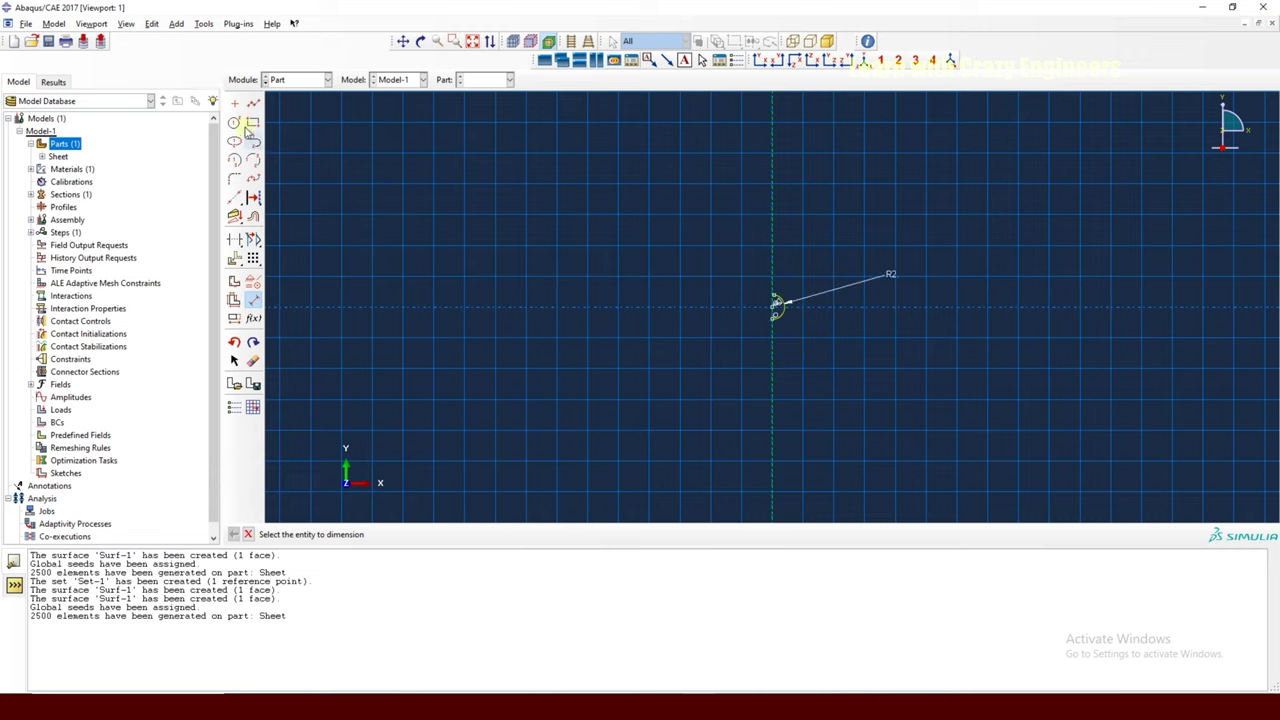
left_click(249, 534)
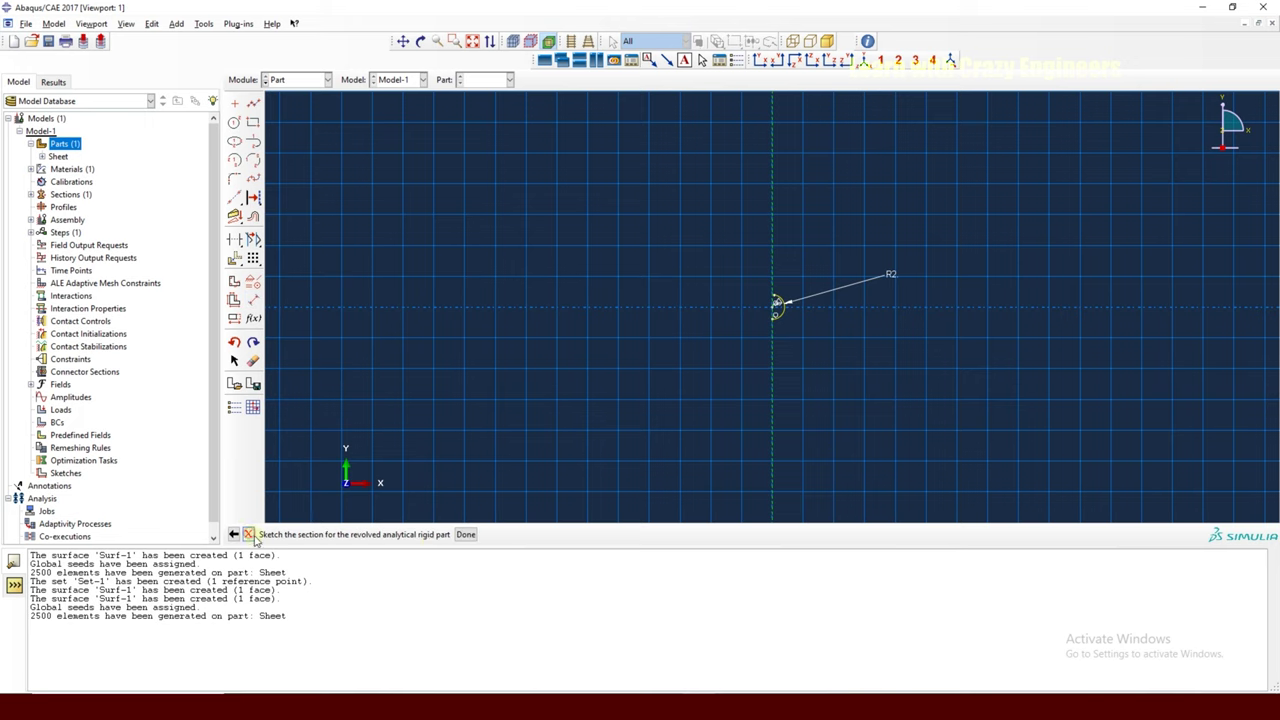
left_click(466, 534)
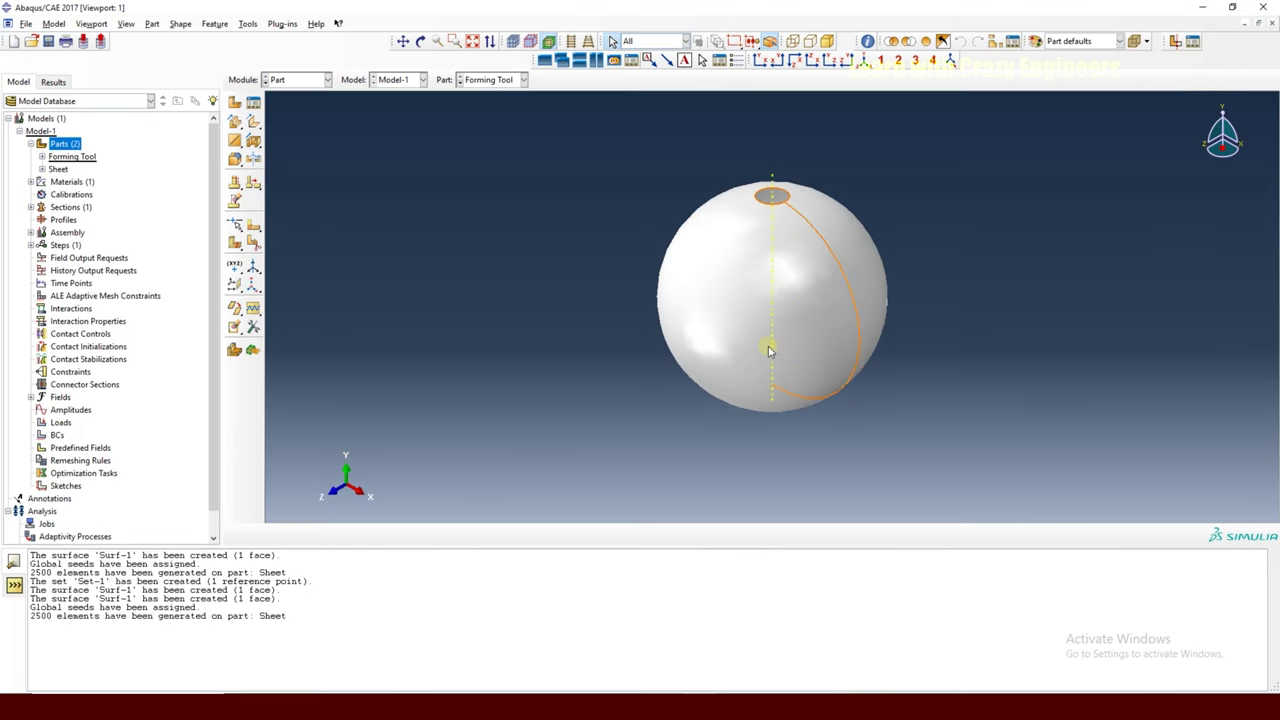
Add a reference point to the Forming Tool part at 0,0,0.
left_click(246, 24)
left_click(279, 51)
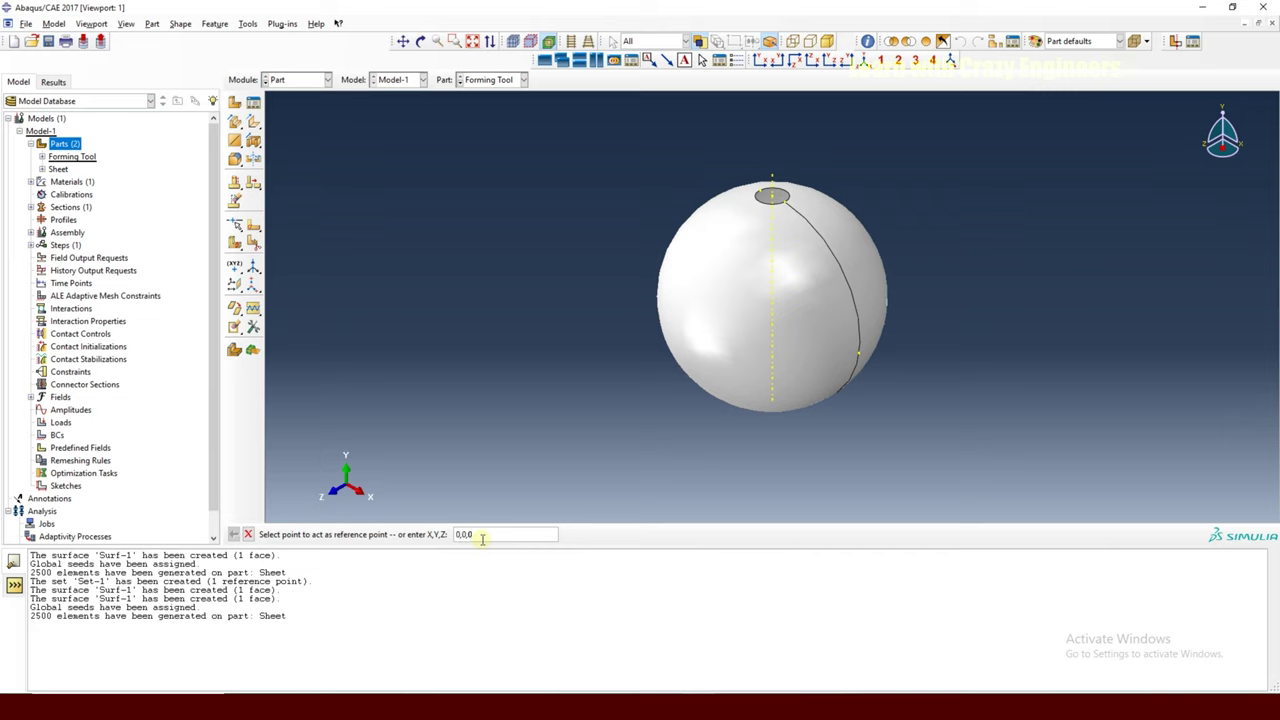
key("Return")
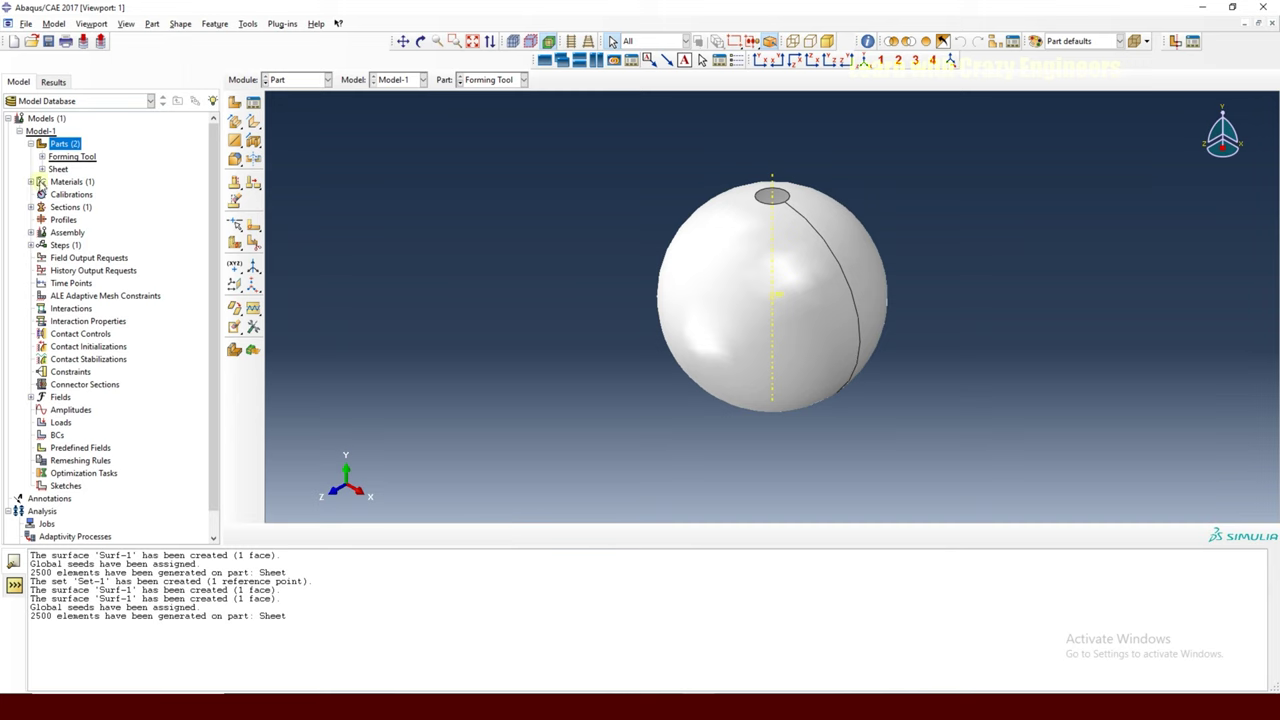
Create a geometry set named Set-1 on the Forming Tool part containing only its reference point.
left_click(41, 157)
left_click(41, 157)
left_click(41, 157)
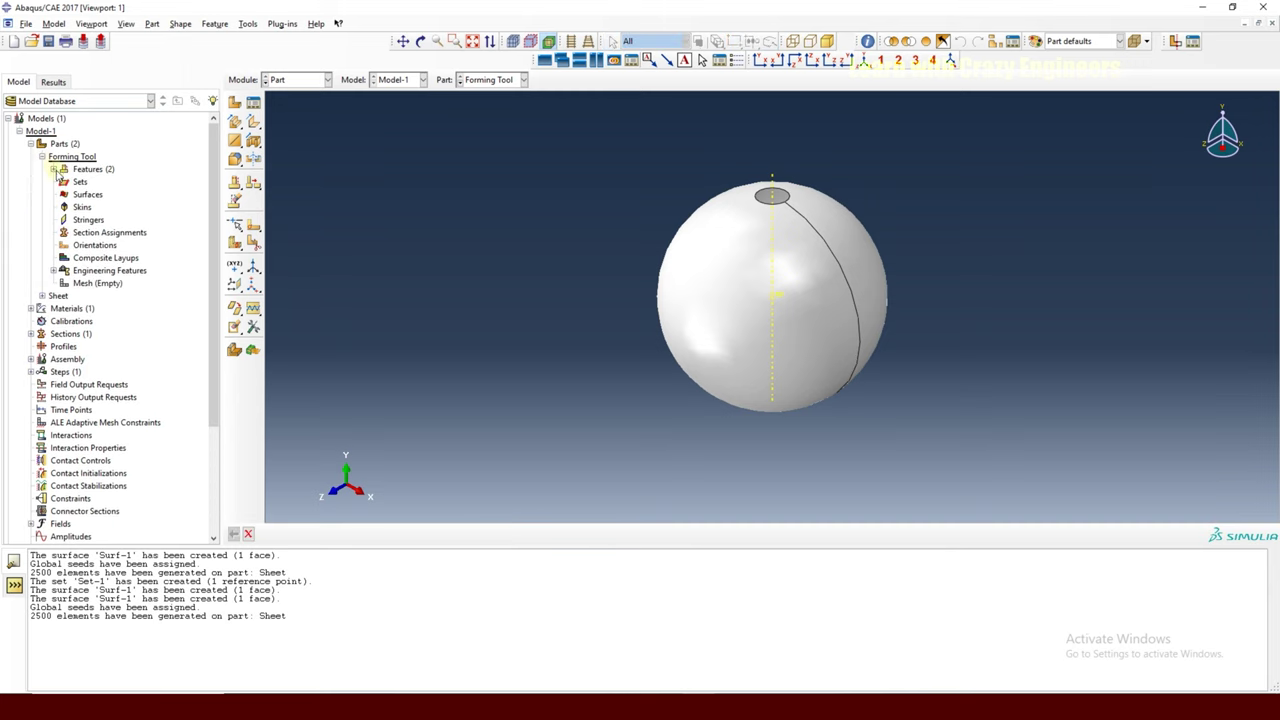
right_click(79, 183)
left_click(98, 206)
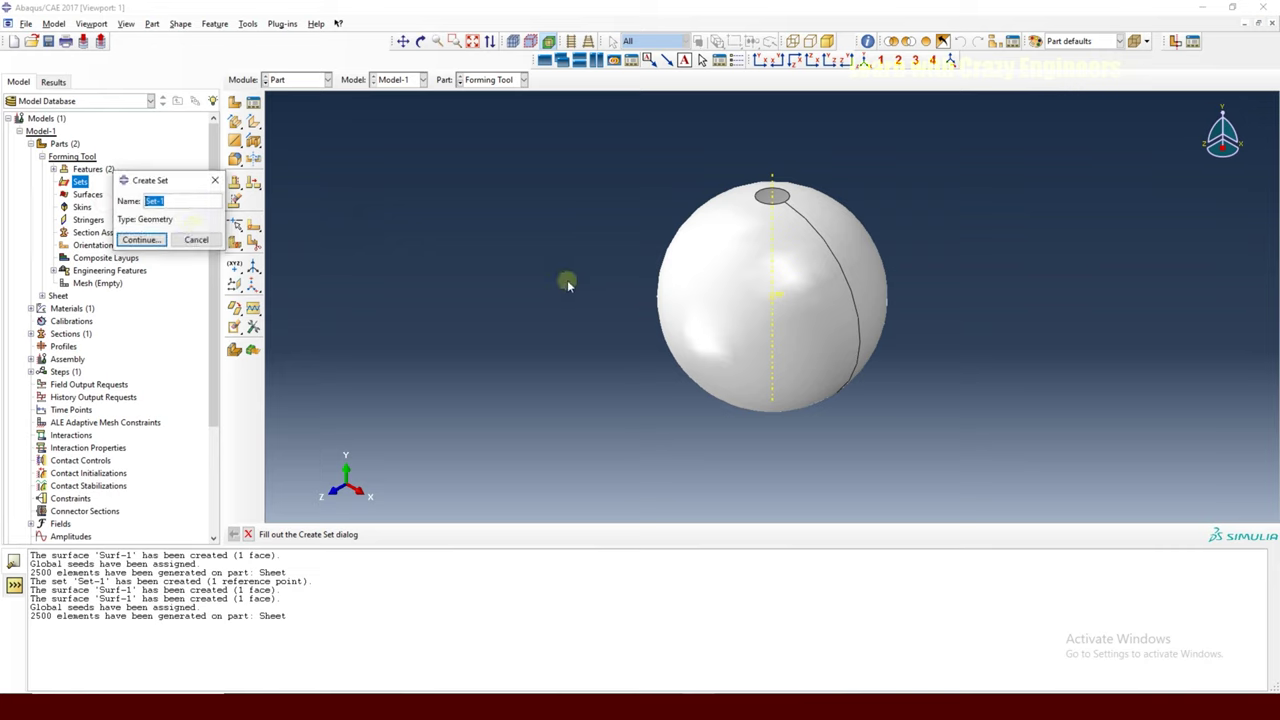
left_click(160, 240)
left_click(817, 278)
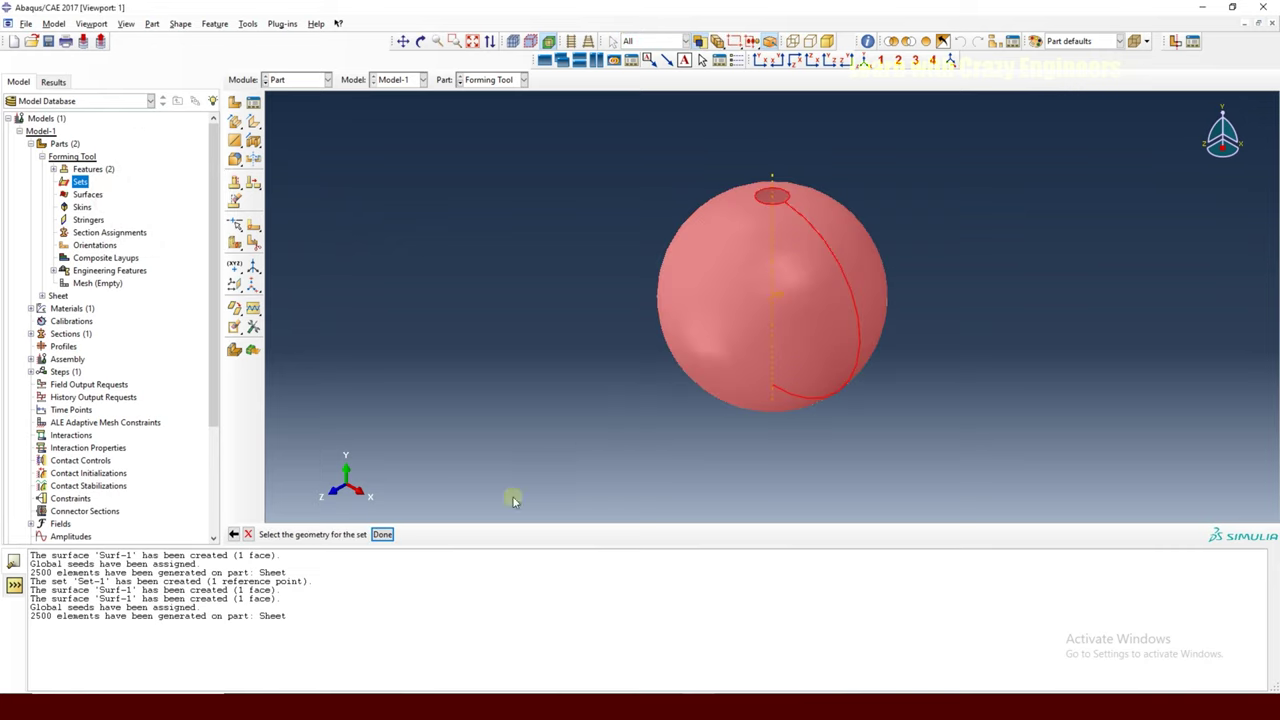
left_click(775, 296)
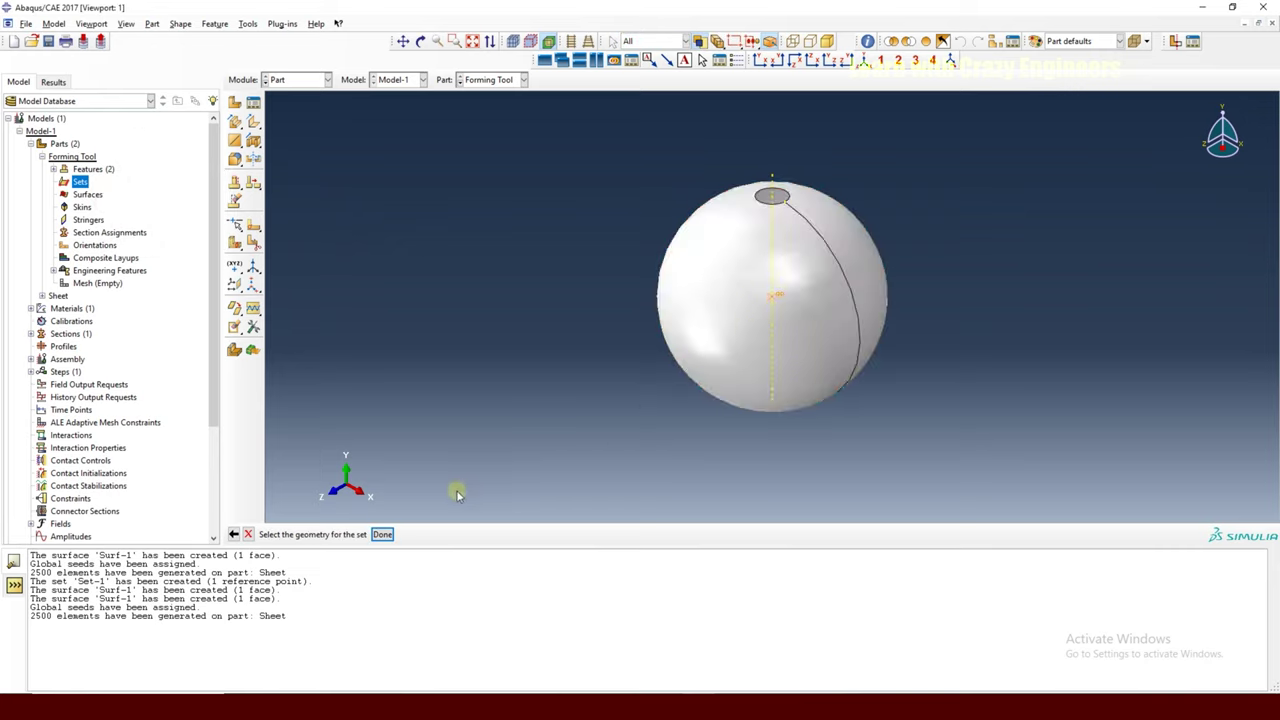
left_click(382, 533)
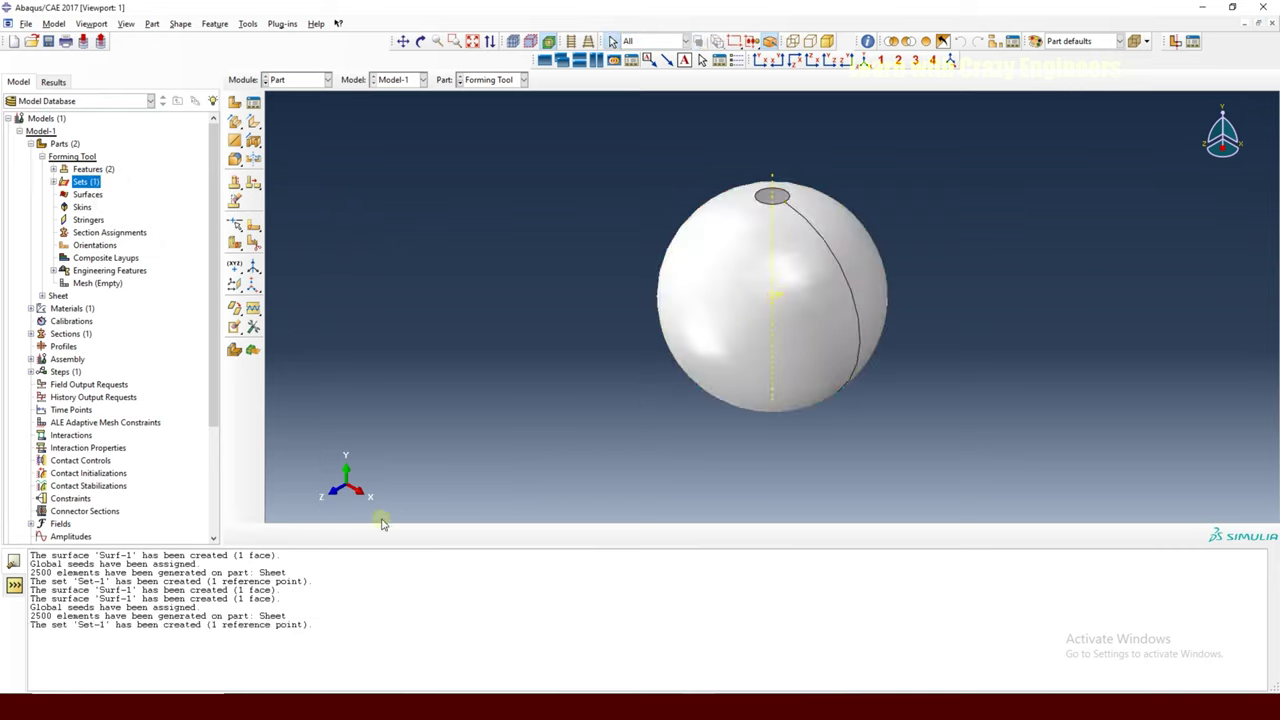
Create a surface named Surf-1 on the Forming Tool's spherical face, choosing the brown outer side.
right_click(86, 195)
left_click(120, 201)
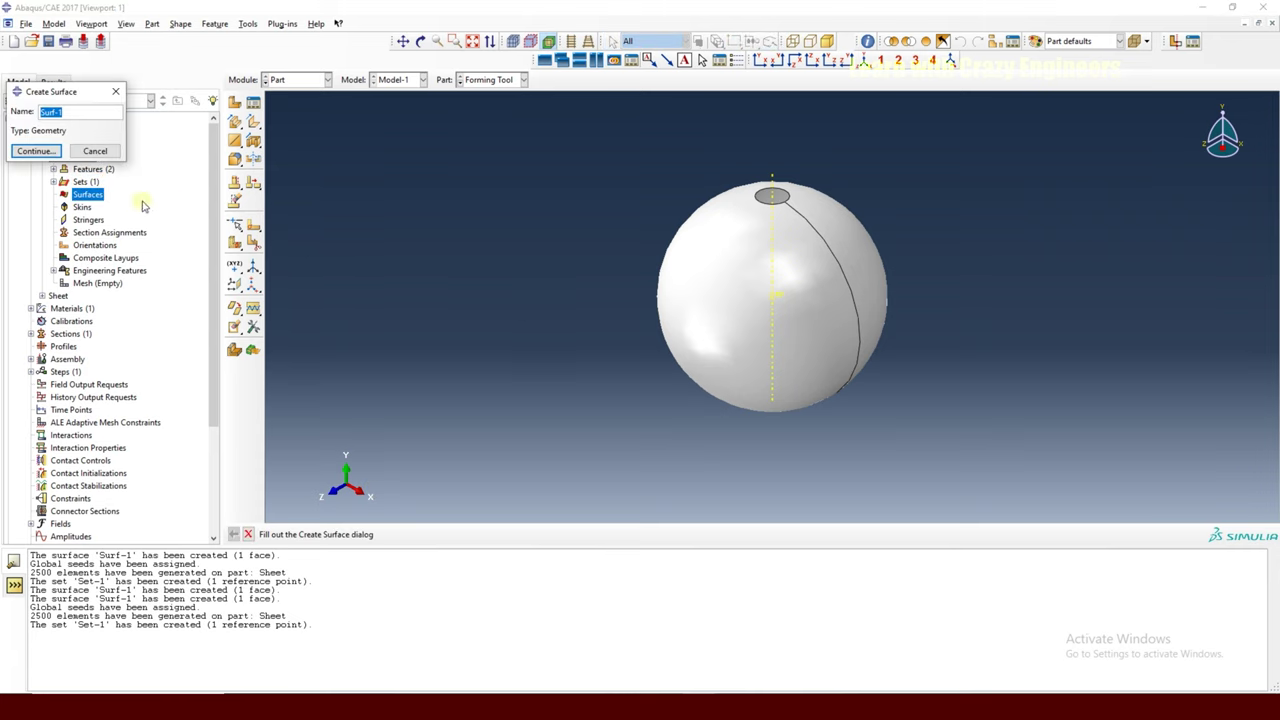
left_click(36, 151)
left_click(689, 318)
left_click(453, 534)
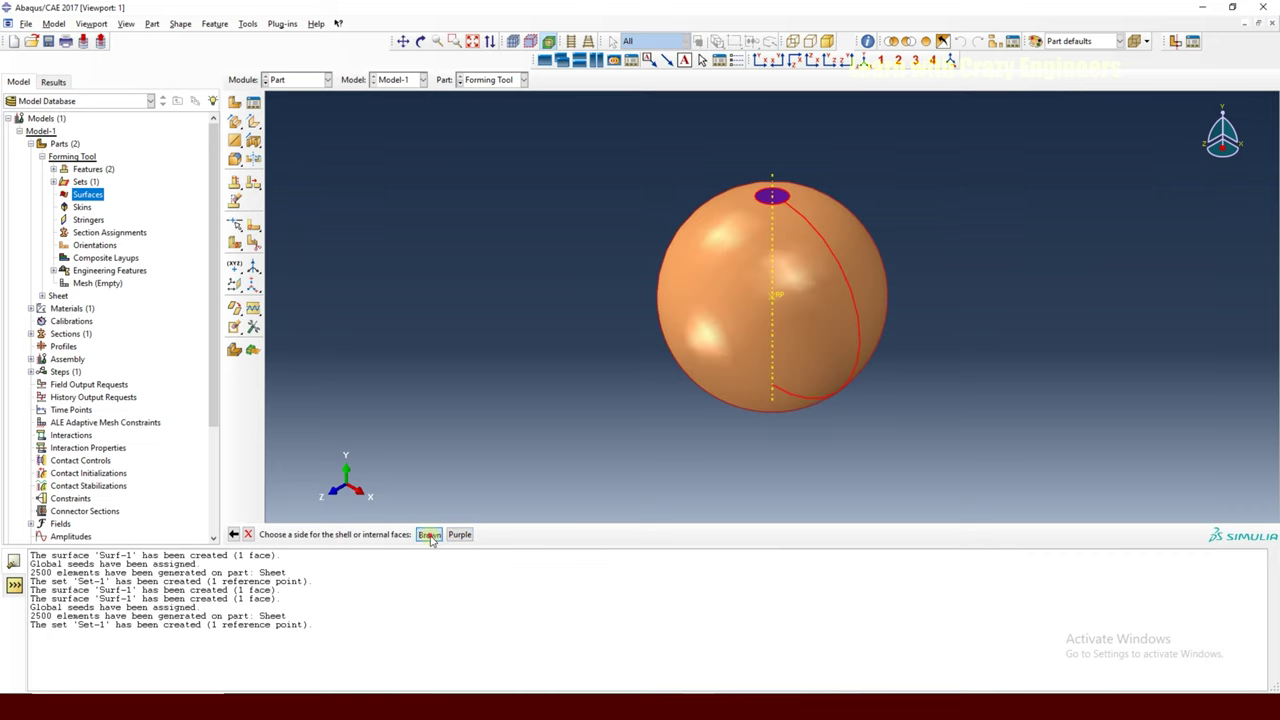
left_click(428, 535)
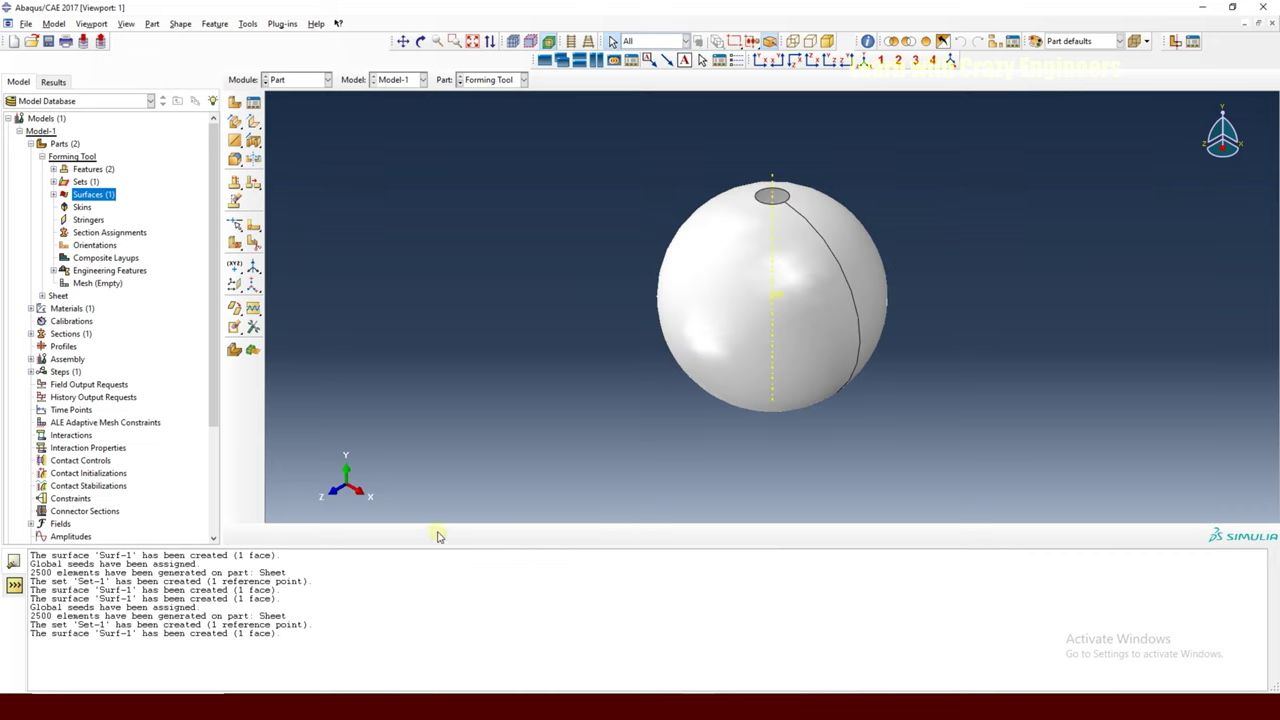
Delete the existing Sheet Material and the existing section from the model.
left_click(41, 157)
left_click(30, 181)
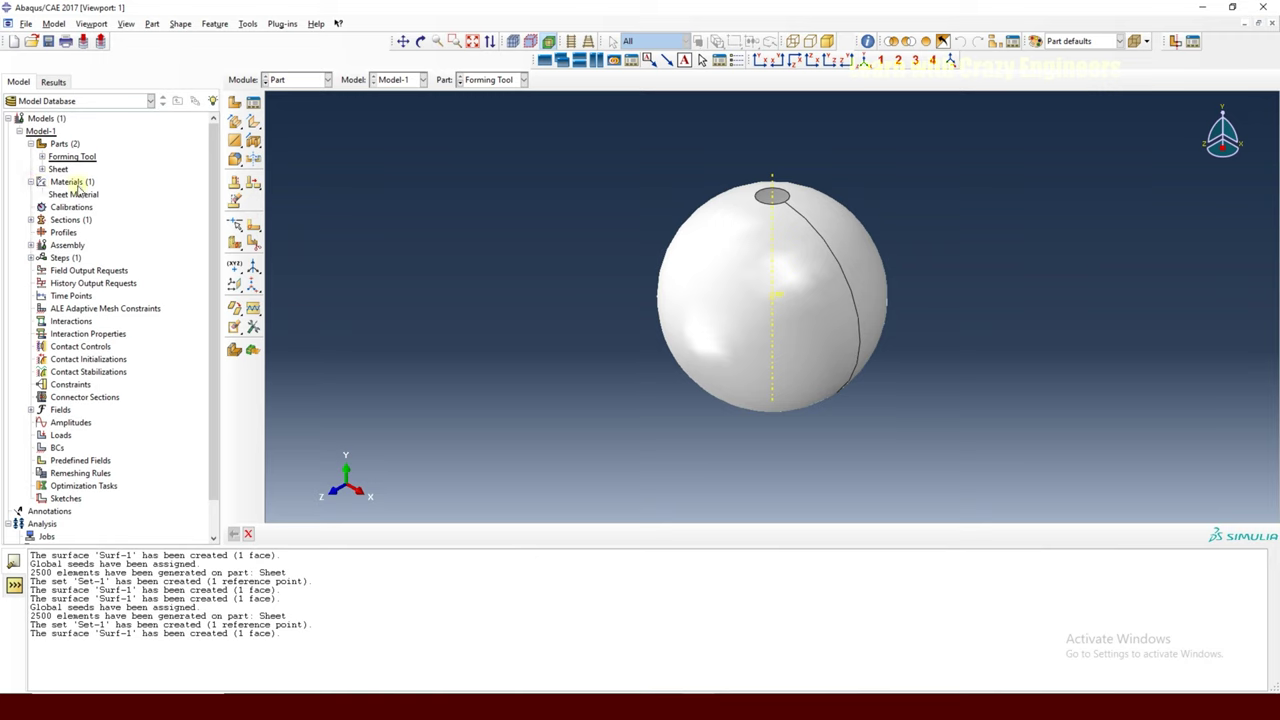
left_click(73, 195)
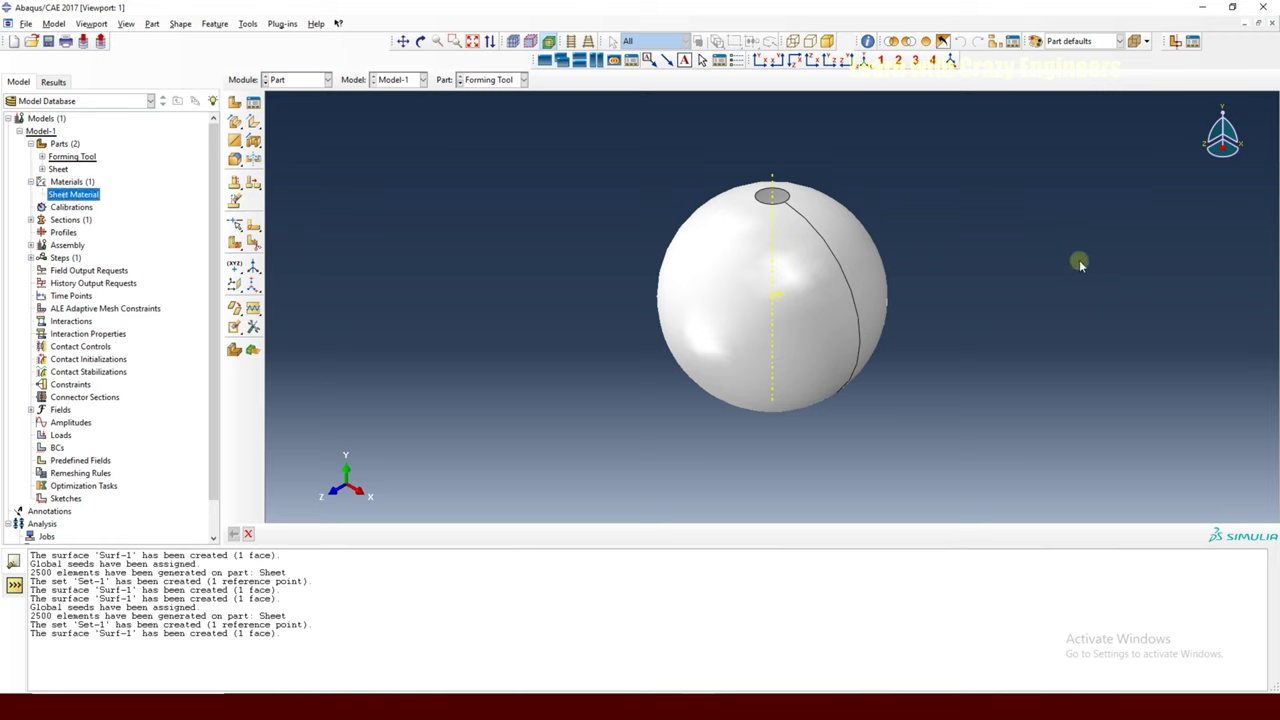
key("Down")
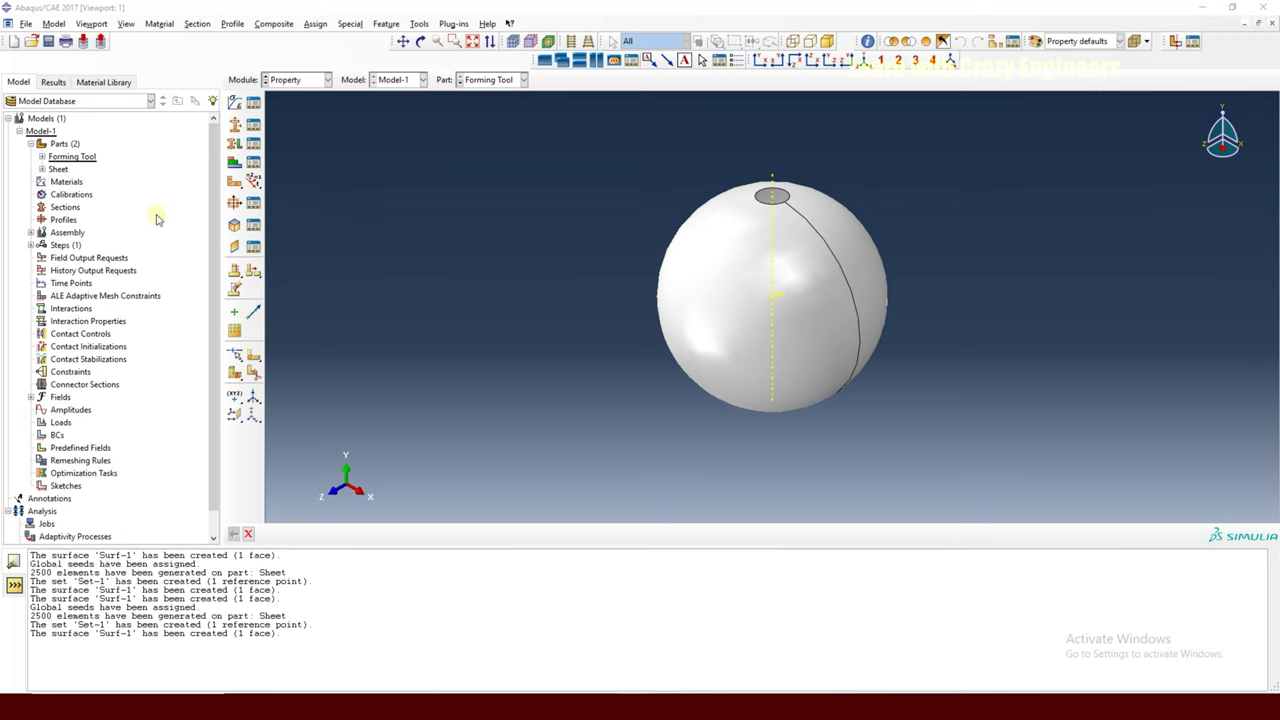
Create a new material named Sheet Material and add a uniform Density behaviour to it.
right_click(66, 182)
left_click(88, 208)
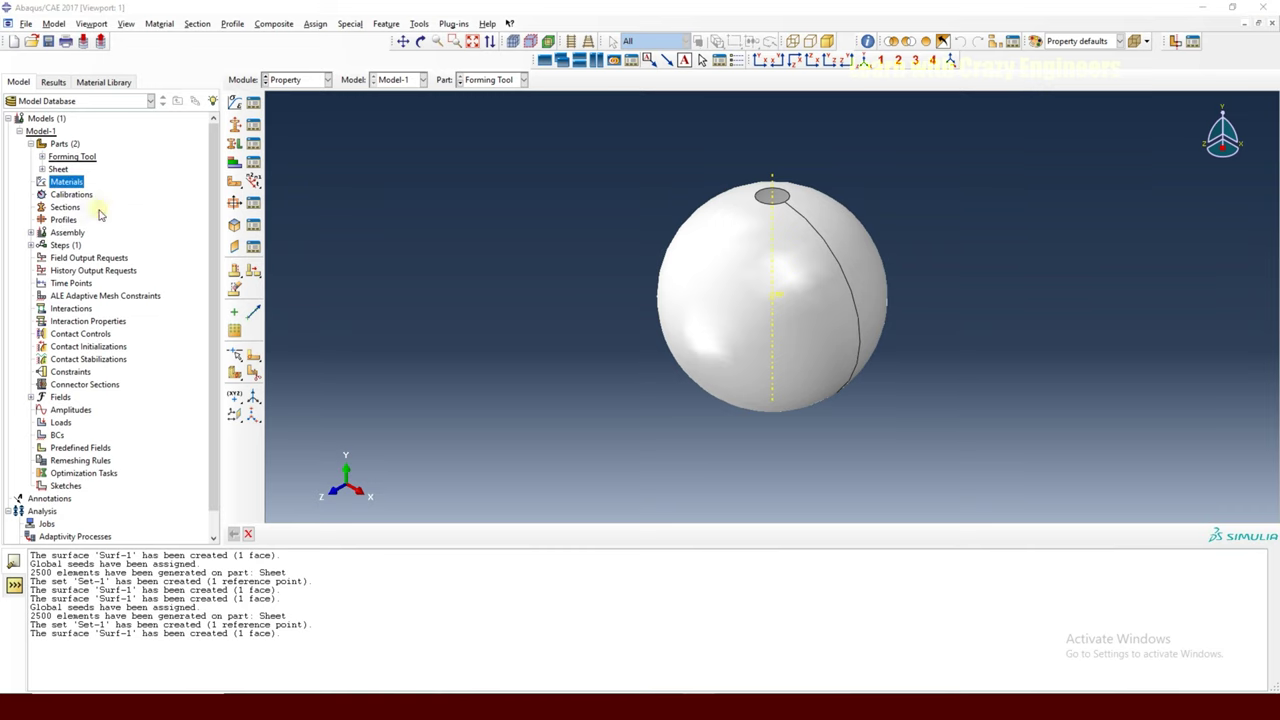
type("Sheet Material")
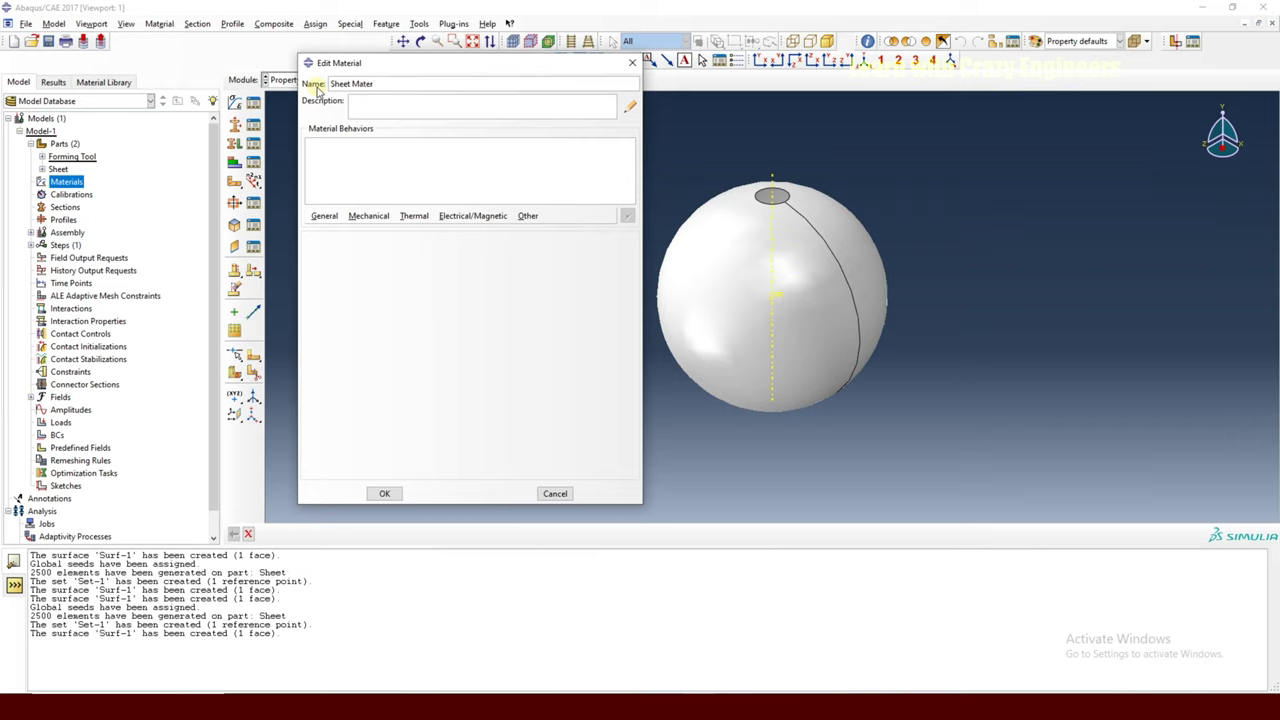
left_click(325, 217)
left_click(333, 231)
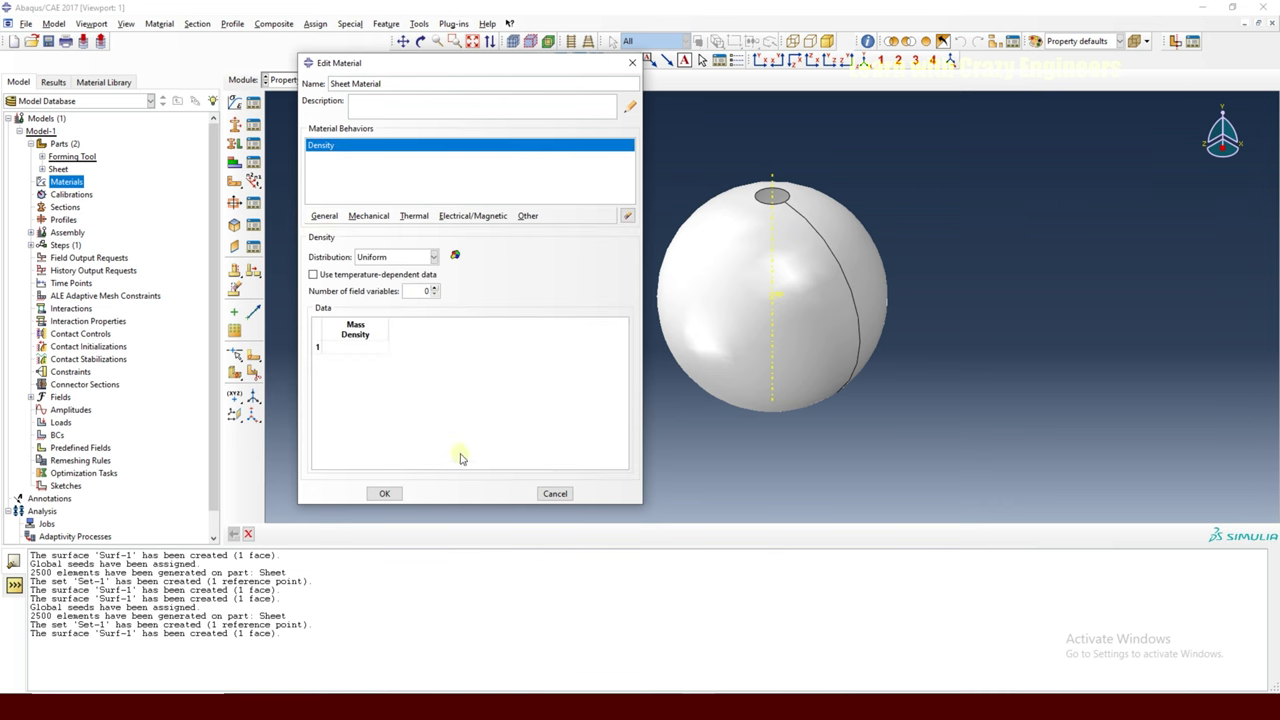
Copy the ton/mm3 density from the Material Data SS workbook in Excel and set the material's mass density to 2.68E-09 in Abaqus.
left_click(600, 705)
left_click(670, 660)
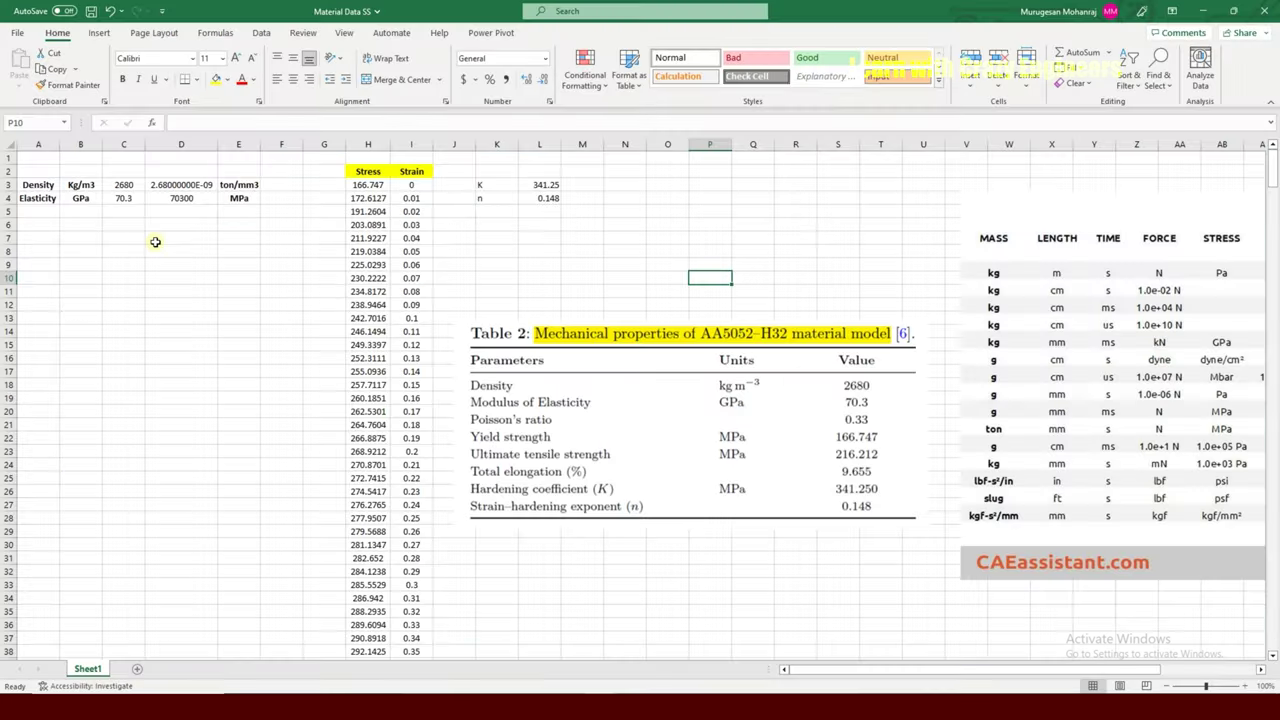
left_click(181, 185)
key("ctrl+c")
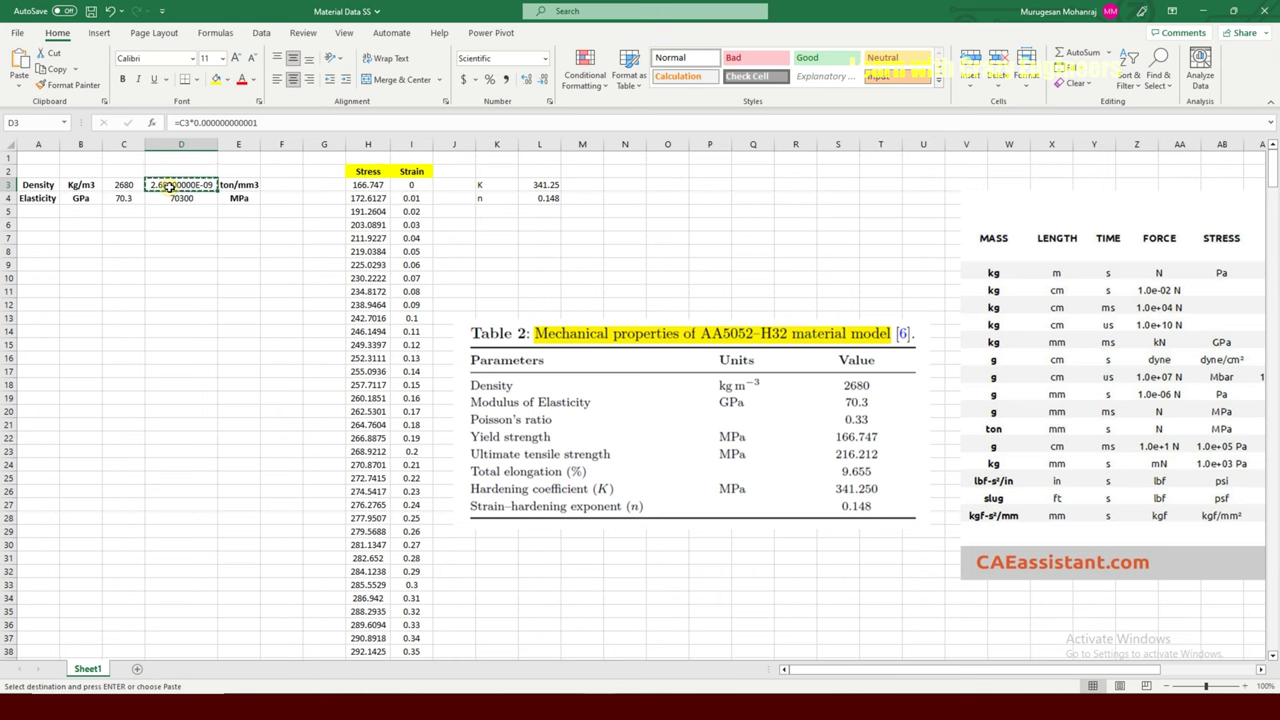
left_click(640, 705)
left_click(355, 346)
key("ctrl+v")
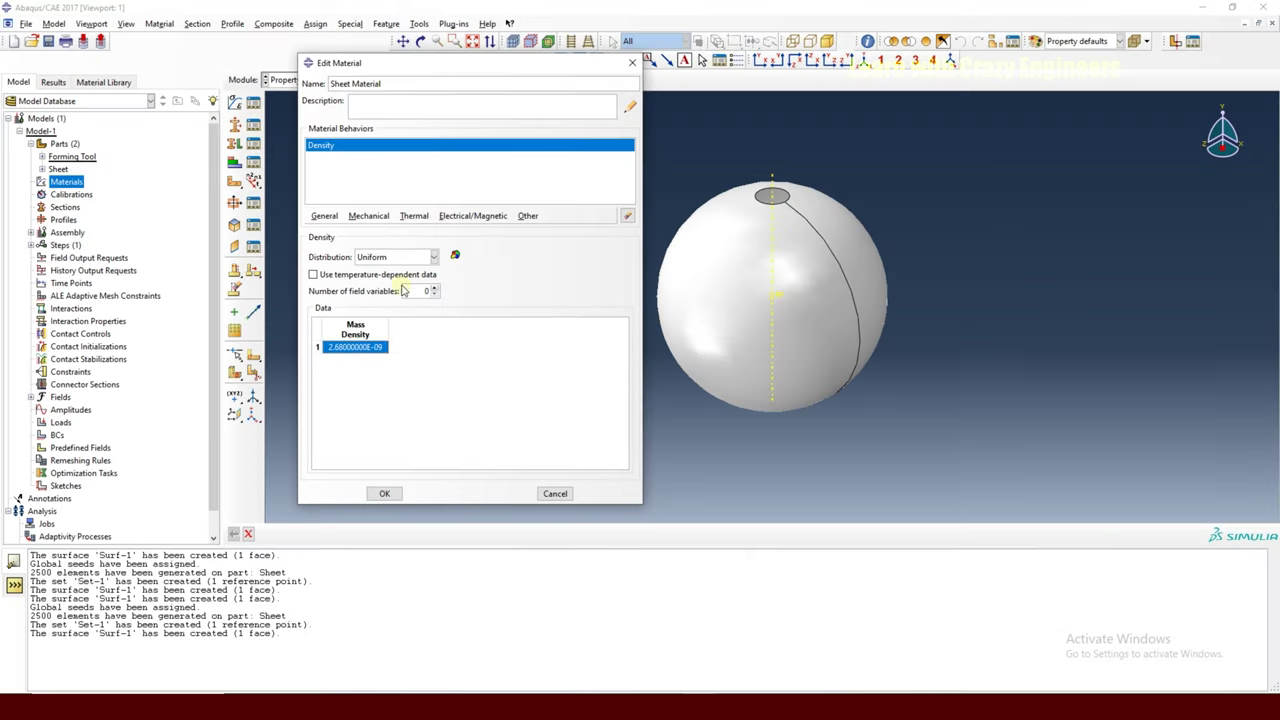
Add an isotropic Elastic behaviour and set Young's modulus to 70300, copied from the MPa elasticity cell in the Excel workbook.
left_click(370, 218)
mouse_move(468, 229)
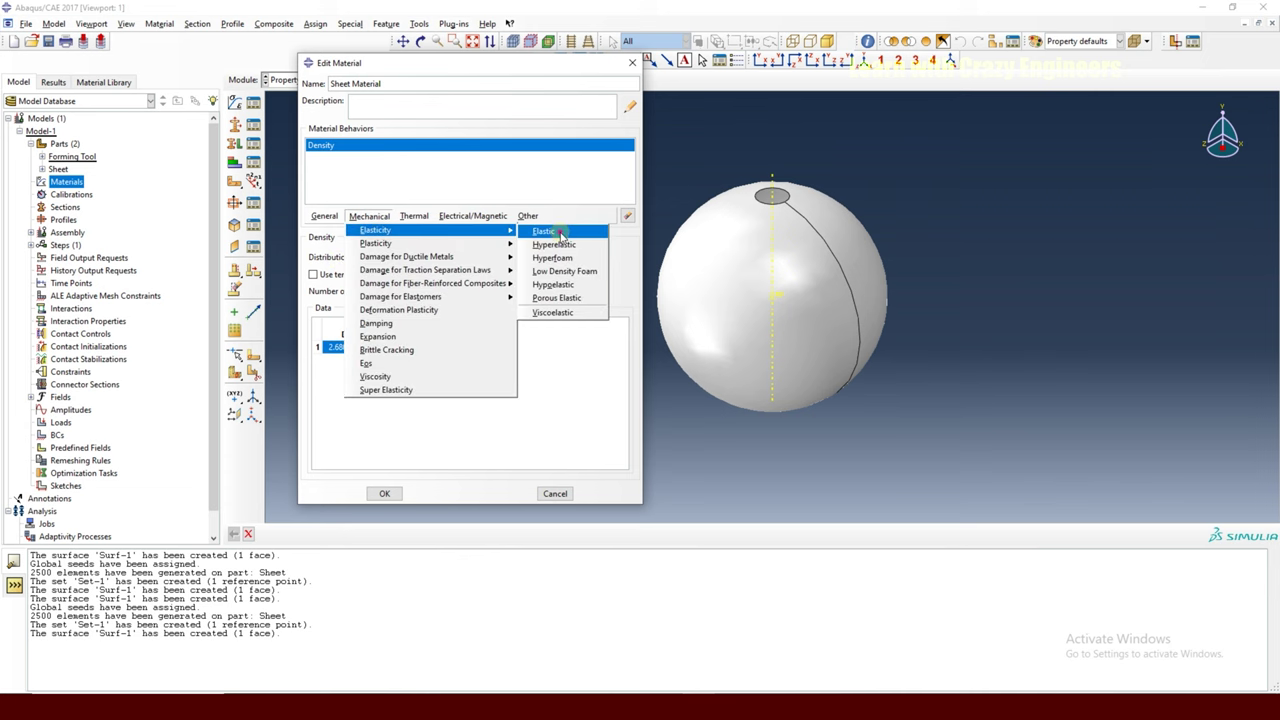
left_click(618, 229)
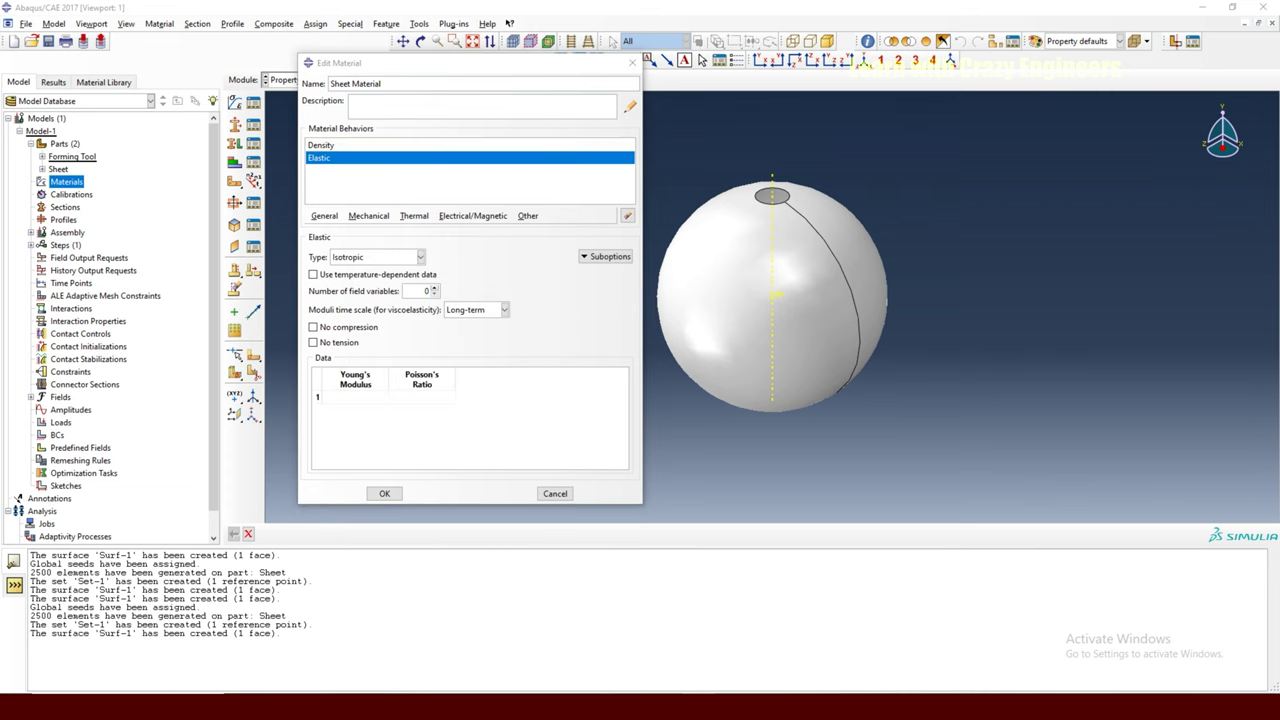
mouse_move(640, 700)
left_click(658, 648)
left_click(185, 198)
key("ctrl+c")
key("alt+Tab")
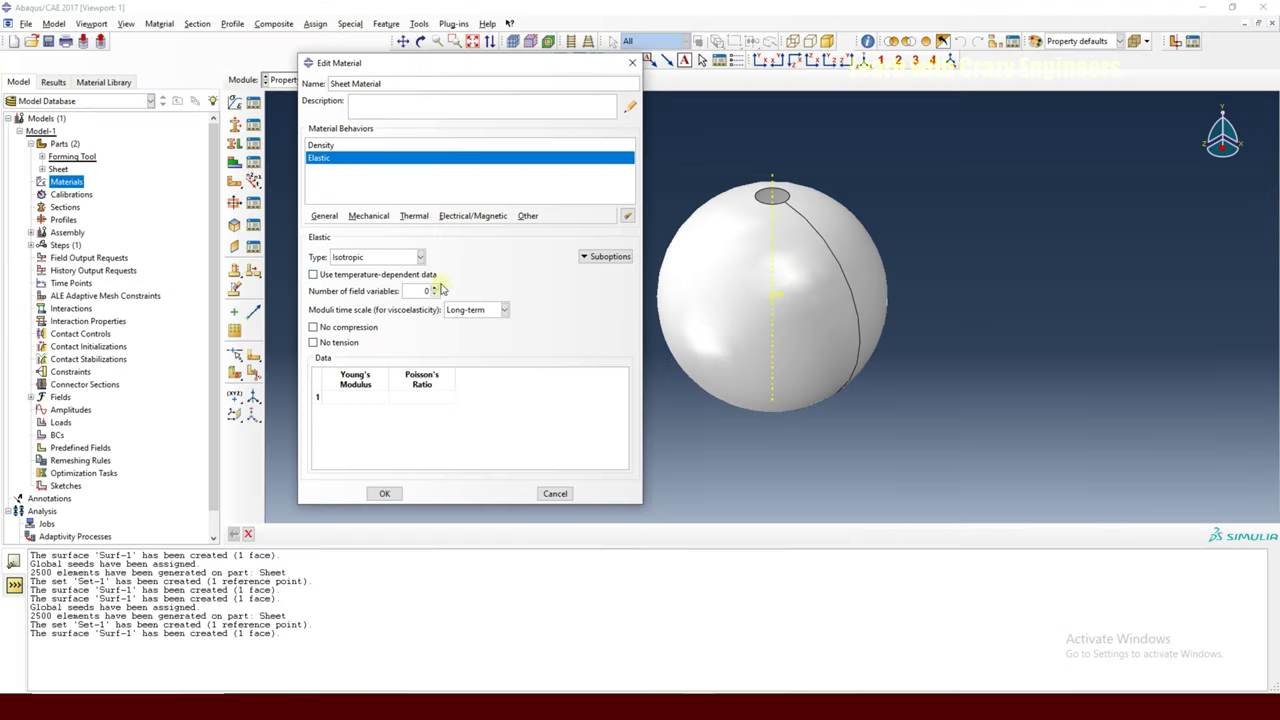
left_click(352, 396)
key("ctrl+v")
Set the Elastic behaviour's Poisson's ratio to 0.33.
left_click(408, 396)
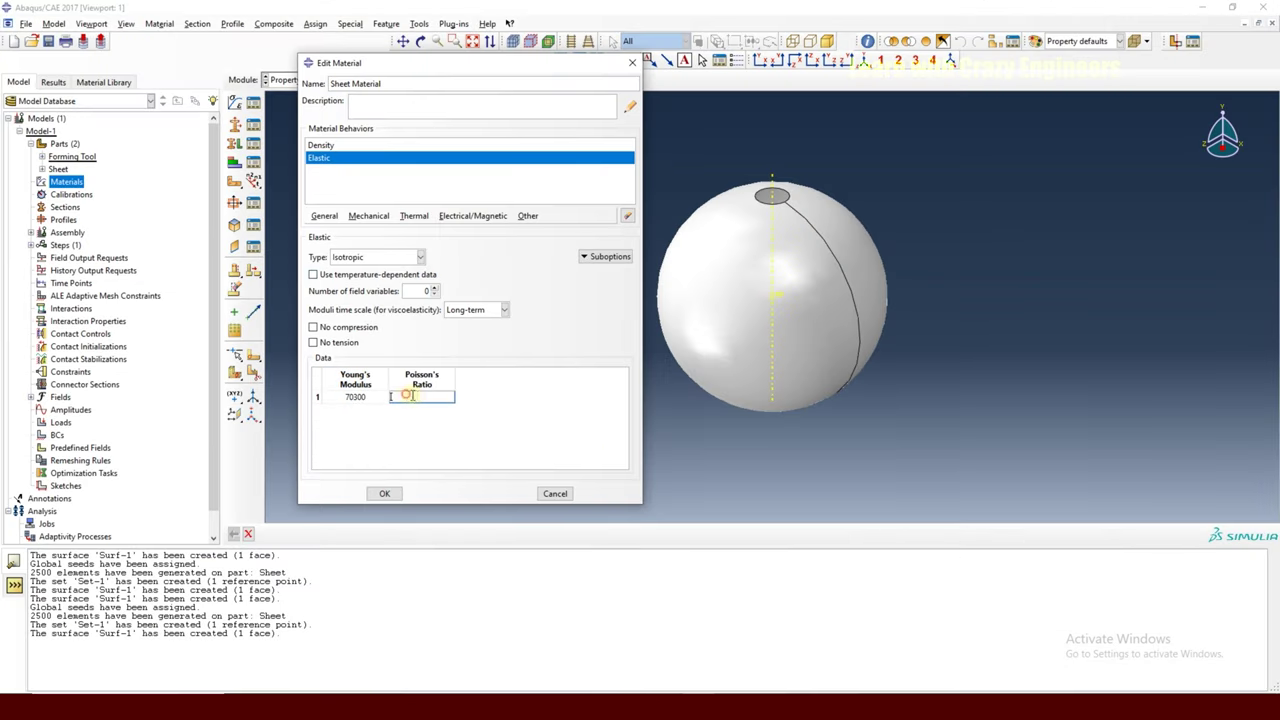
type("0.33")
key("Return")
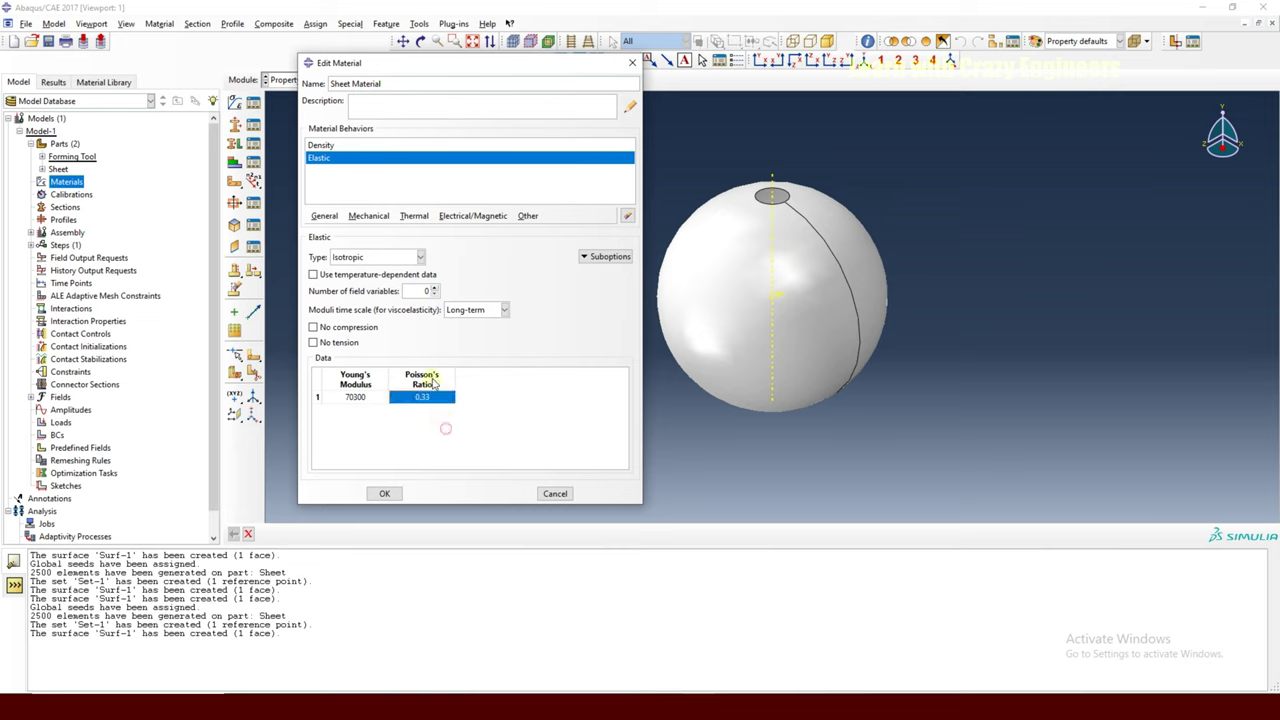
Add a Plastic behaviour with isotropic hardening to Sheet Material.
left_click(368, 216)
mouse_move(414, 217)
mouse_move(368, 216)
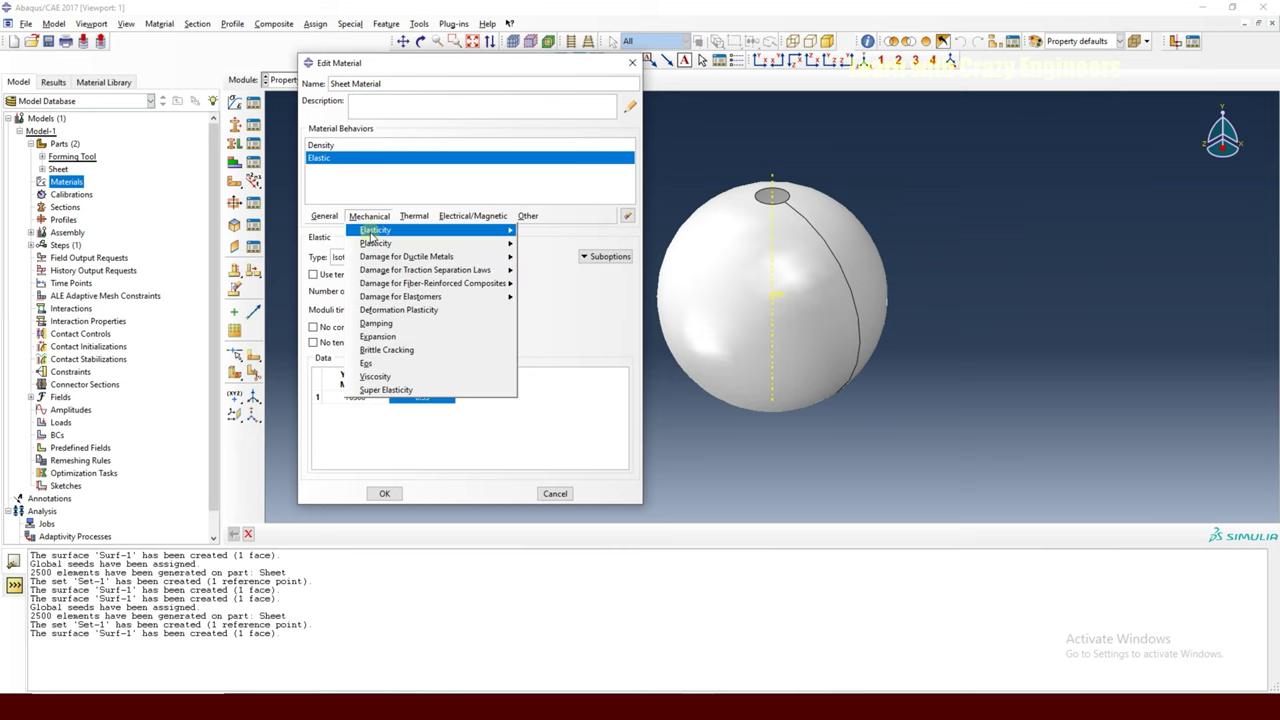
mouse_move(420, 243)
left_click(560, 246)
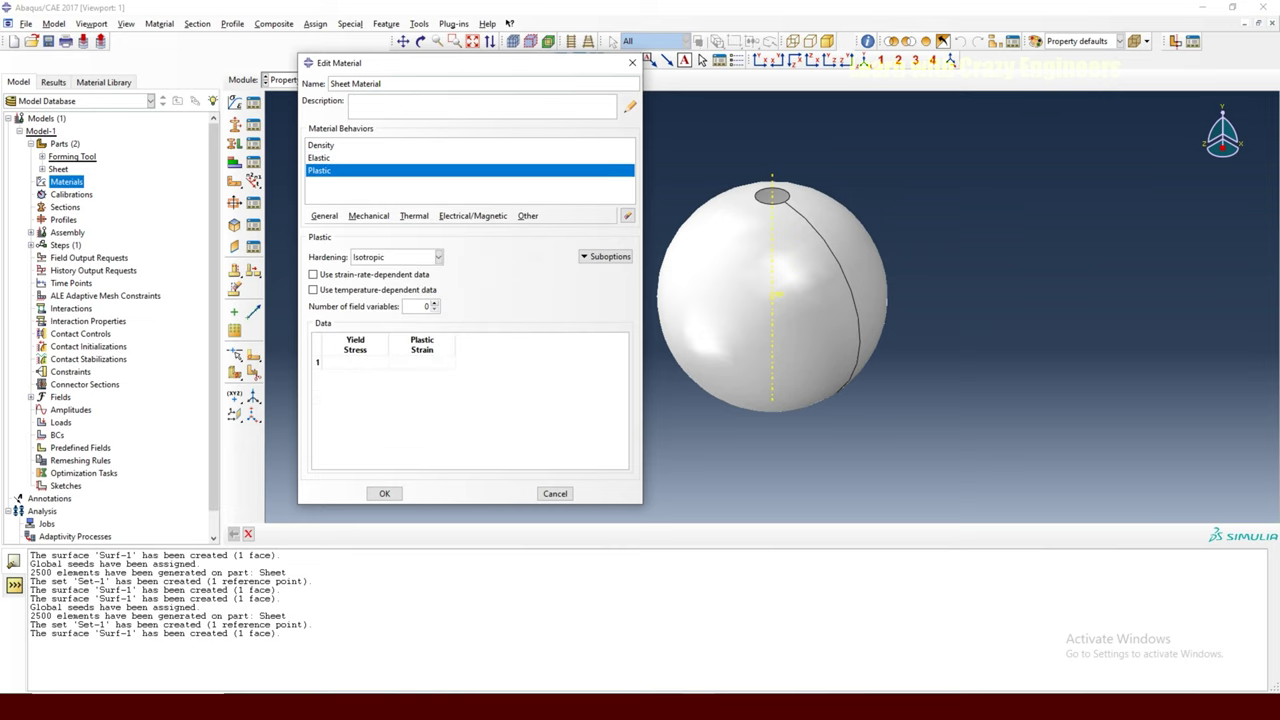
Copy all Stress and Strain rows from the Excel workbook into the yield stress and plastic strain table and save Sheet Material.
mouse_move(600, 707)
left_click(516, 650)
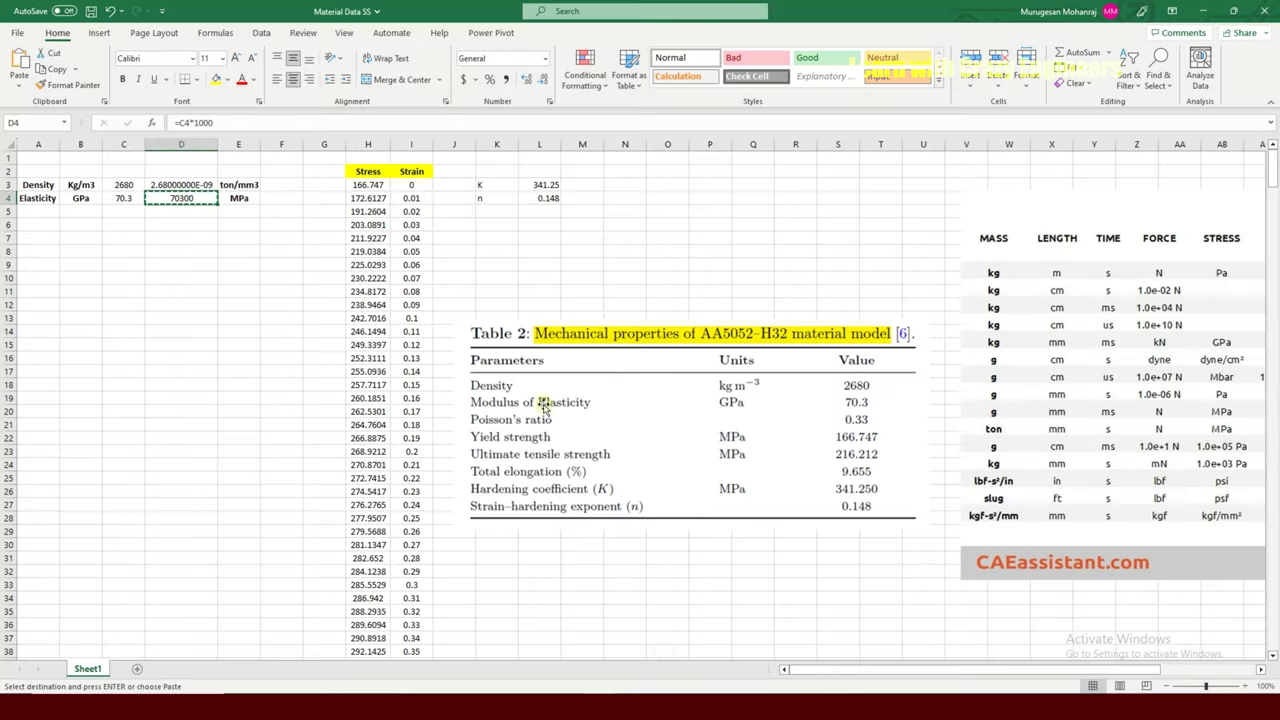
left_click(366, 185)
key("shift+Right")
key("ctrl+shift+Down")
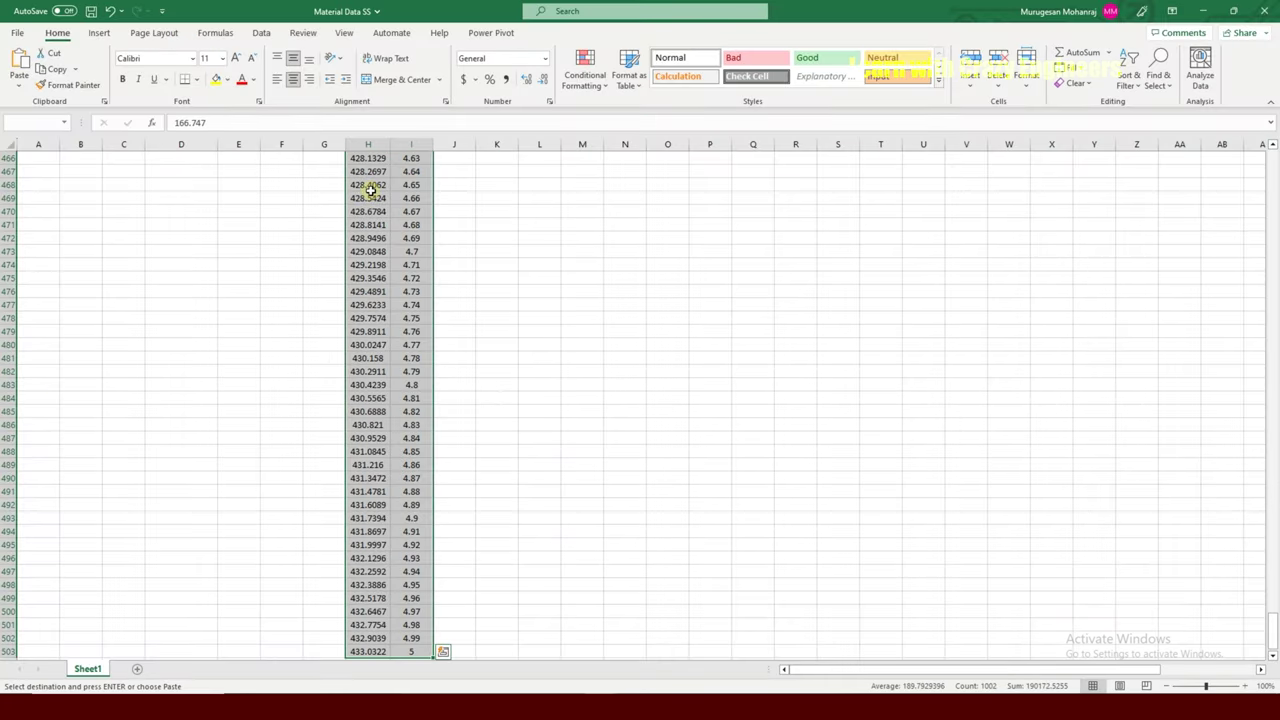
key("ctrl+c")
left_click(714, 705)
left_click(352, 365)
key("ctrl+v")
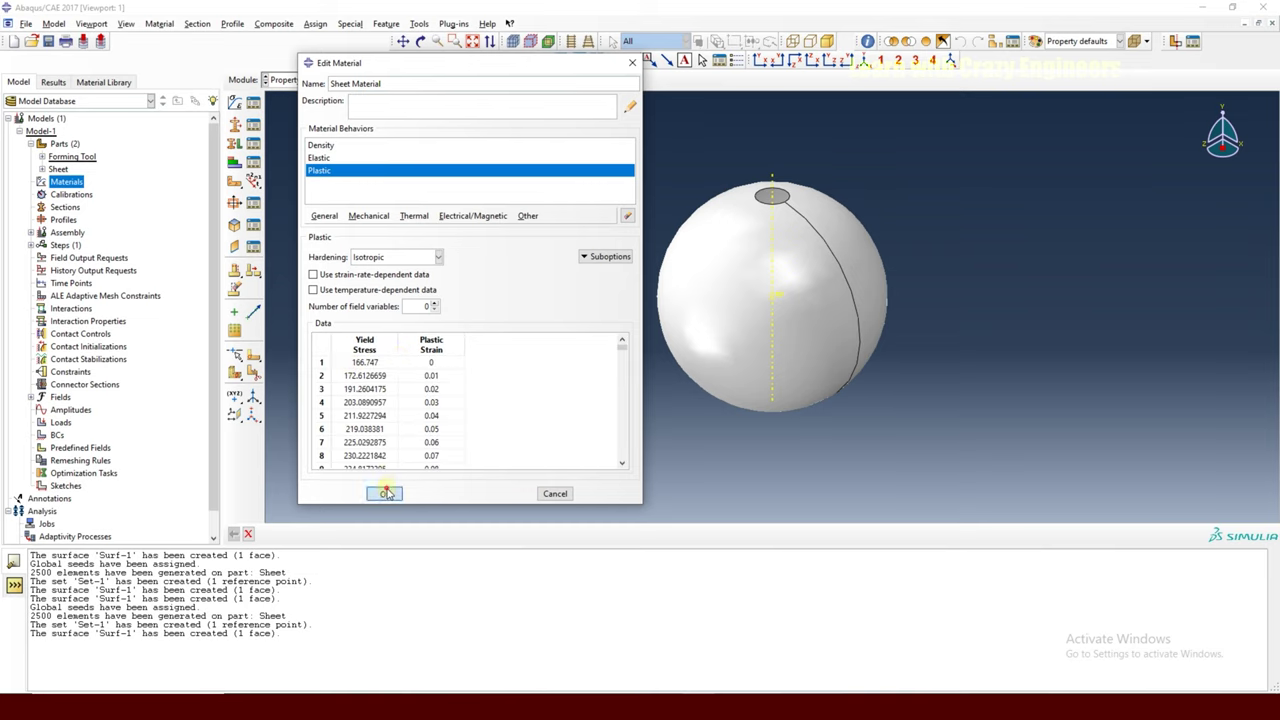
left_click(384, 493)
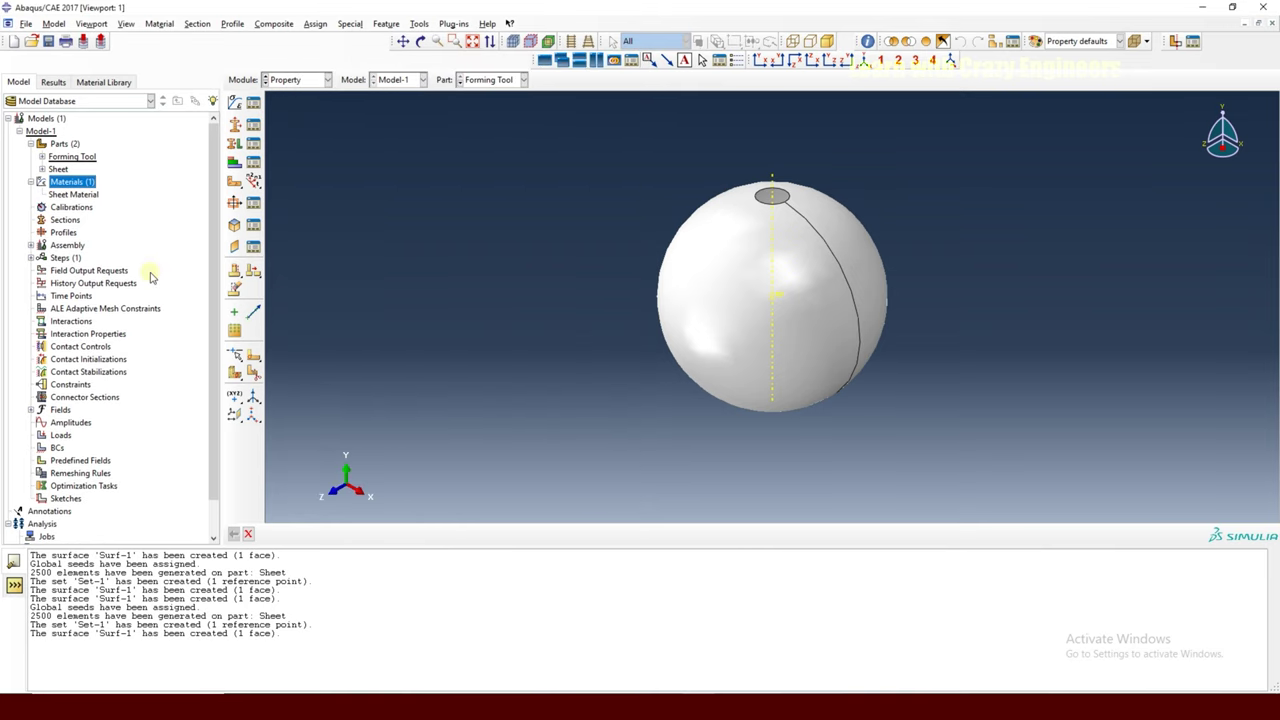
Create a homogeneous shell section named Section-1 that uses Sheet Material, with its shell thickness given as a value.
left_click(63, 220)
right_click(63, 220)
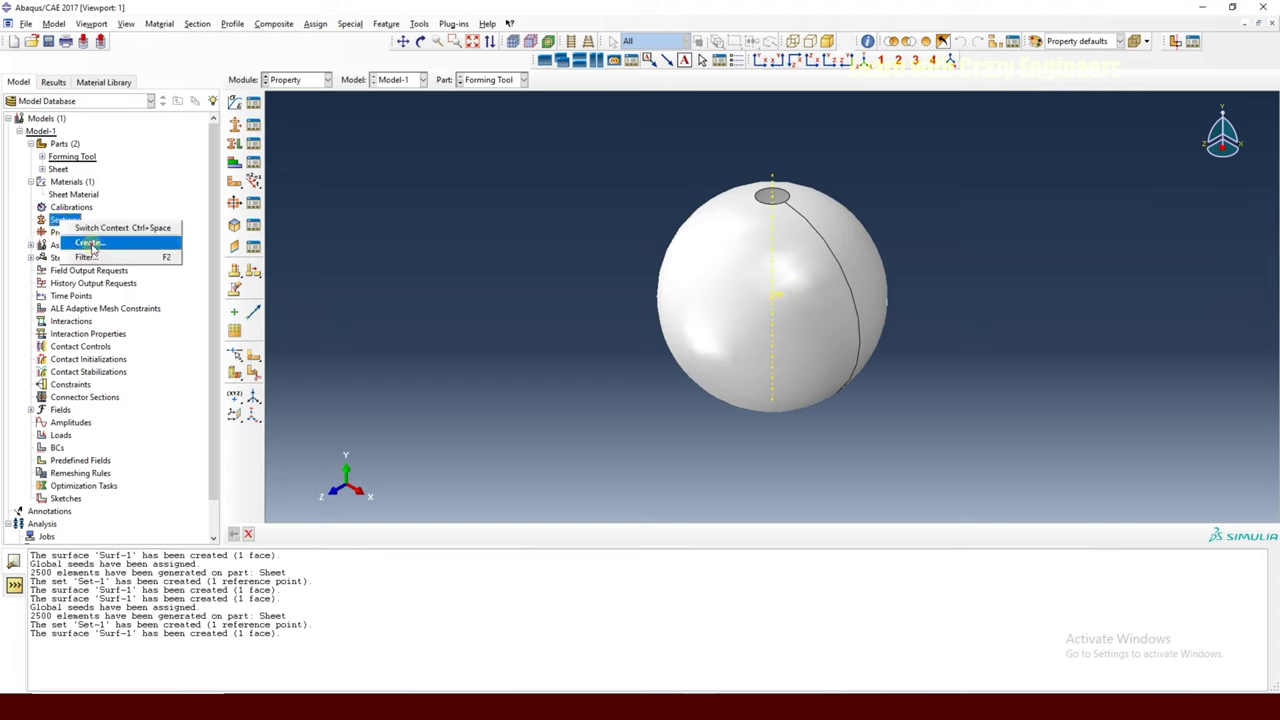
left_click(89, 243)
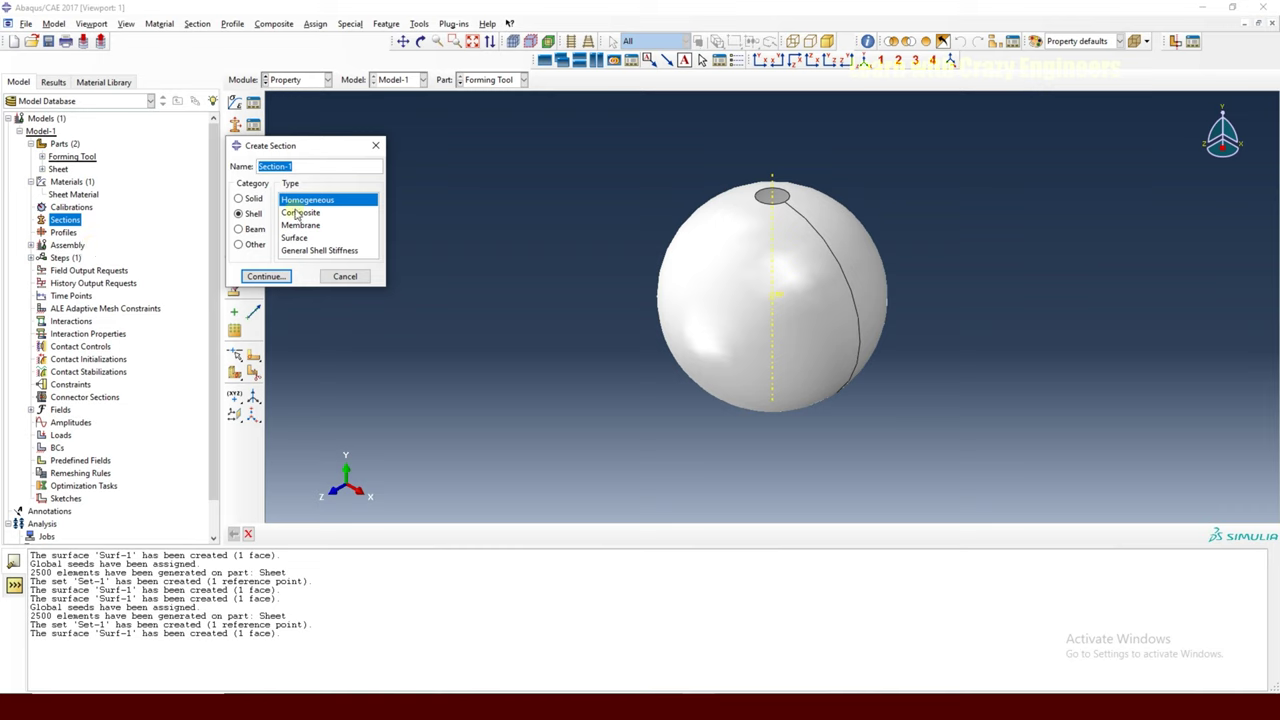
left_click(265, 276)
left_click(621, 245)
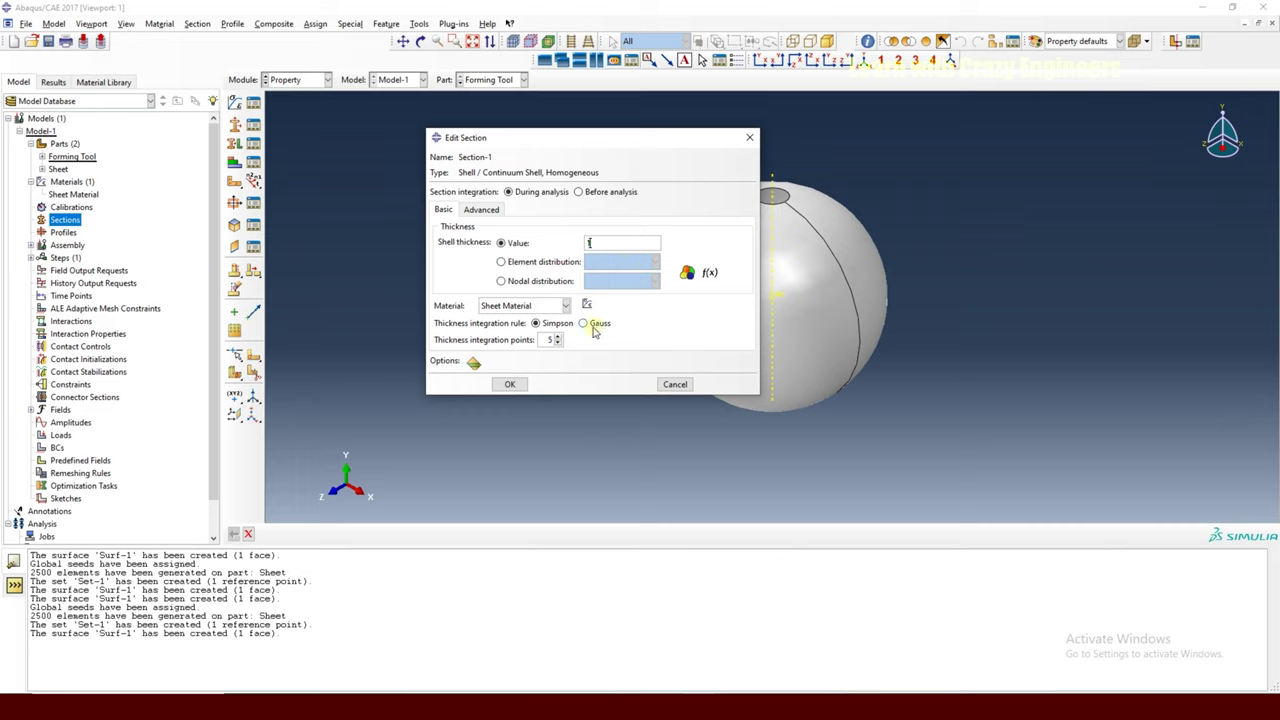
left_click(509, 384)
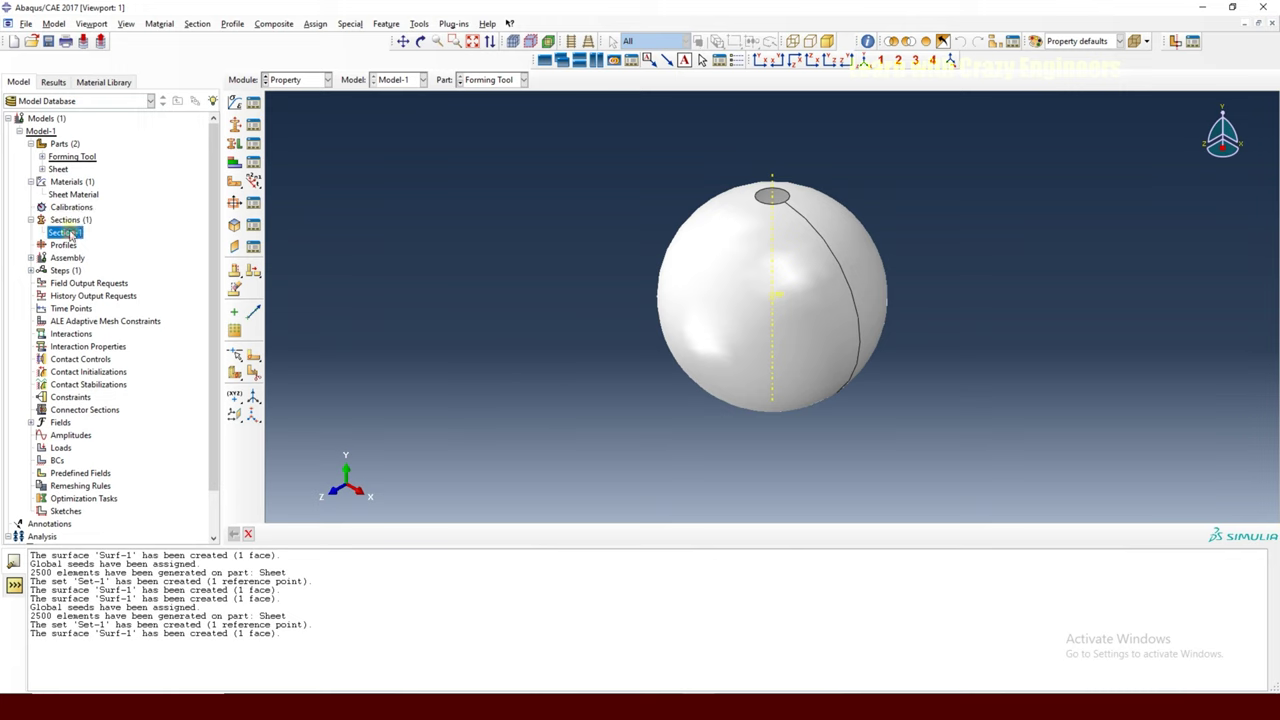
Assign Section-1 to the whole face of the Sheet part, with the thickness taken from the section.
left_click(41, 157)
left_click(41, 157)
left_click(41, 169)
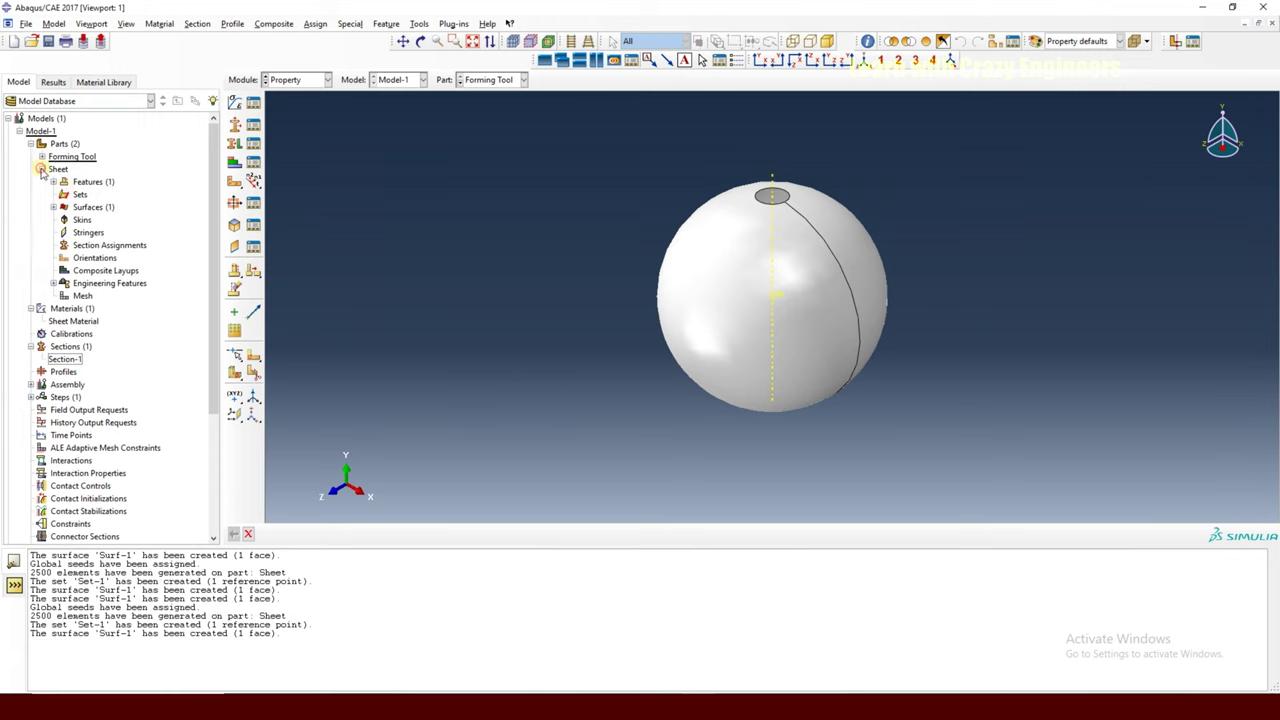
double_click(100, 246)
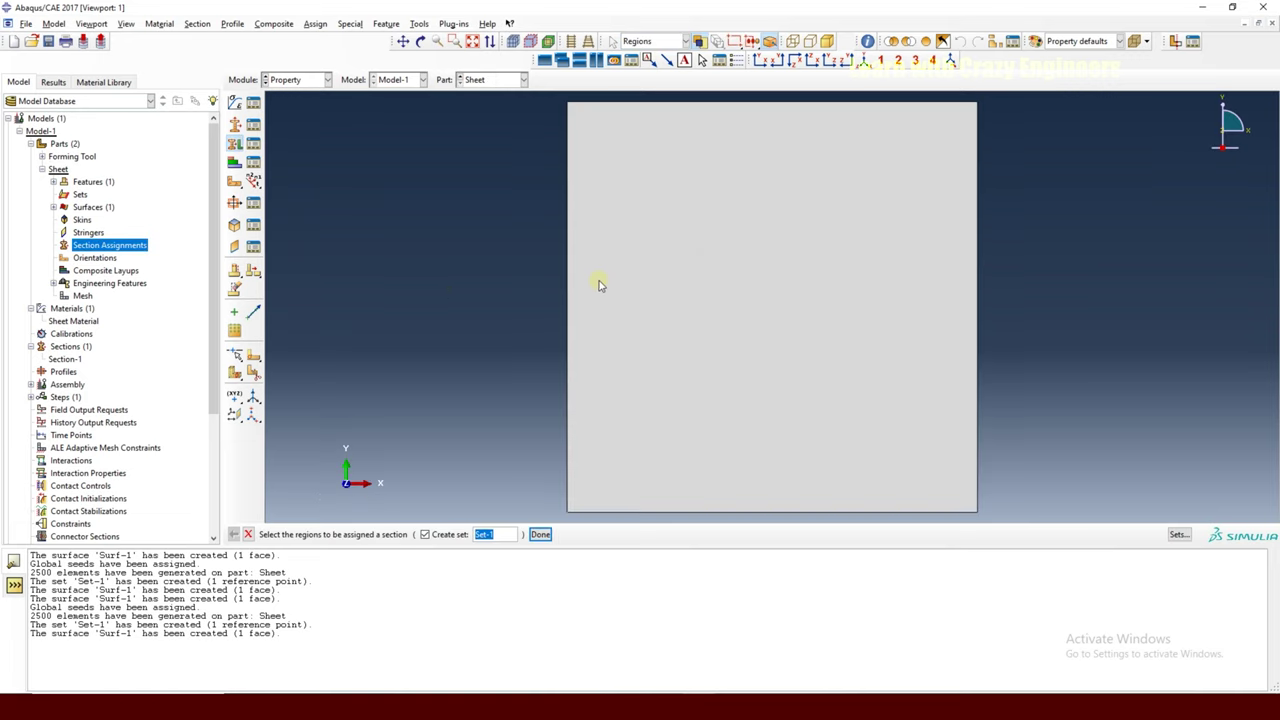
left_click(720, 290)
left_click(543, 535)
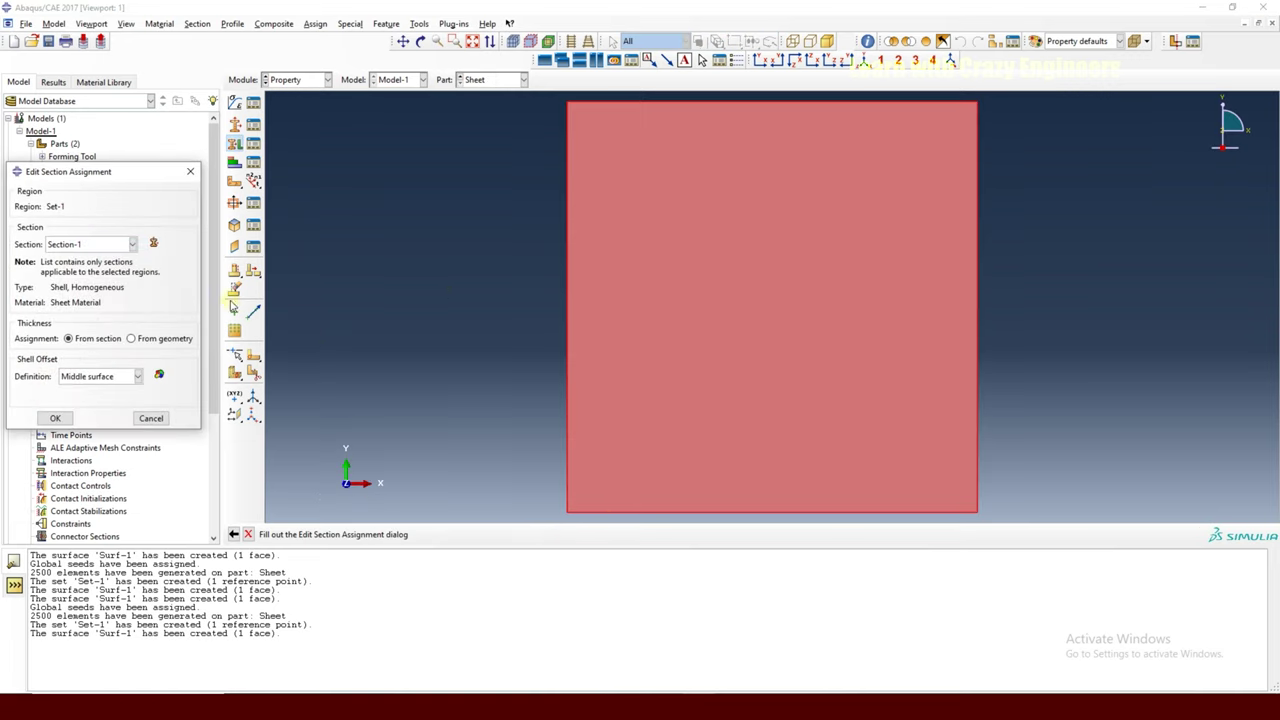
left_click(108, 244)
left_click(82, 256)
left_click(79, 380)
left_click(80, 404)
left_click(60, 418)
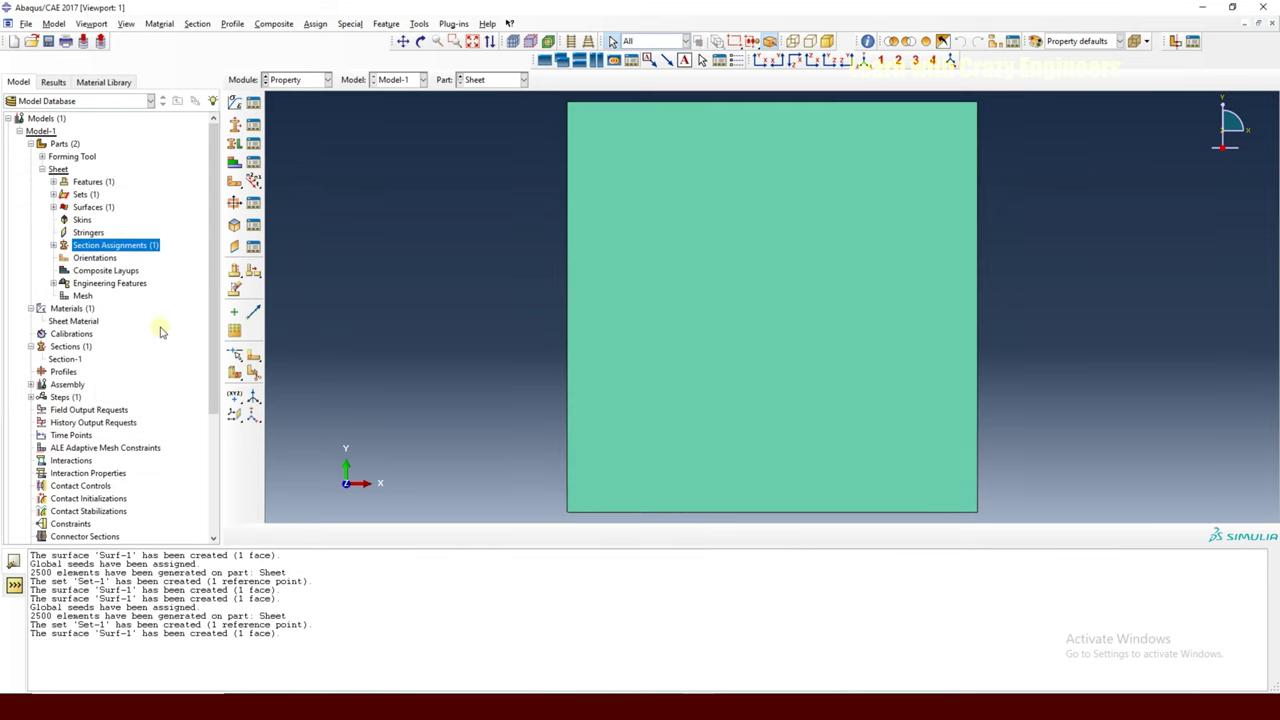
Create dependent instances of the Forming Tool and Sheet parts in the assembly.
left_click(41, 170)
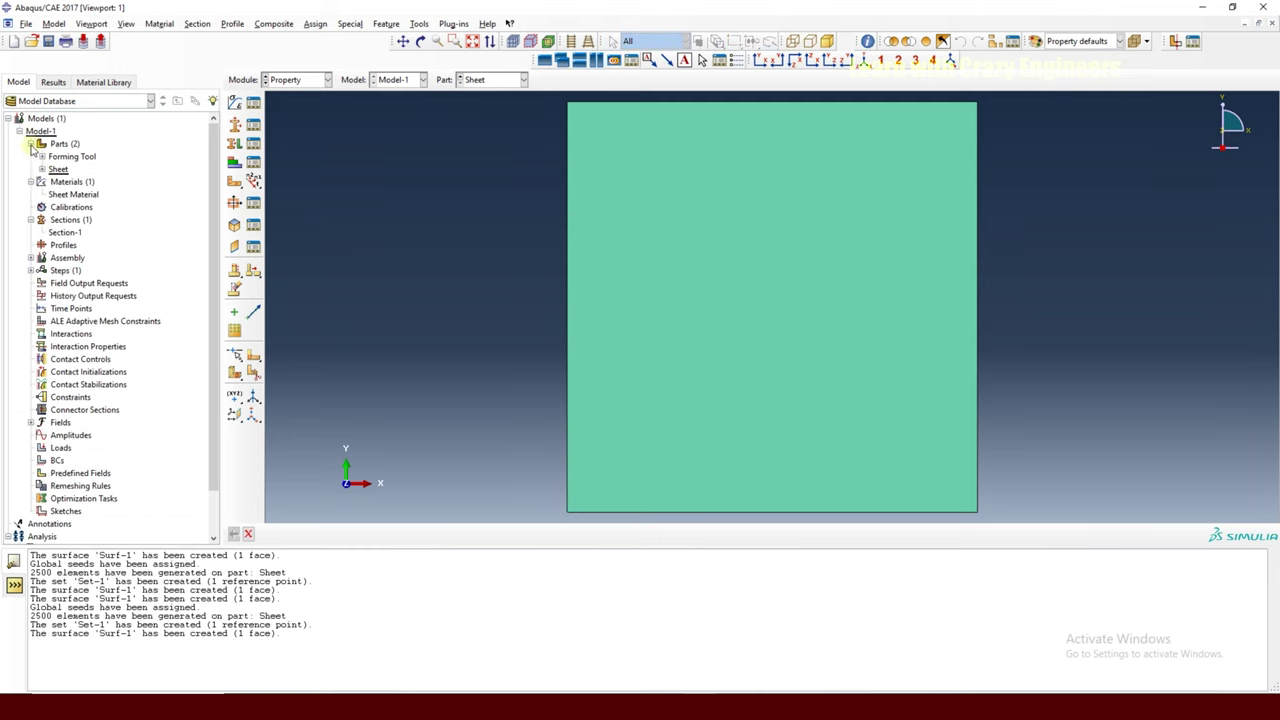
left_click(30, 144)
left_click(30, 156)
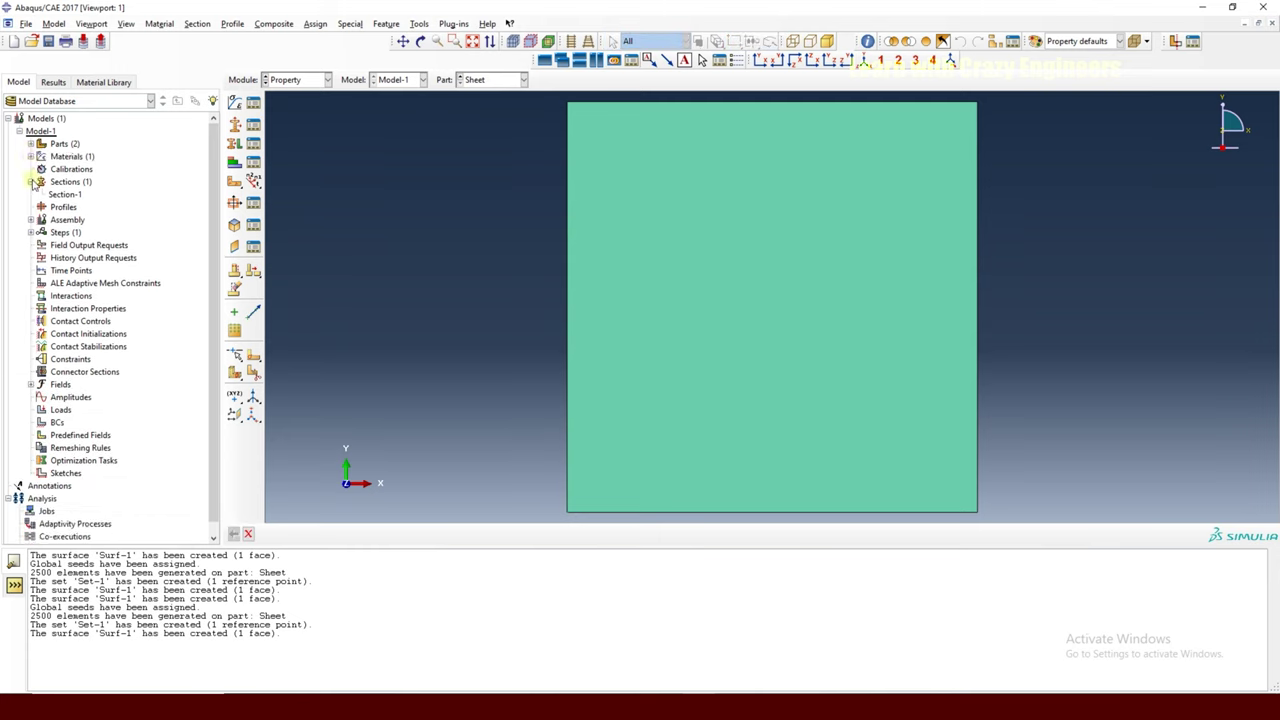
left_click(31, 181)
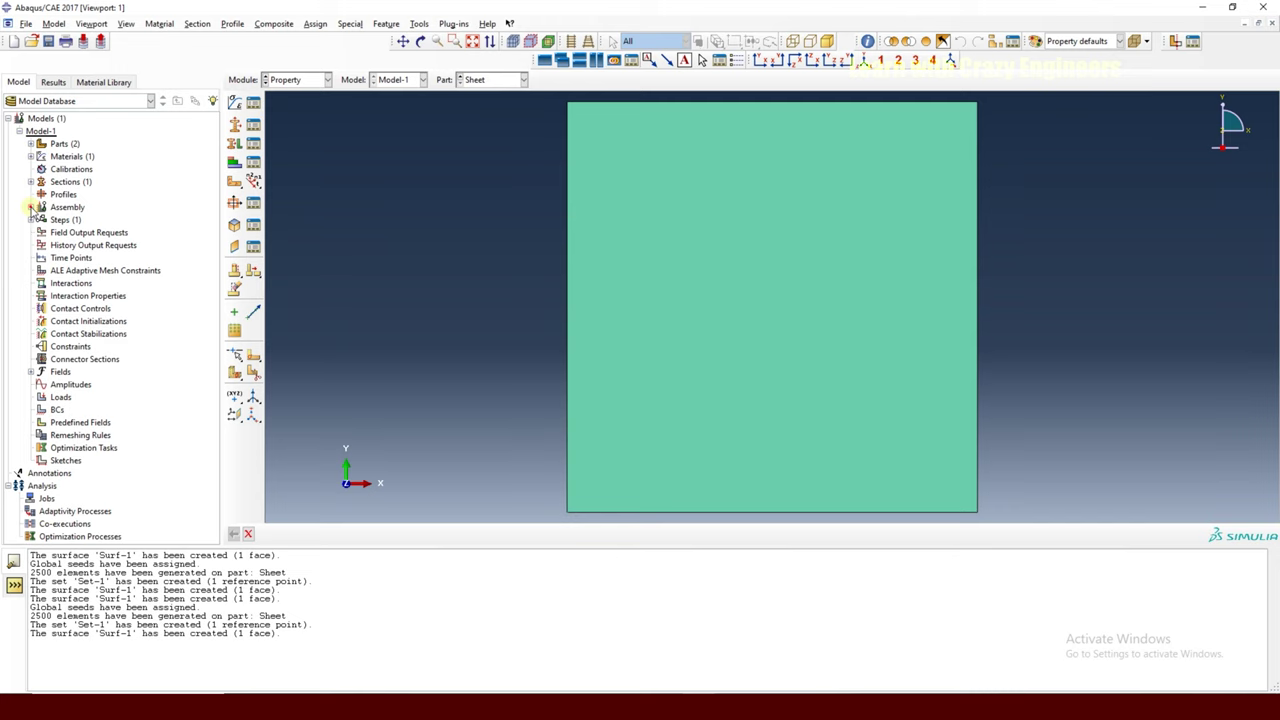
left_click(31, 207)
left_click(77, 219)
left_click(288, 80)
left_click(287, 121)
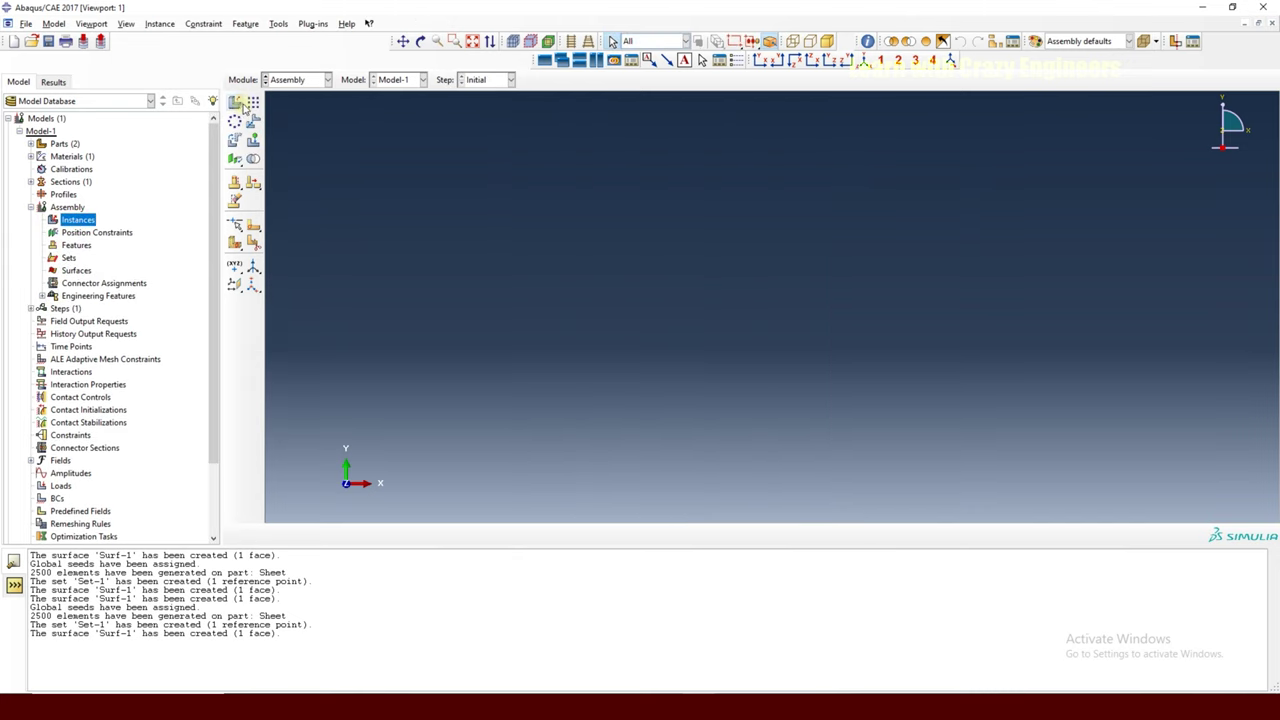
left_click(235, 102)
left_click(60, 279)
left_click(35, 291, "shift")
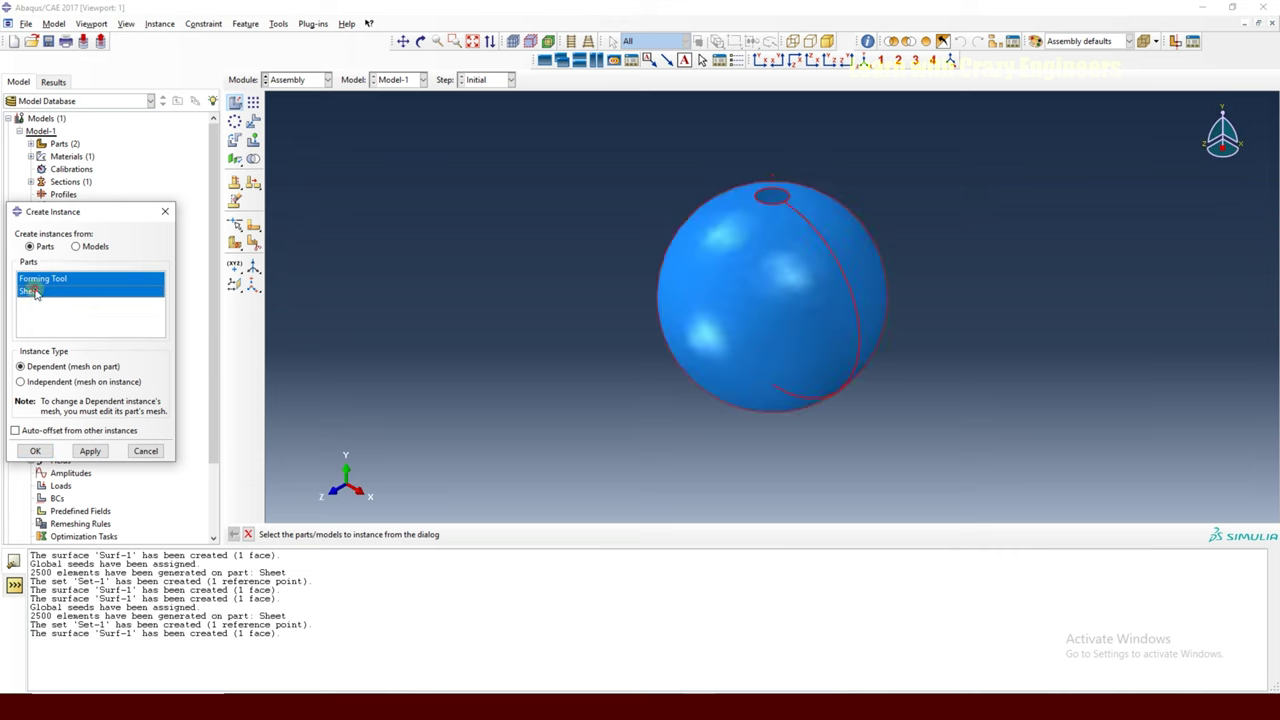
left_click(35, 451)
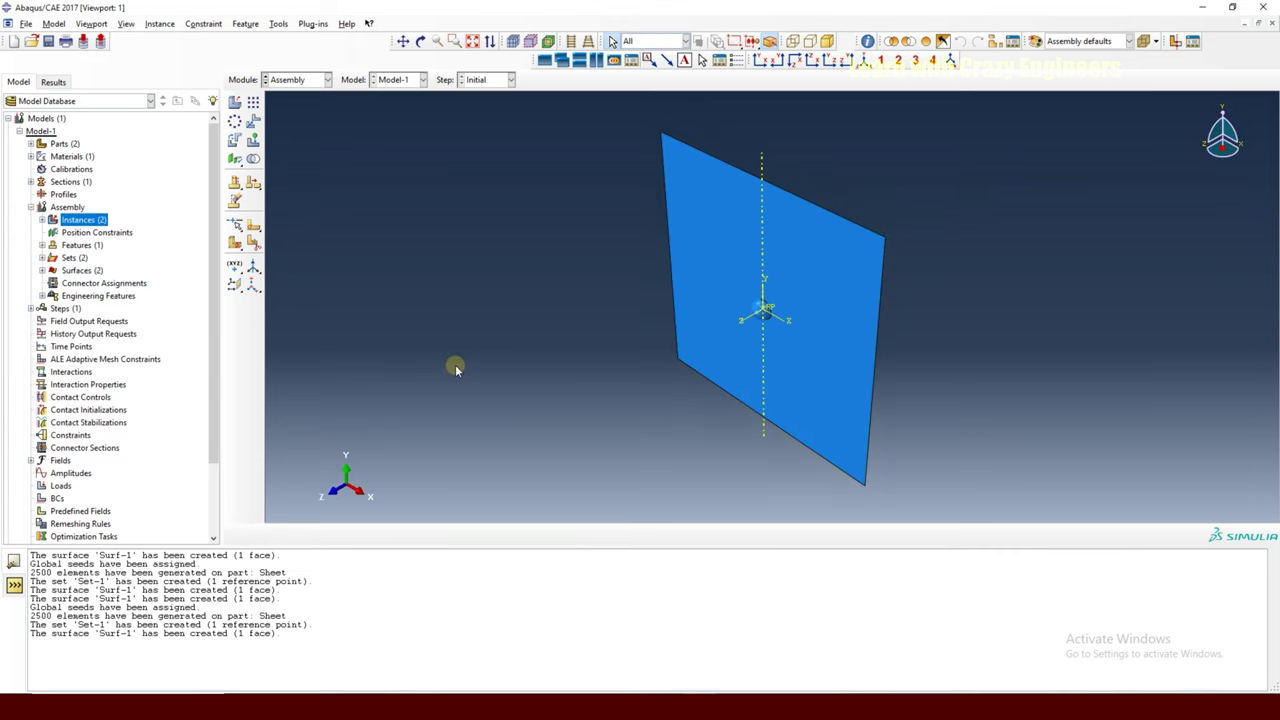
Translate the Forming Tool instance 2 units along positive Z, starting the translation vector at 0,0,0.
left_click(253, 122)
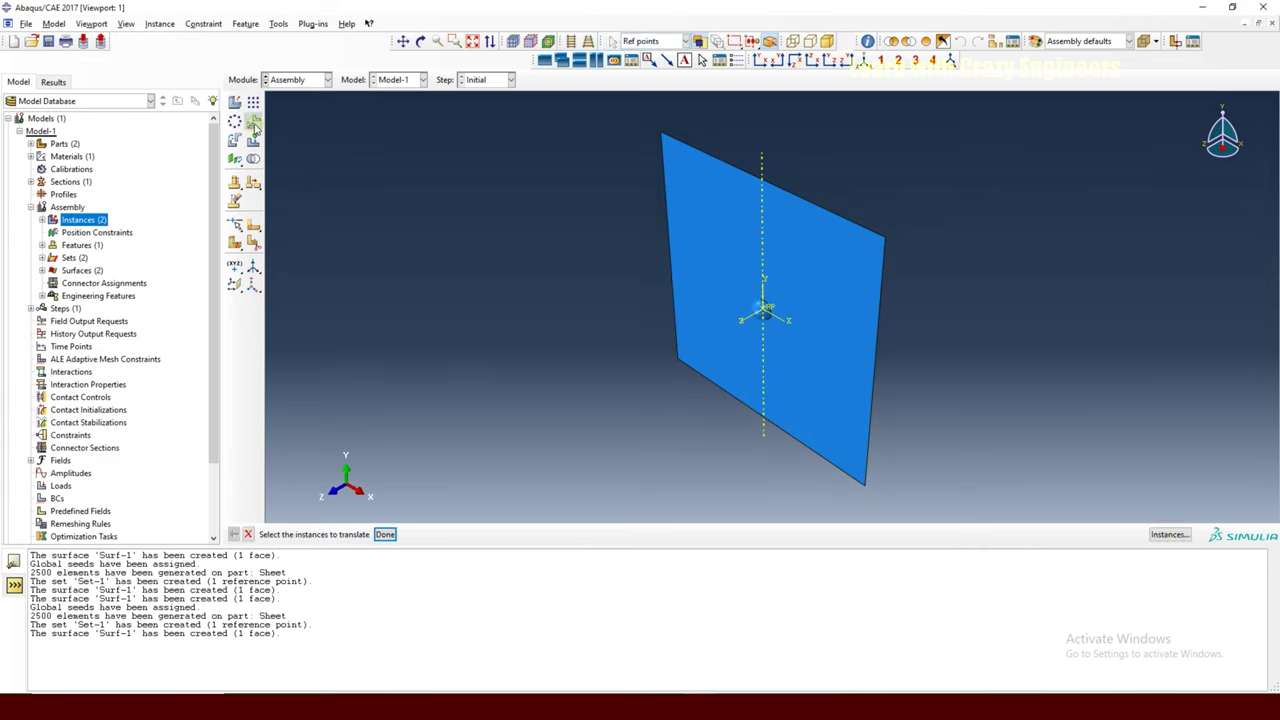
left_click(762, 62)
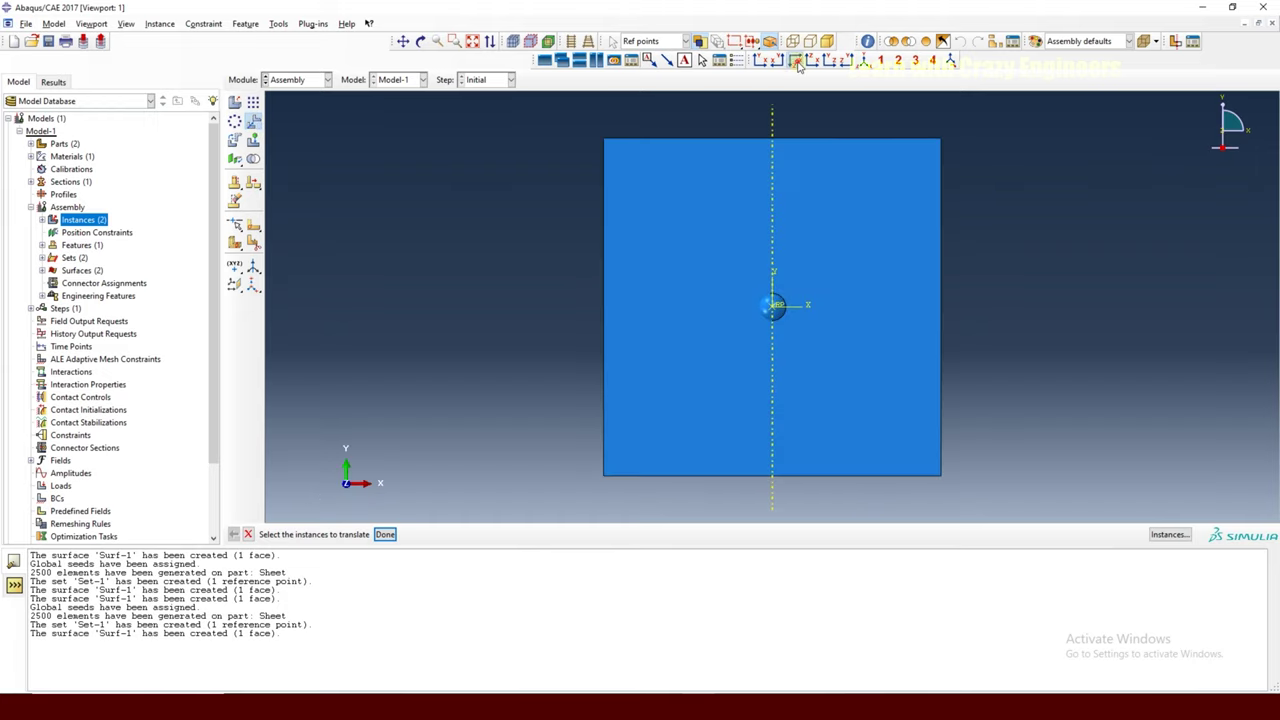
left_click(797, 62)
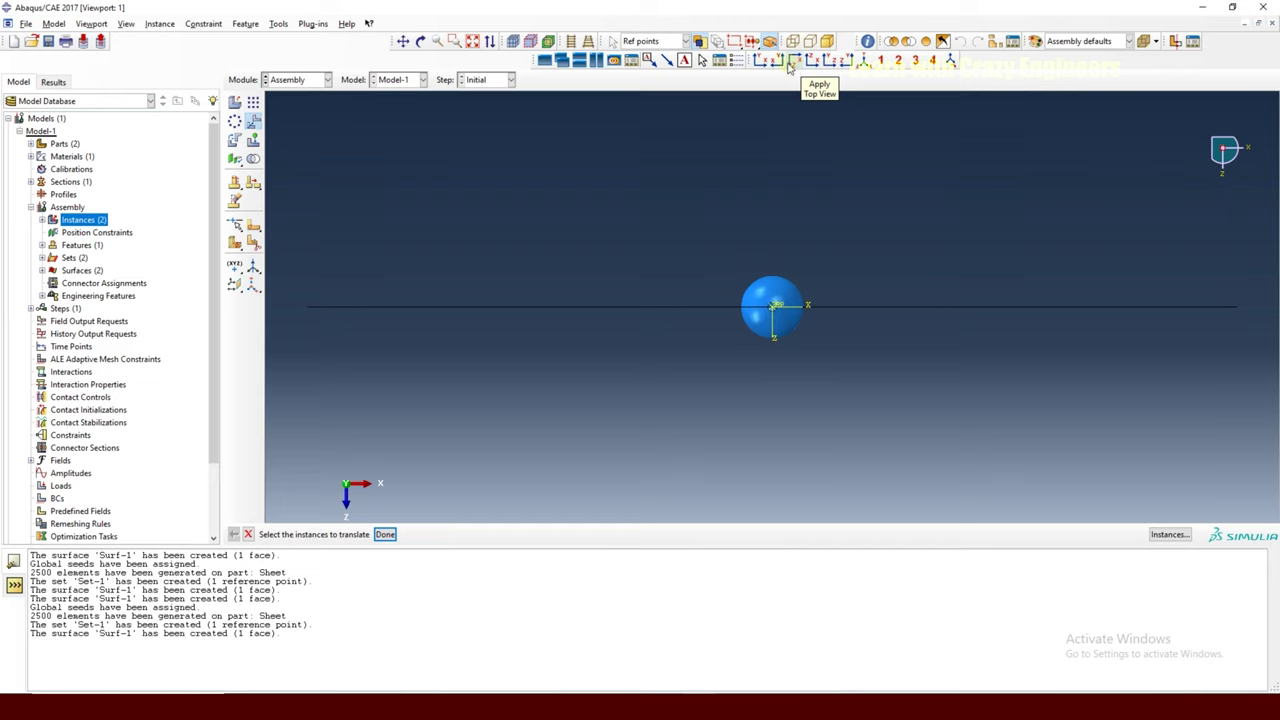
left_click(808, 62)
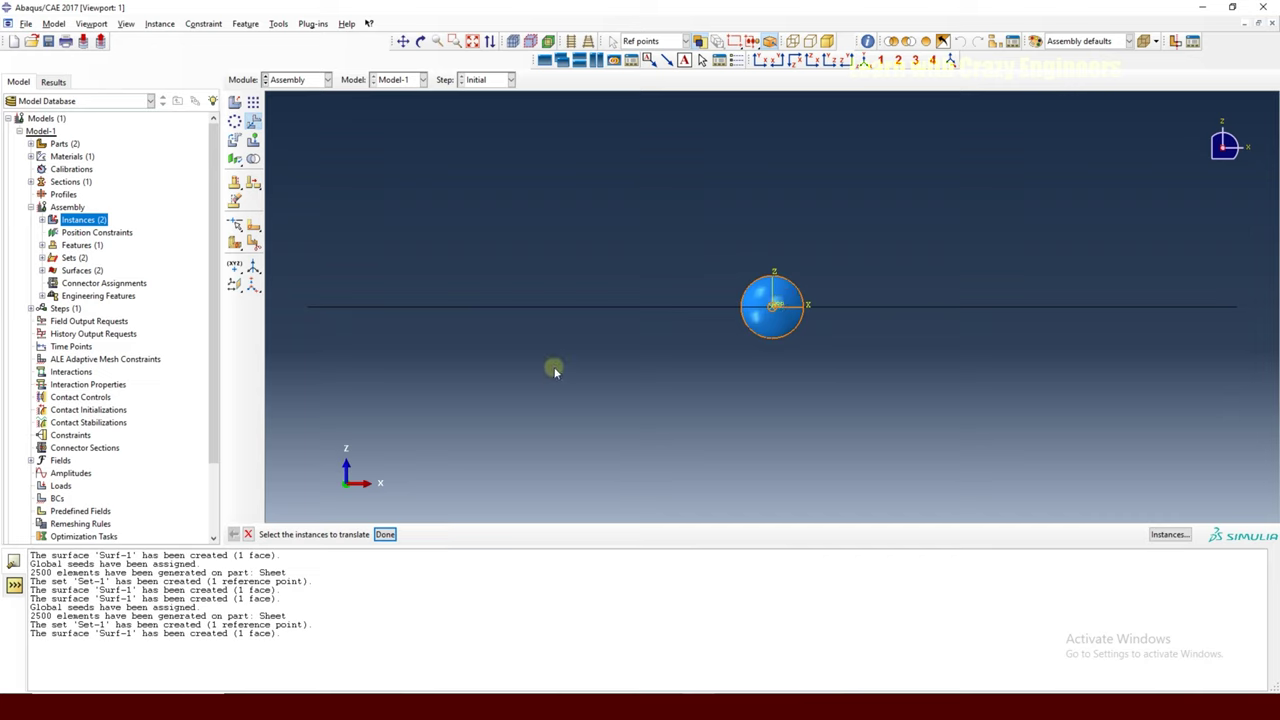
left_click(787, 304)
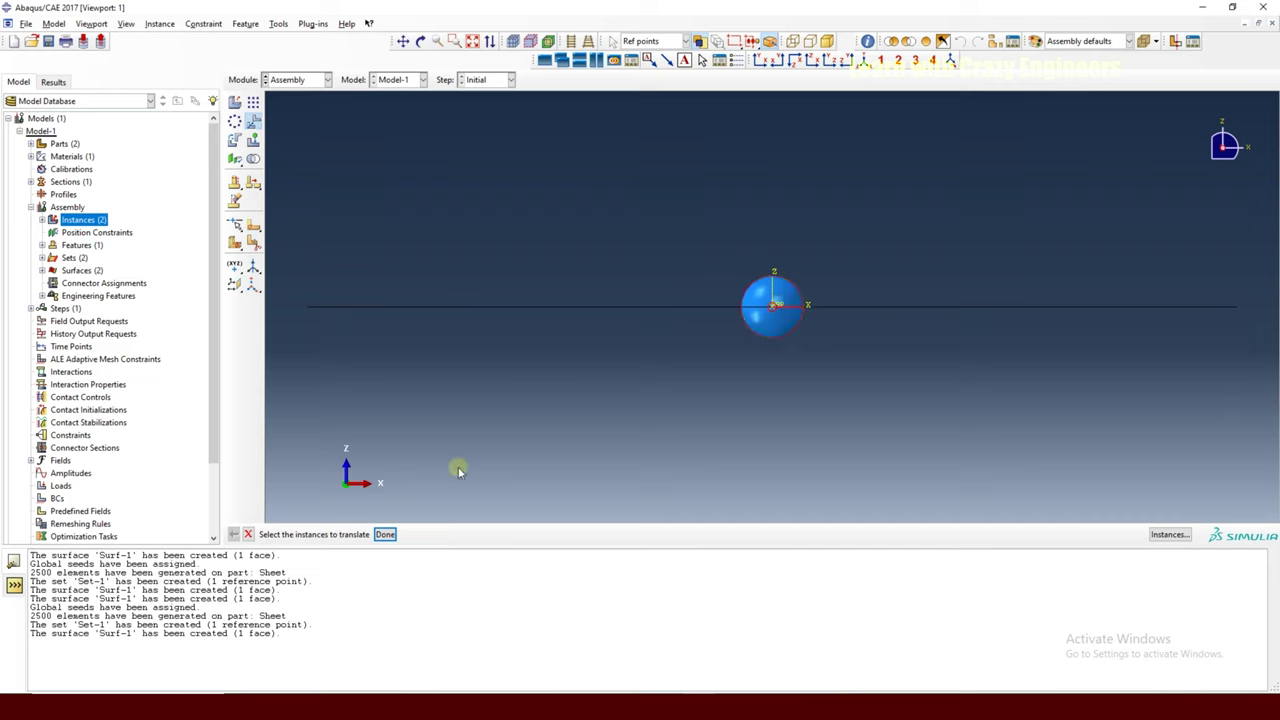
left_click(386, 535)
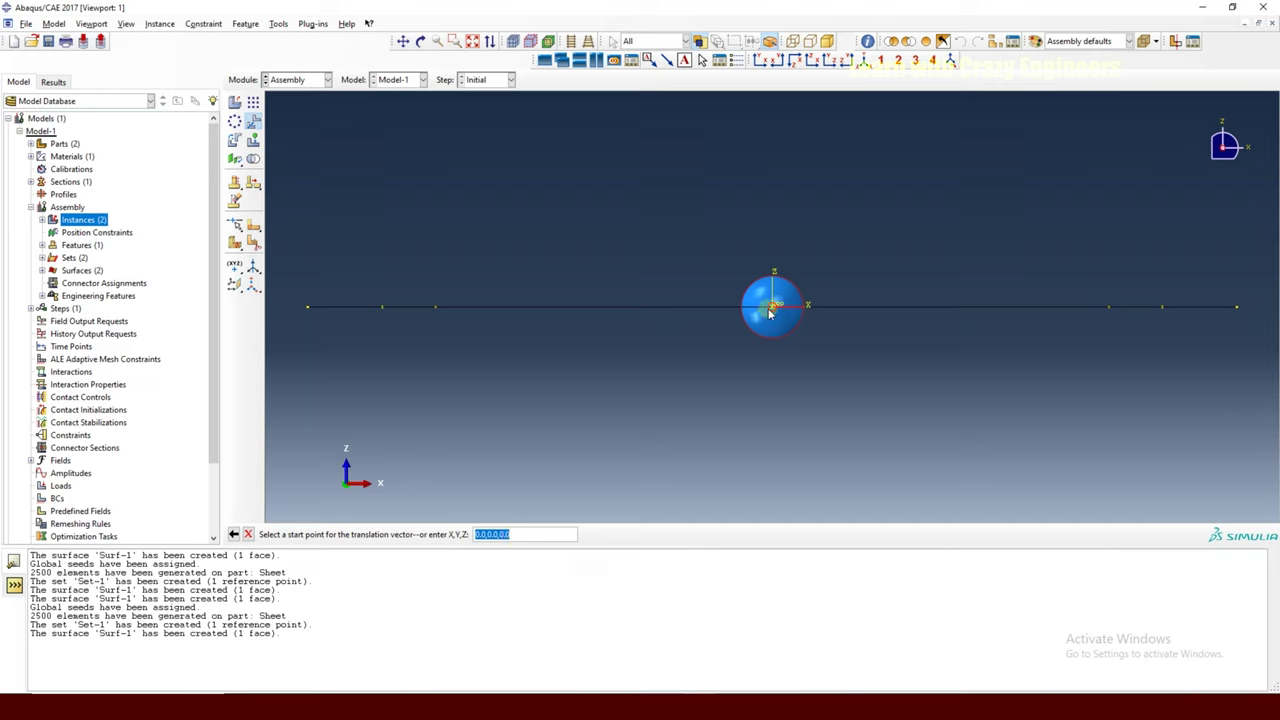
key("Return")
left_click(522, 533)
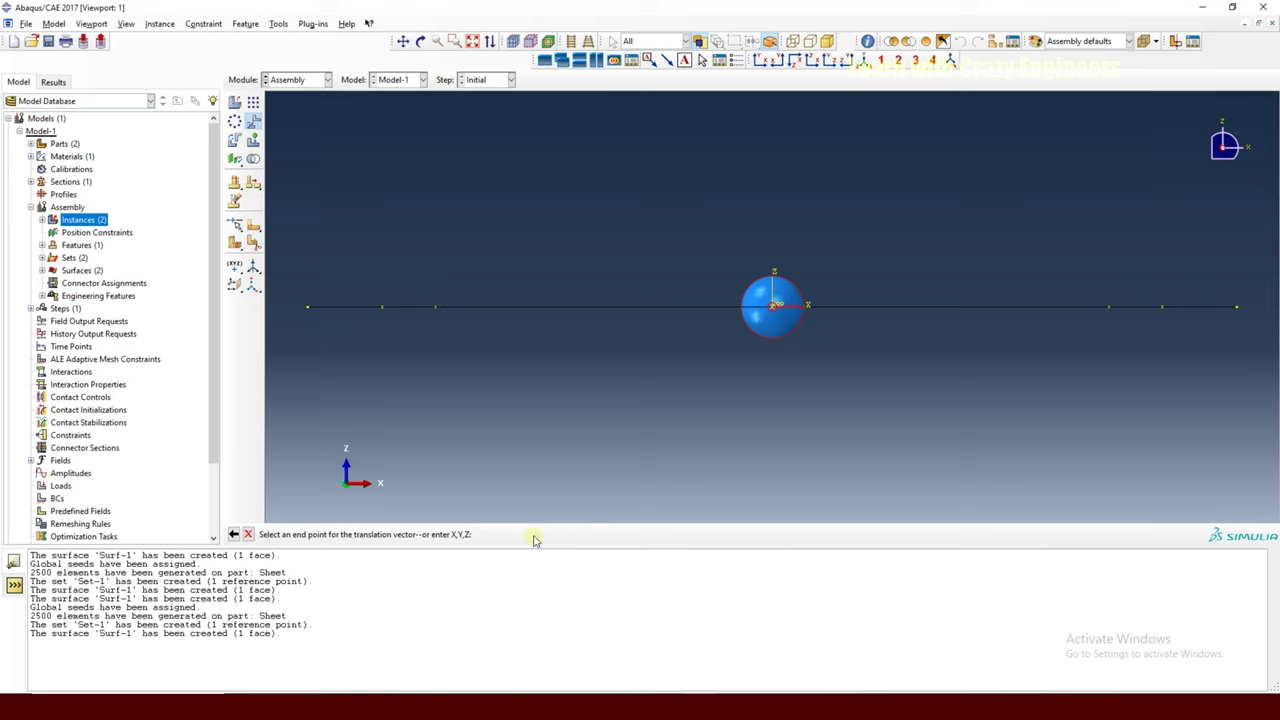
key("Return")
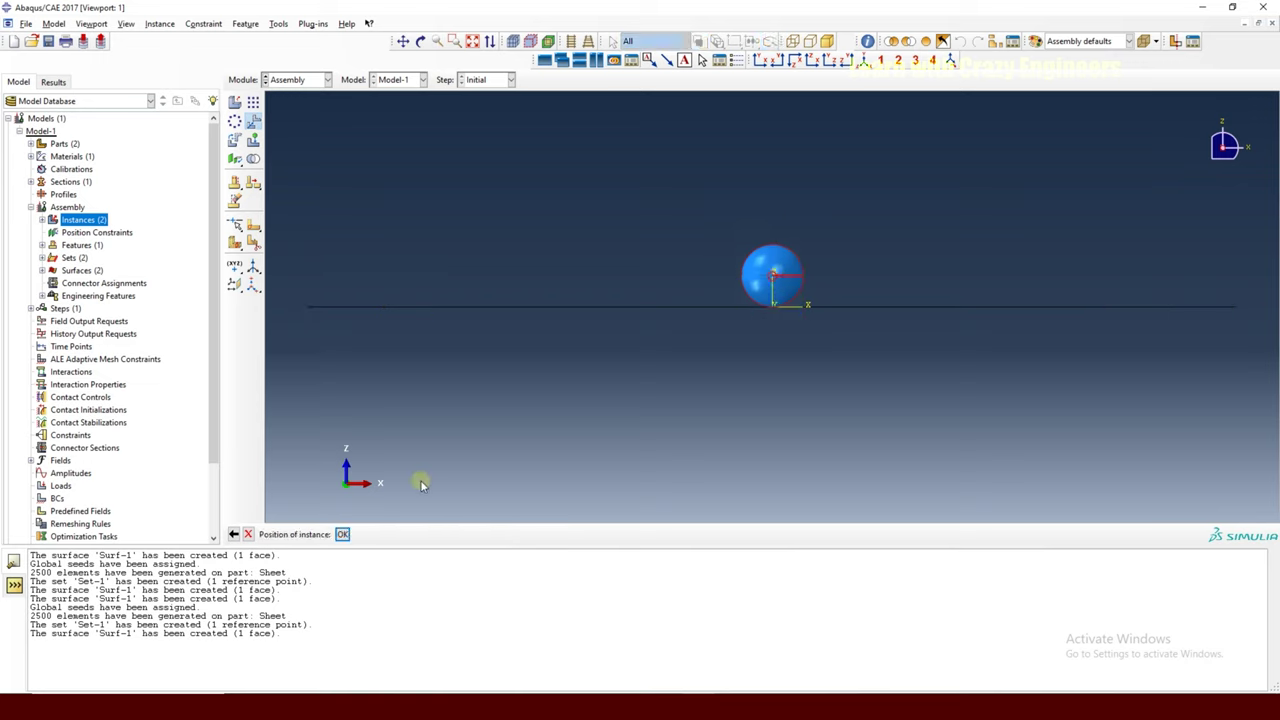
left_click(342, 534)
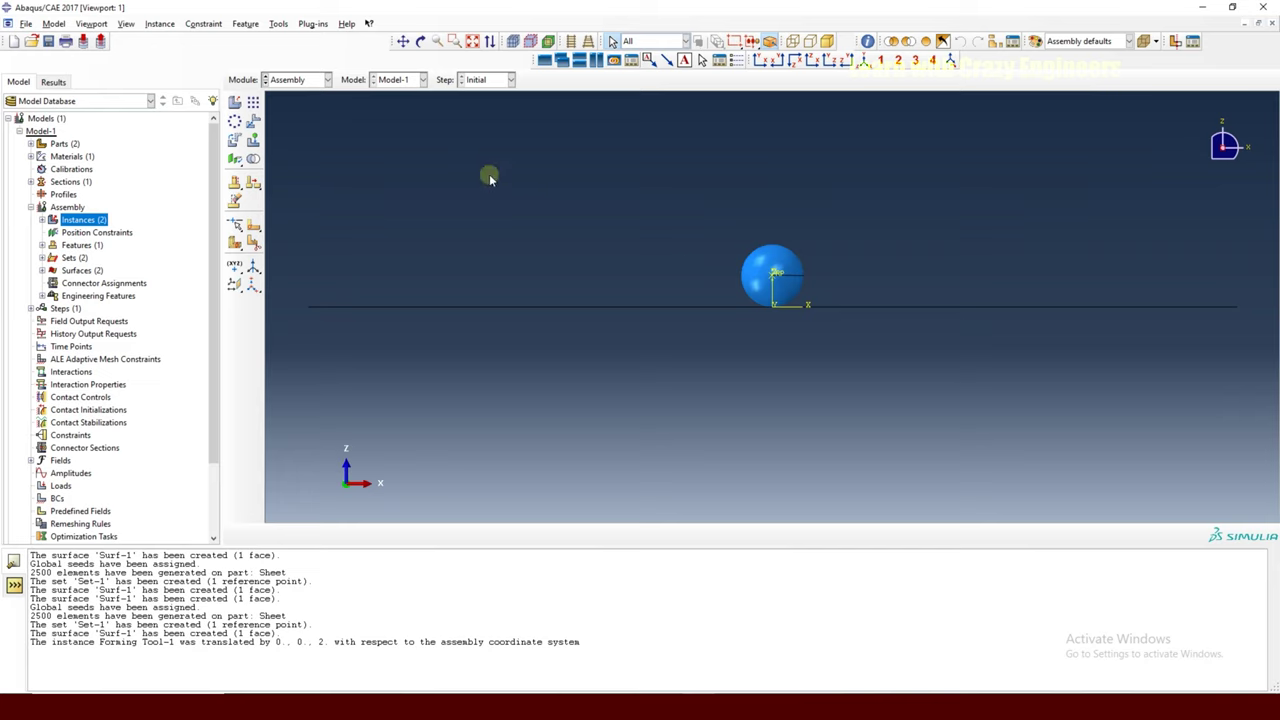
left_click(420, 41)
mouse_move(748, 345)
left_mouse_down()
mouse_move(746, 394)
mouse_move(752, 294)
mouse_move(736, 330)
left_mouse_up()
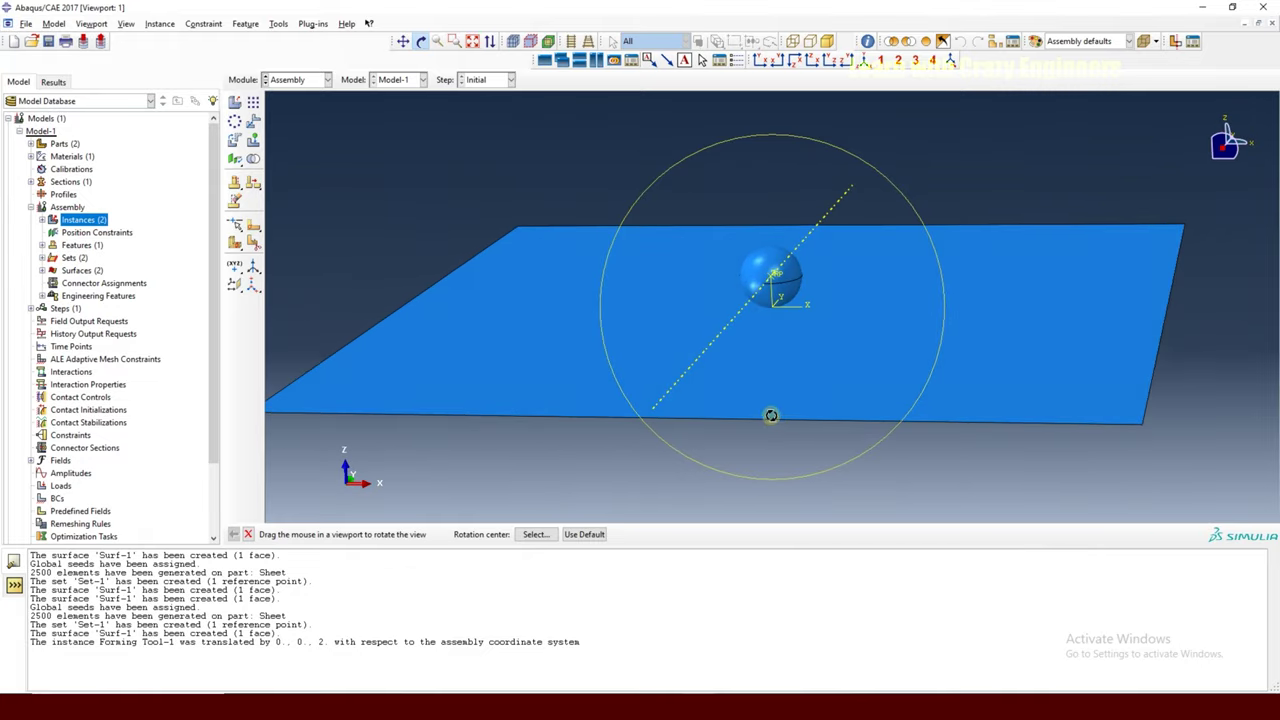
left_click_drag(826, 337, 829, 349)
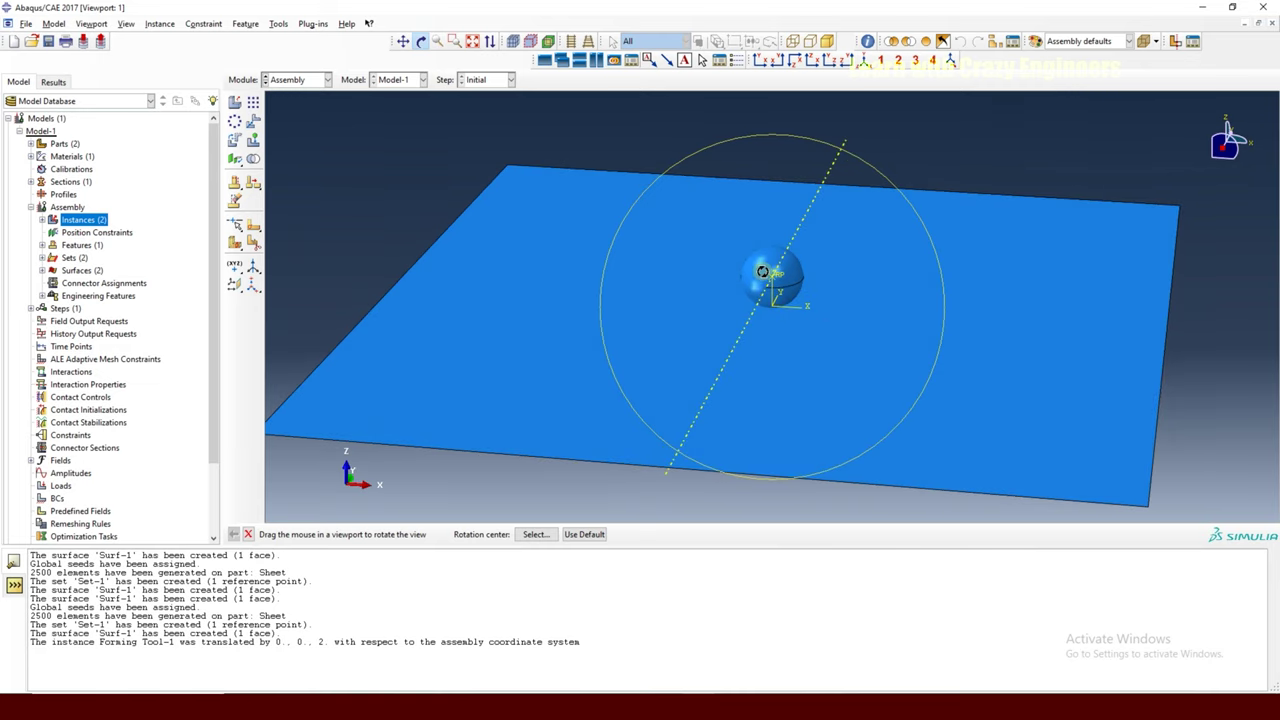
mouse_move(806, 310)
left_mouse_down()
mouse_move(800, 246)
mouse_move(860, 289)
mouse_move(826, 324)
left_mouse_up()
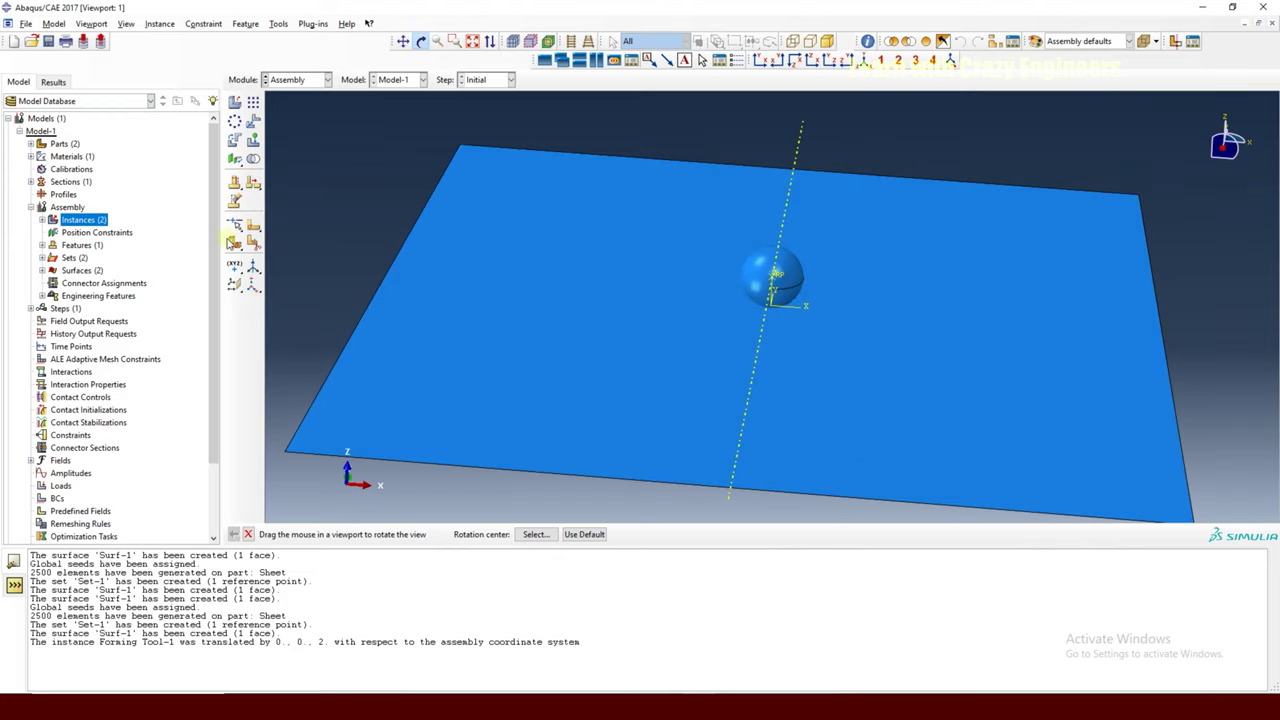
left_click(88, 328)
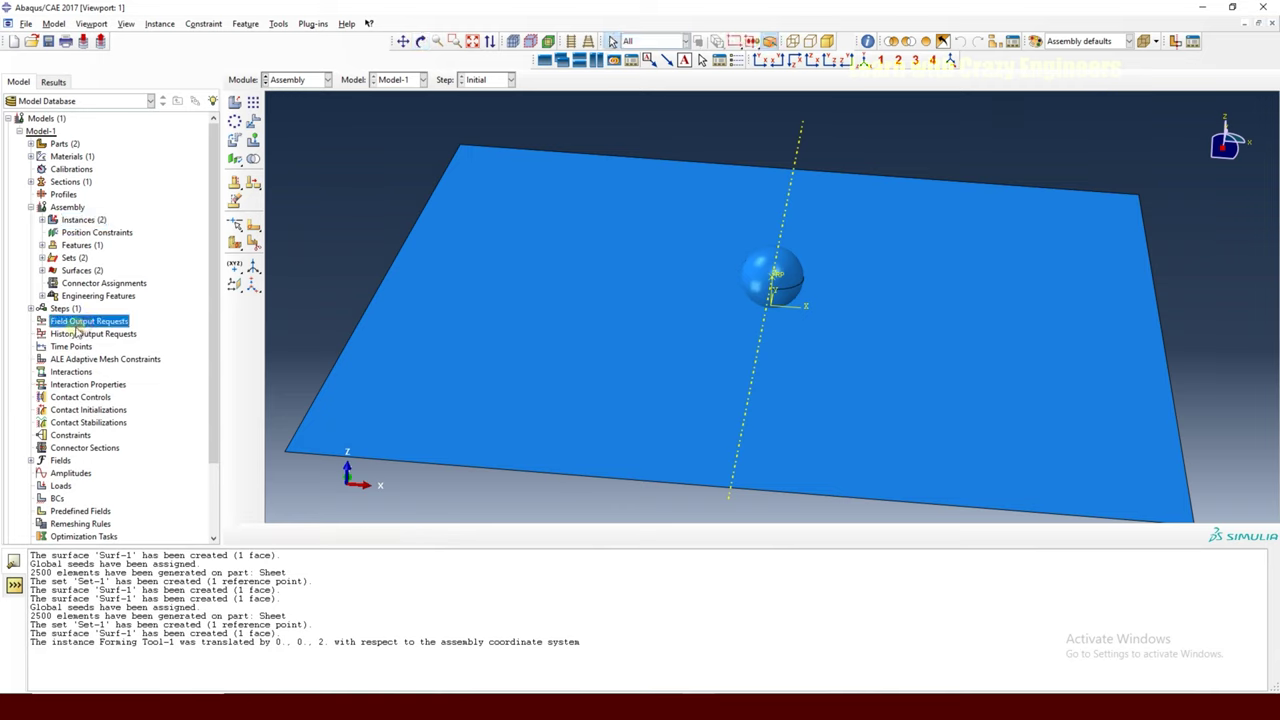
Create a Dynamic, Explicit analysis step named Step-1 after the Initial step.
left_click(30, 308)
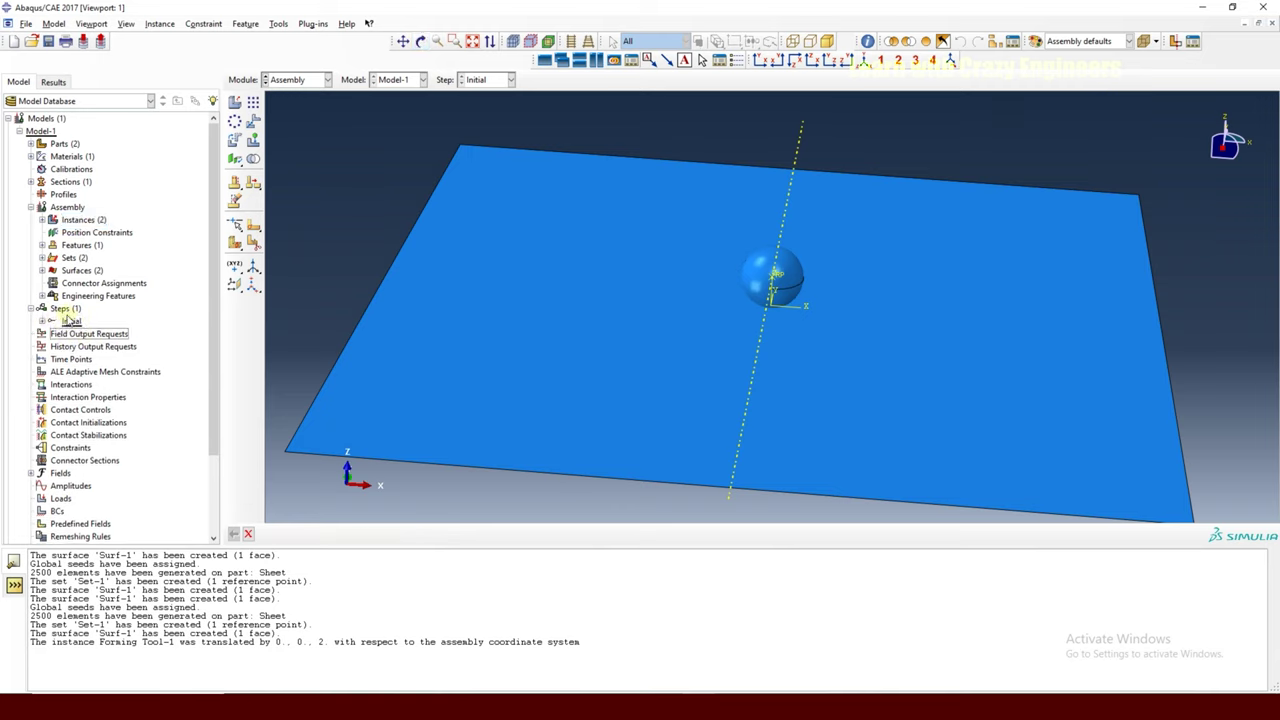
left_click(295, 79)
left_click(292, 134)
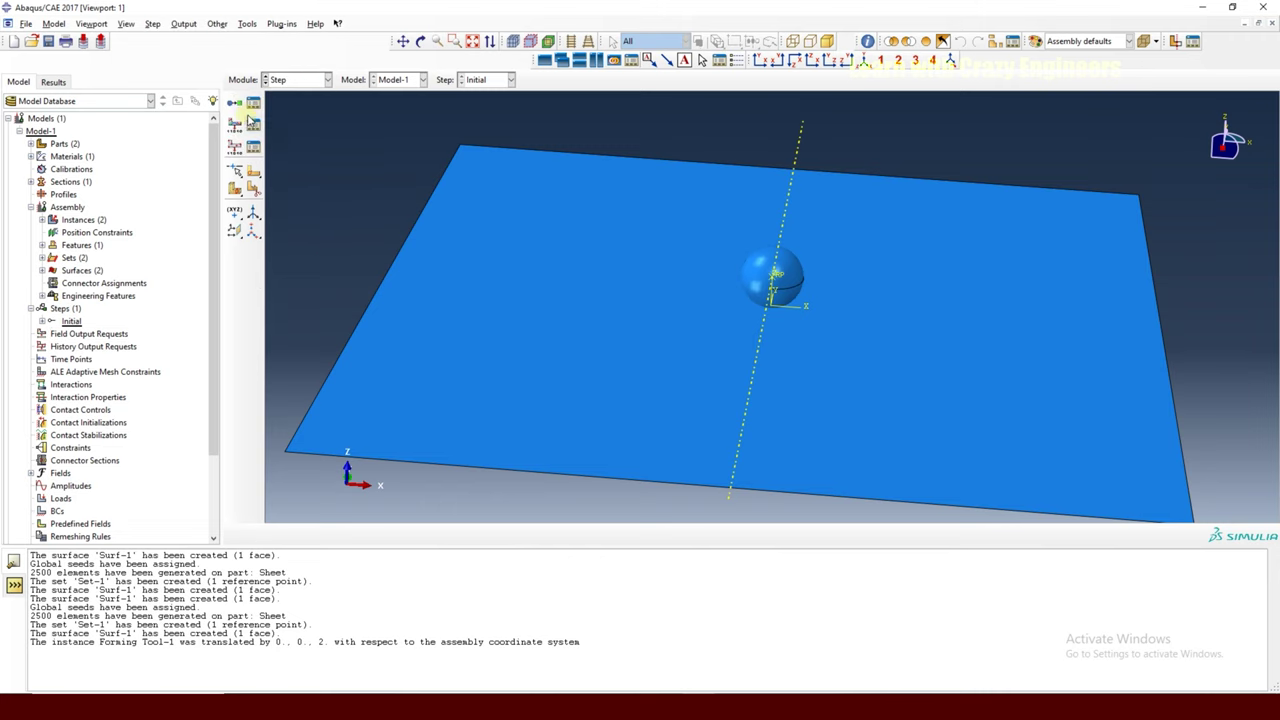
left_click(253, 103)
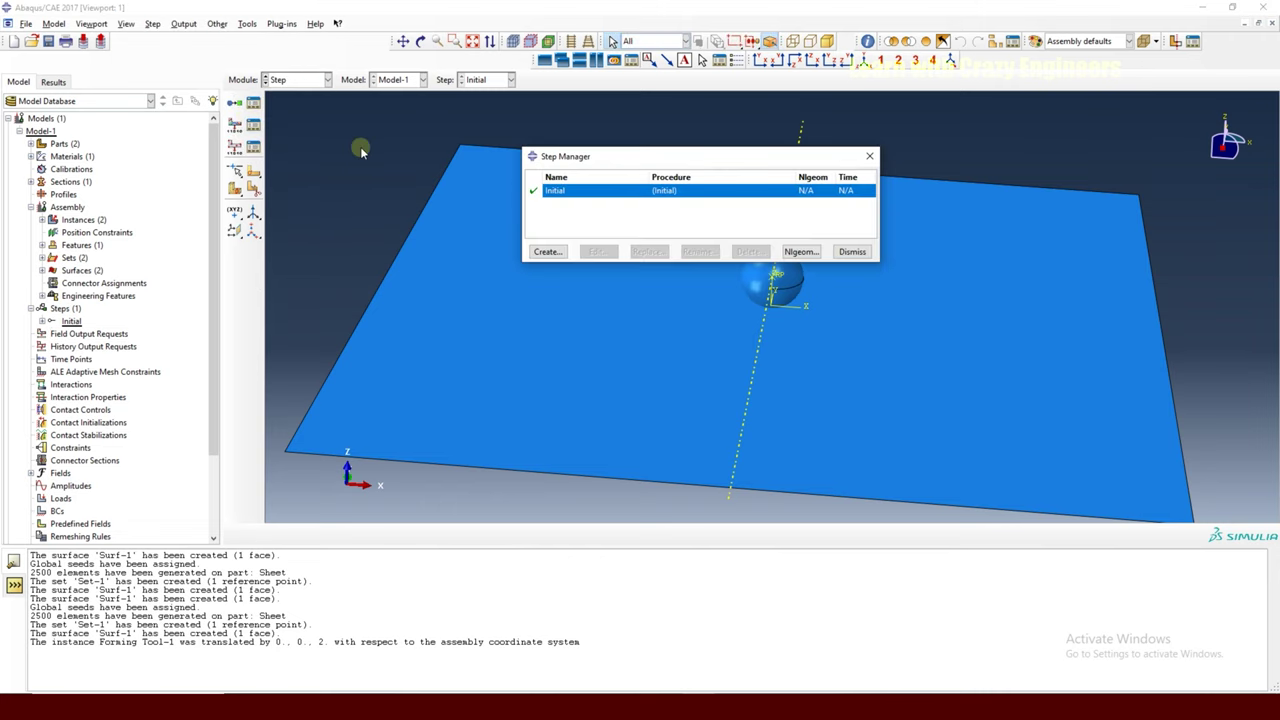
left_click_drag(756, 162, 727, 155)
left_click(520, 245)
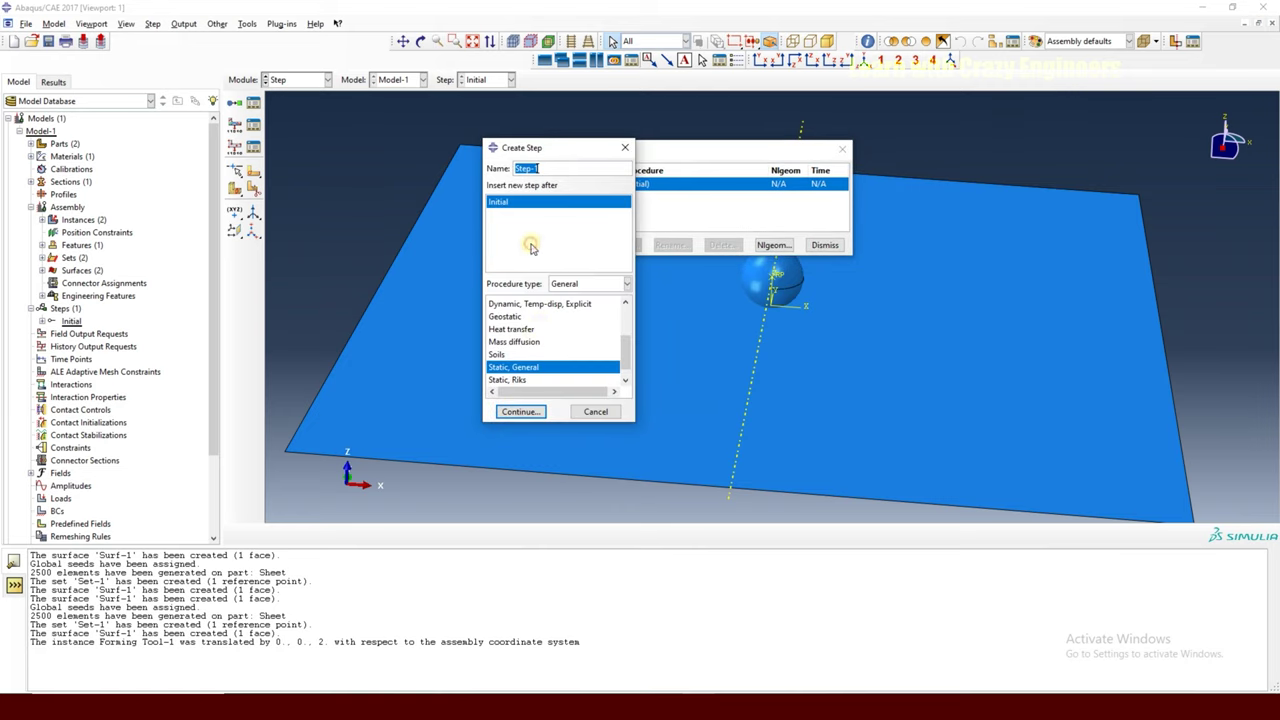
left_click_drag(626, 358, 628, 327)
left_click(530, 366)
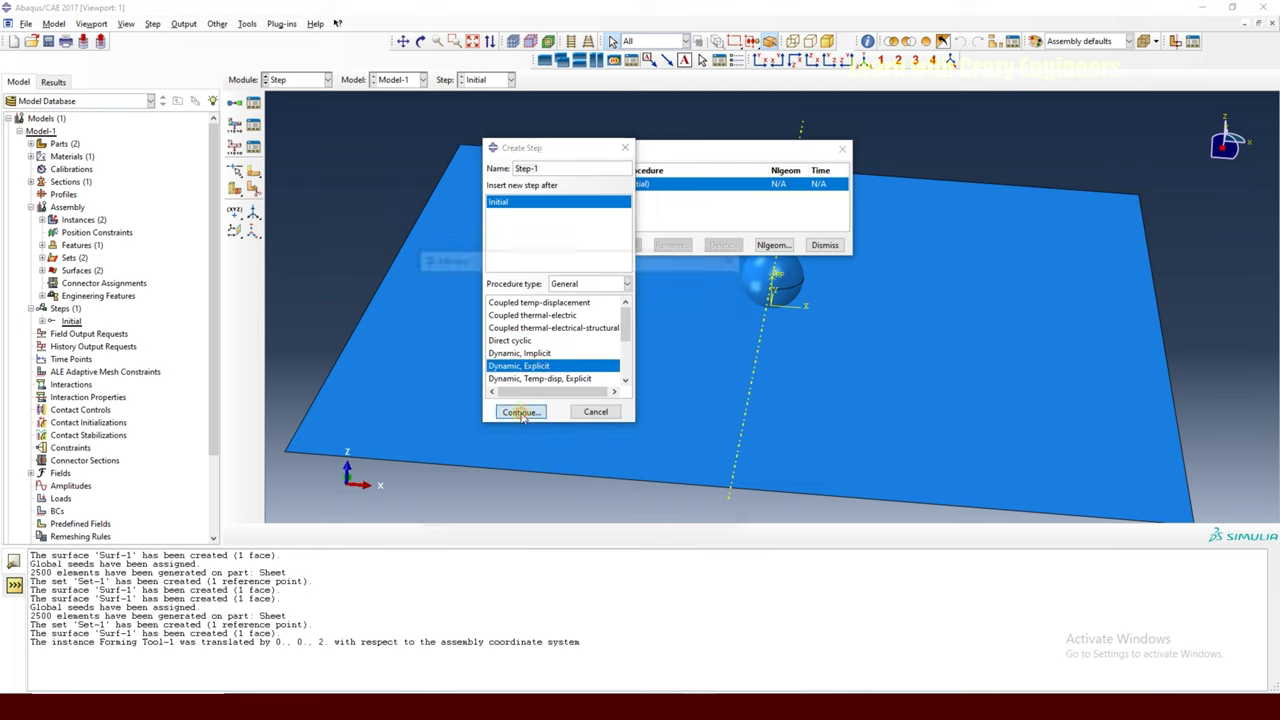
left_click(520, 411)
Set Step-1's time period to 135.1391211, the last time value in the ToolPath_Design_Cone Excel workbook.
double_click(488, 345)
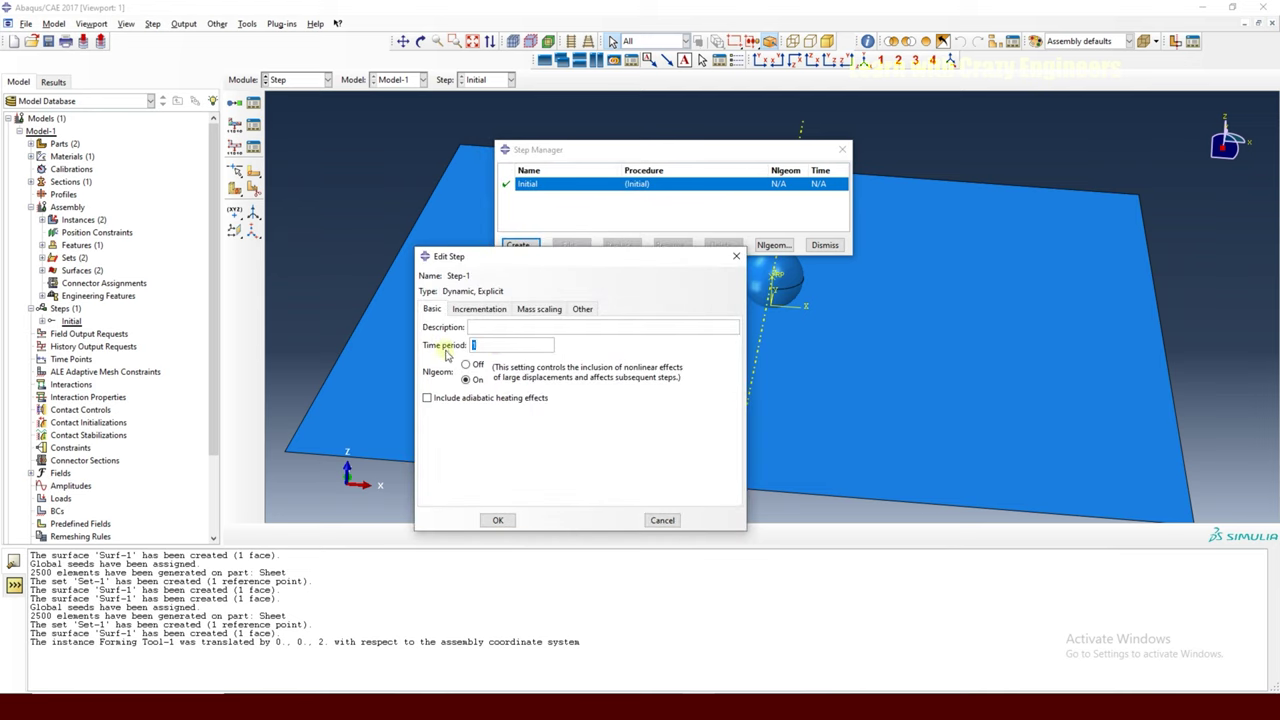
left_click(600, 705)
left_click(514, 652)
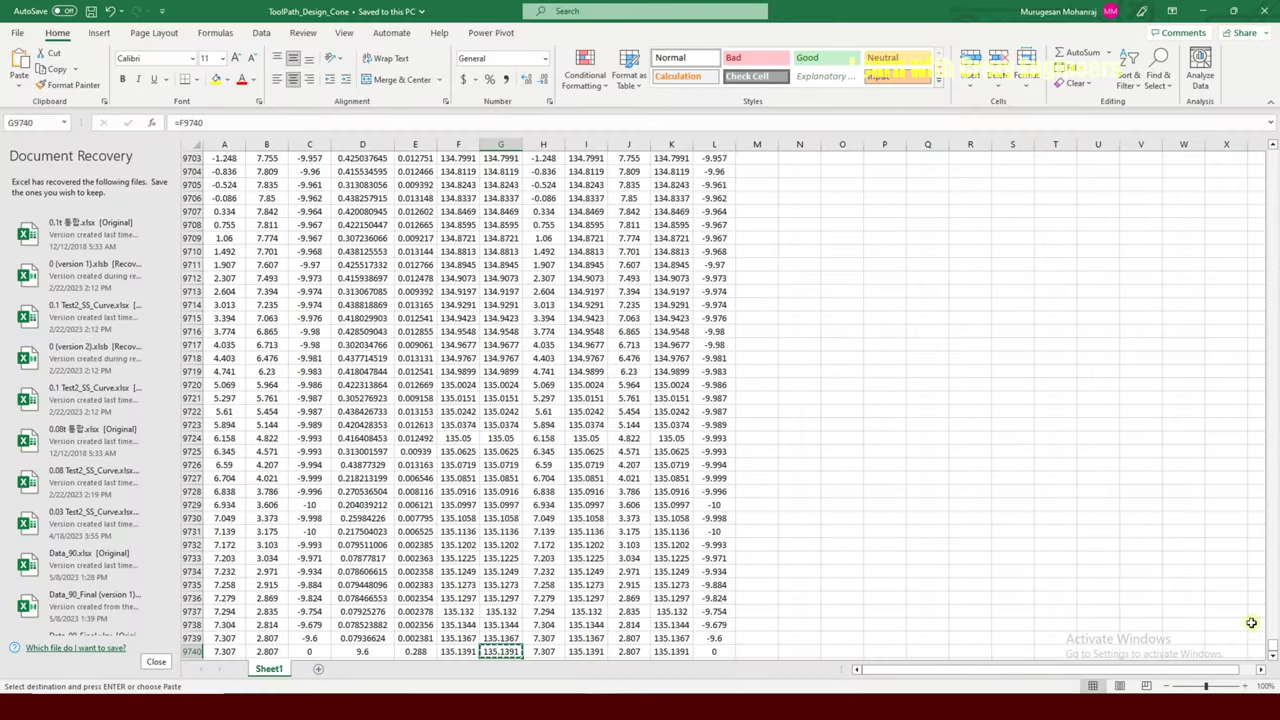
left_click_drag(1272, 541, 1272, 645)
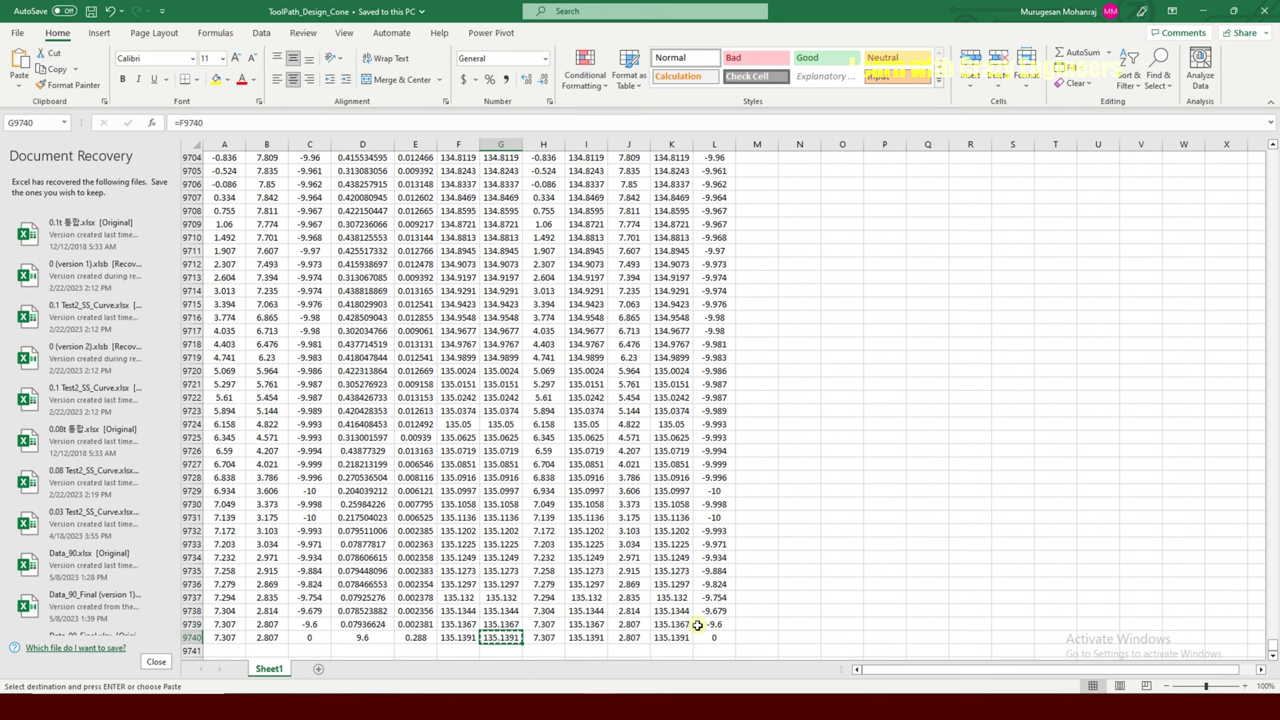
left_click_drag(1272, 651, 1271, 160)
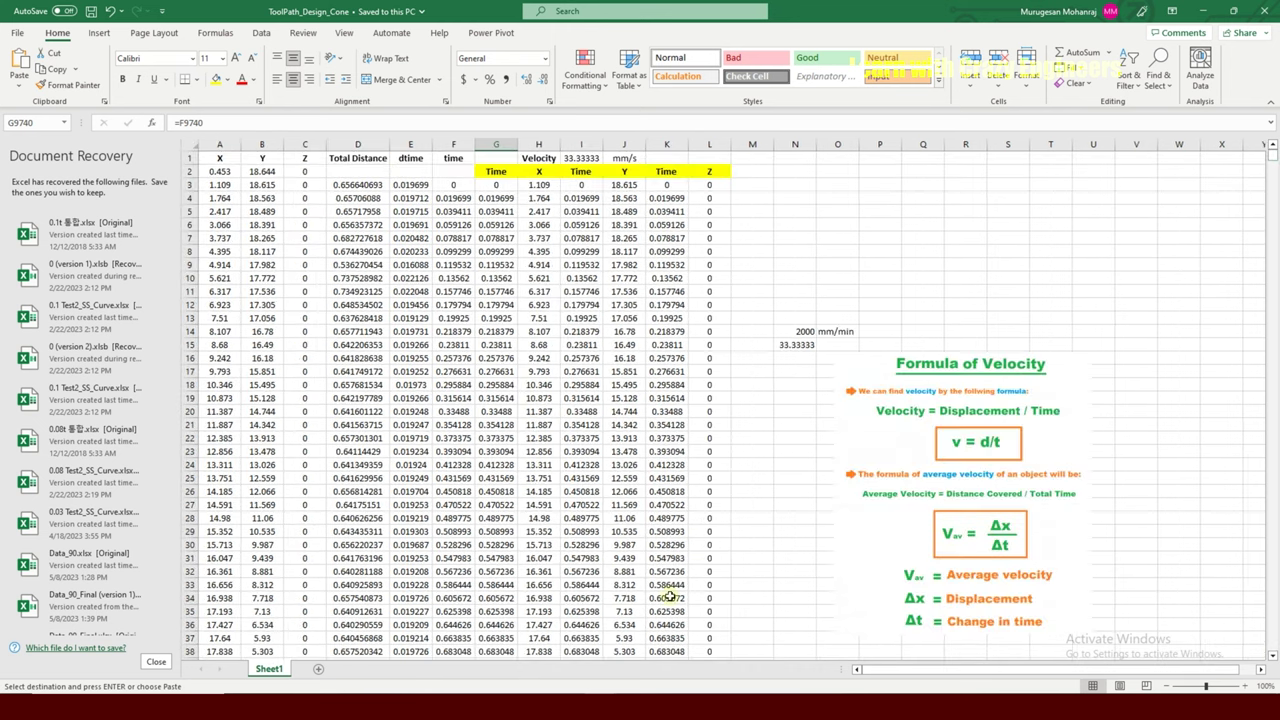
left_click(705, 640)
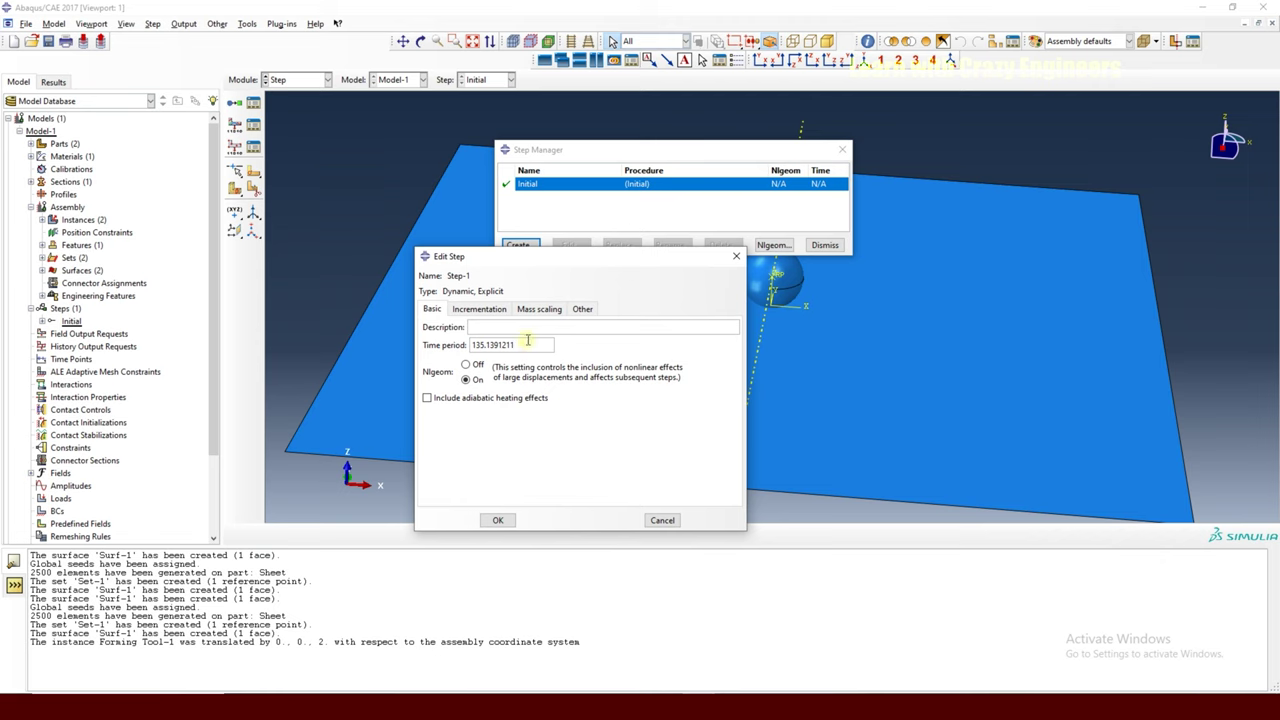
Add whole-model semi-automatic mass scaling throughout Step-1 with a target time increment of 0.0001 every 10 increments, and finish the step.
left_click(525, 310)
left_click(447, 352)
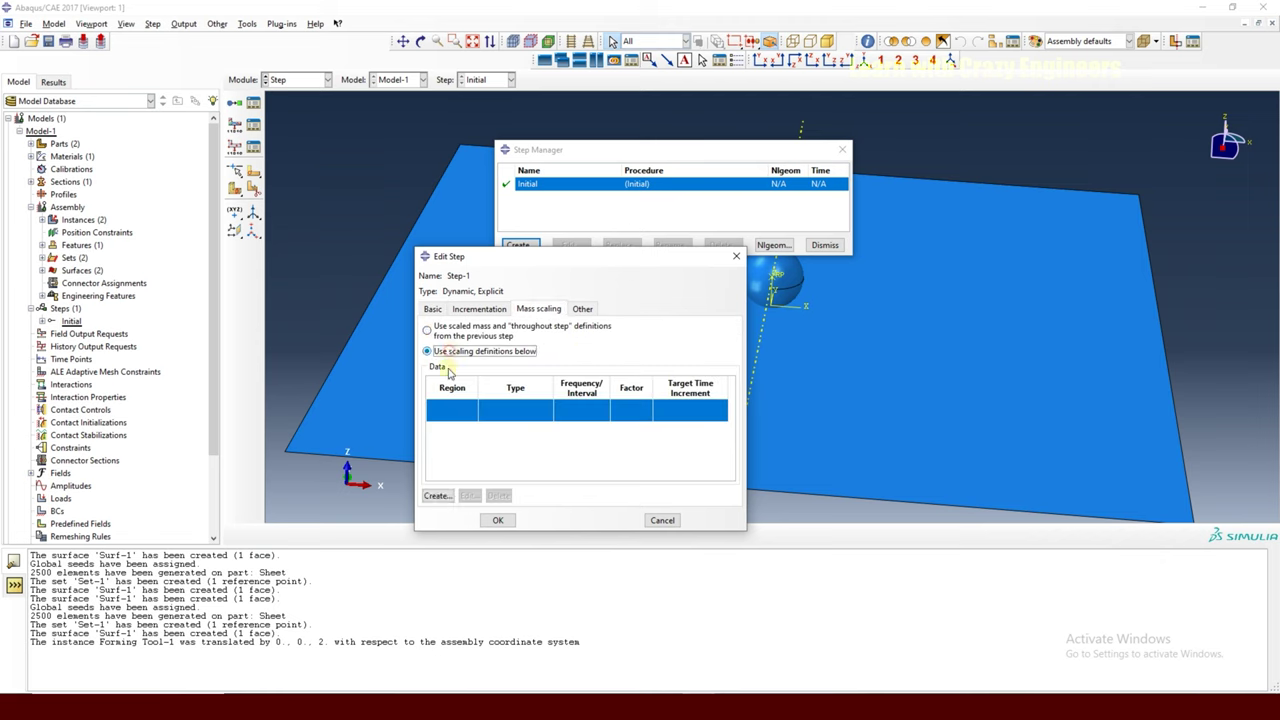
left_click(438, 495)
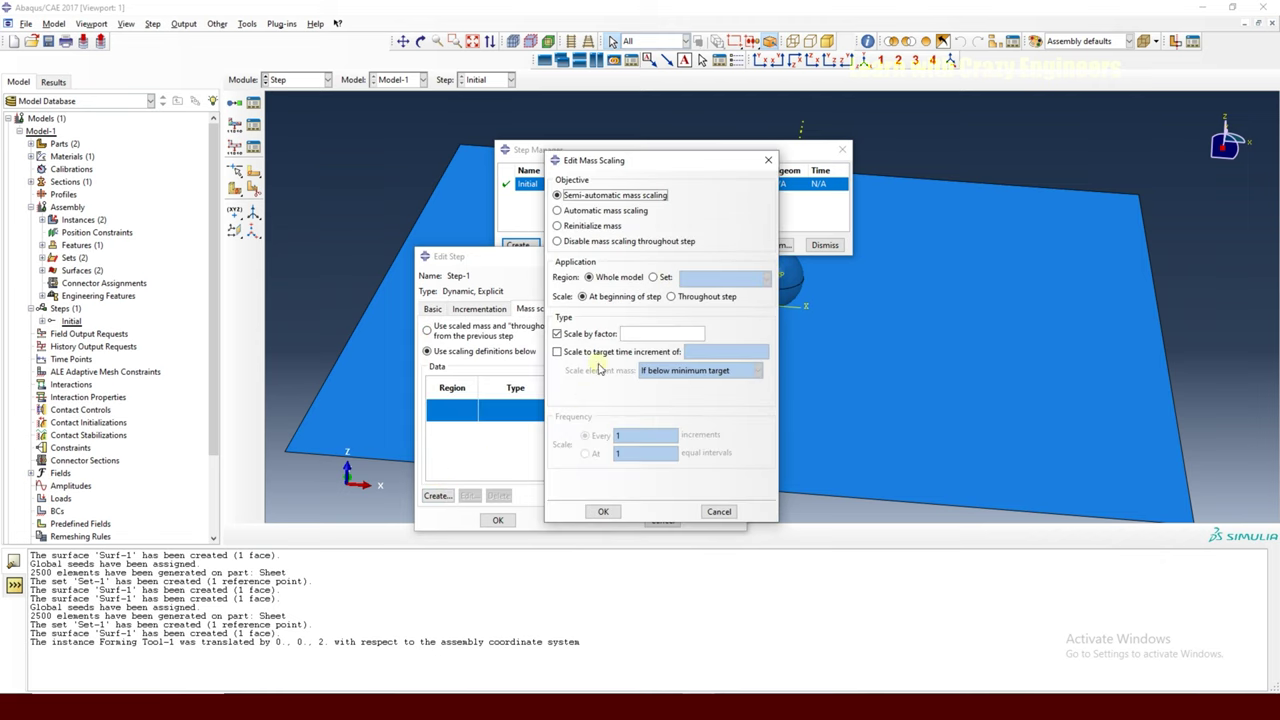
left_click(671, 297)
left_click(698, 350)
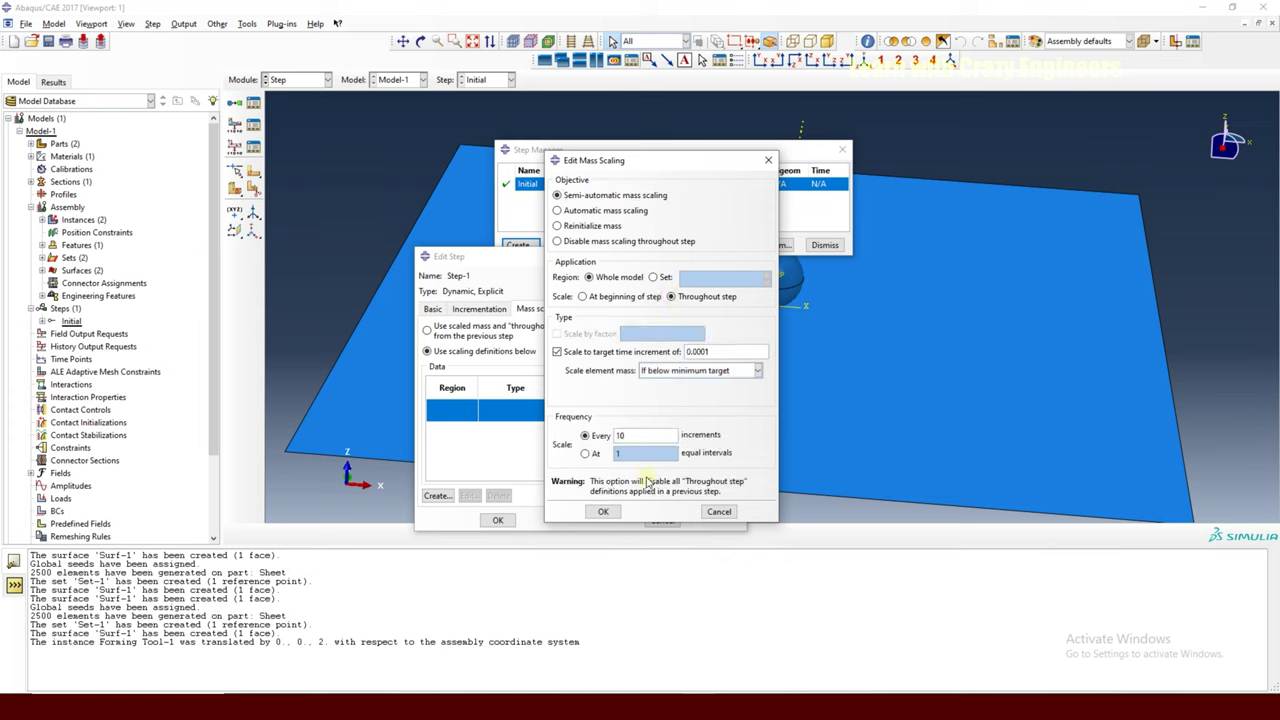
left_click(604, 512)
left_click(501, 521)
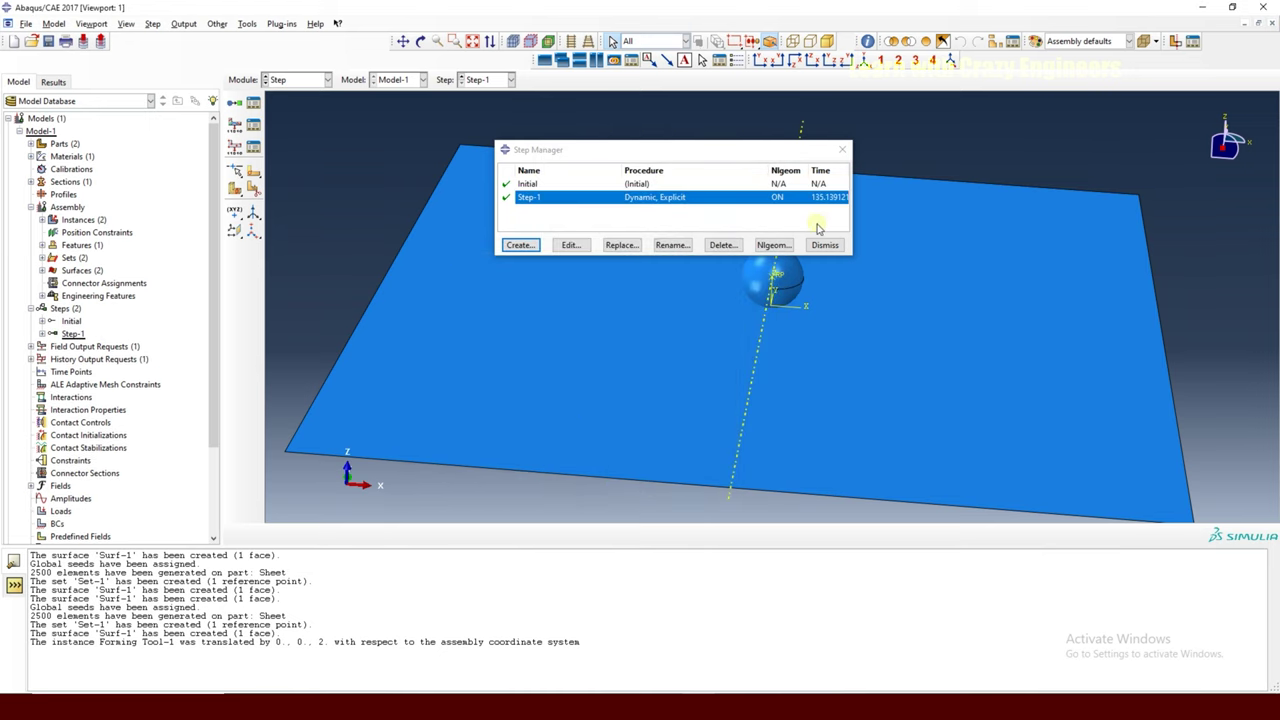
left_click(826, 246)
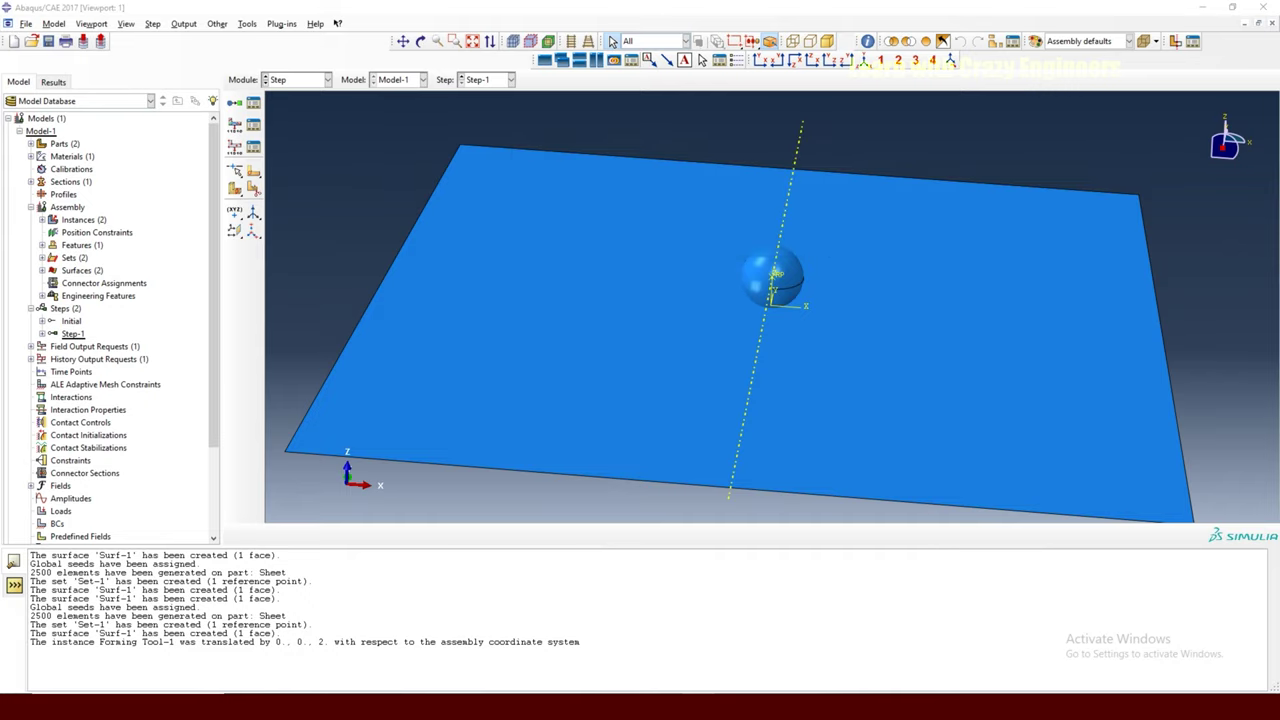
Edit field output request F-Output-1 and remove the volume-averaged stress variable SVAVG from its stress outputs.
left_click(31, 346)
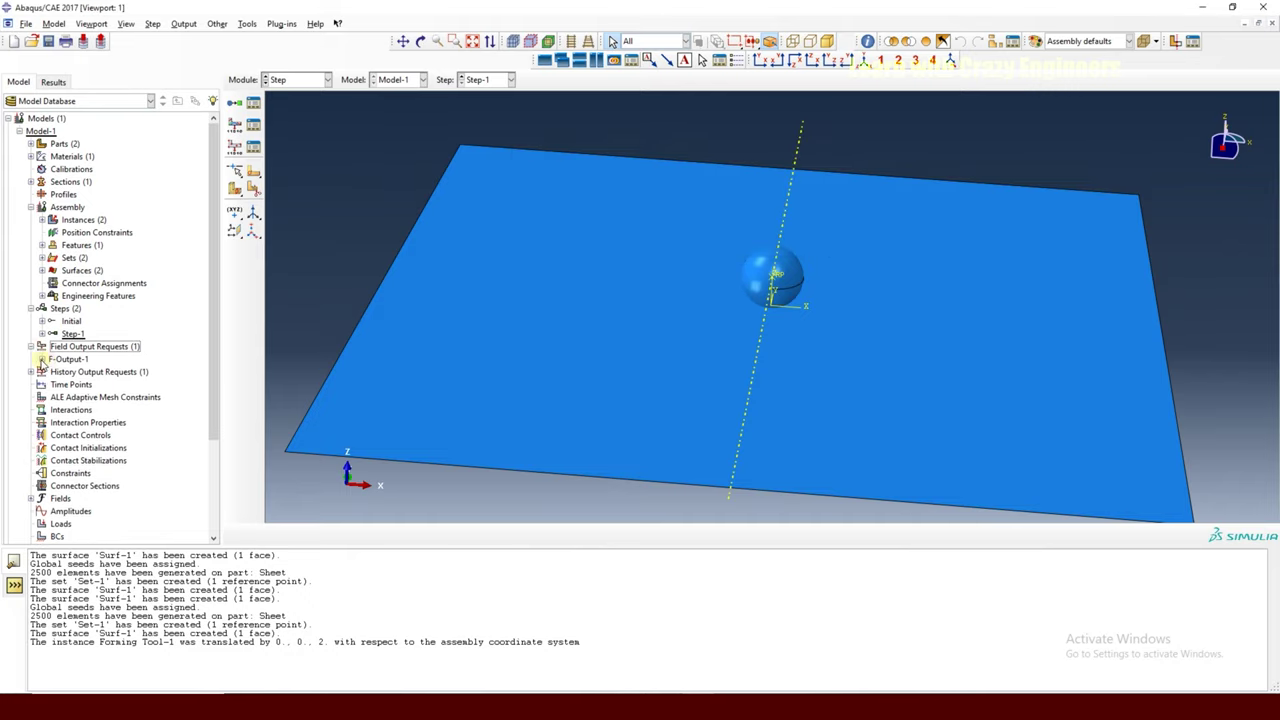
left_click(41, 359)
double_click(70, 360)
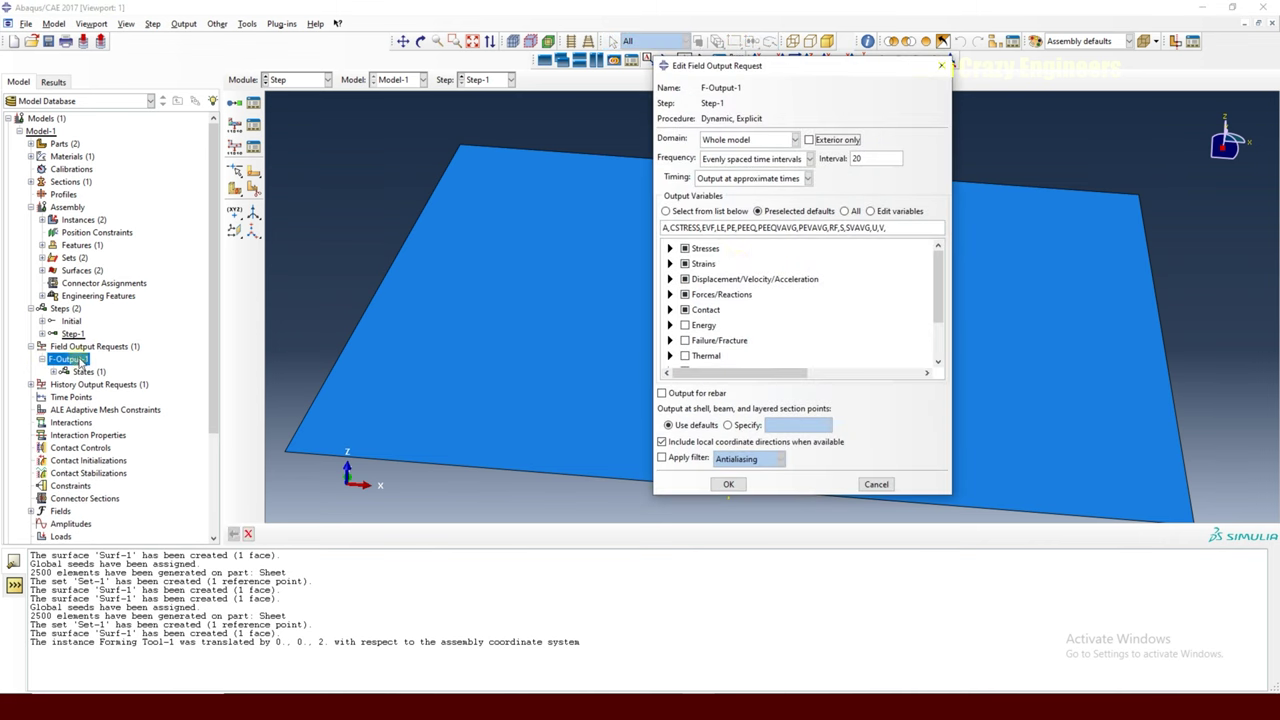
left_click(670, 248)
left_click(700, 274)
scroll(941, 288, "down", 2)
scroll(941, 288, "up", 5)
left_click(670, 247)
Remove the volume-averaged strain variables PEVAVG and PEEQVAVG from the field output request.
left_click(670, 262)
left_click(701, 312)
left_click(700, 350)
scroll(938, 285, "down", 2)
scroll(938, 285, "up", 5)
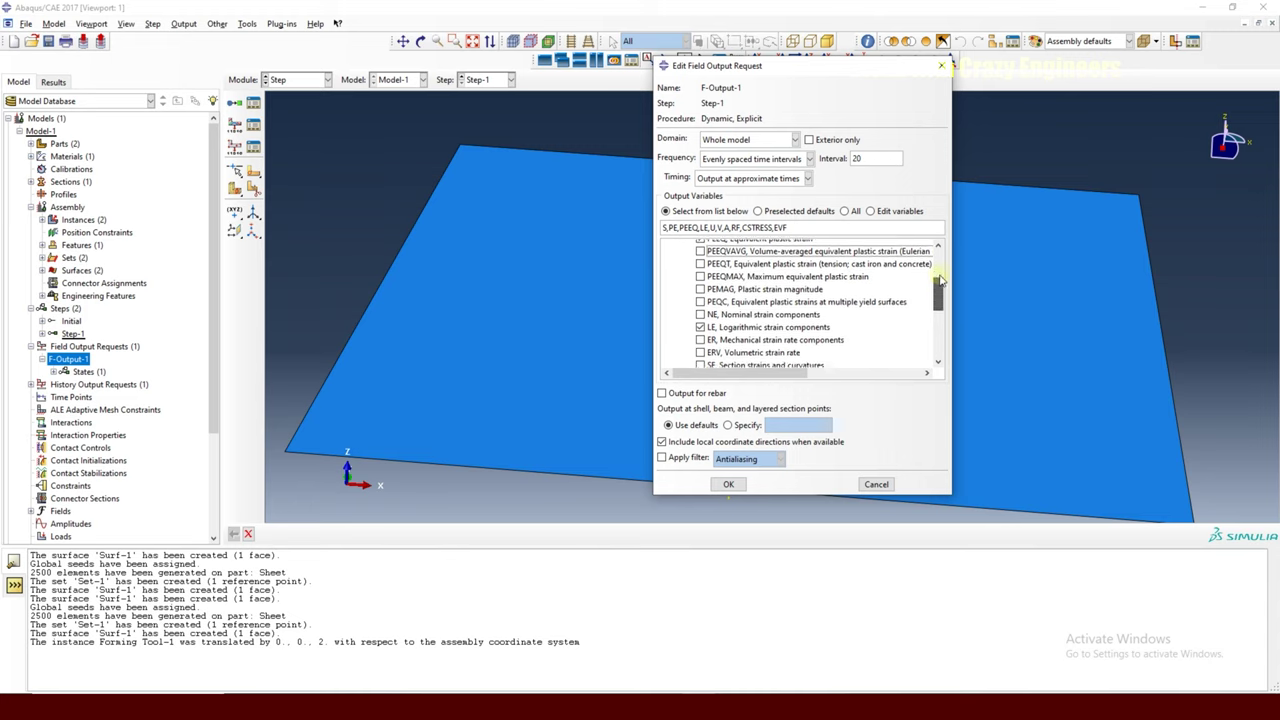
left_click(670, 263)
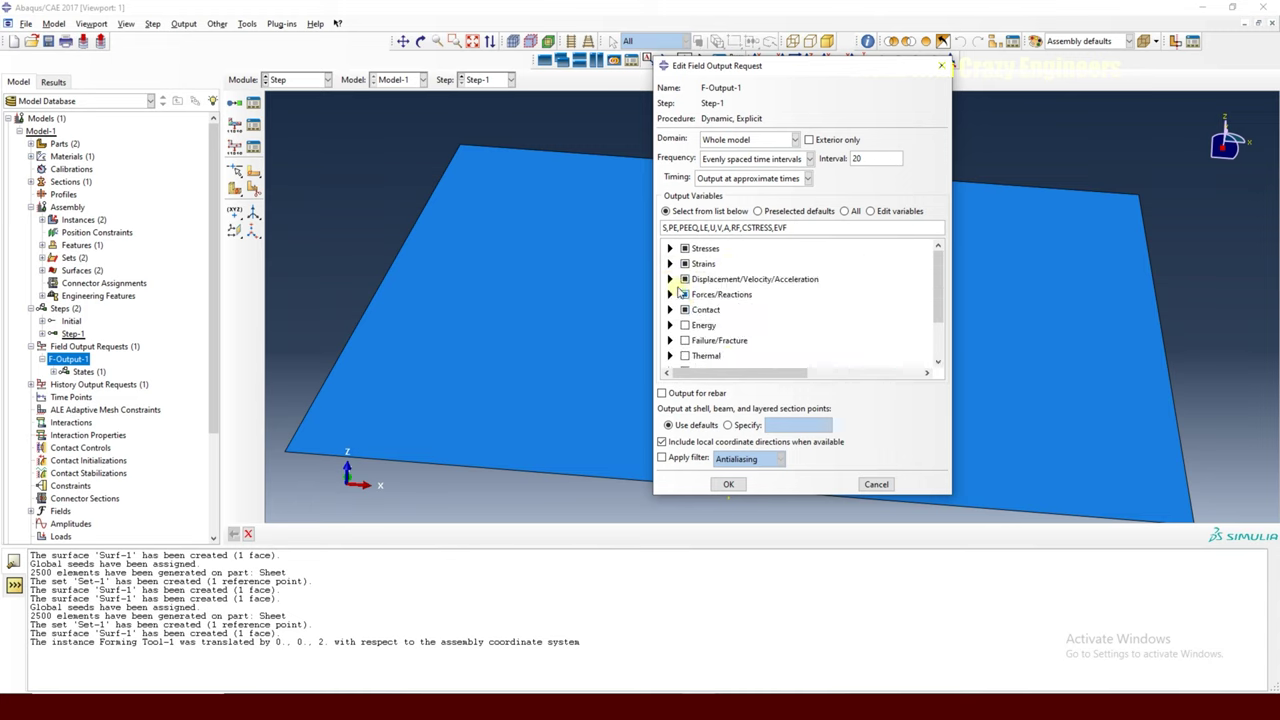
left_click(671, 279)
left_click(671, 280)
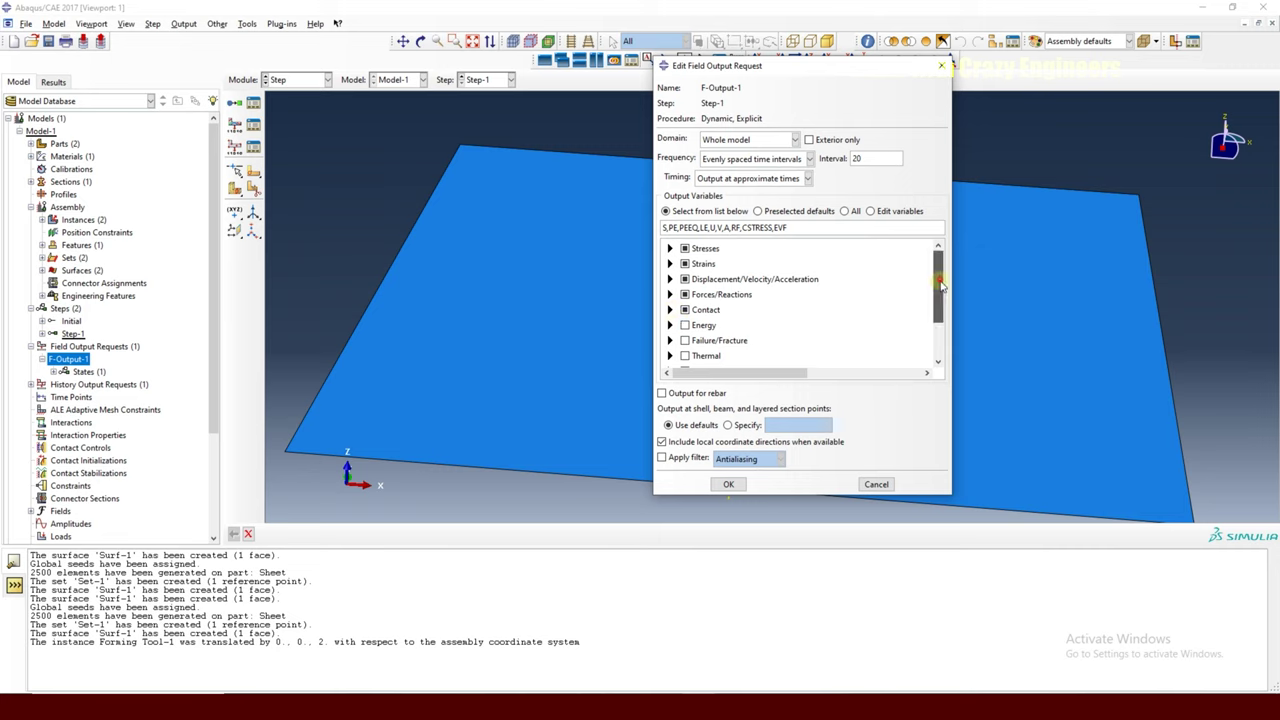
Add section thickness STH to the field output, remove the Eulerian volume fraction EVF, and save the request.
left_click_drag(940, 287, 938, 318)
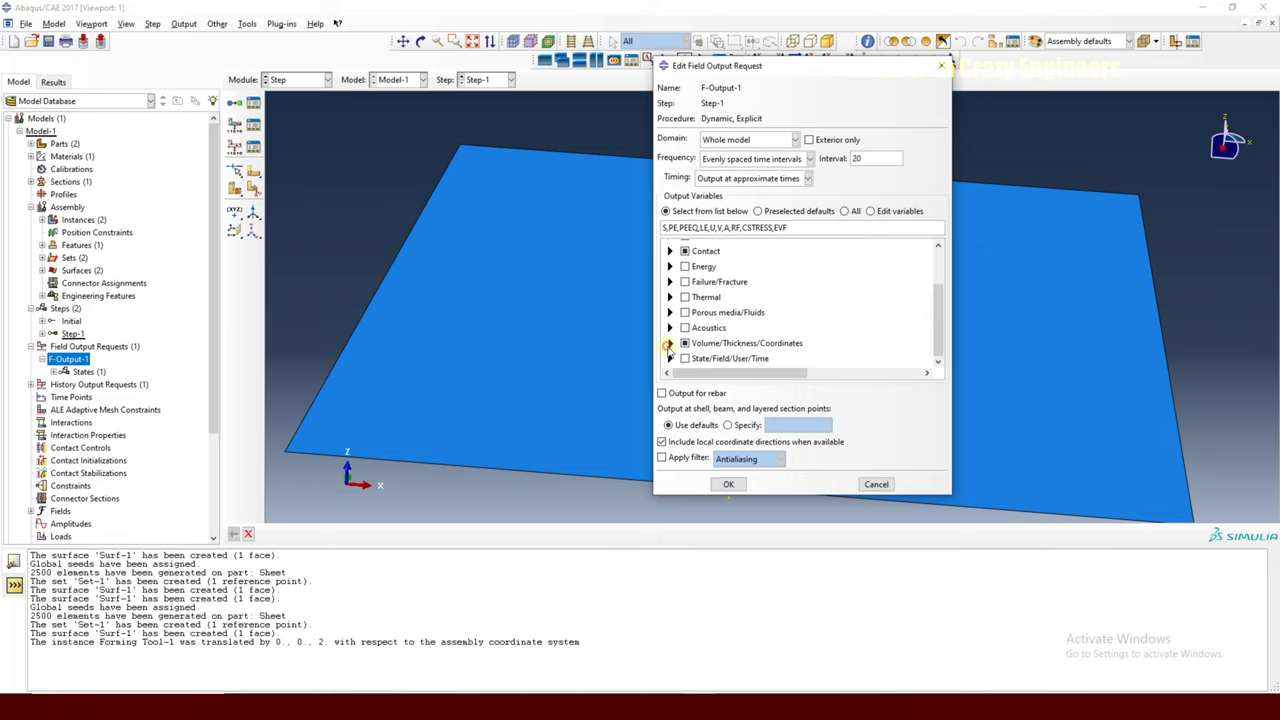
left_click(668, 345)
scroll(918, 334, "down", 2)
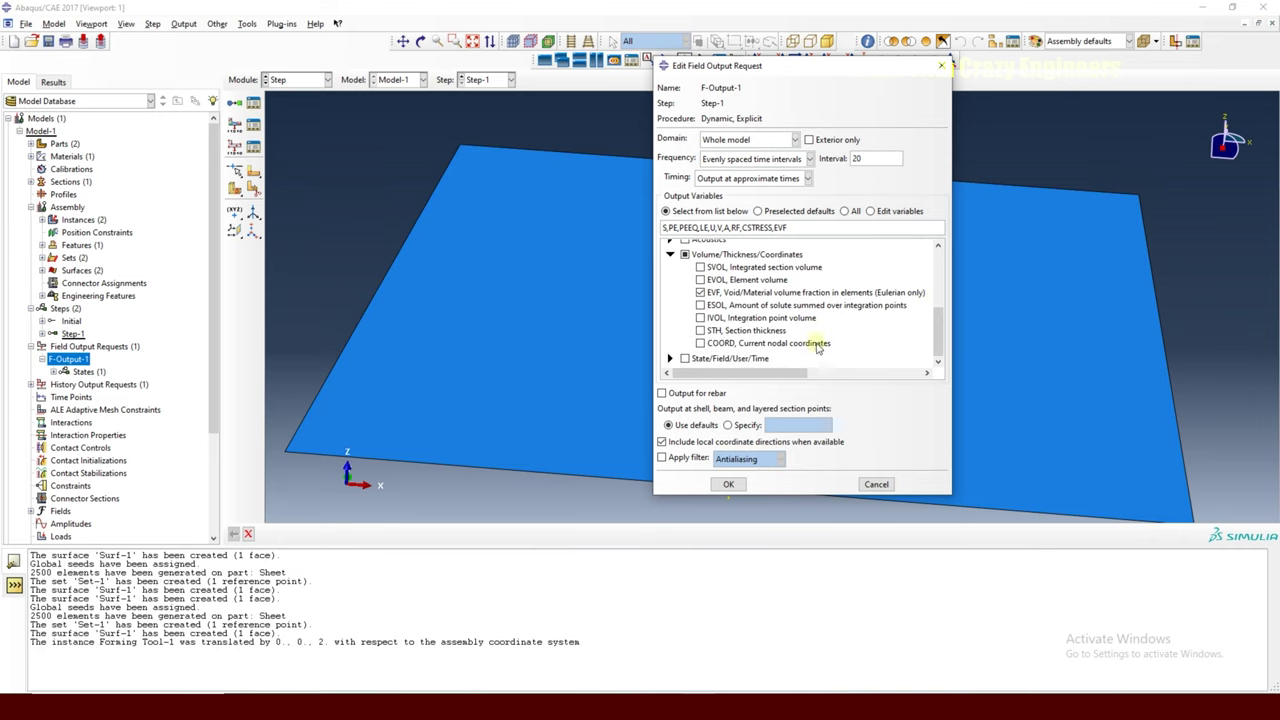
left_click(701, 331)
left_click(701, 293)
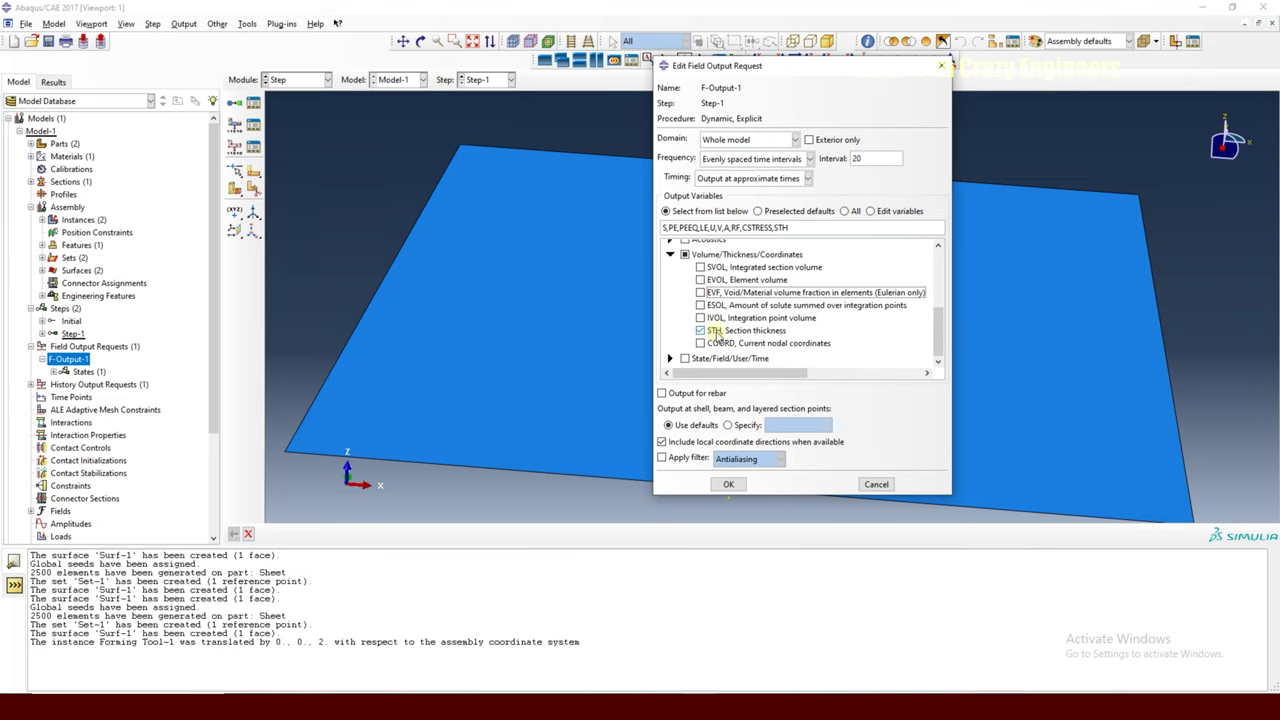
left_click(728, 484)
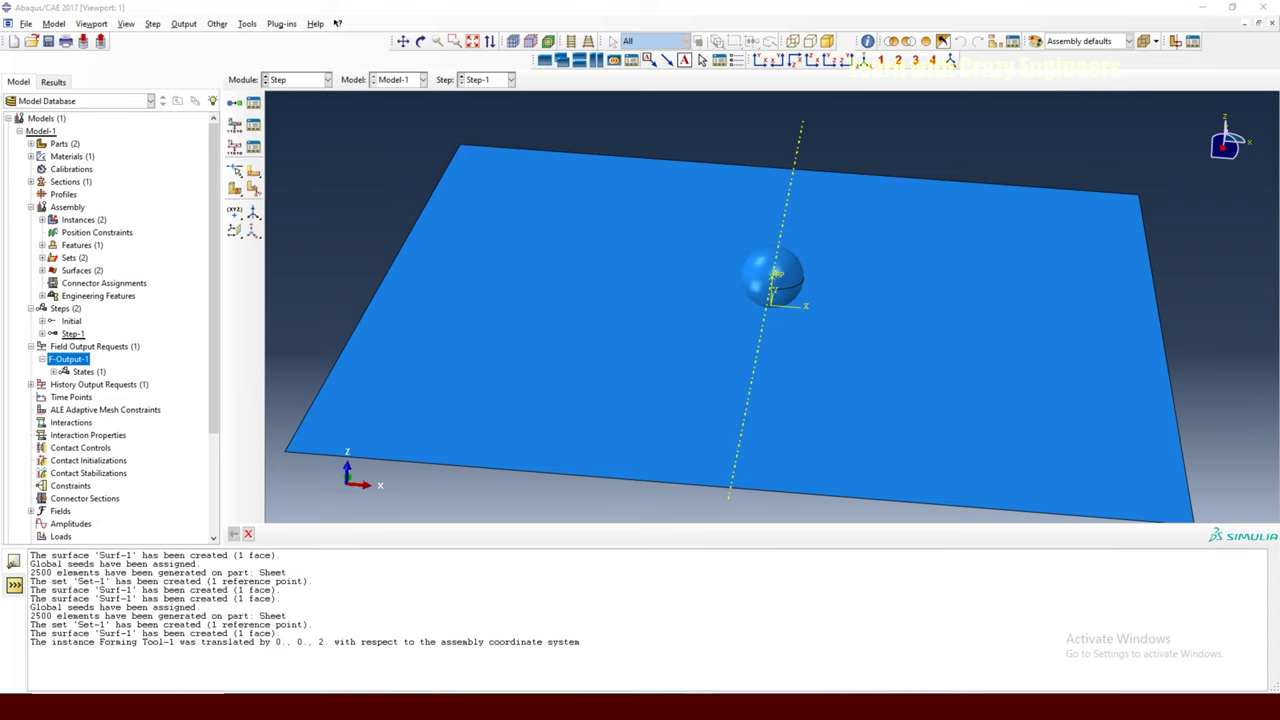
Change history output request H-Output-1 to the general contact surface Sheet-1.Surf-1 and output CFN, the total forces due to contact pressure.
left_click(30, 384)
left_click(69, 397)
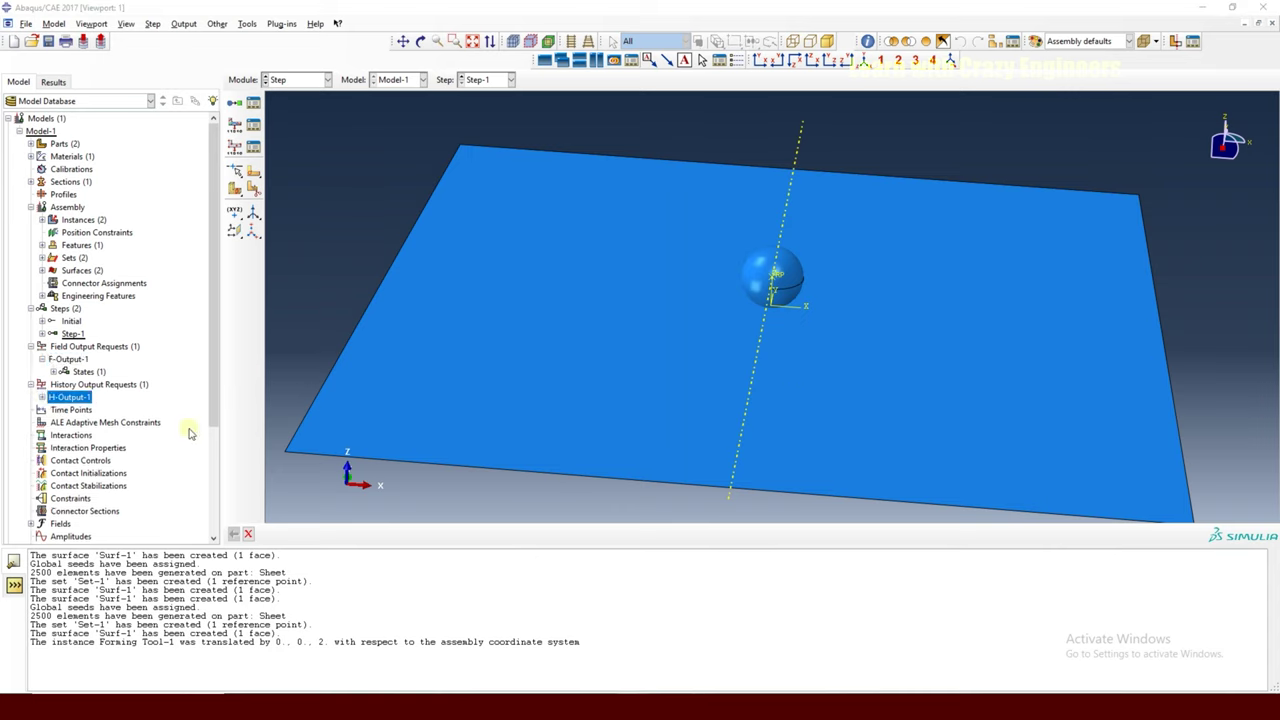
double_click(69, 397)
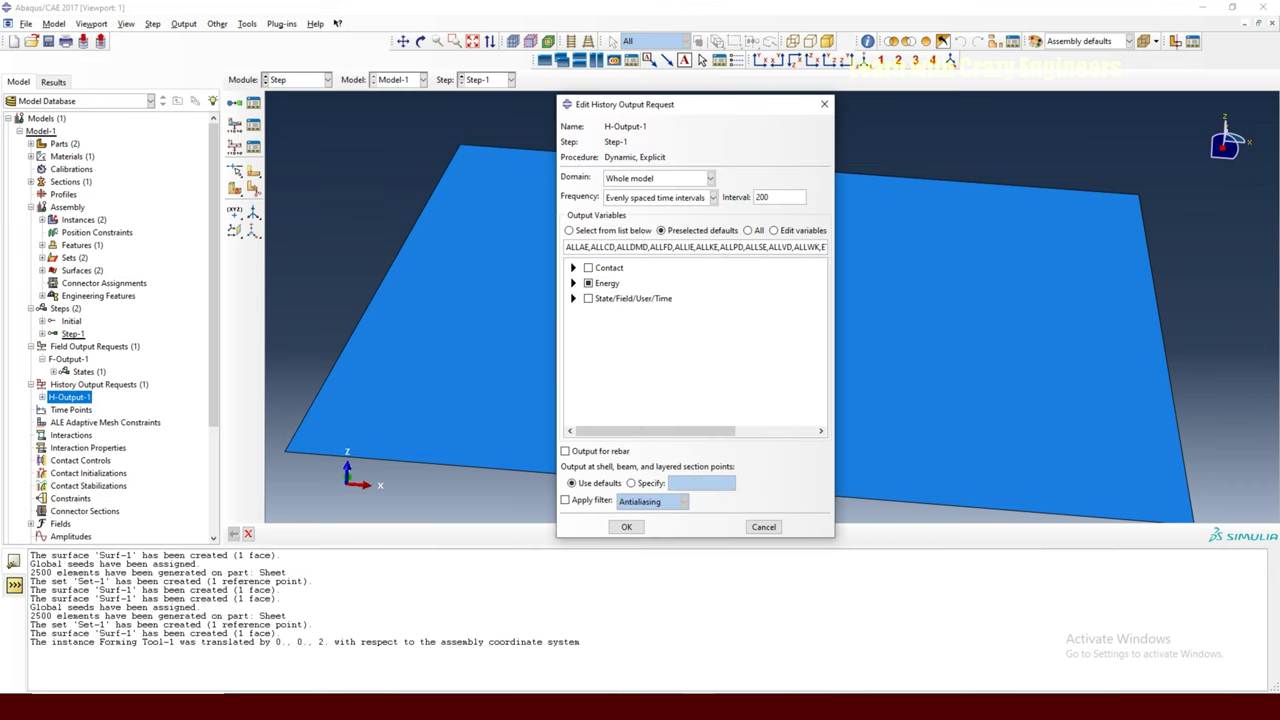
left_click(652, 178)
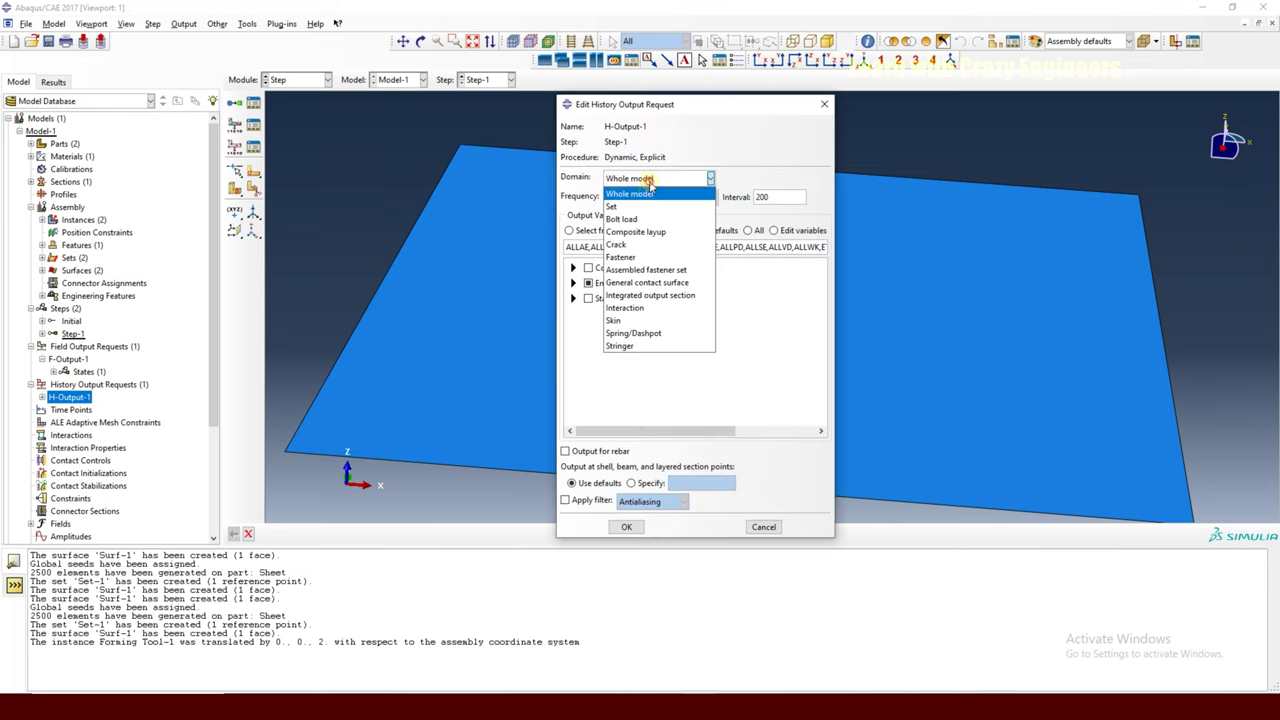
left_click(645, 283)
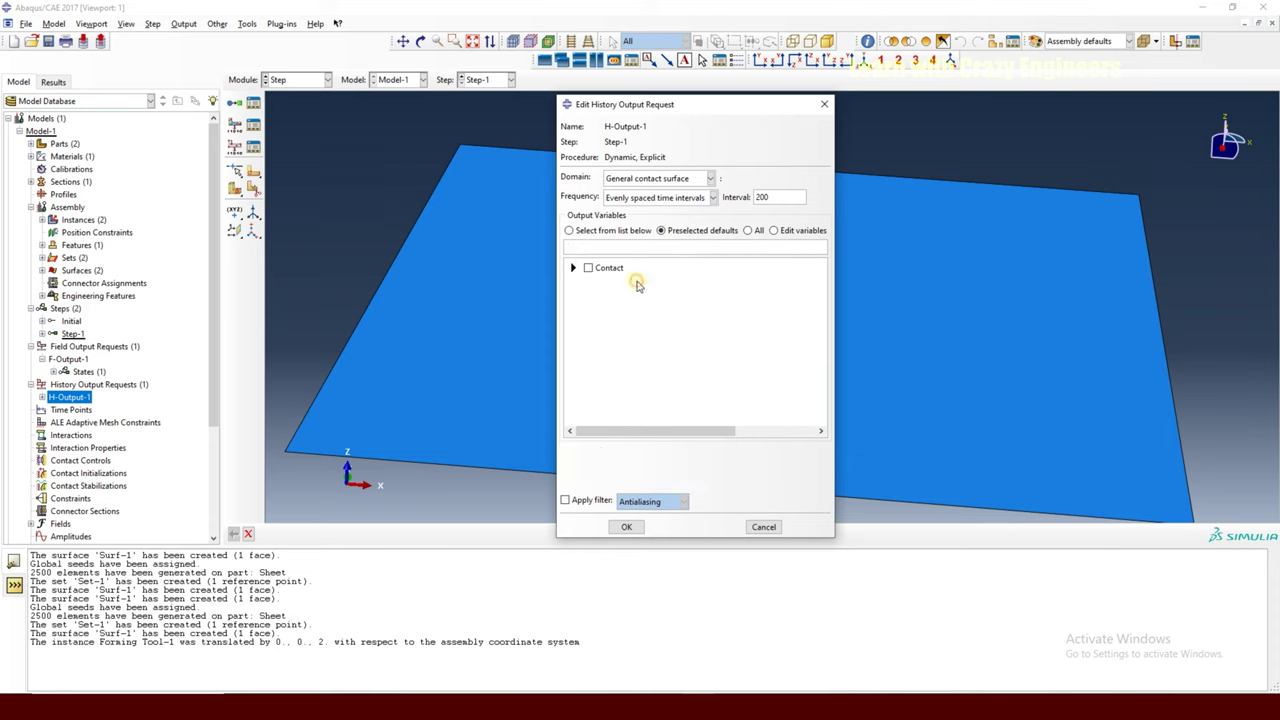
left_click(770, 178)
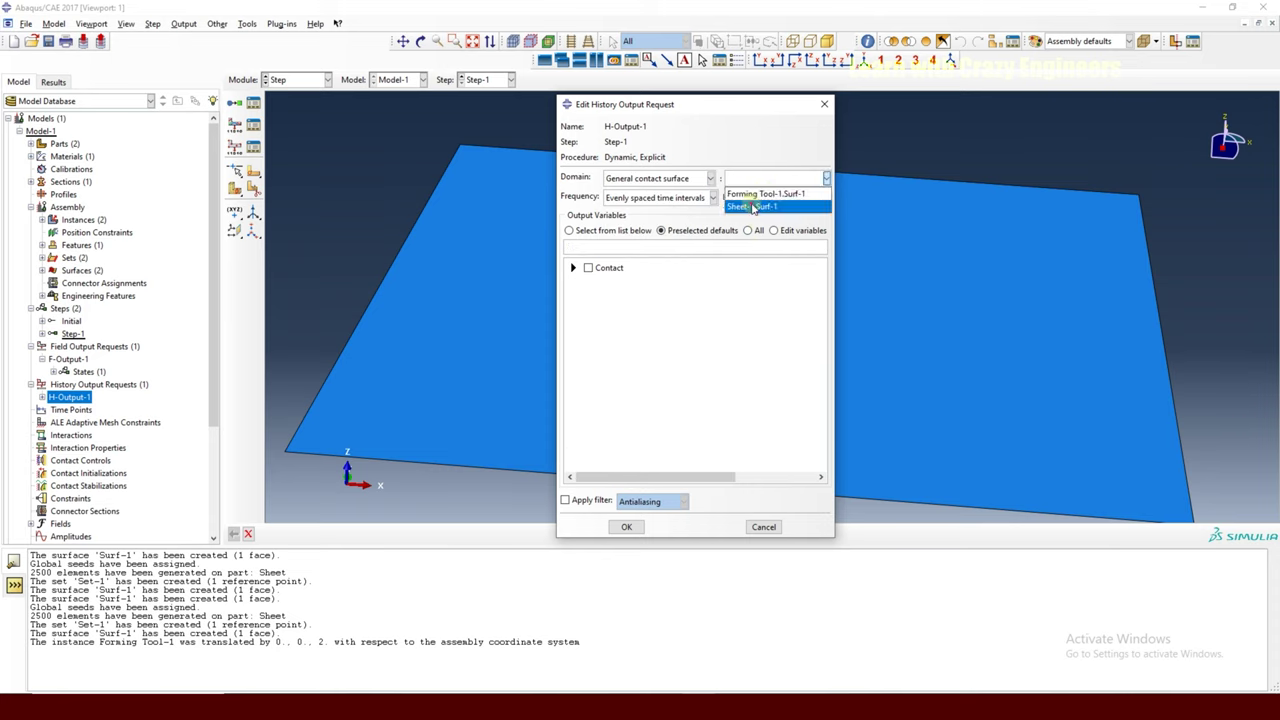
left_click(745, 206)
left_click(574, 268)
left_click(603, 293)
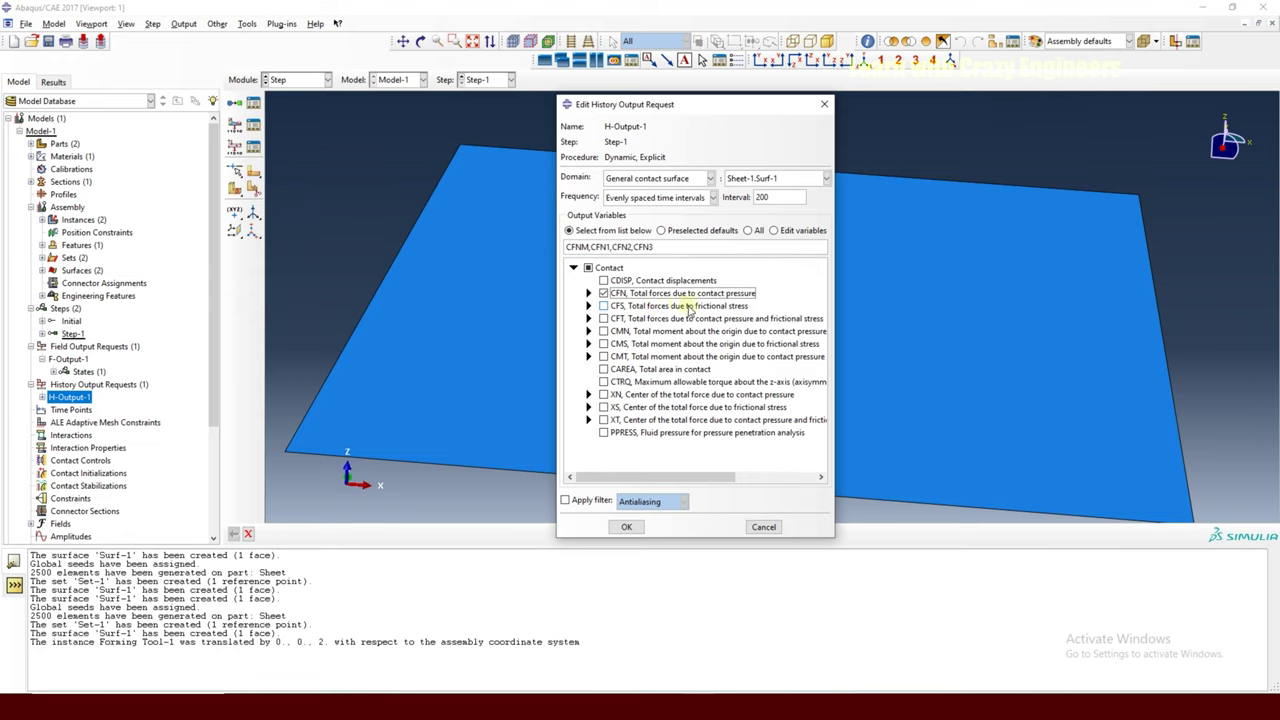
left_click(626, 527)
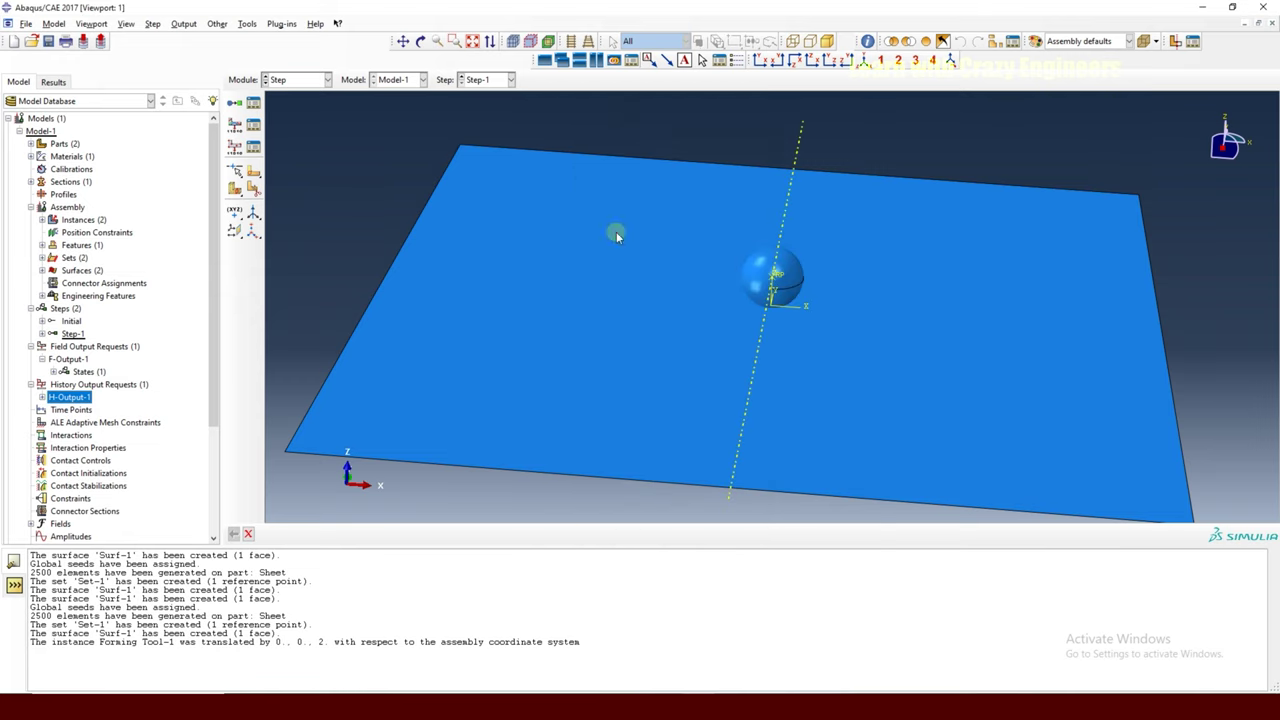
Create a new interaction property of type Contact, keeping the default name.
left_click(76, 437)
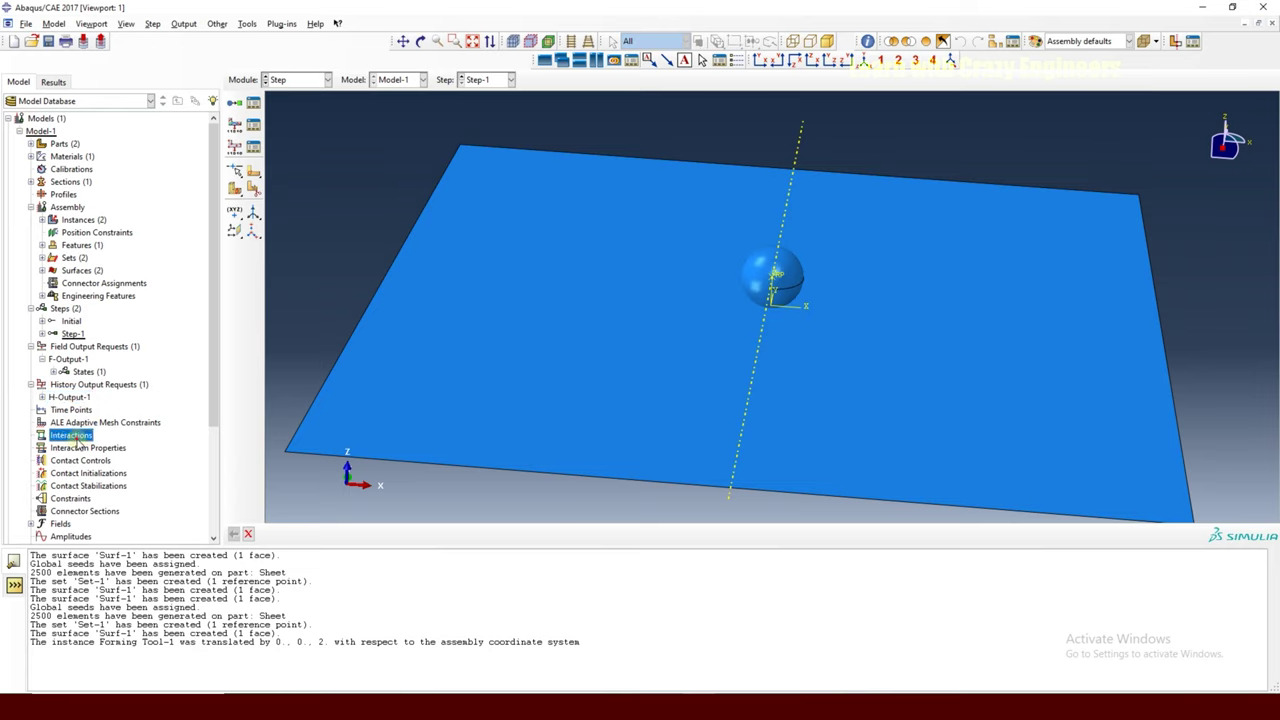
right_click(70, 450)
left_click(95, 459)
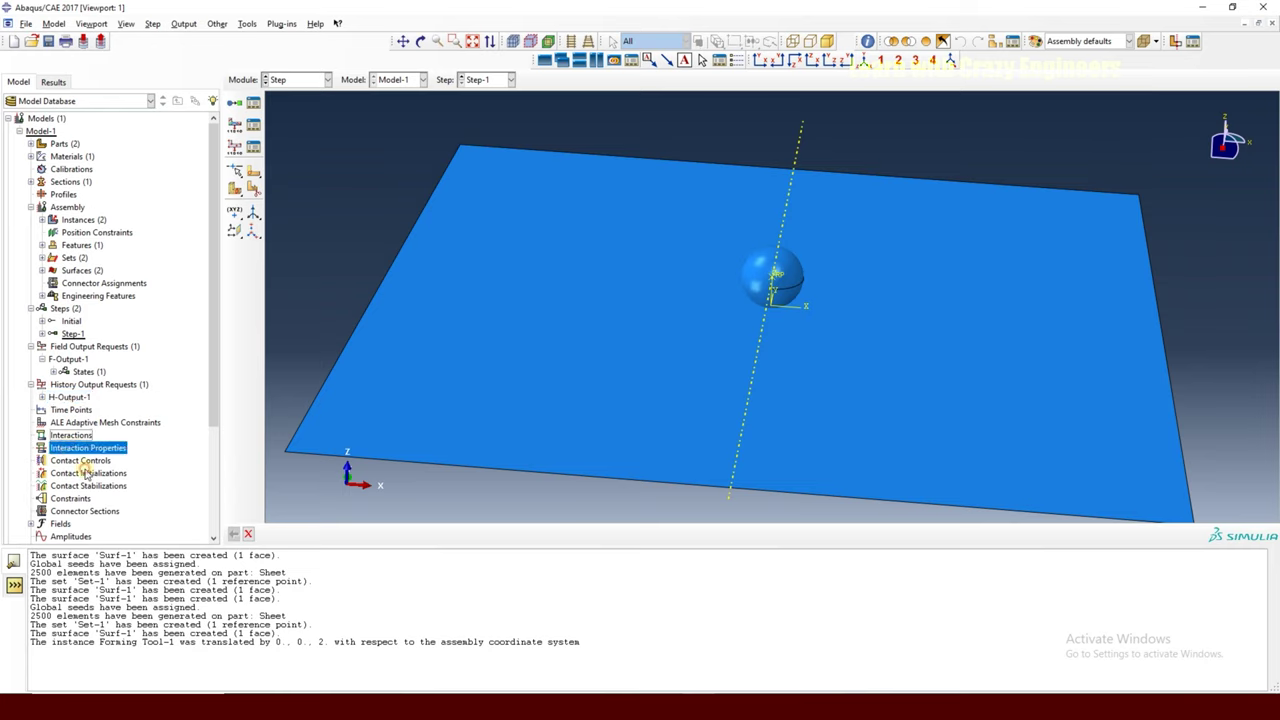
left_click_drag(470, 152, 469, 145)
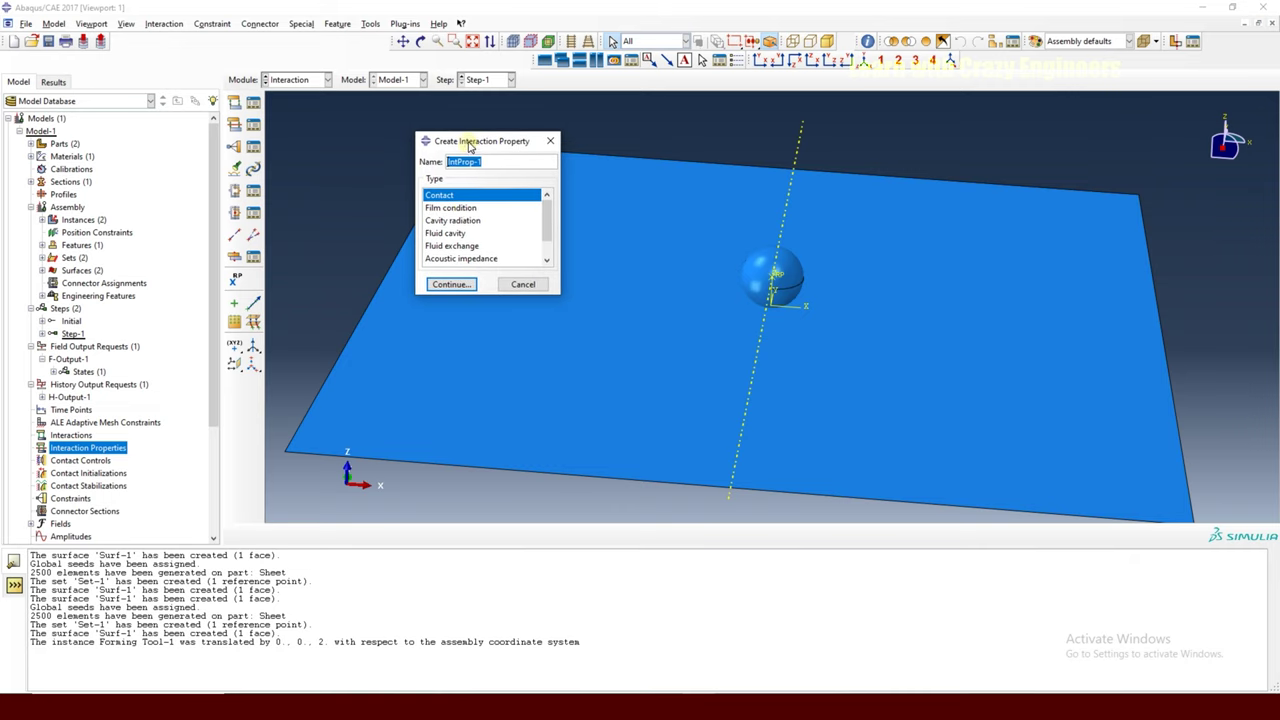
scroll(548, 243, "up", 1)
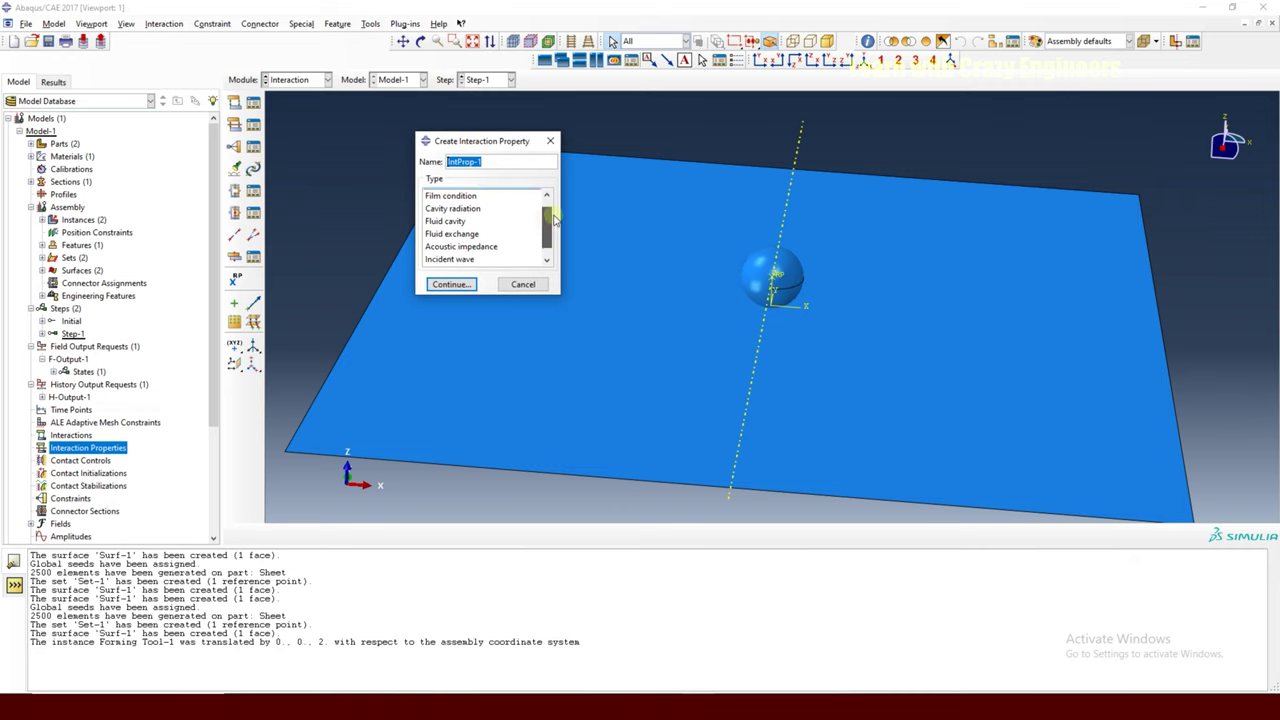
left_click(450, 285)
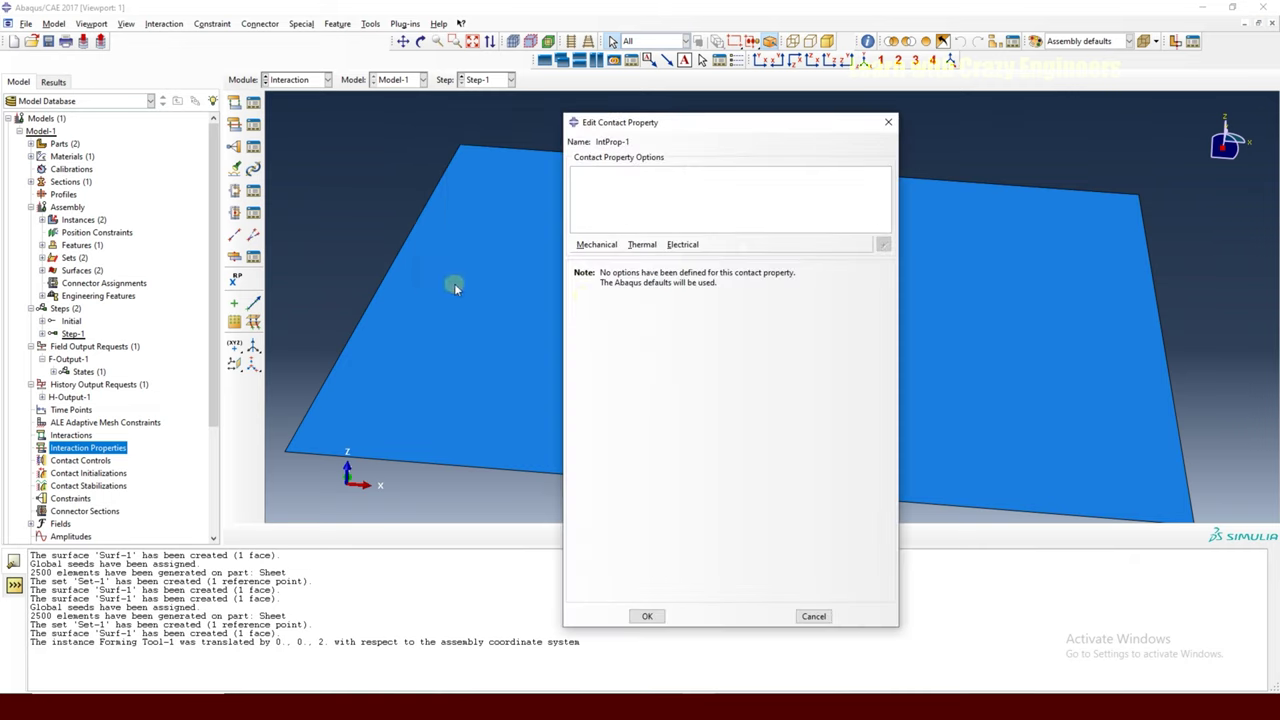
Add tangential behavior to the contact property using the Penalty friction formulation with a friction coefficient of 0.05.
left_click(597, 245)
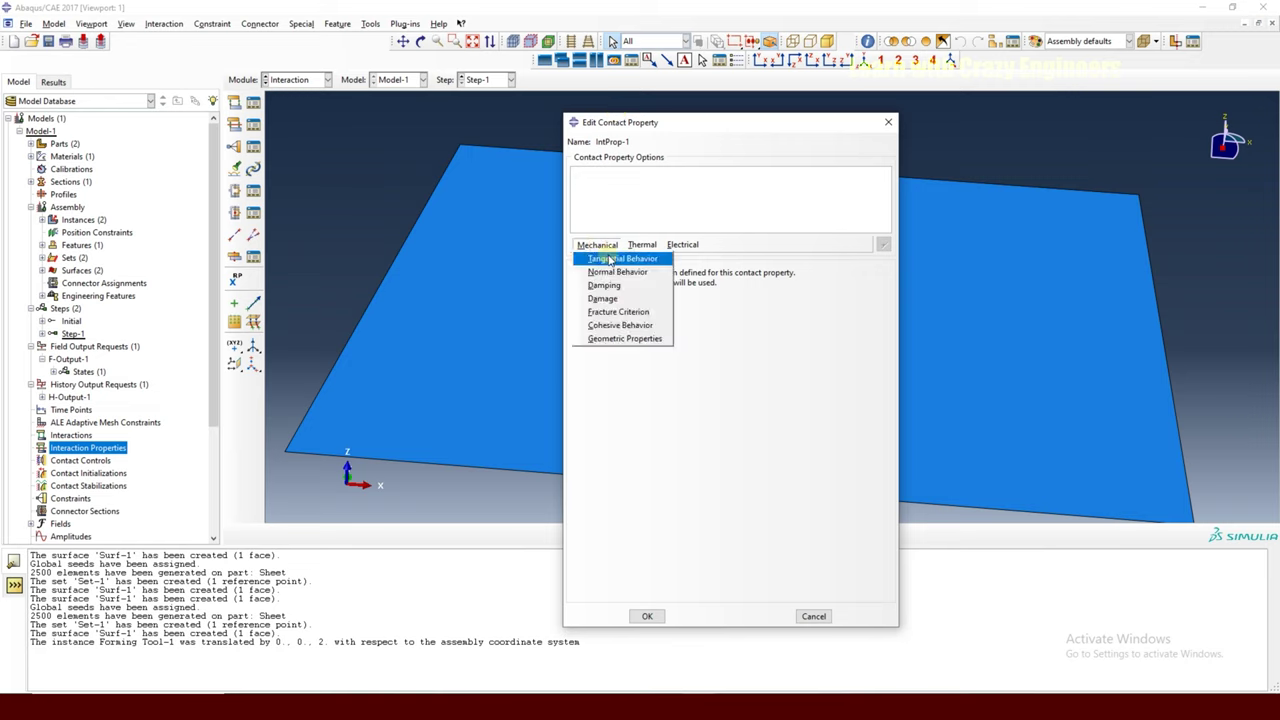
left_click(612, 259)
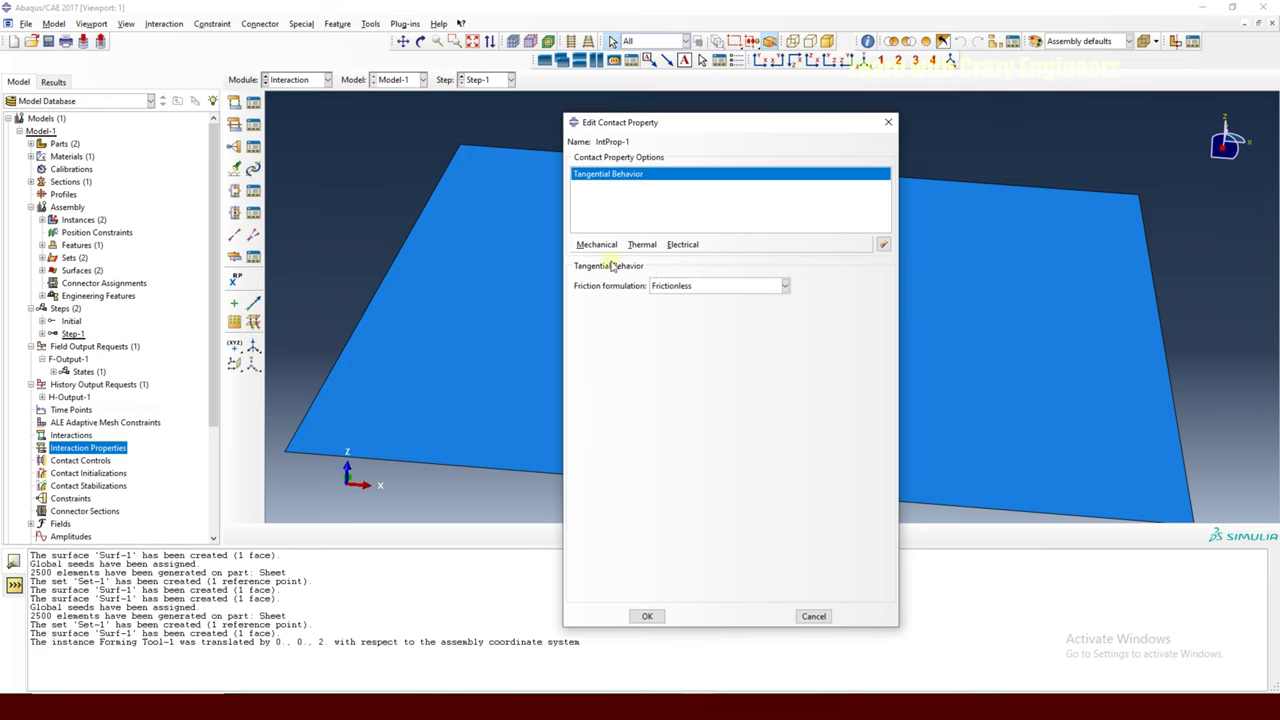
left_click(685, 287)
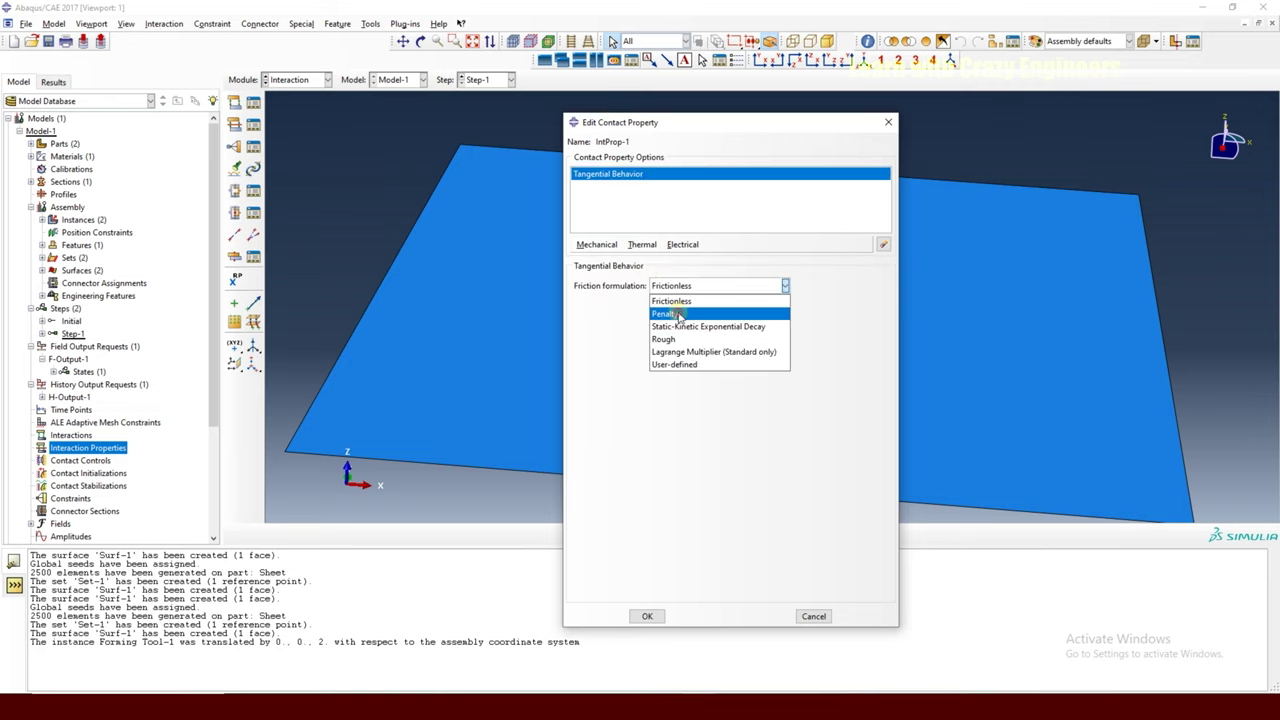
left_click(679, 310)
left_click(600, 426)
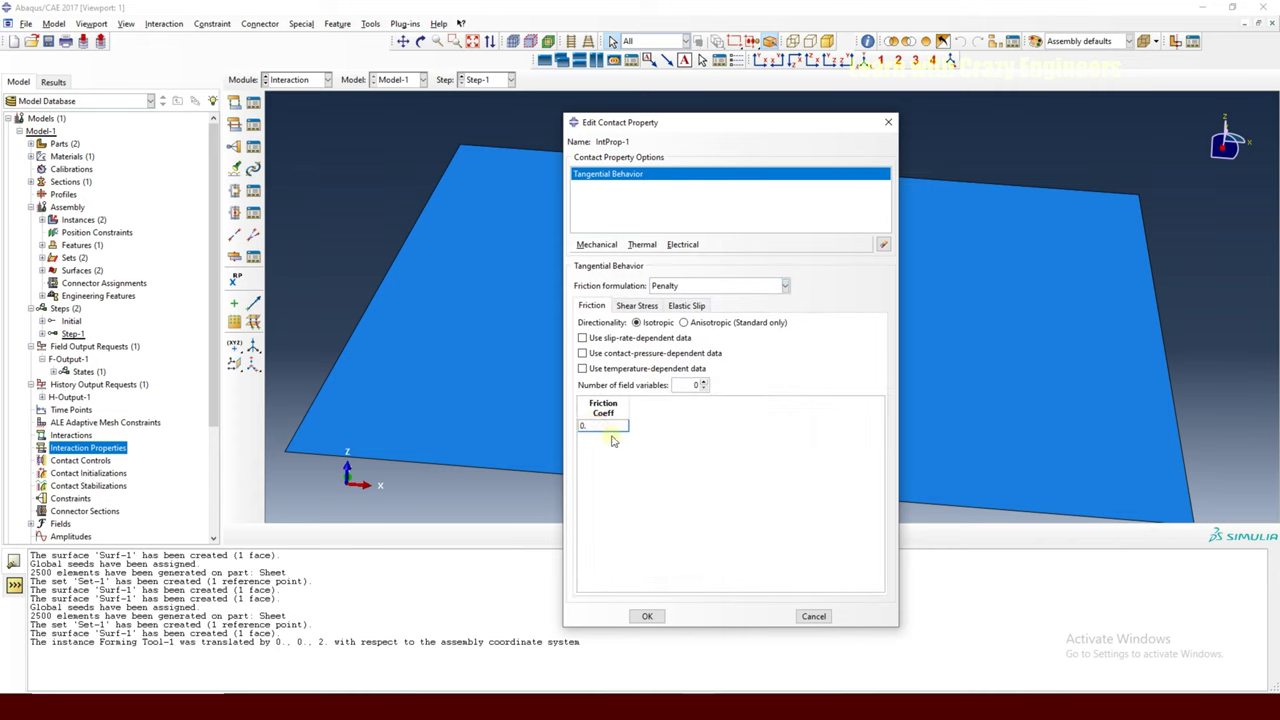
type("0.05")
key("Return")
left_click(610, 428)
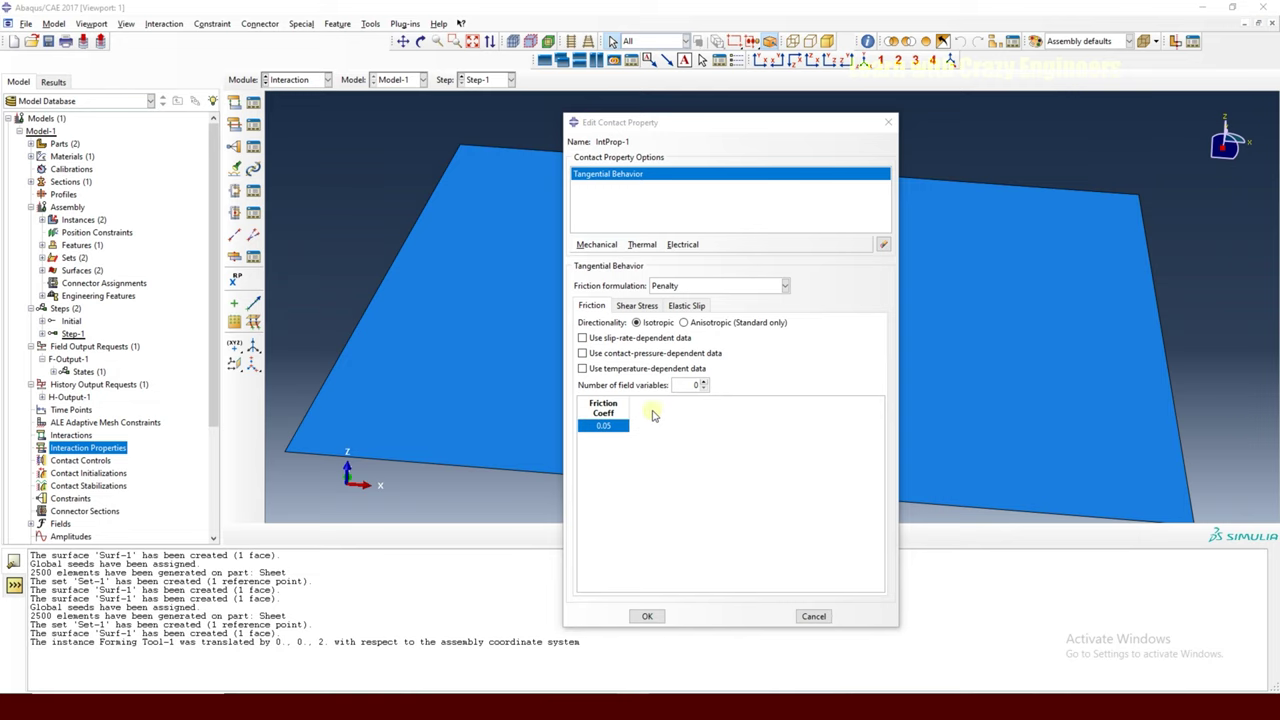
Add normal behavior with "Hard" Contact pressure-overclosure, allowing separation after contact, and save the contact property.
left_click(596, 244)
left_click(603, 273)
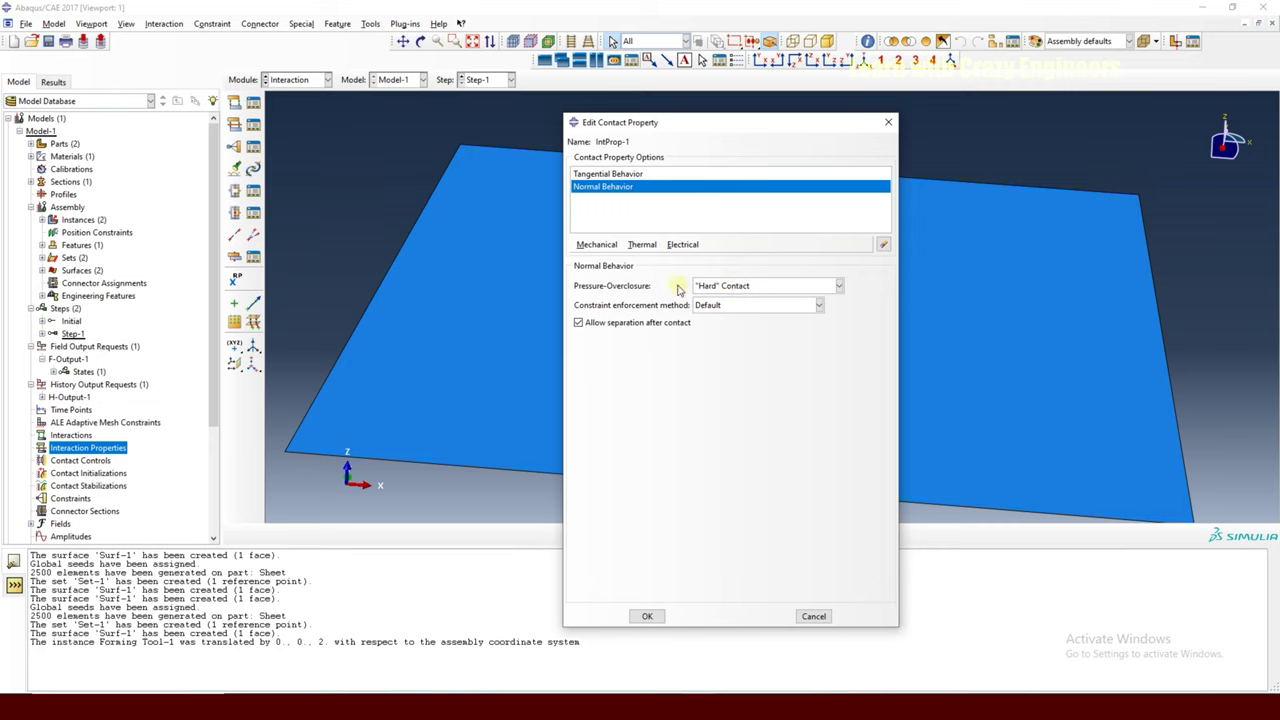
left_click(600, 245)
left_click(812, 457)
left_click(647, 616)
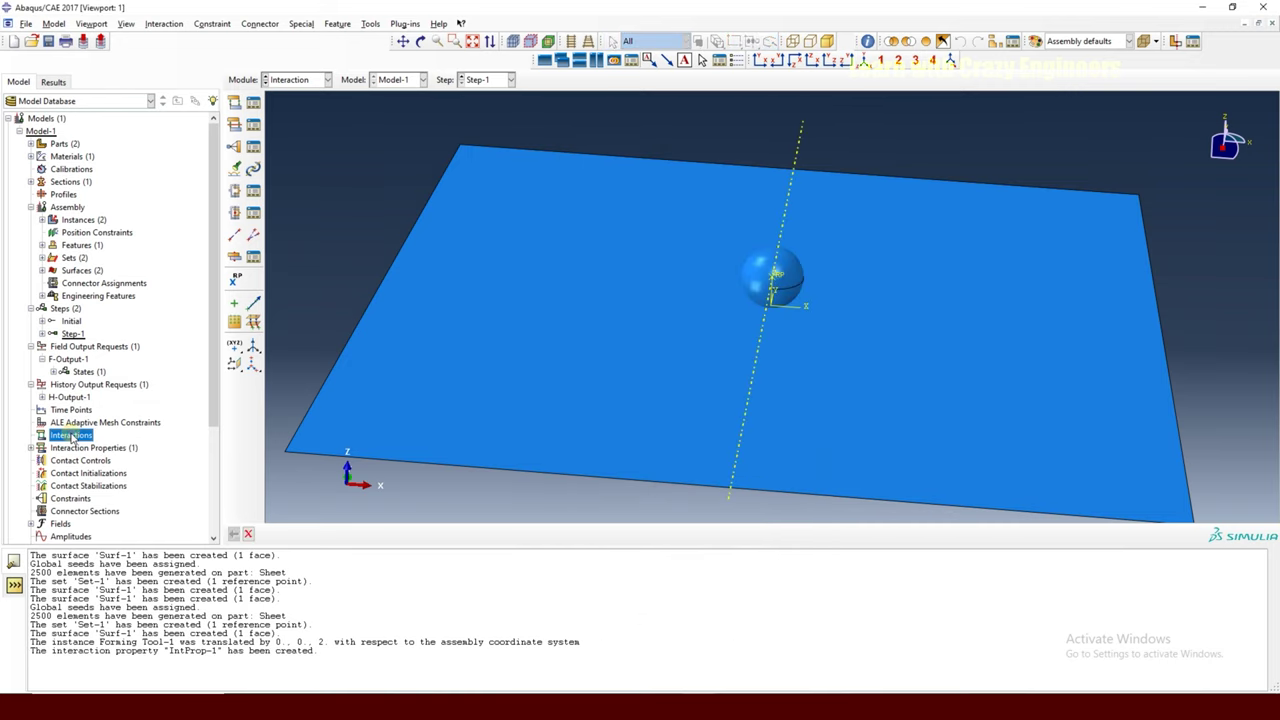
Create a General contact (Explicit) interaction in Step-1, keeping the default name.
right_click(66, 438)
left_click(110, 485)
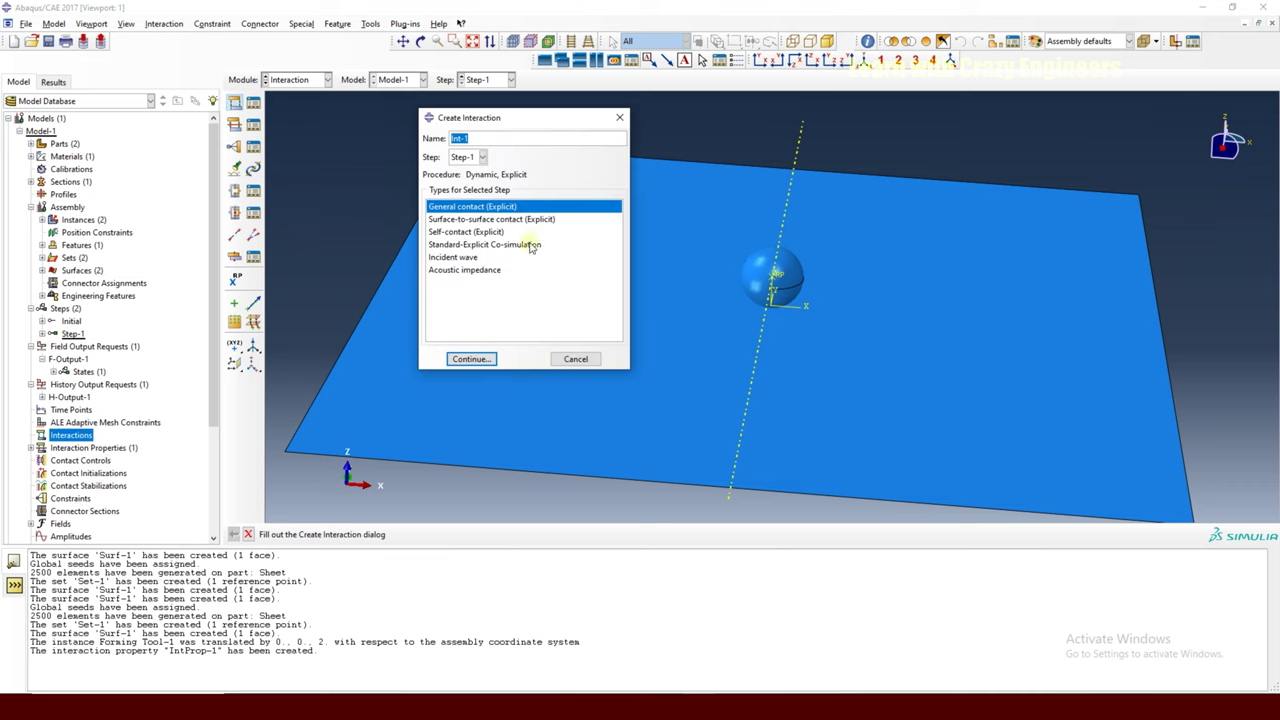
left_click(471, 358)
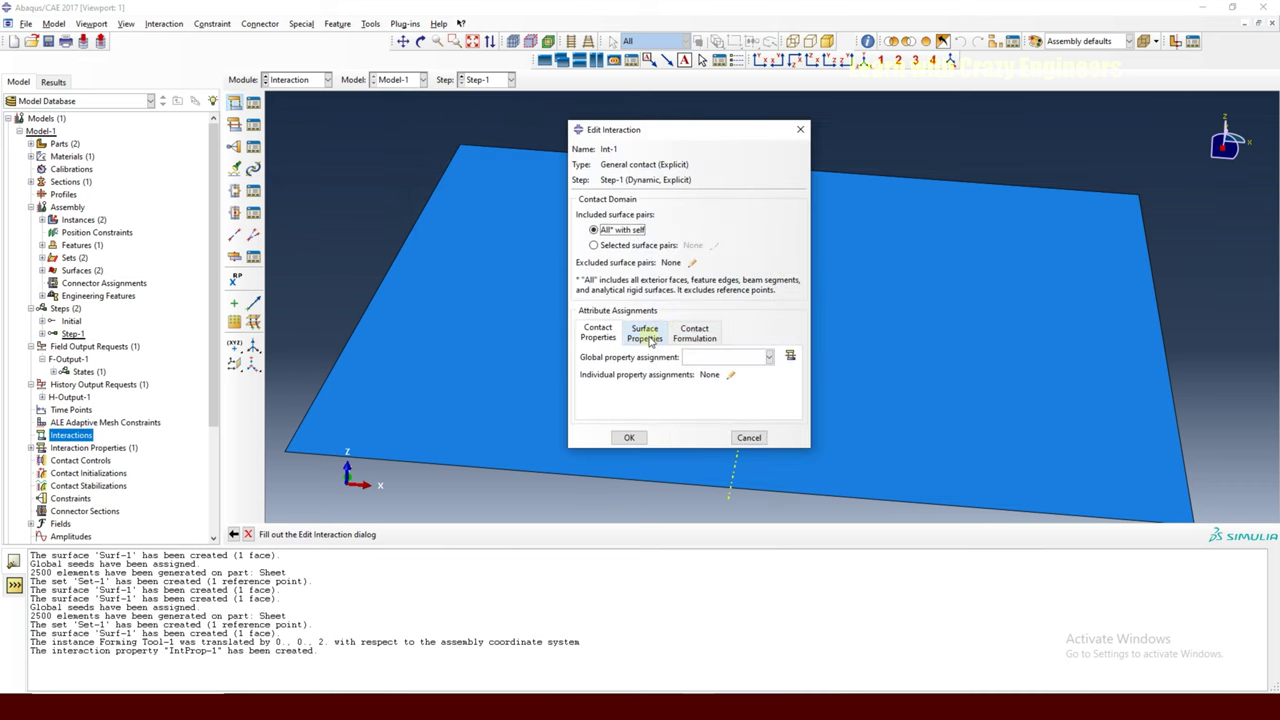
Restrict the contact domain to selected surface pairs and include Sheet-1.Surf-1 with Forming Tool-1.Surf-1.
left_click(637, 246)
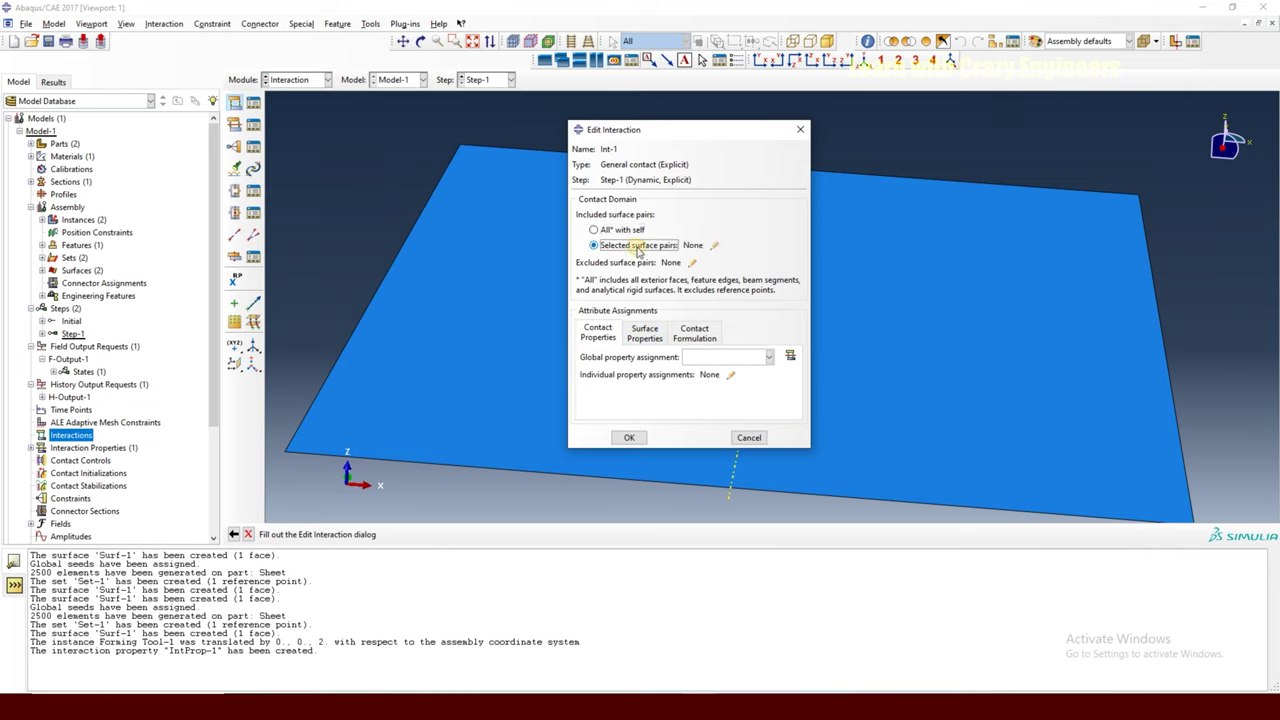
left_click(712, 247)
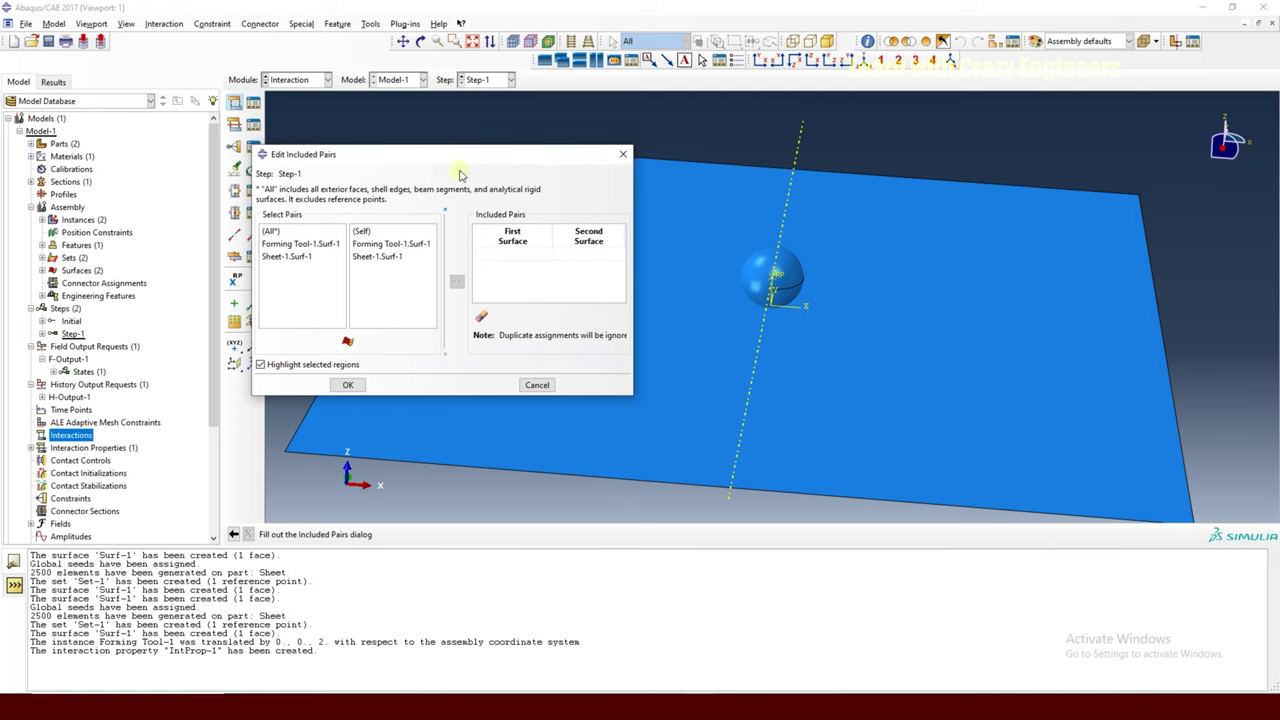
left_click(290, 257)
left_click(374, 245)
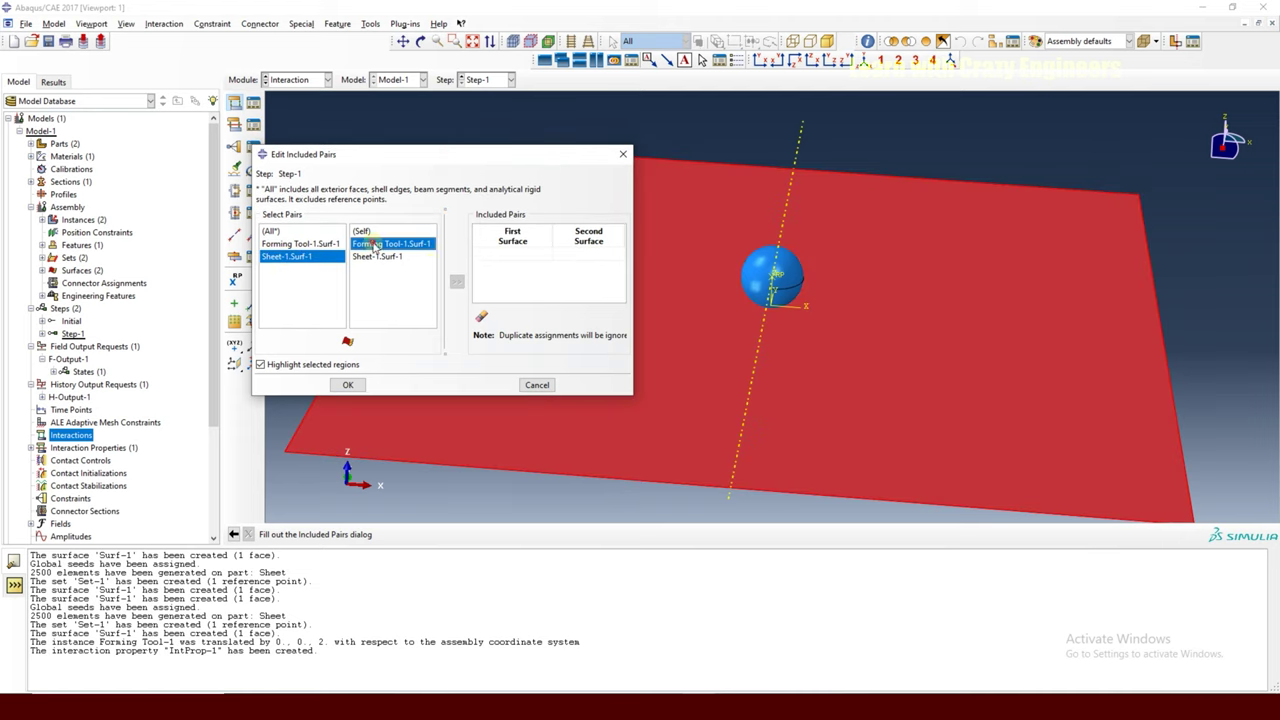
left_click(455, 284)
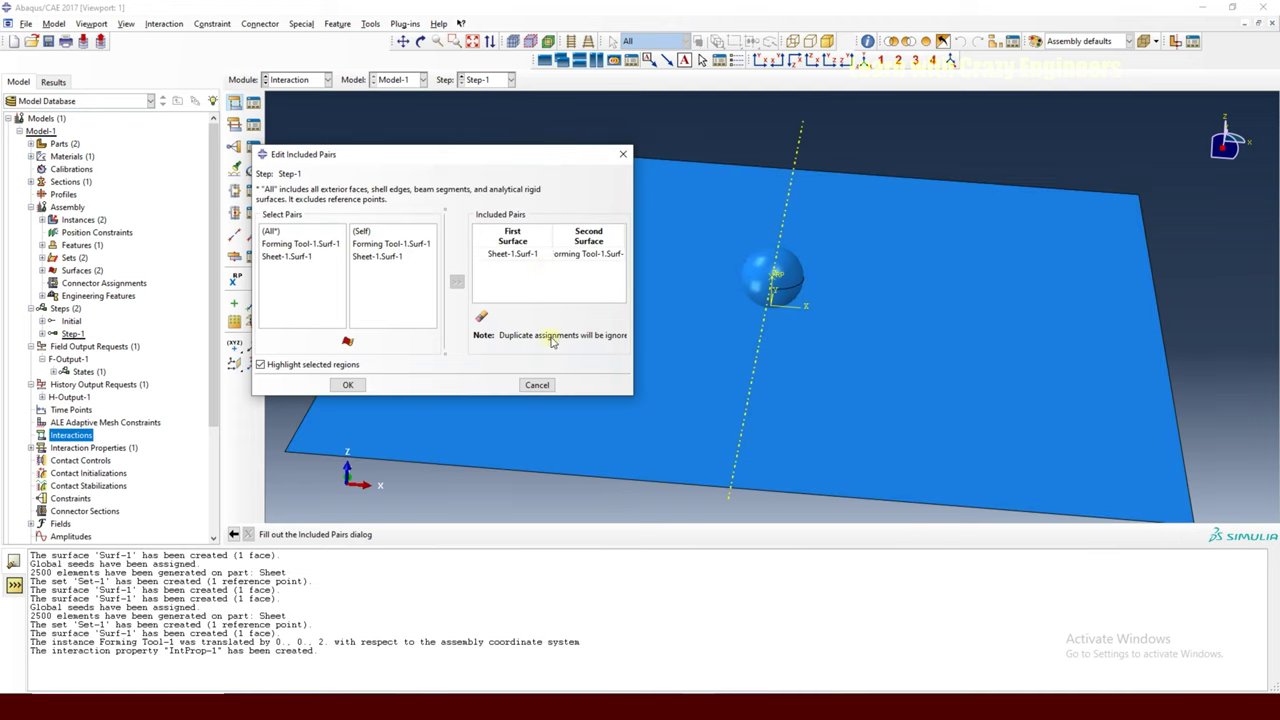
left_click(348, 385)
Assign IntProp-1 as the global contact property and save the interaction.
left_click(723, 360)
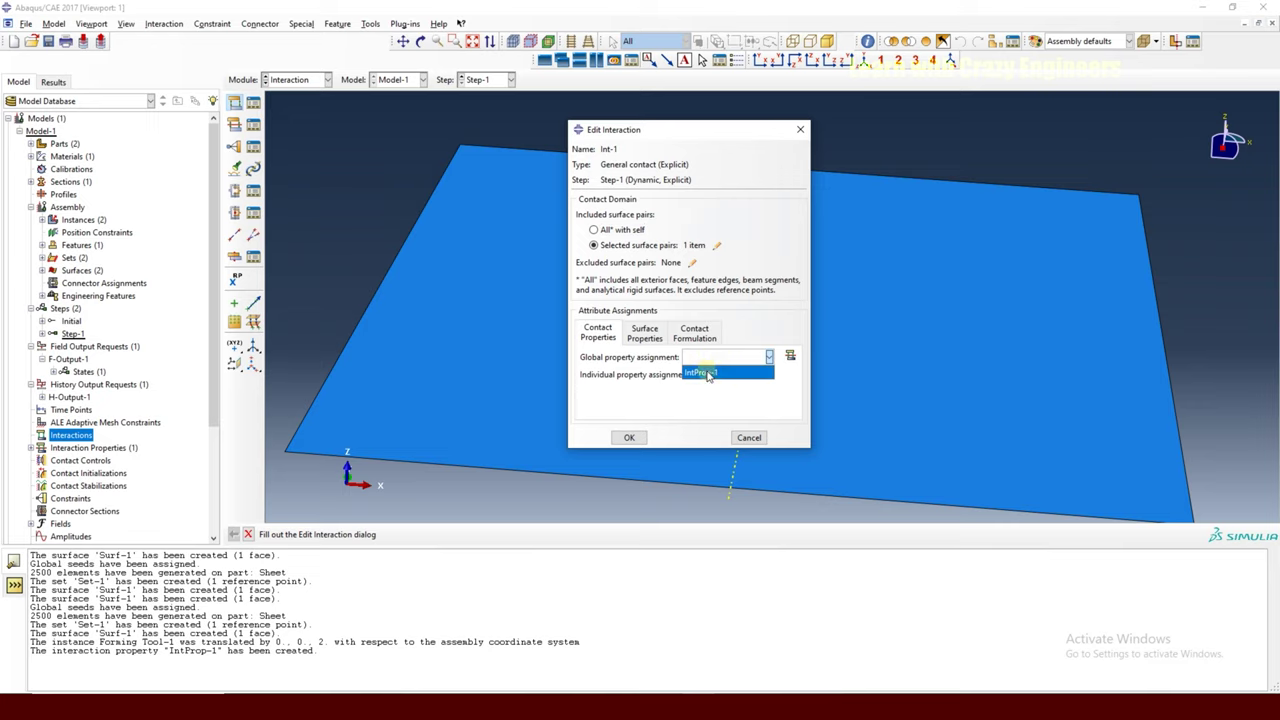
left_click(708, 374)
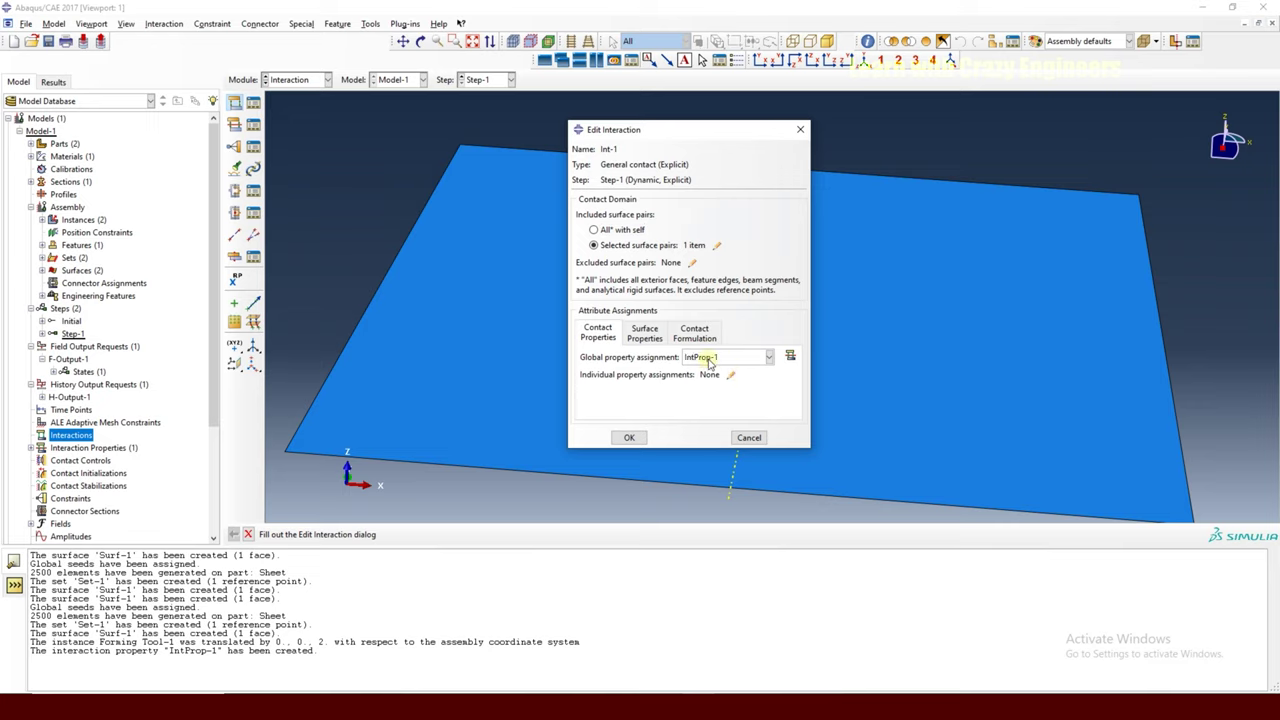
left_click(628, 437)
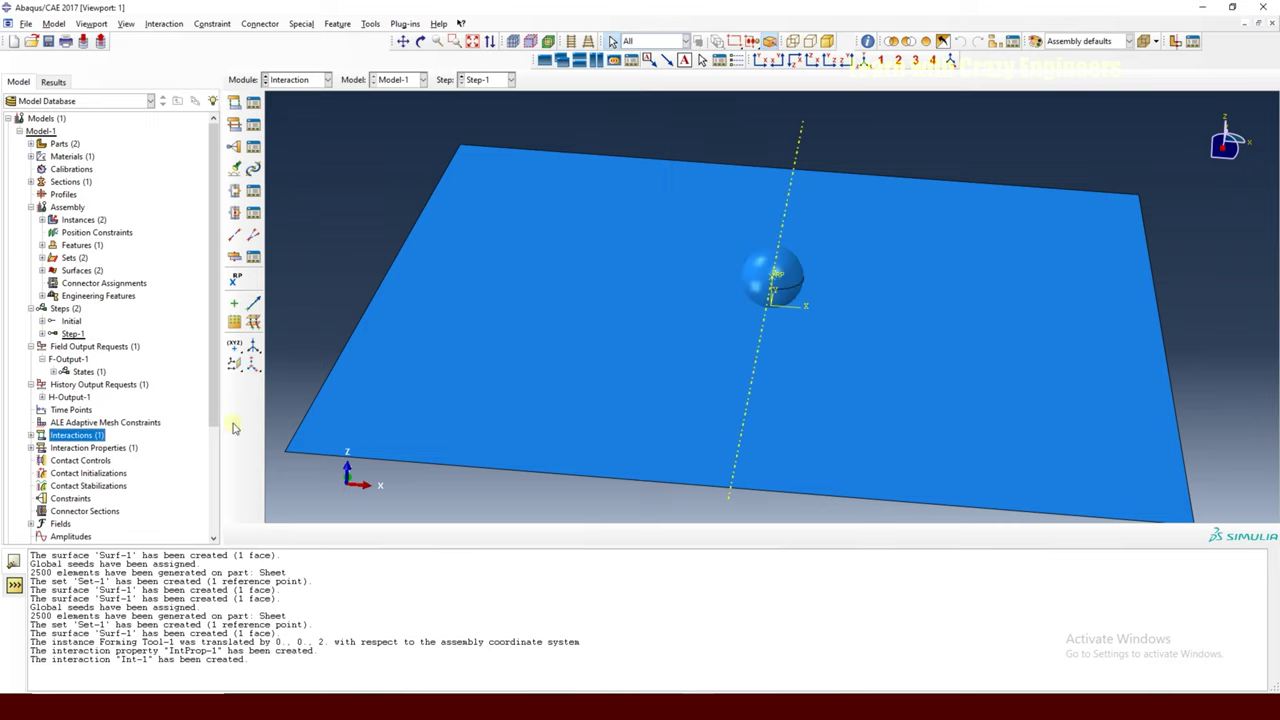
Start a mechanical Symmetry/Antisymmetry/Encastre boundary condition in Step-1, keeping the default name BC-1.
left_click_drag(214, 400, 191, 497)
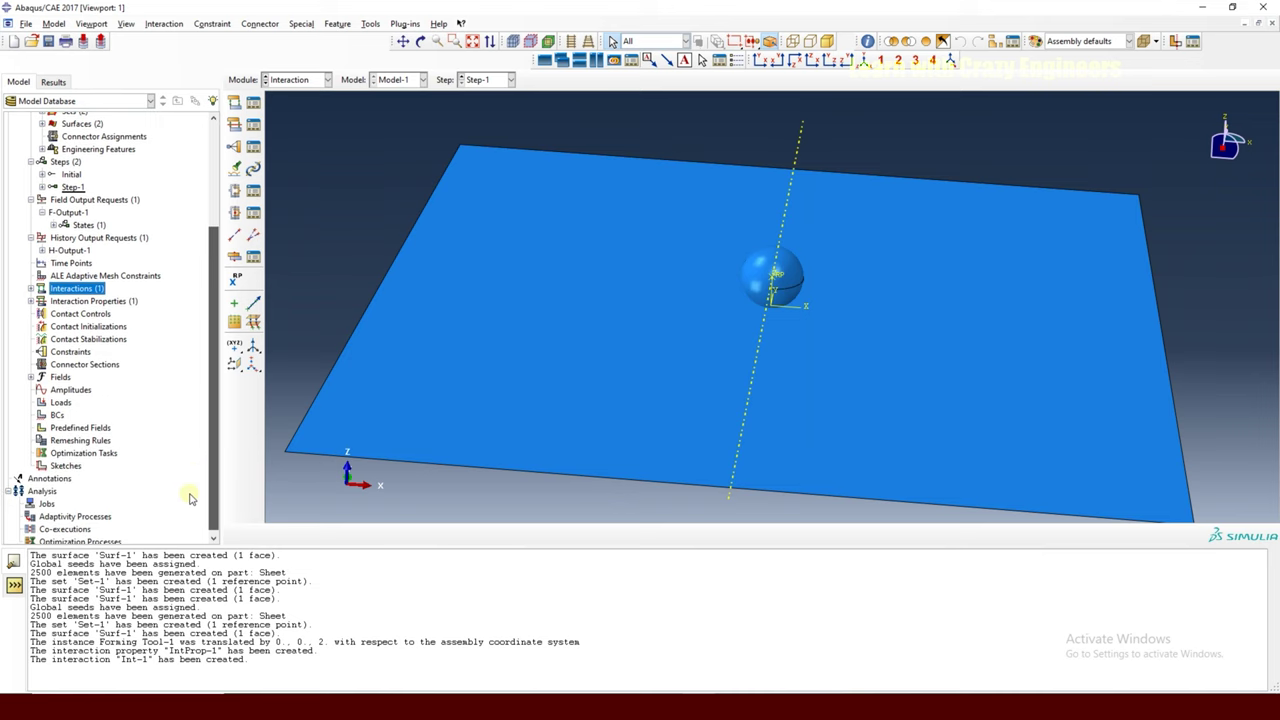
double_click(57, 416)
left_click(59, 402)
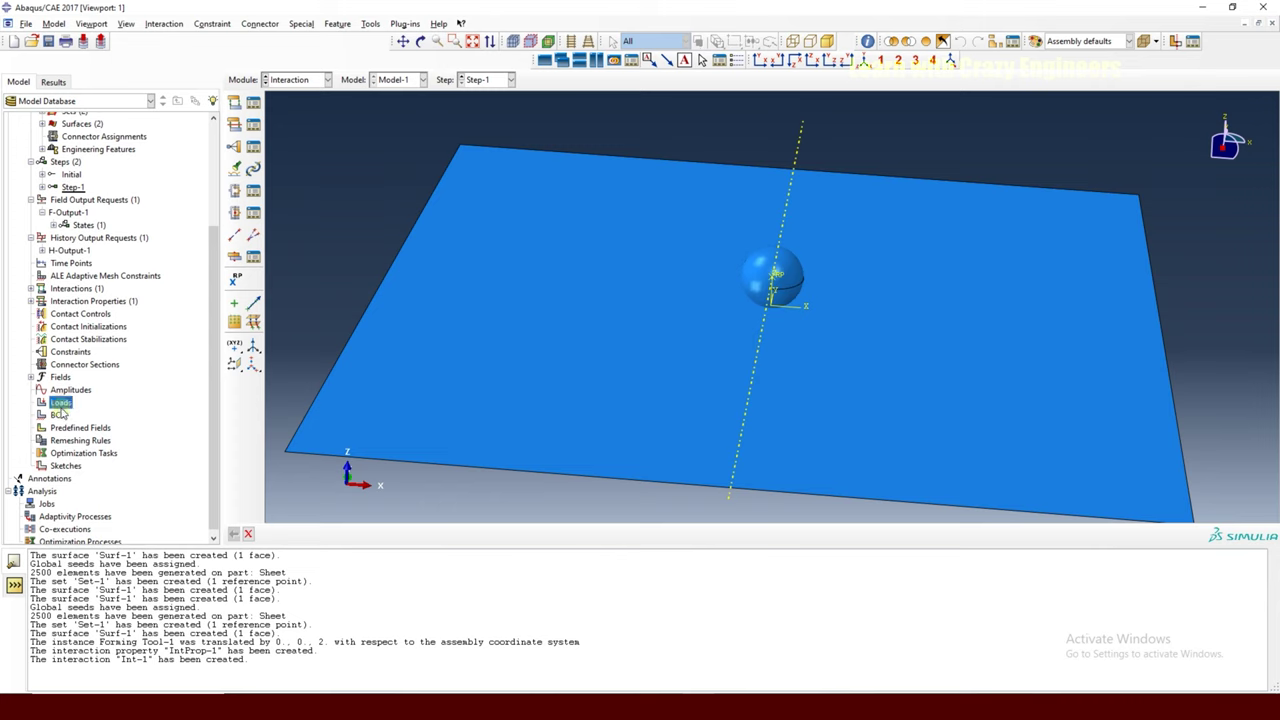
right_click(58, 415)
left_click(86, 446)
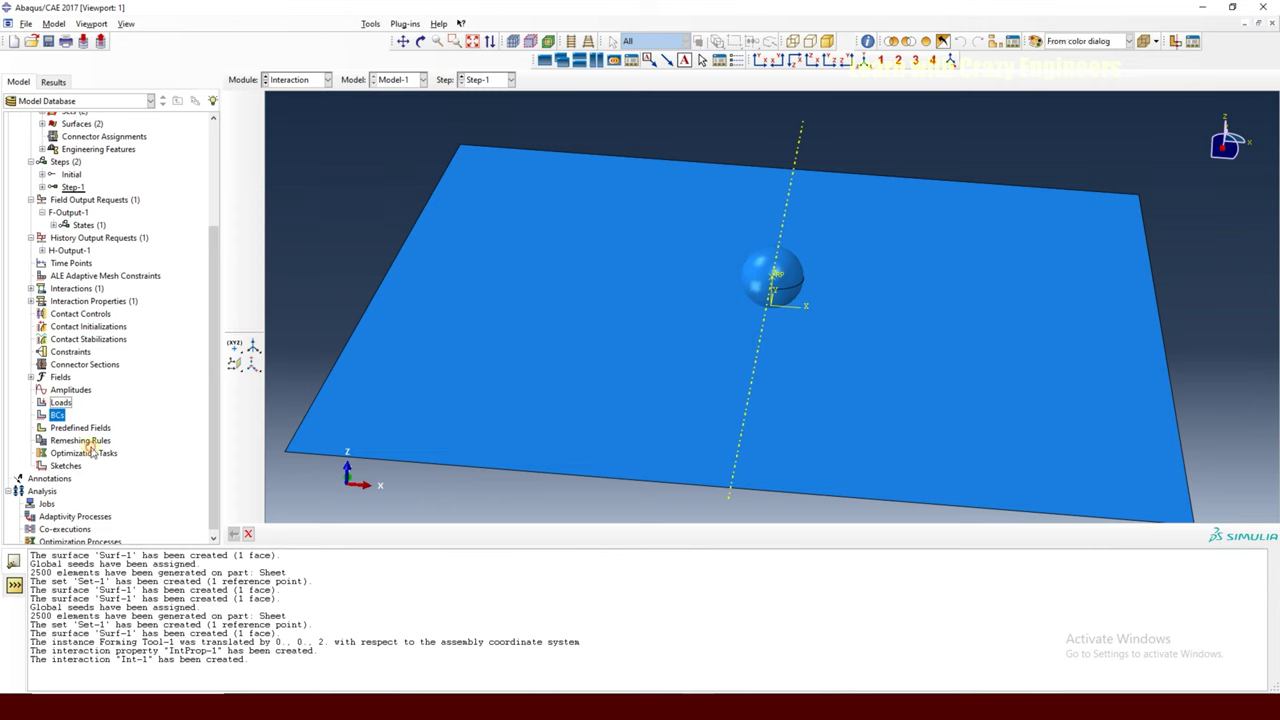
left_click_drag(500, 159, 102, 163)
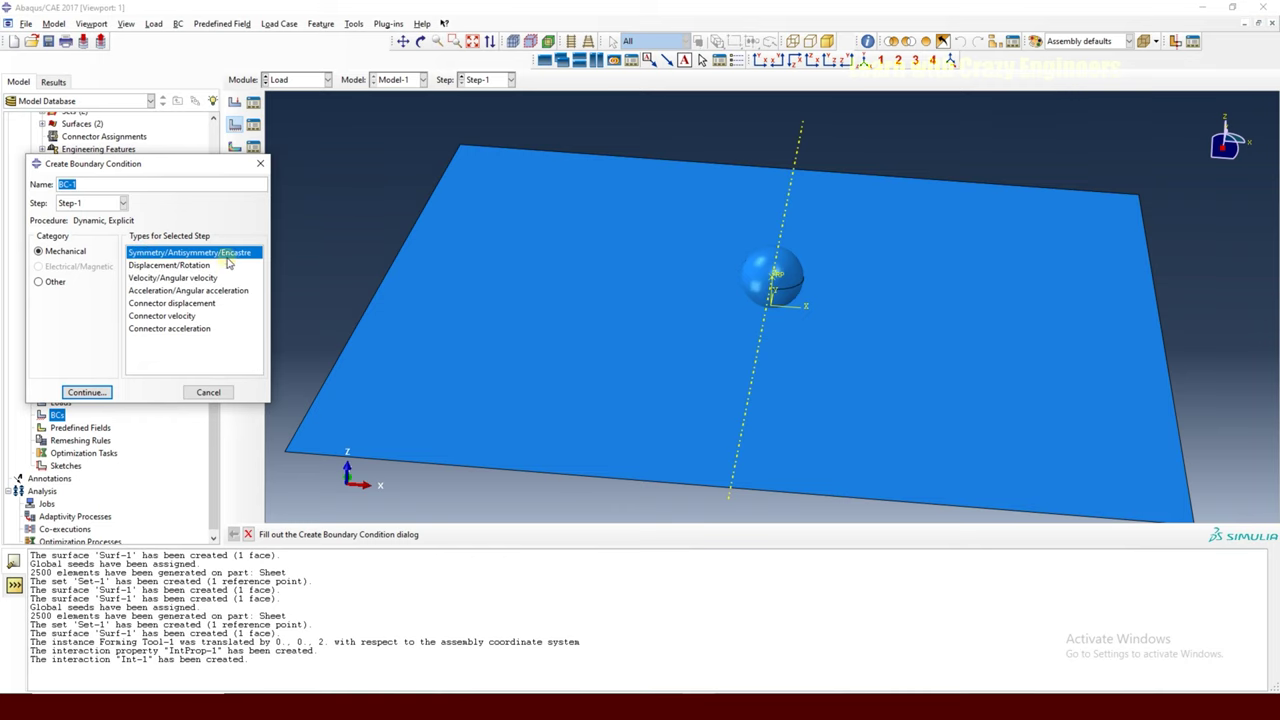
left_click(88, 392)
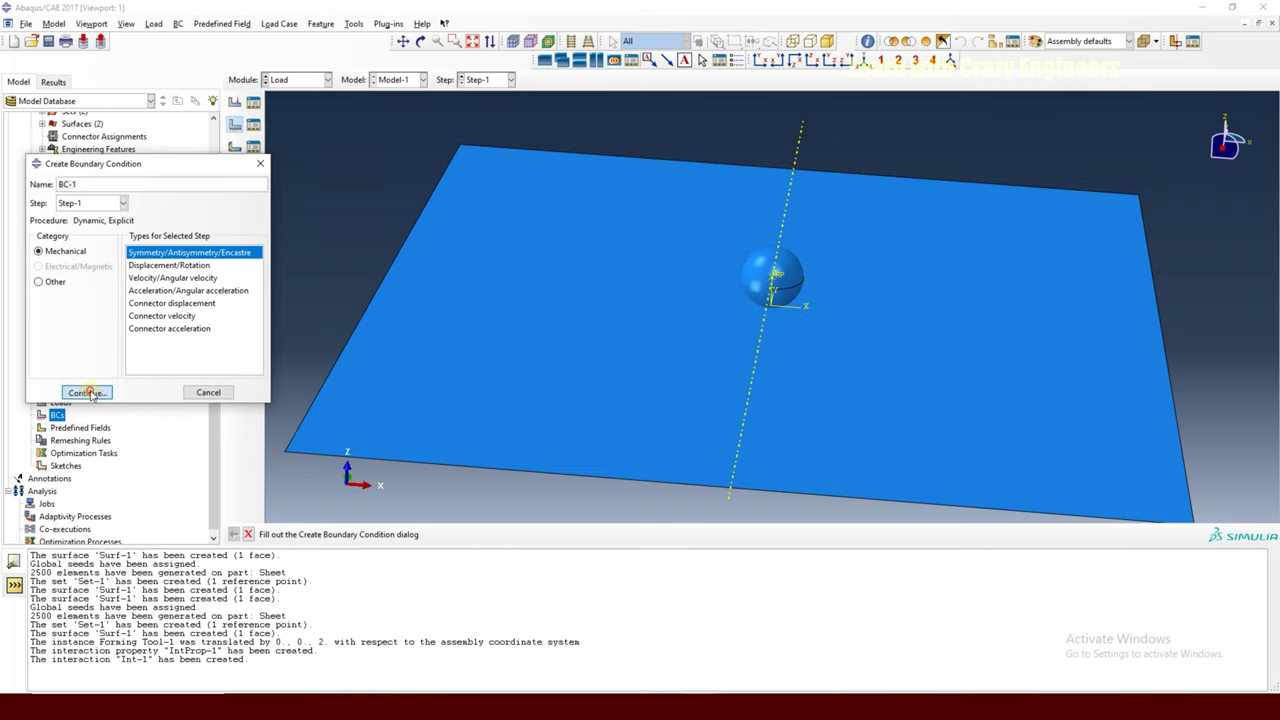
Use the sheet's four outer edges as the region Set-1 and fix them with the ENCASTRE condition.
left_click(414, 229)
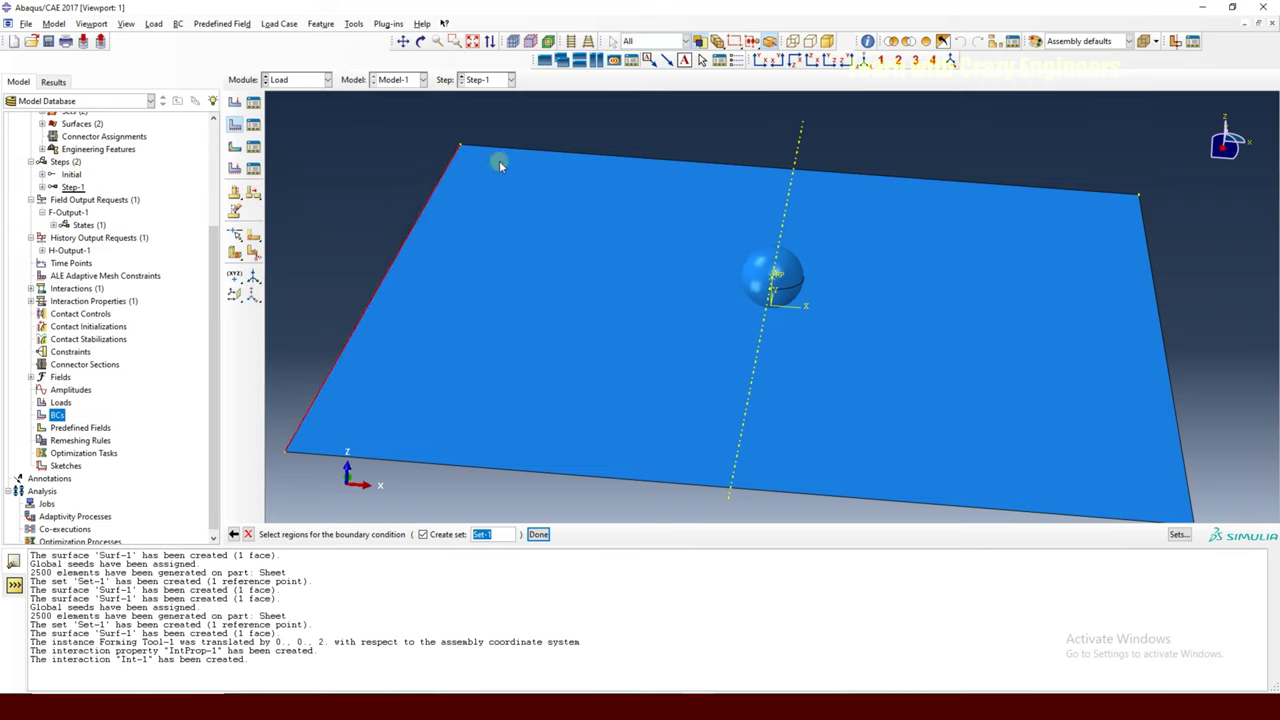
left_click(544, 152)
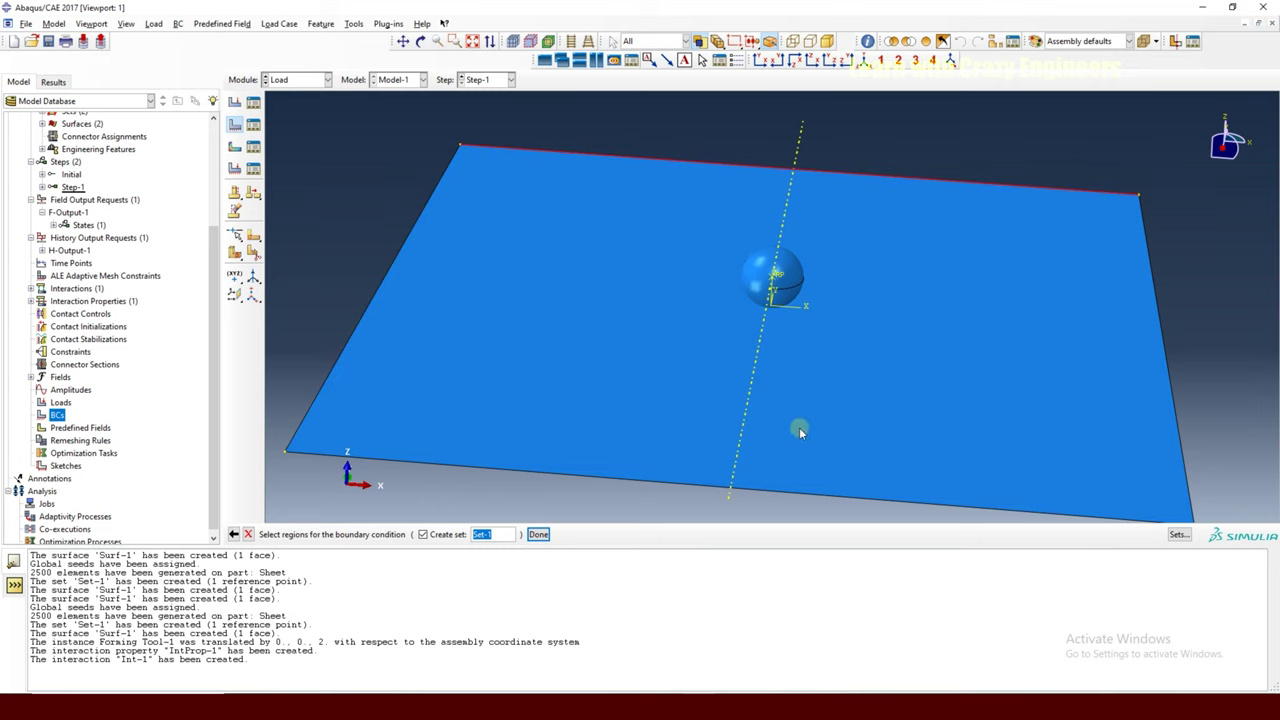
left_click(400, 290)
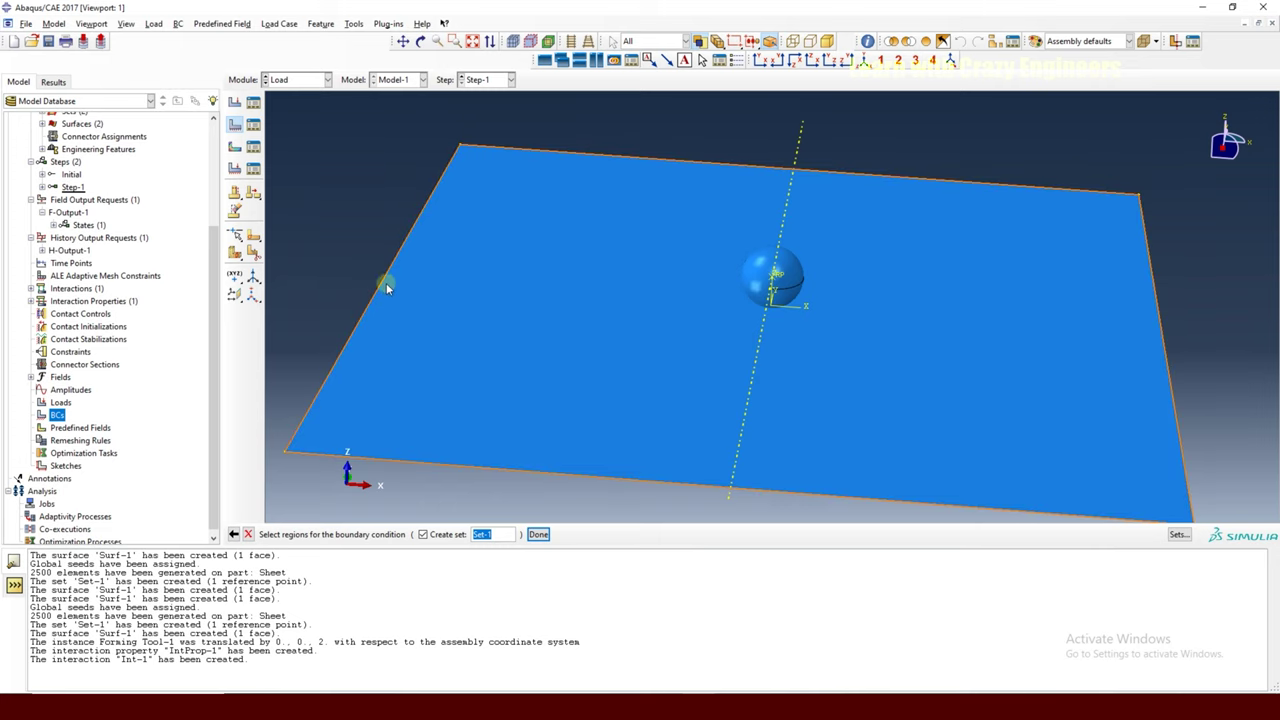
left_click(529, 150)
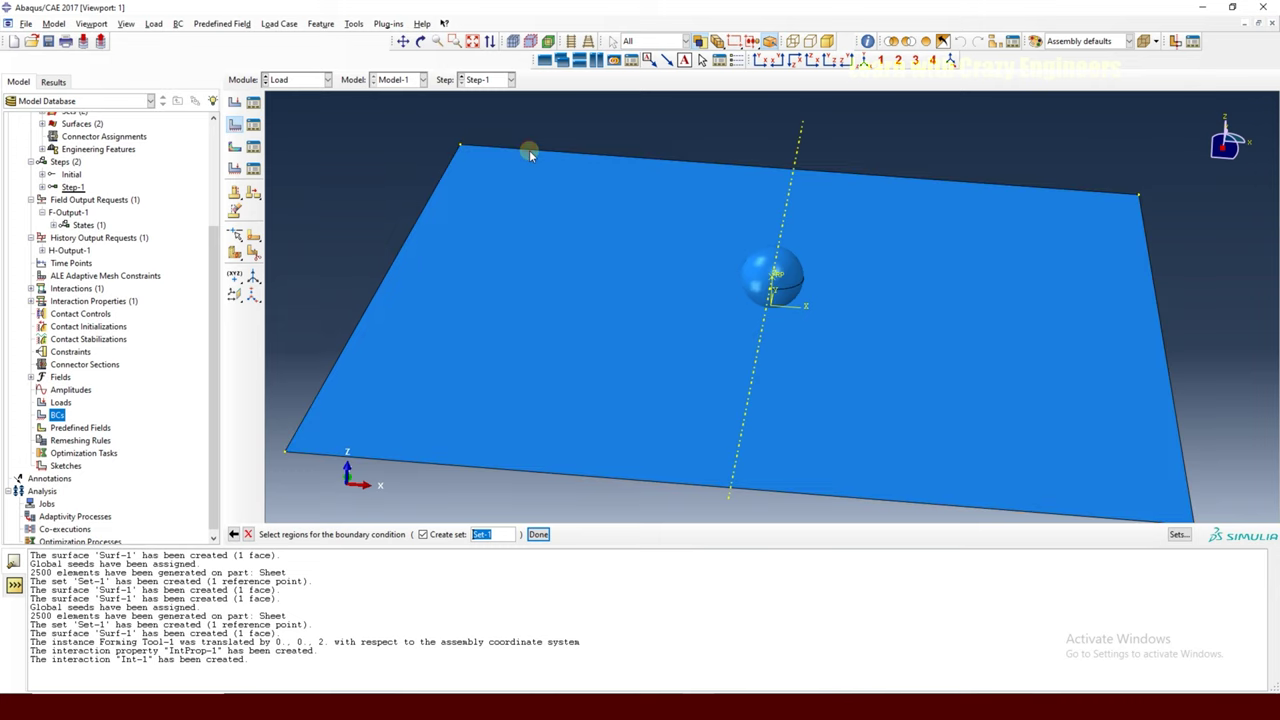
left_click(438, 186, "shift")
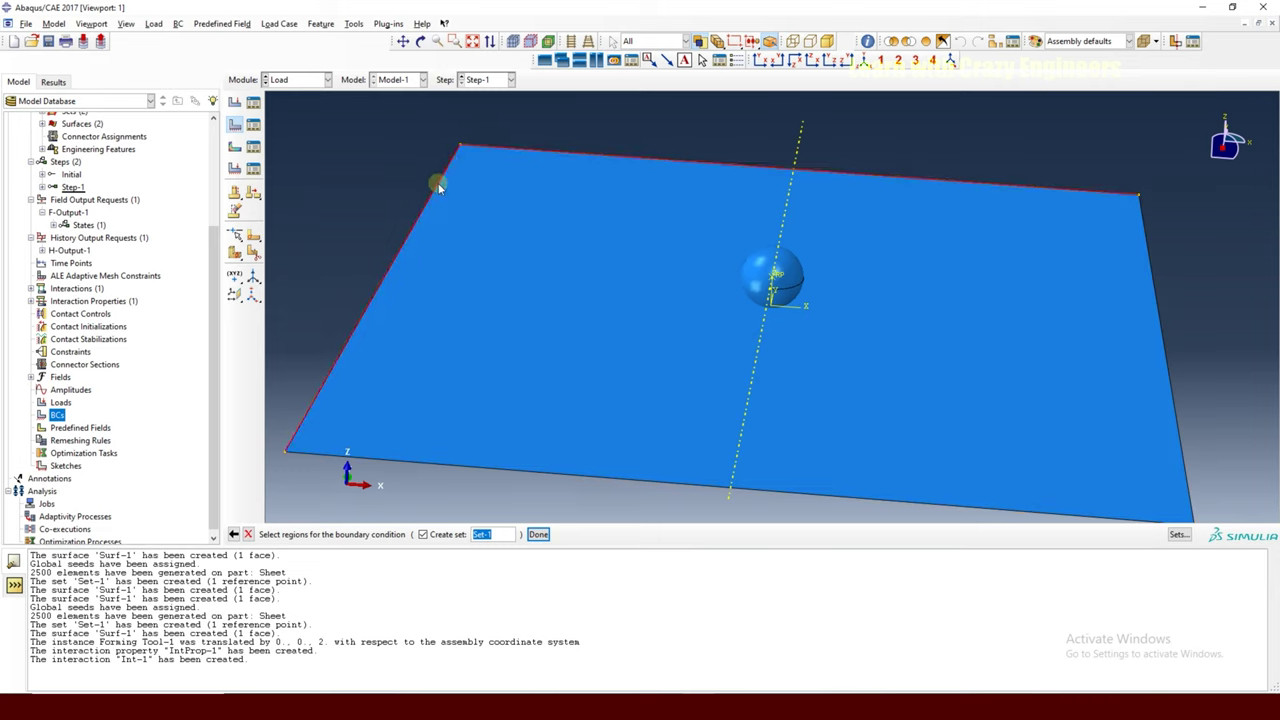
left_click(421, 463, "shift")
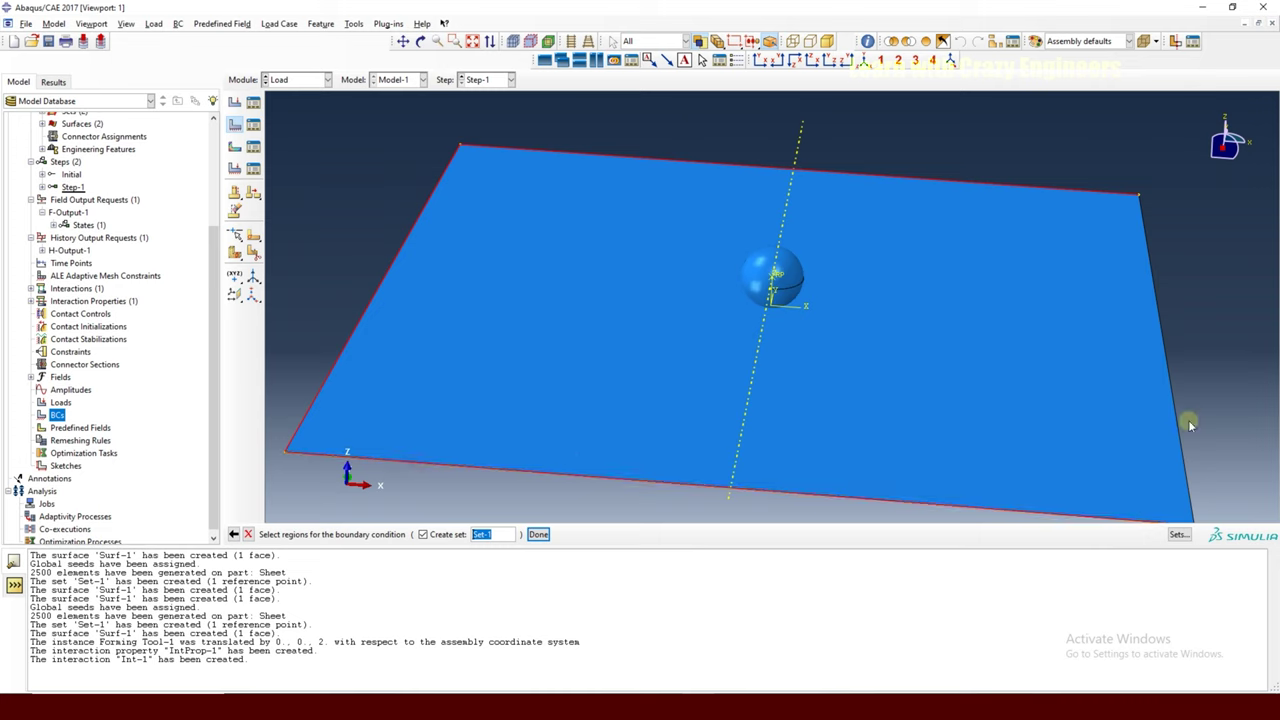
left_click(1170, 372, "shift")
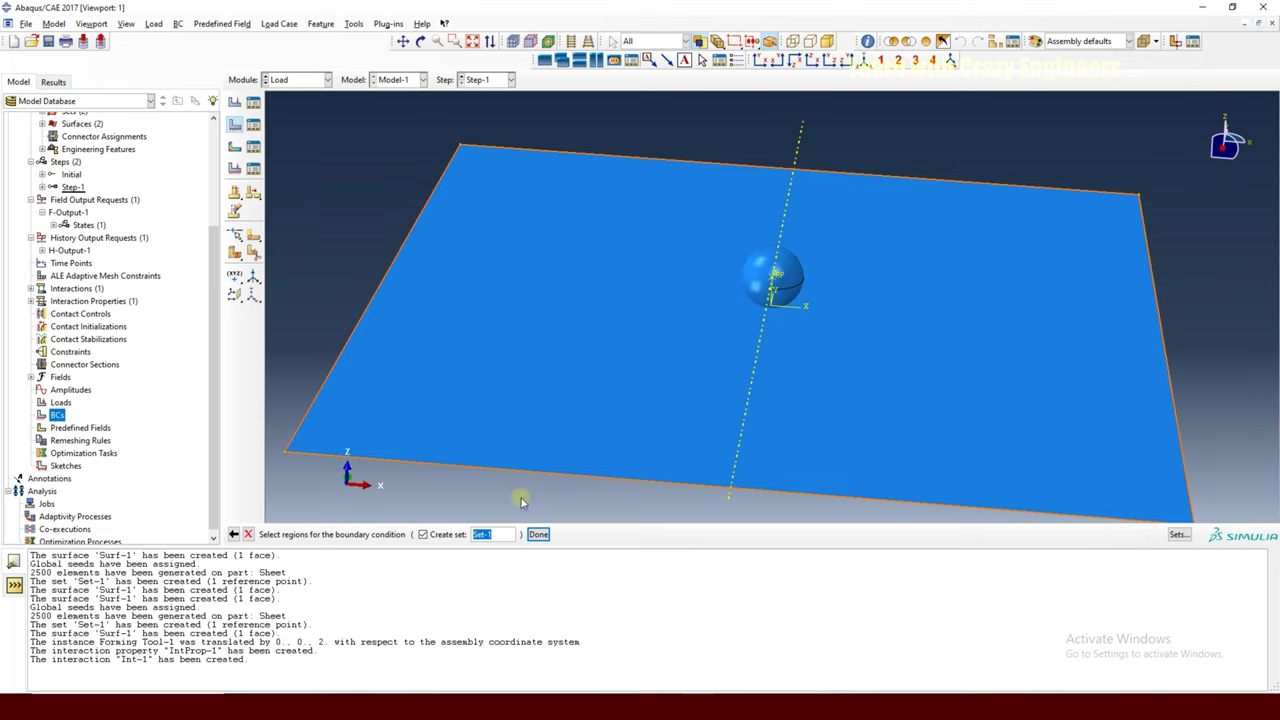
left_click(538, 534)
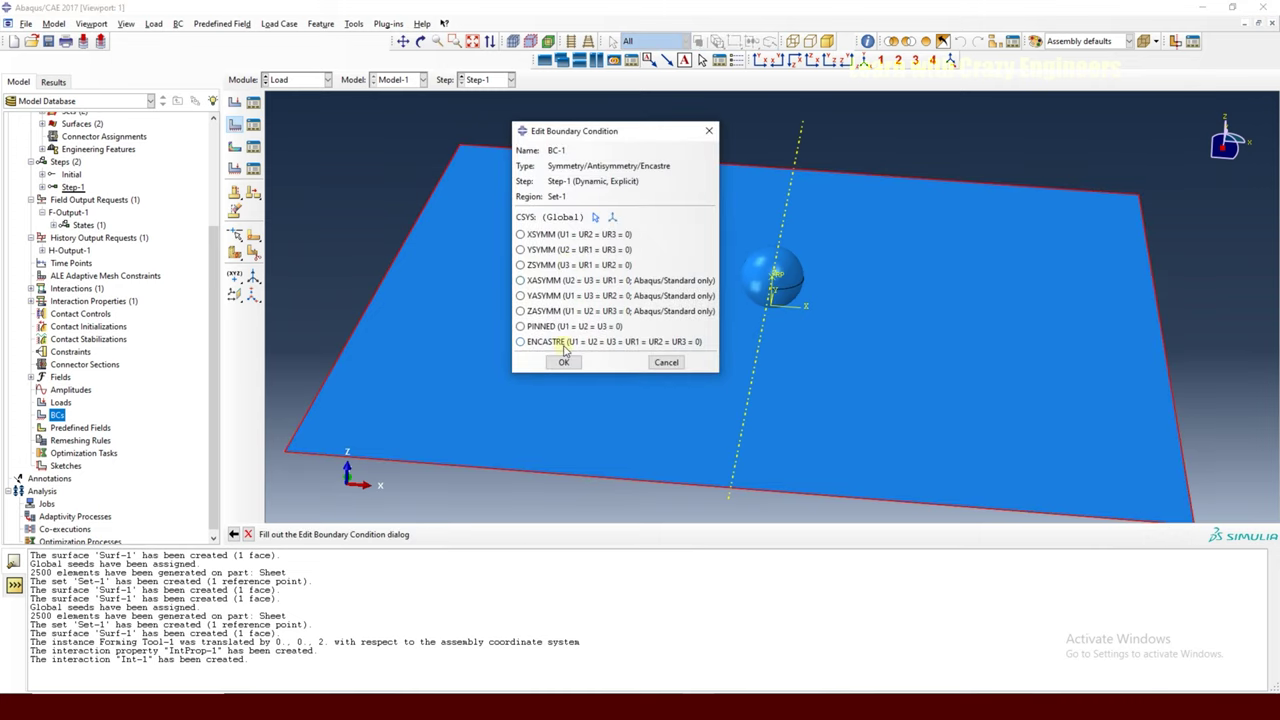
left_click(520, 343)
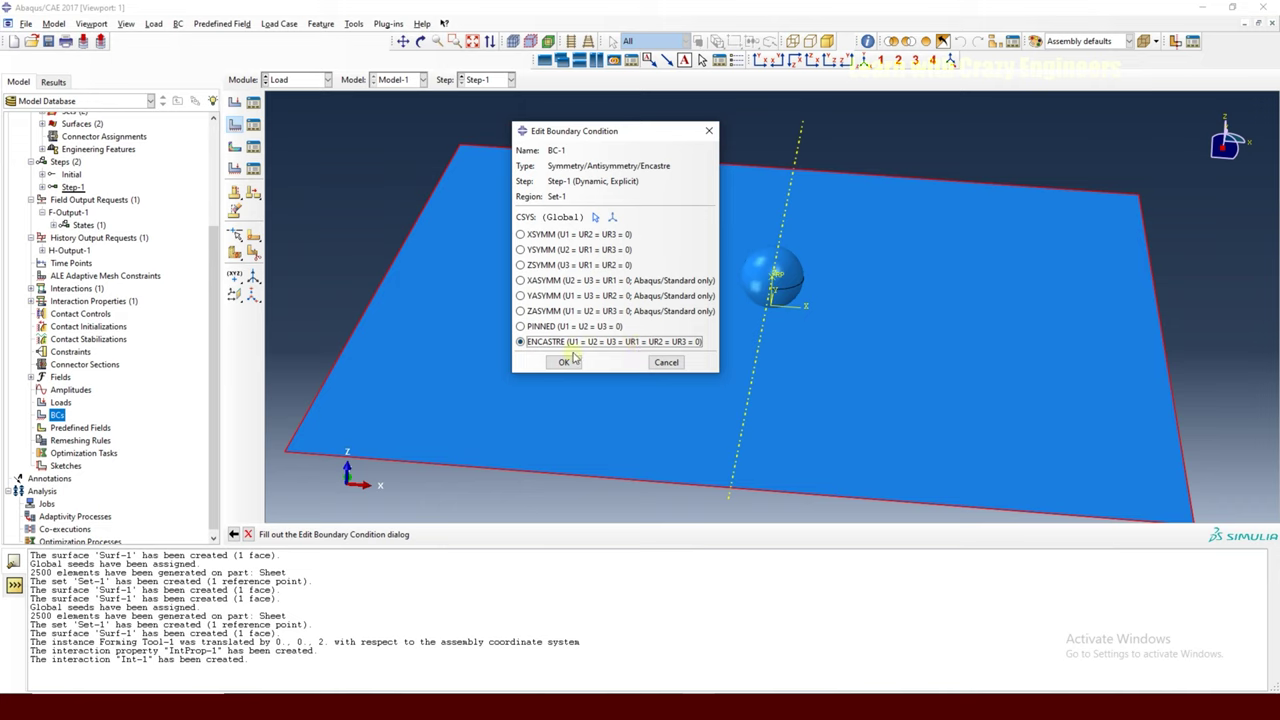
left_click(562, 362)
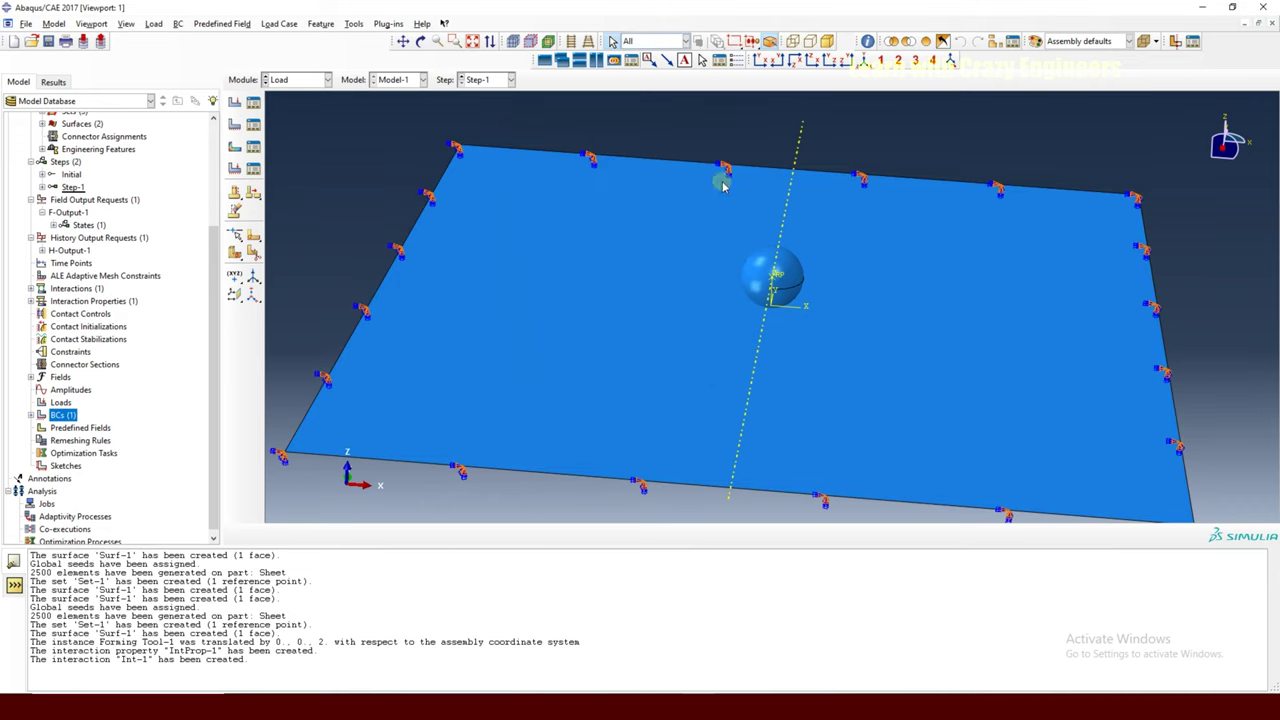
Create a new amplitude named X of type Smooth step.
left_click(760, 61)
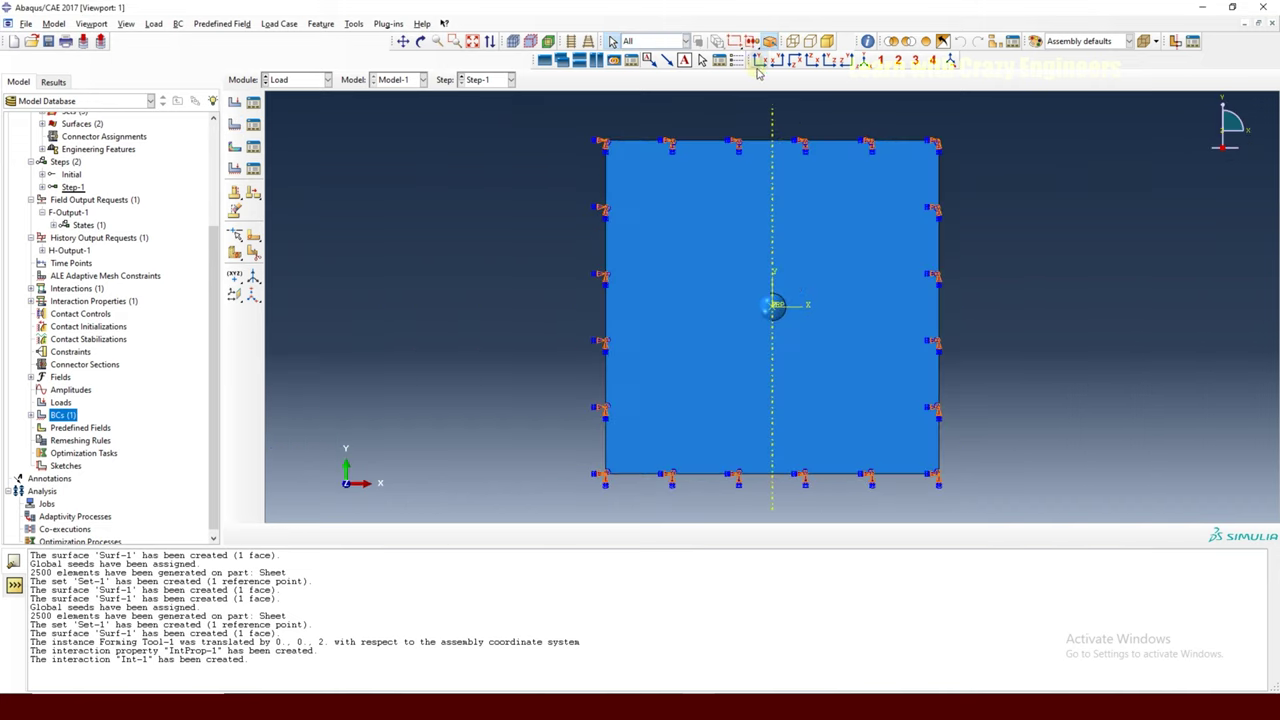
left_click(66, 402)
left_click(70, 390)
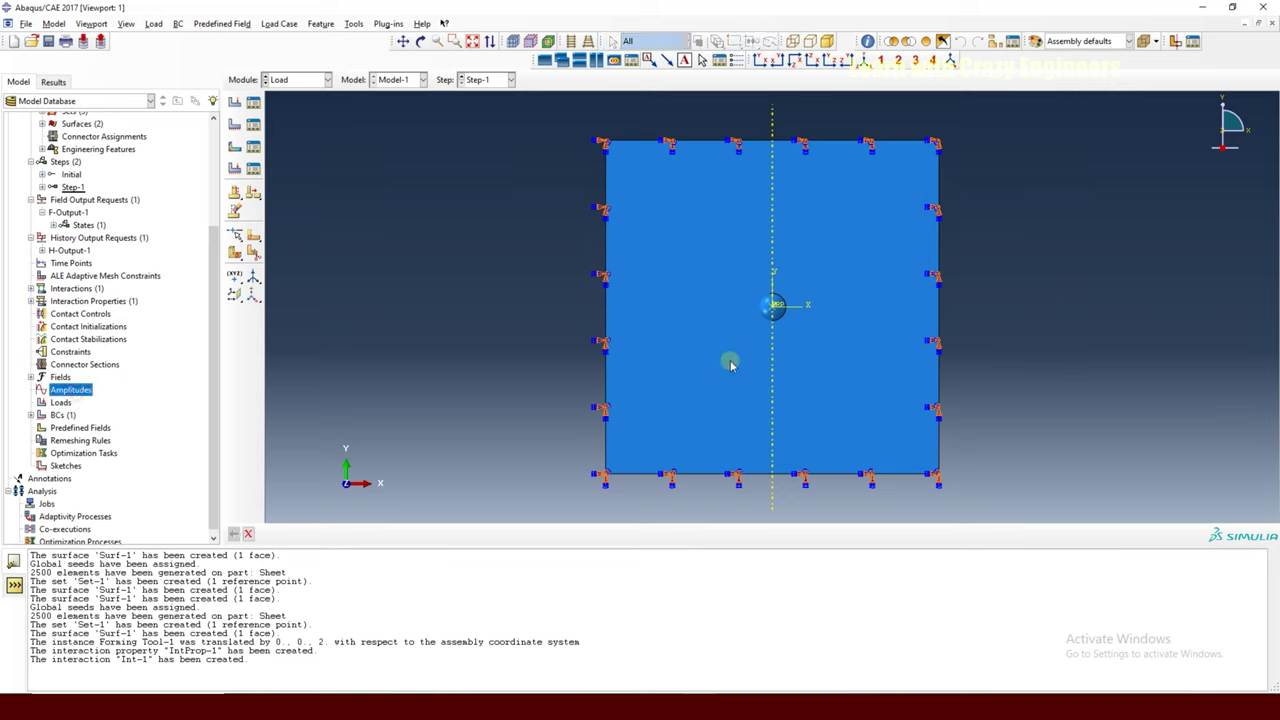
right_click(86, 395)
left_click(108, 413)
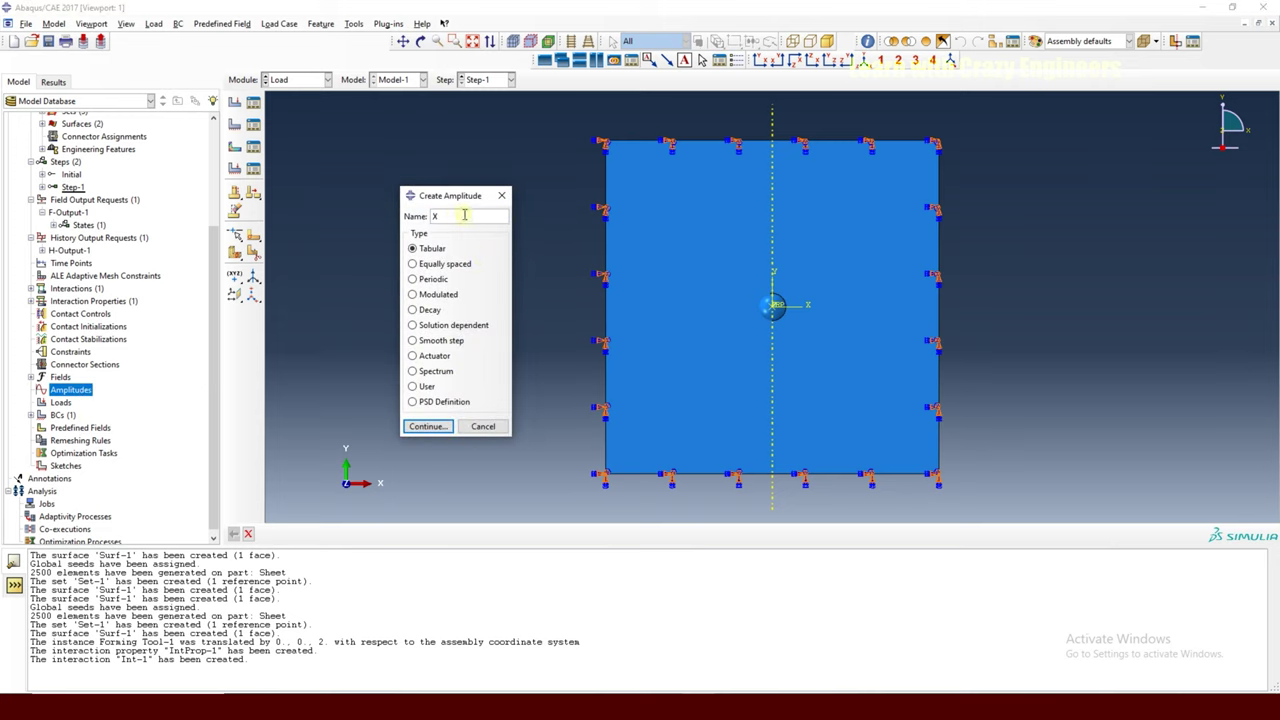
left_click(442, 341)
left_click(427, 426)
Switch to the ToolPath_Design_Cone workbook in Excel and copy the Time and X values from G3 down to H9740.
left_click_drag(656, 108, 451, 119)
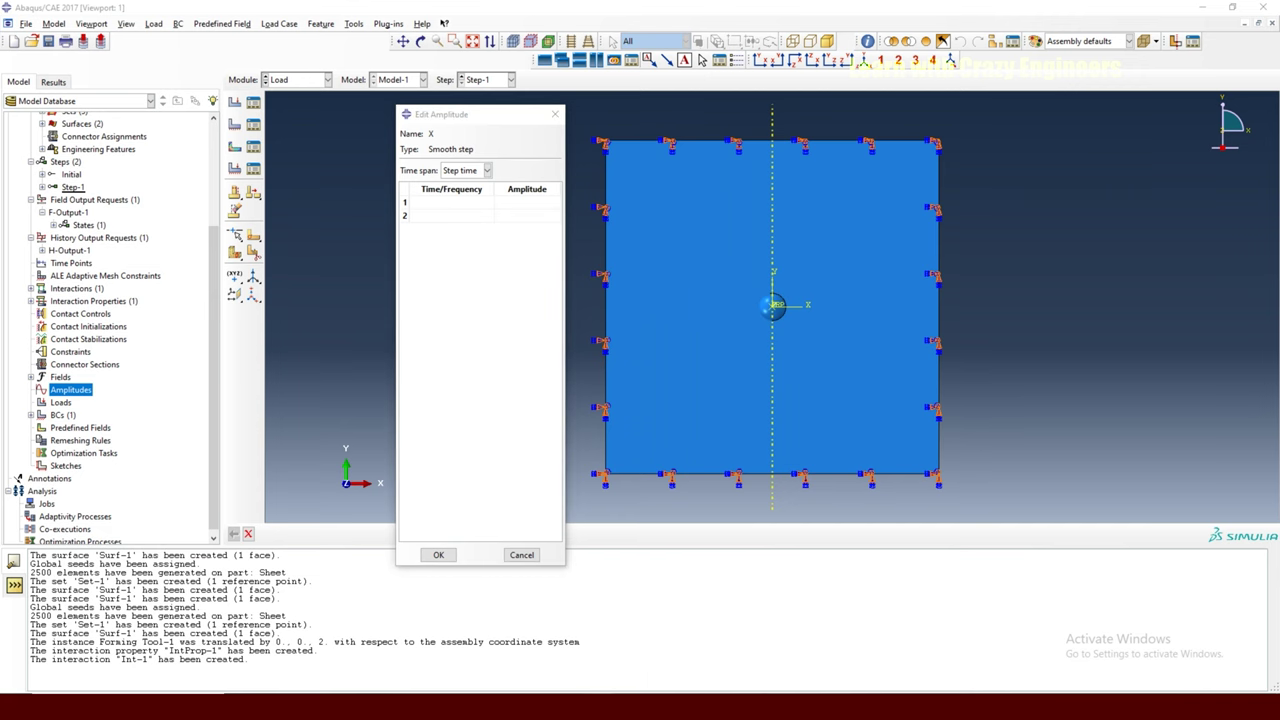
left_click(580, 605)
left_click(496, 184)
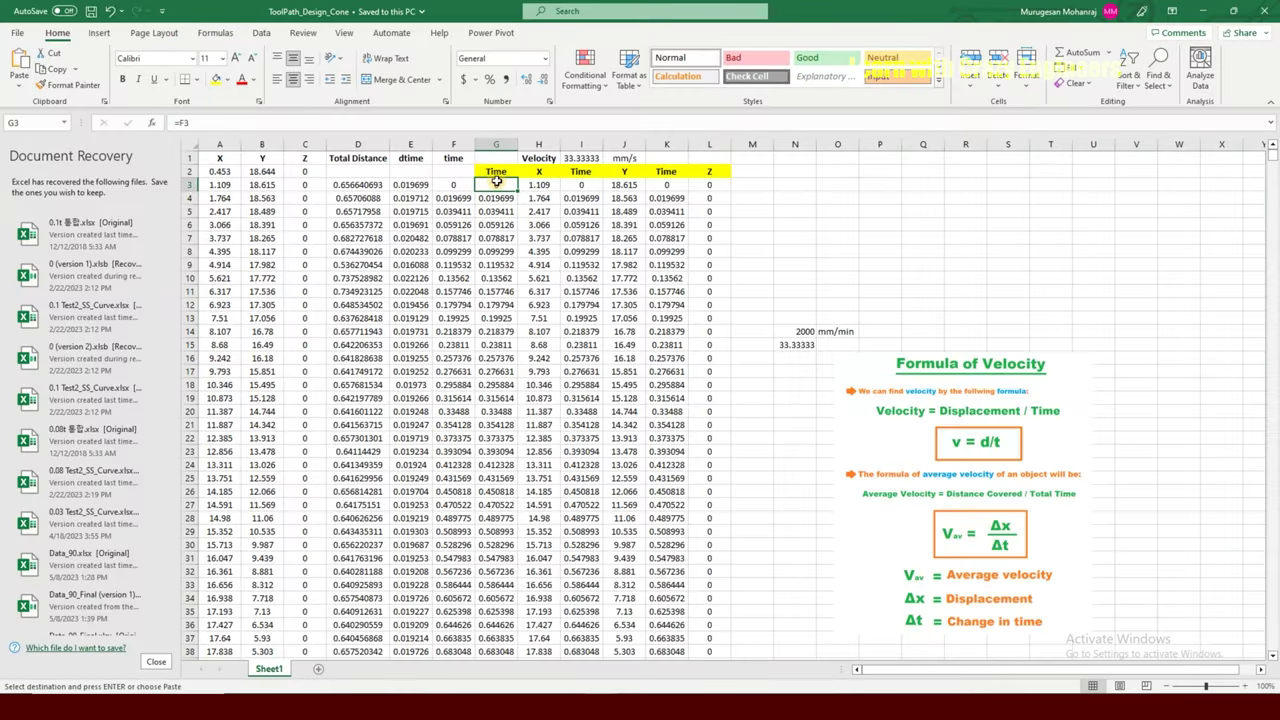
key("shift+Right")
key("ctrl+shift+Down")
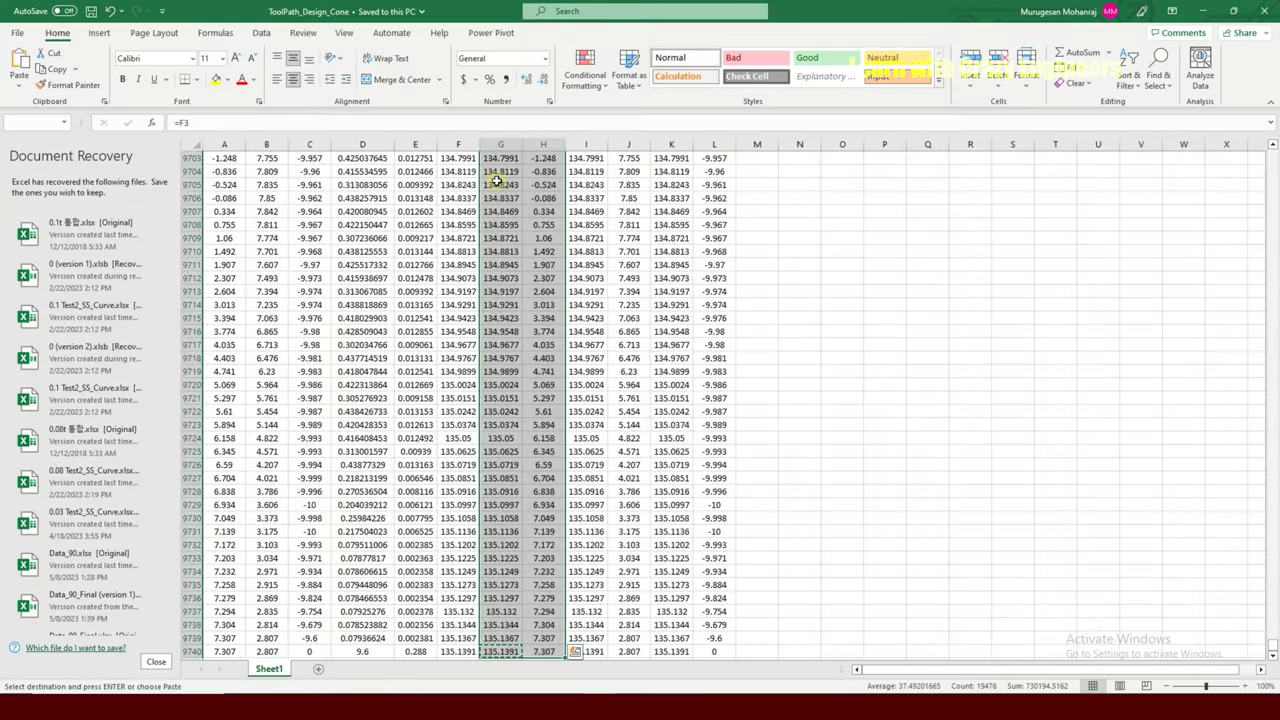
Return to Abaqus, paste the copied time and X values into amplitude X's data table, and save it.
key("alt+Tab")
left_click(440, 205)
key("ctrl+v")
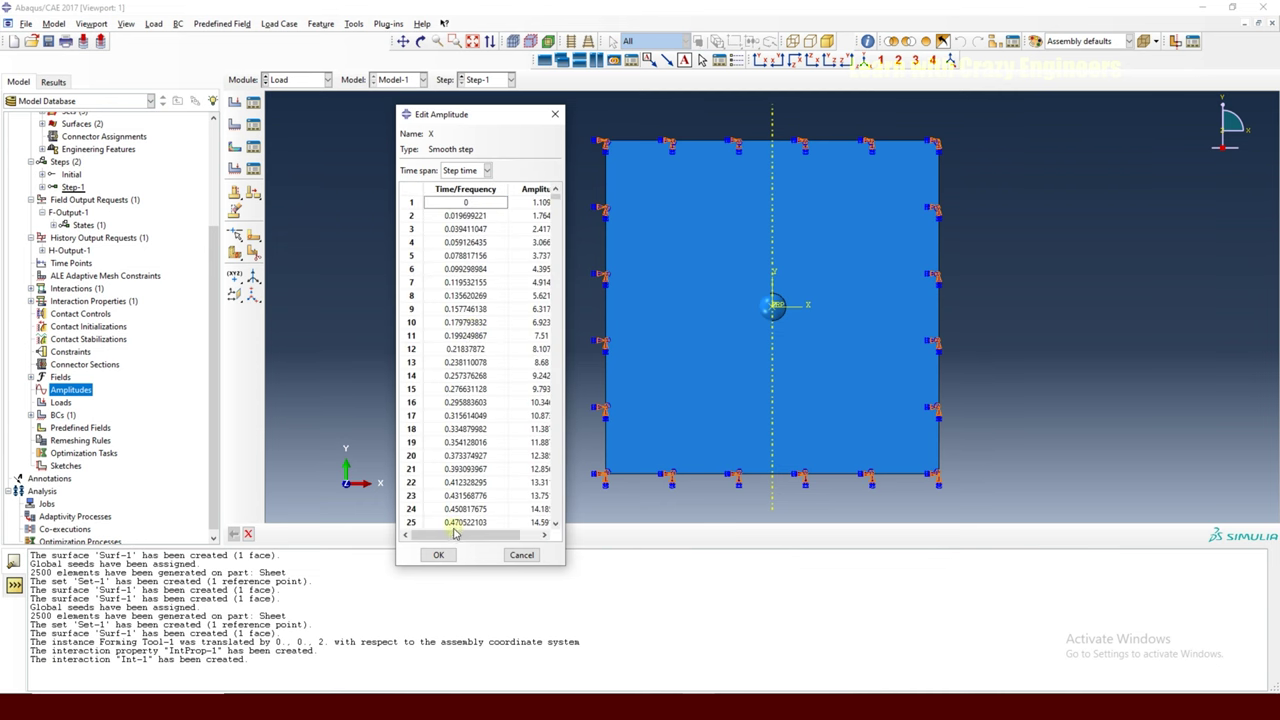
left_click(438, 554)
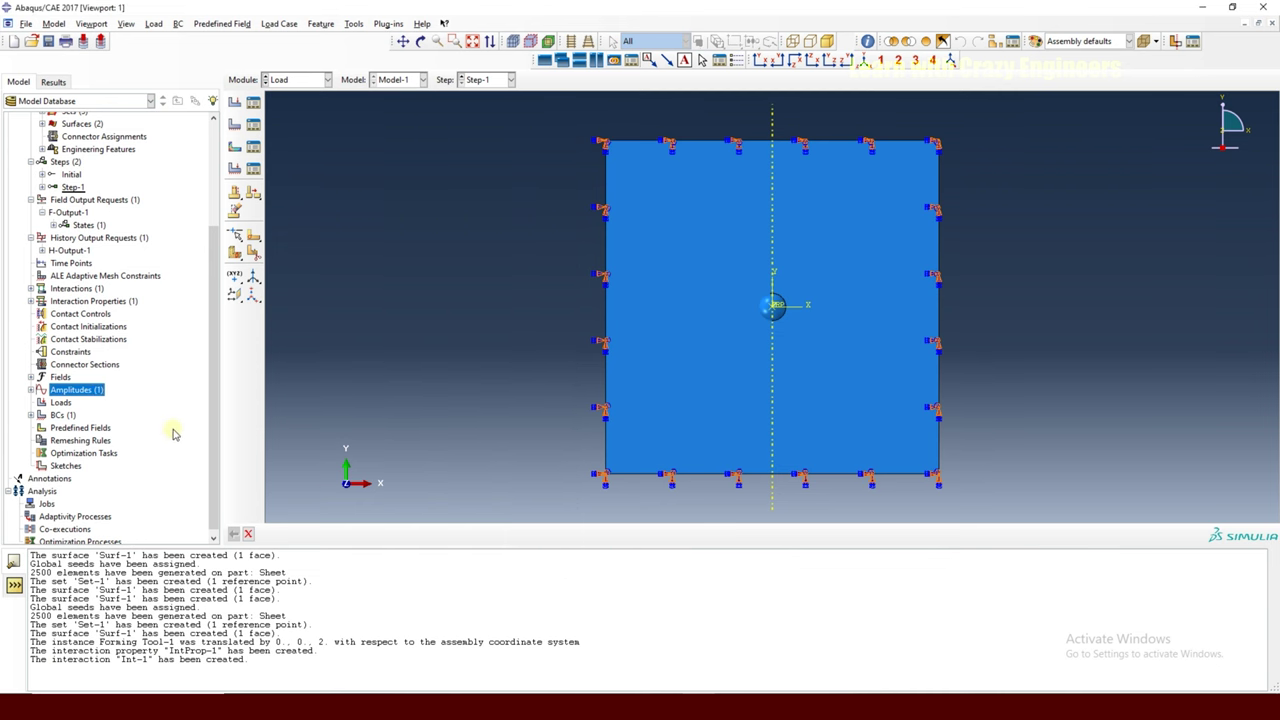
Create another Smooth step amplitude, named Y.
right_click(80, 395)
left_click(105, 408)
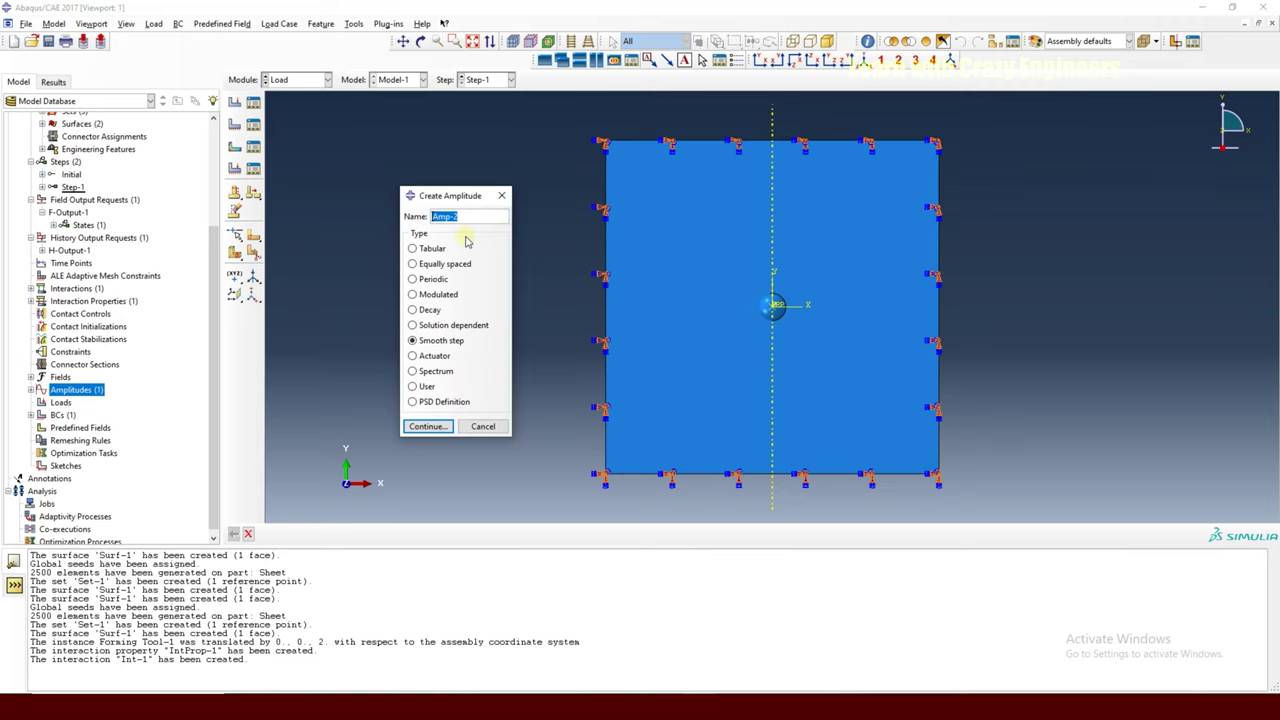
left_click(427, 426)
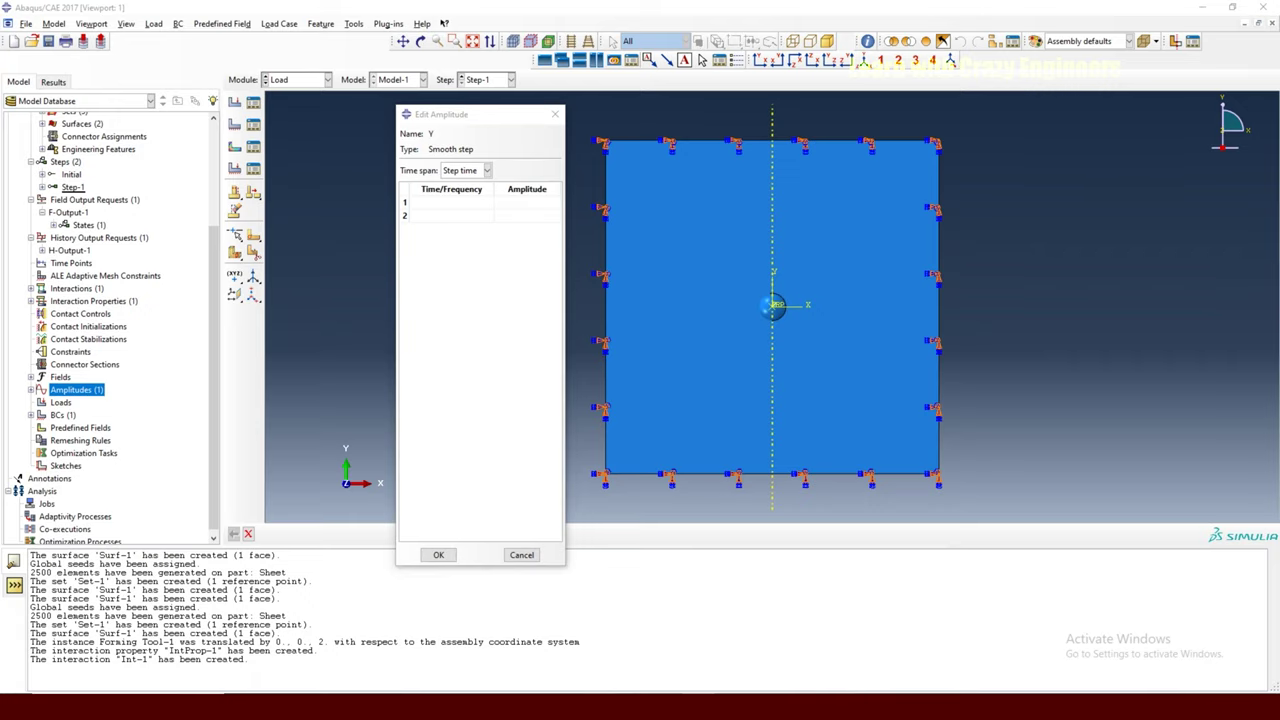
Switch to the ToolPath_Design_Cone workbook in Excel and copy the Time and Y values from I3 down to J9740.
mouse_move(628, 690)
left_click(557, 648)
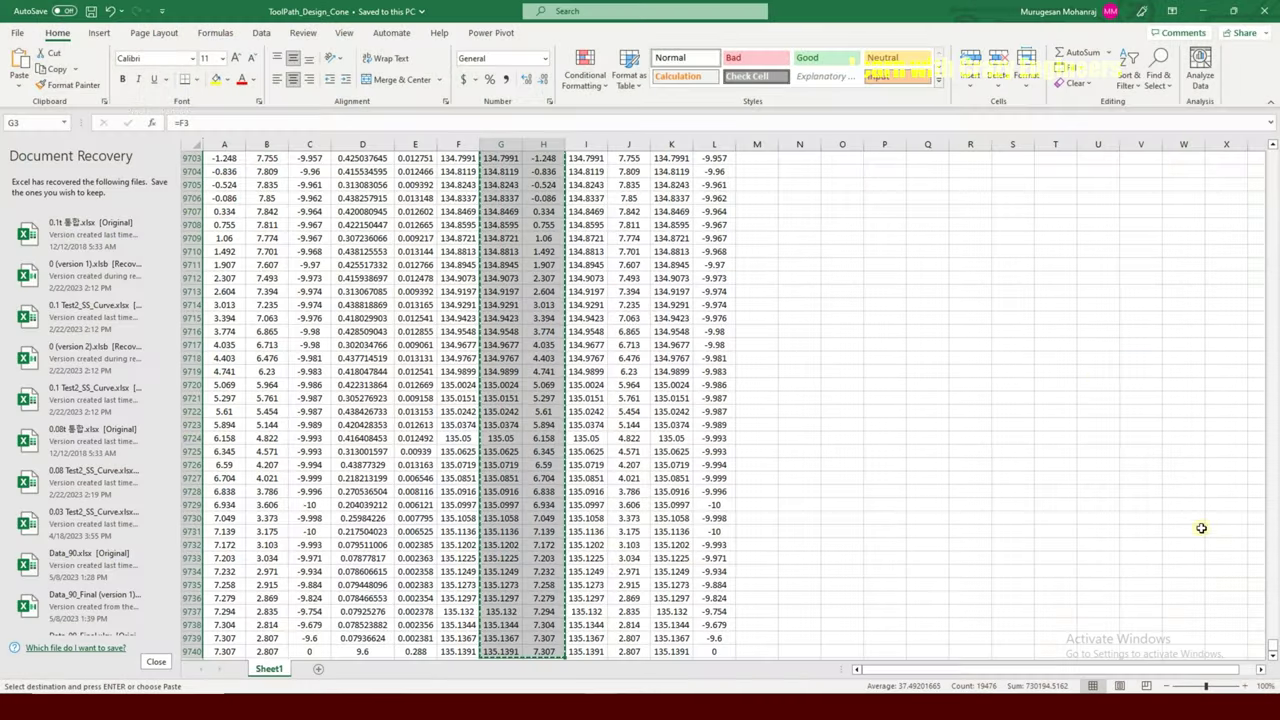
left_click_drag(1272, 645, 1272, 150)
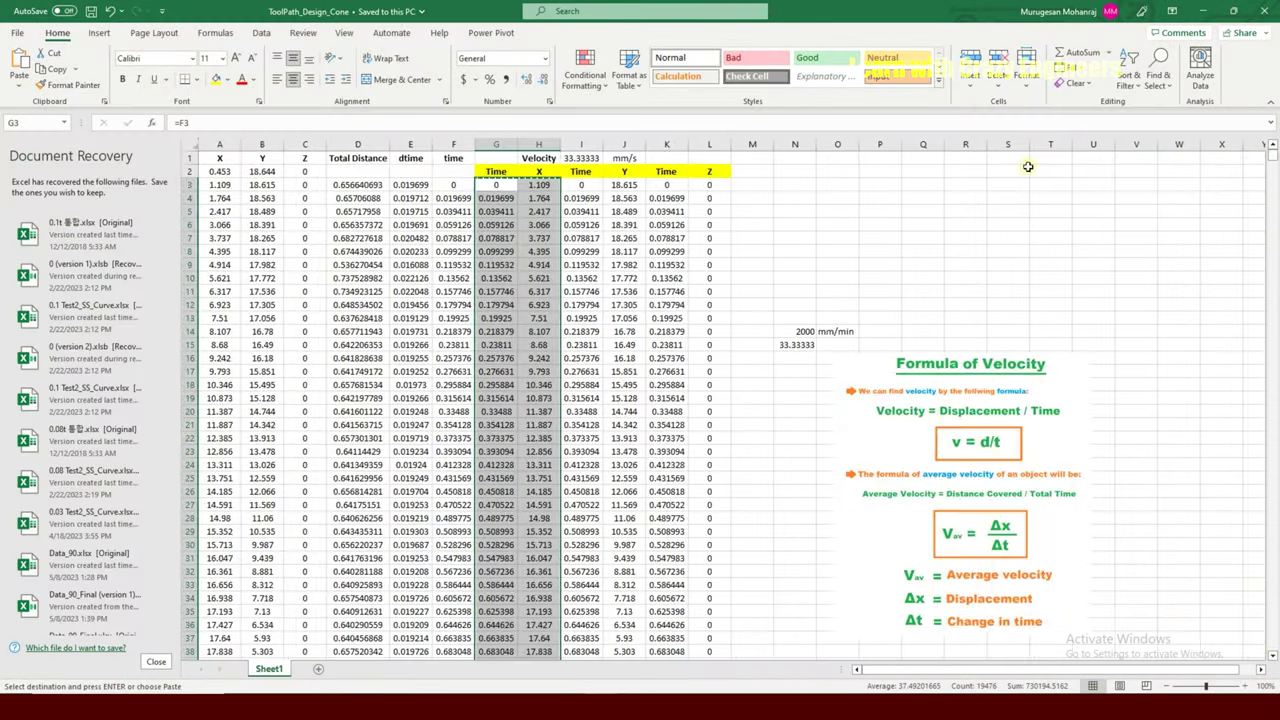
left_click(571, 183)
key("shift+Right")
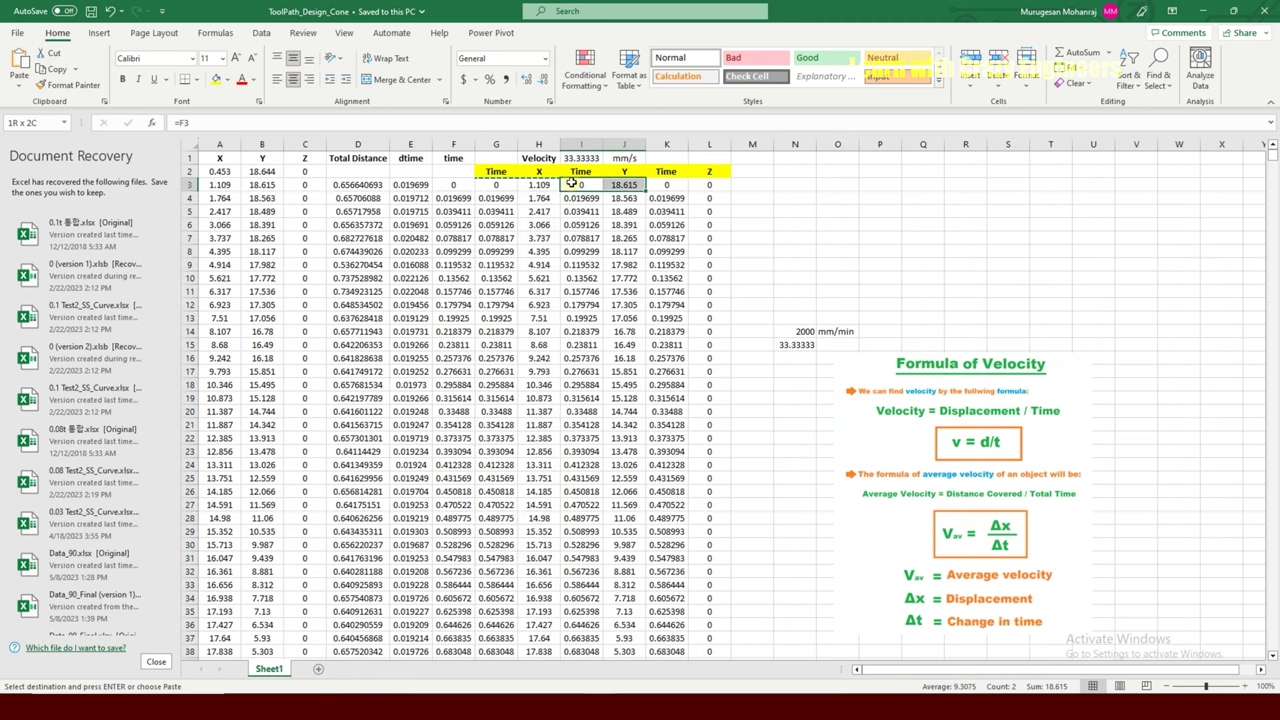
key("ctrl+shift+Down")
key("ctrl+v")
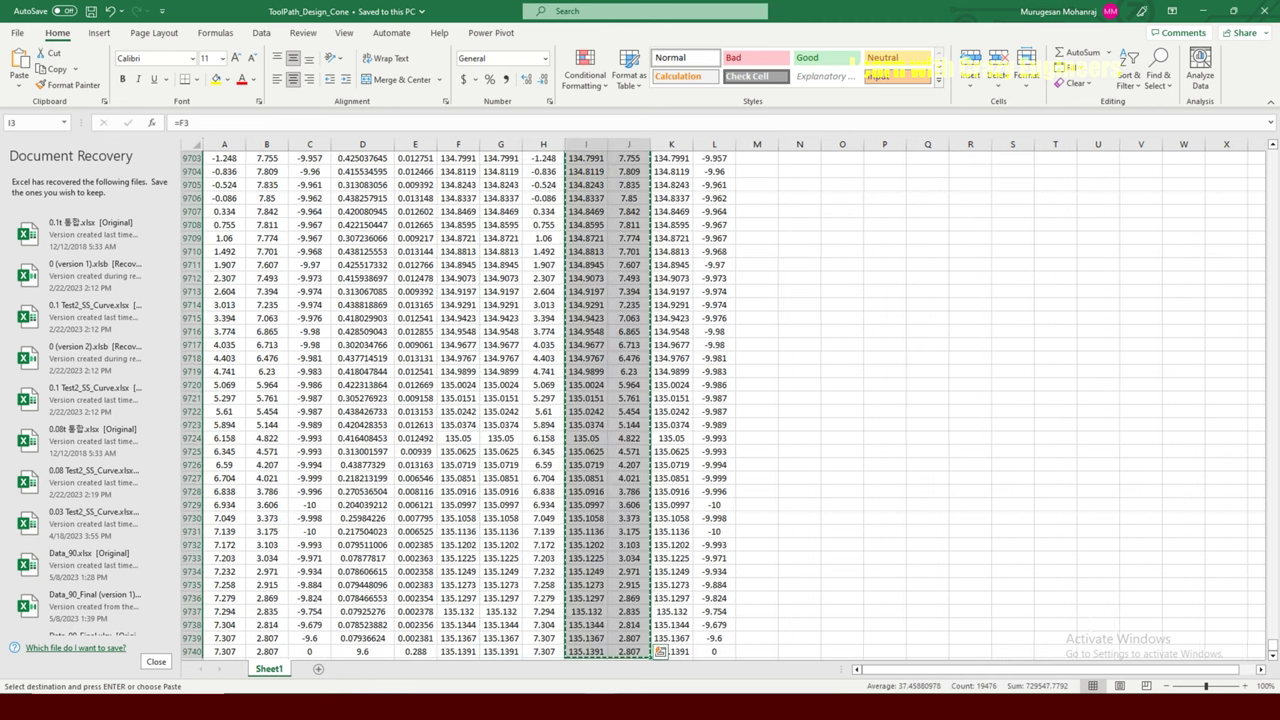
Return to Abaqus, paste the copied time and Y values into amplitude Y's data table, and save it.
key("alt+Tab")
left_click(439, 205)
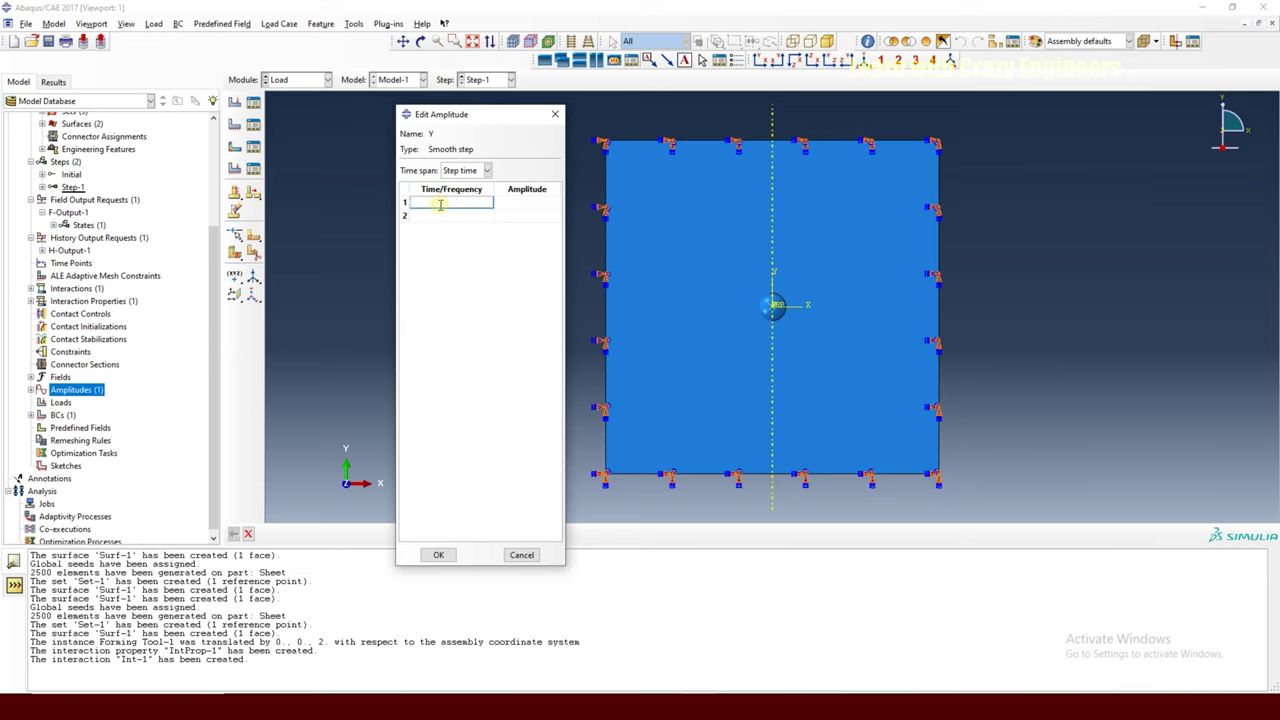
key("ctrl+v")
left_click(438, 555)
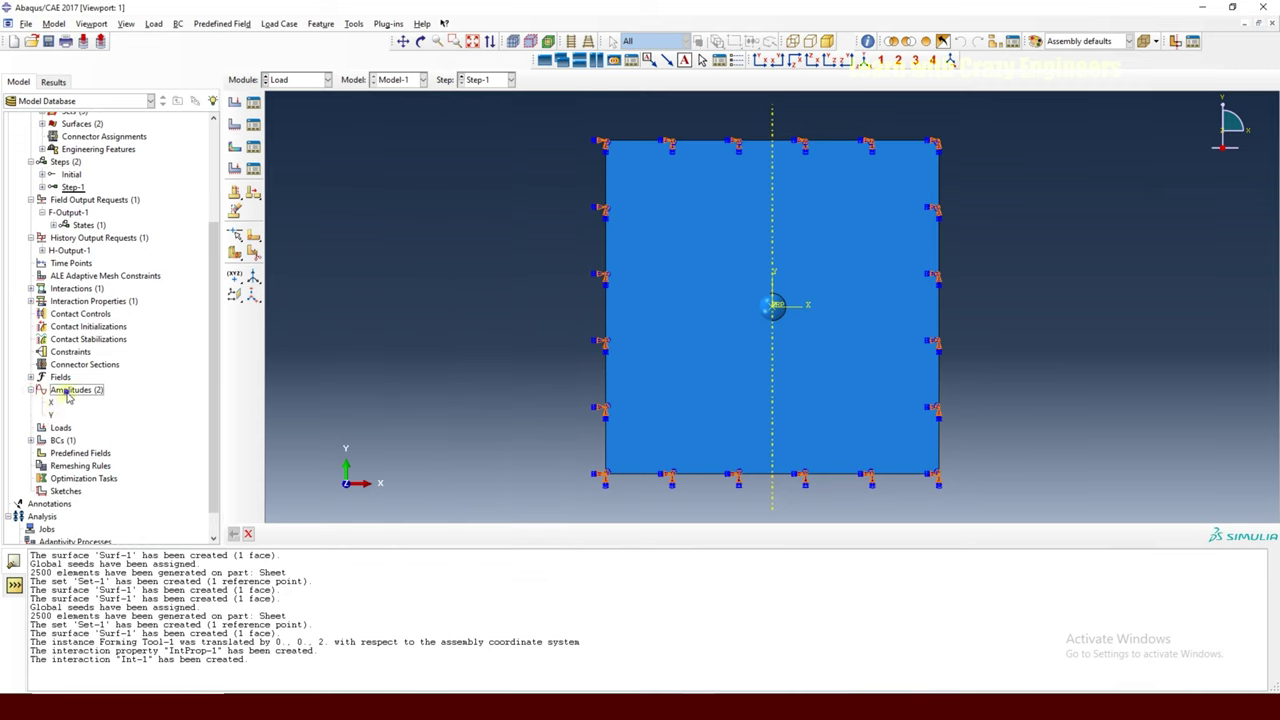
Create a third Smooth step amplitude, named Z.
right_click(68, 392)
left_click(100, 412)
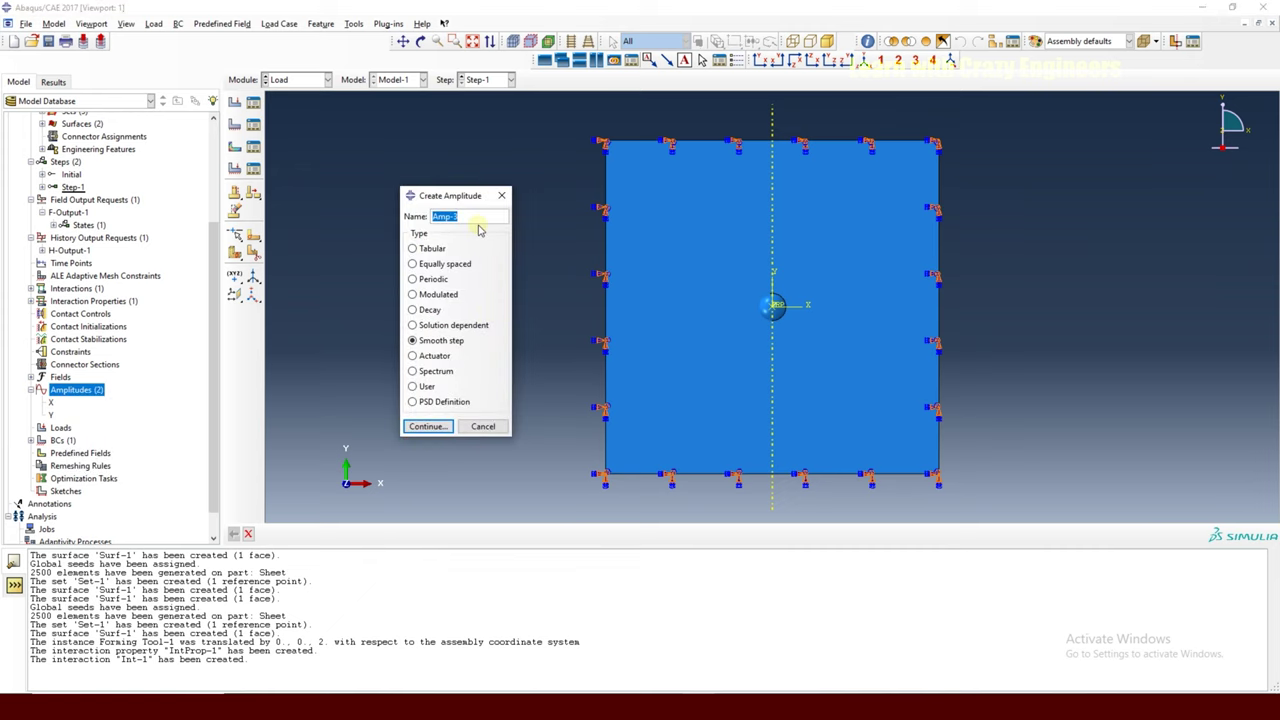
left_click(429, 426)
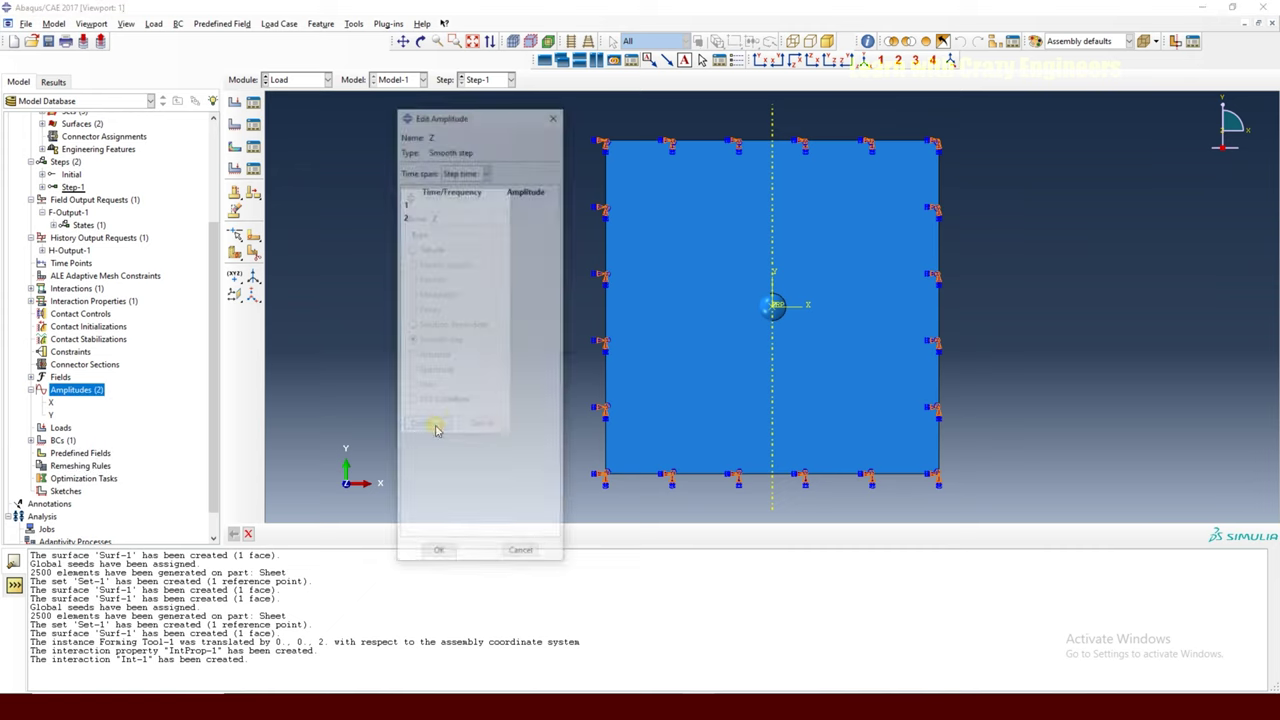
Switch to the ToolPath_Design_Cone workbook in Excel and copy the Time and Z values from K3 down to L9740.
mouse_move(597, 708)
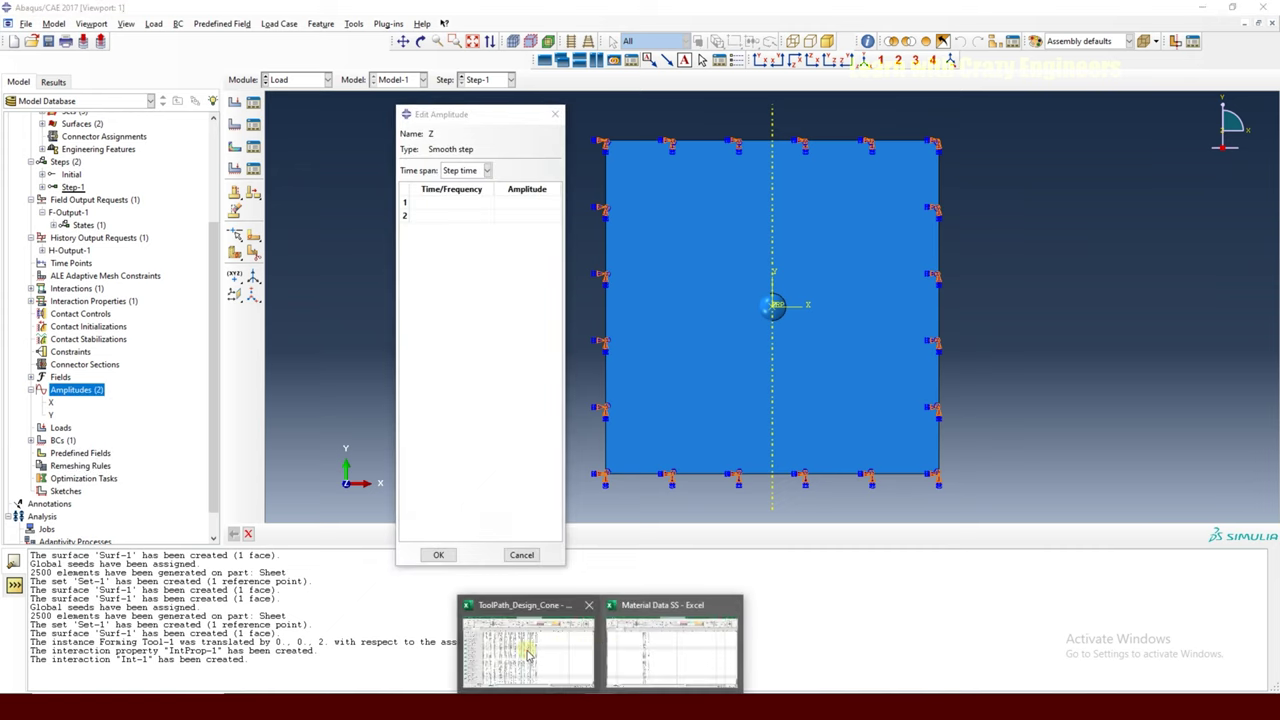
left_click(626, 655)
left_click_drag(1270, 650, 1270, 152)
left_click(675, 185)
key("shift+Right")
key("ctrl+shift+Down")
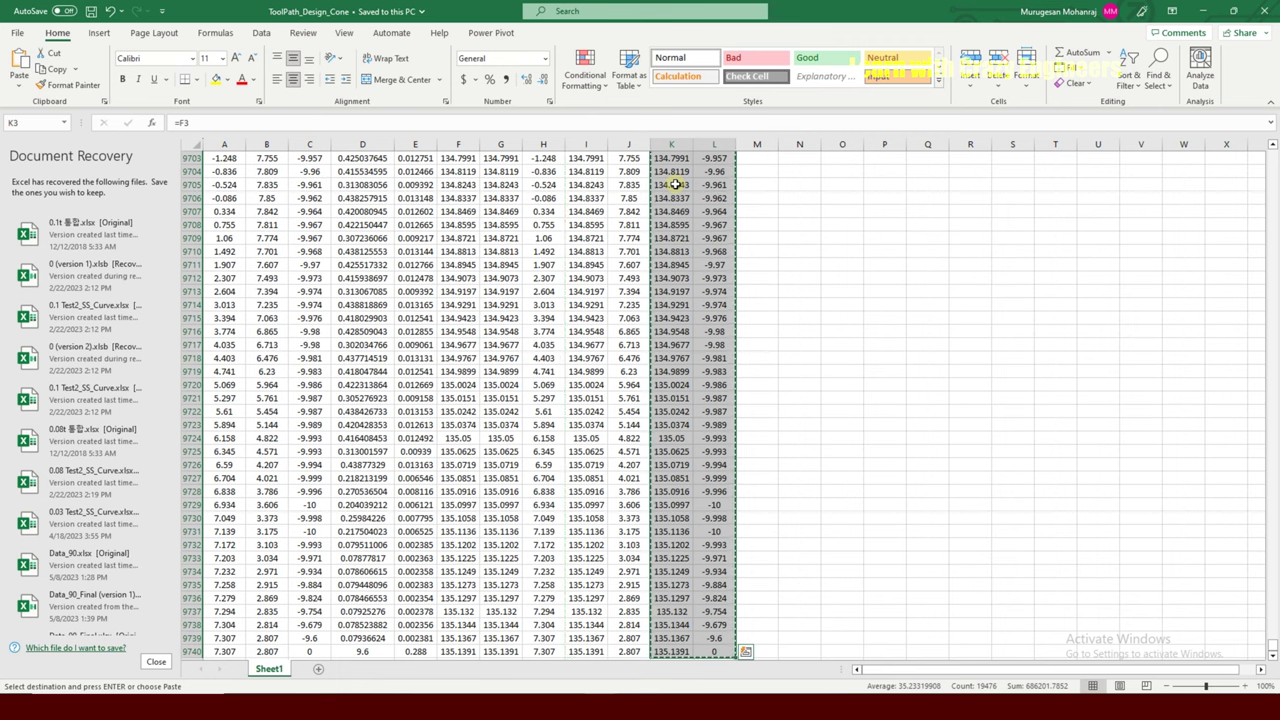
Return to Abaqus, paste the copied time and Z values into amplitude Z's data table, and save it.
key("alt+Tab")
left_click(441, 203)
key("ctrl+v")
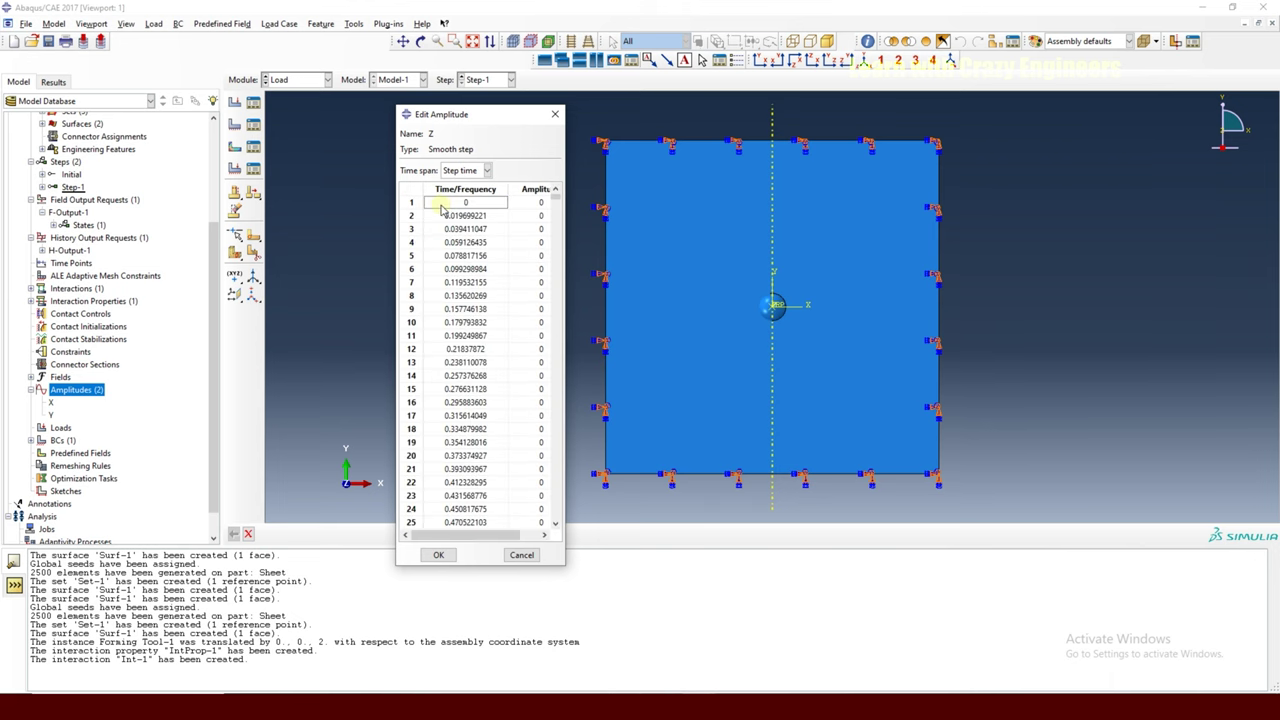
left_click(438, 554)
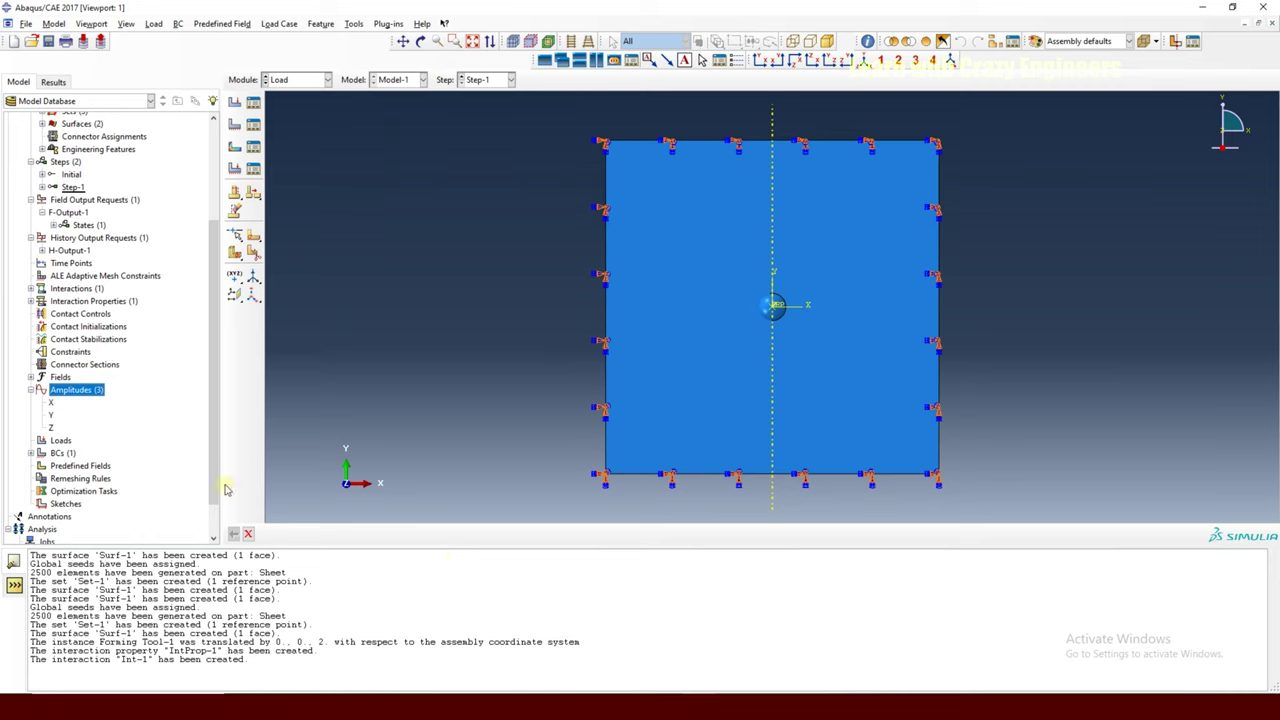
left_click(31, 389)
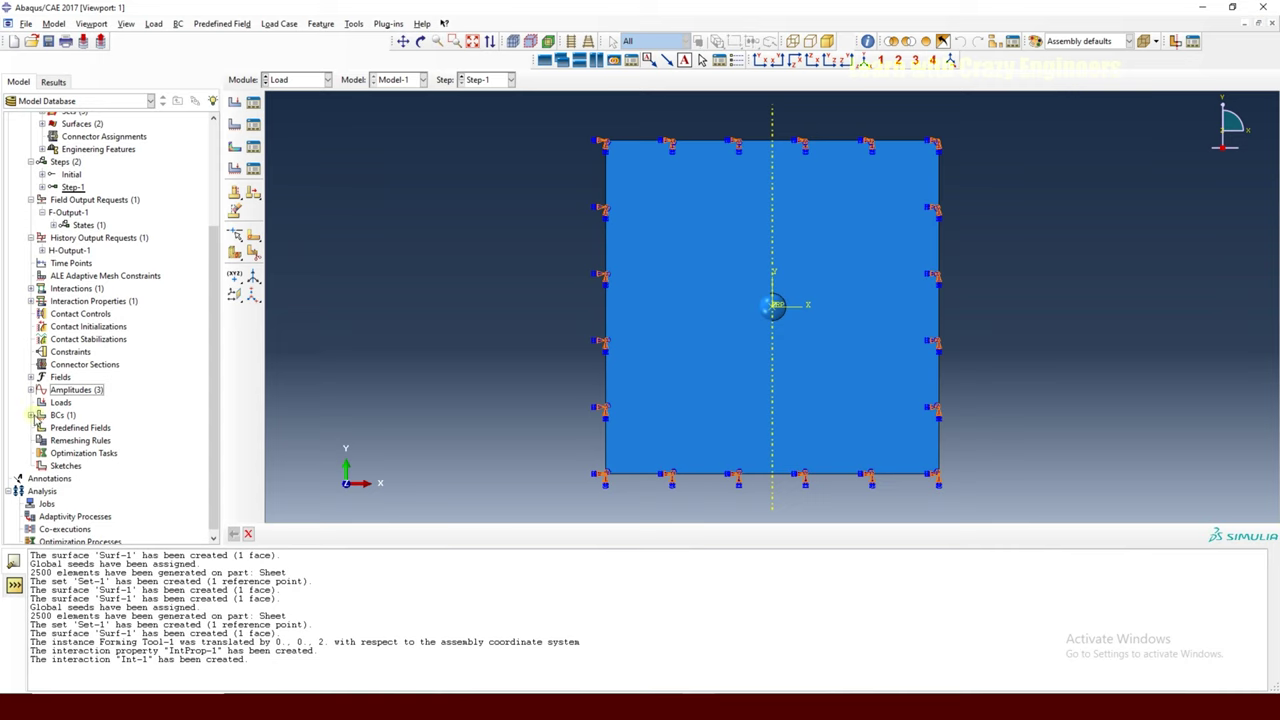
Create a Displacement/Rotation boundary condition in Step-1 on the forming tool's reference point, with U1 set to 1 and amplitude X.
left_click(31, 415)
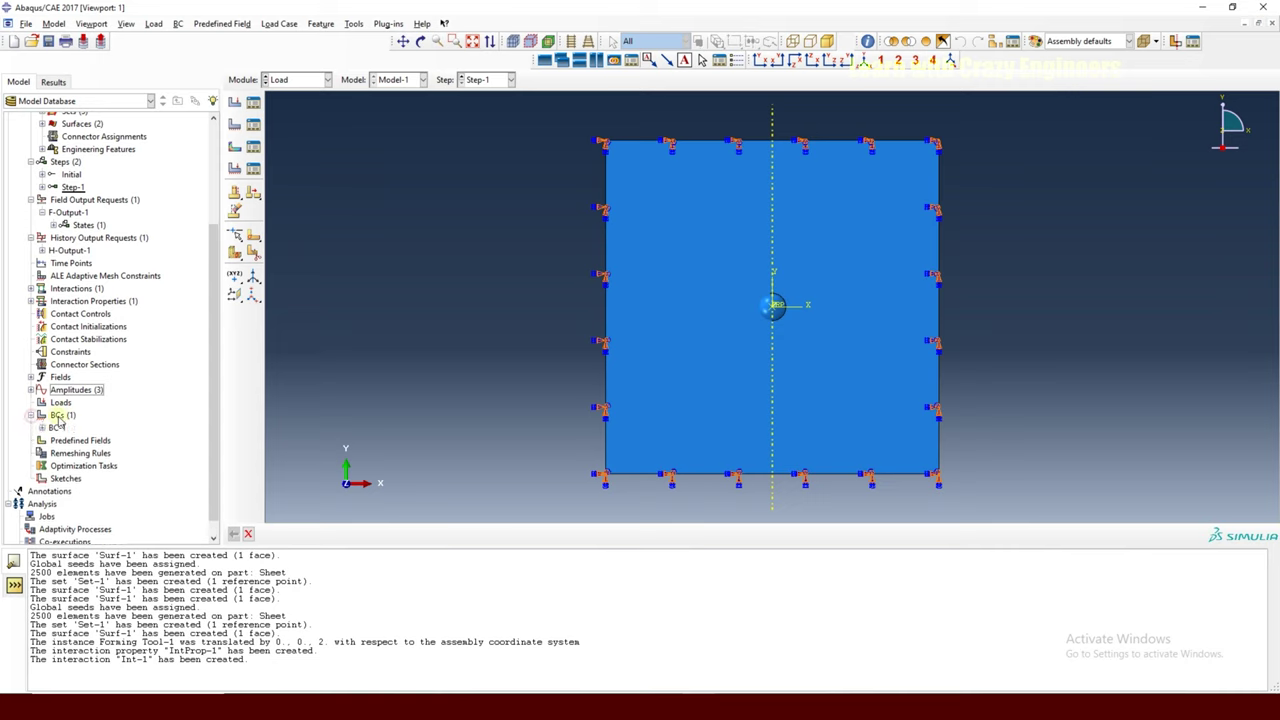
right_click(58, 415)
left_click(93, 452)
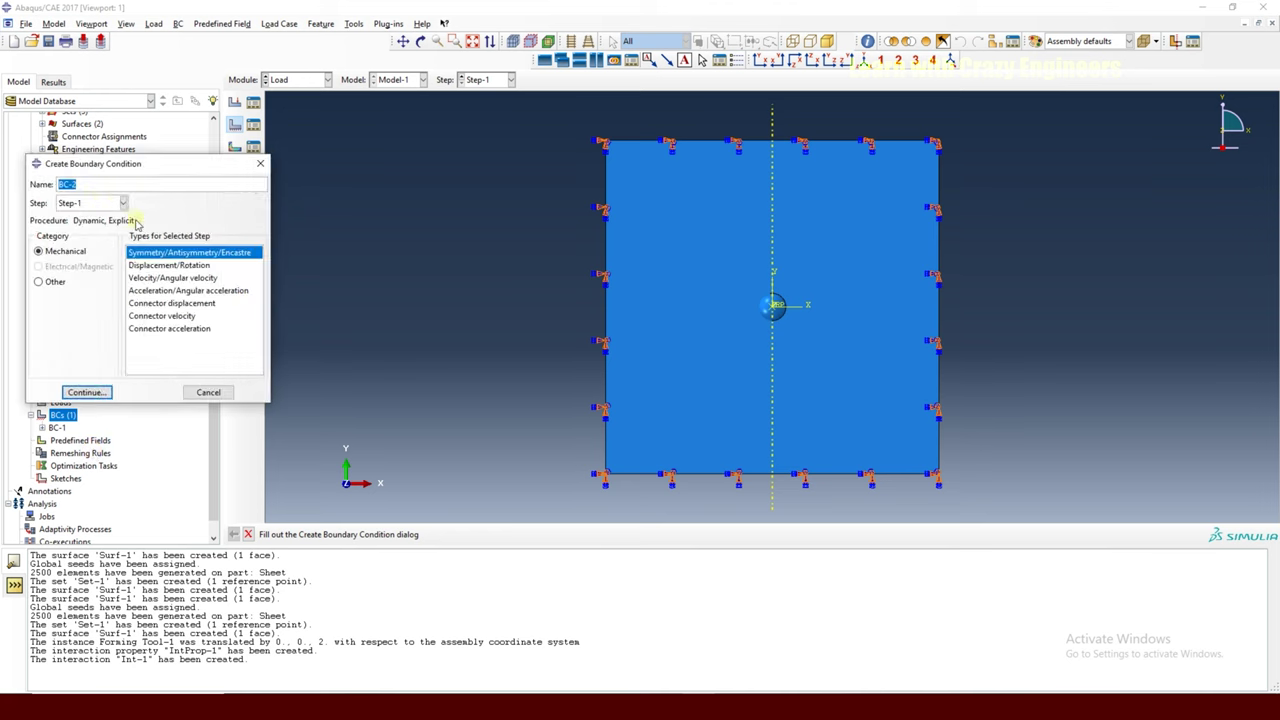
left_click_drag(100, 167, 234, 175)
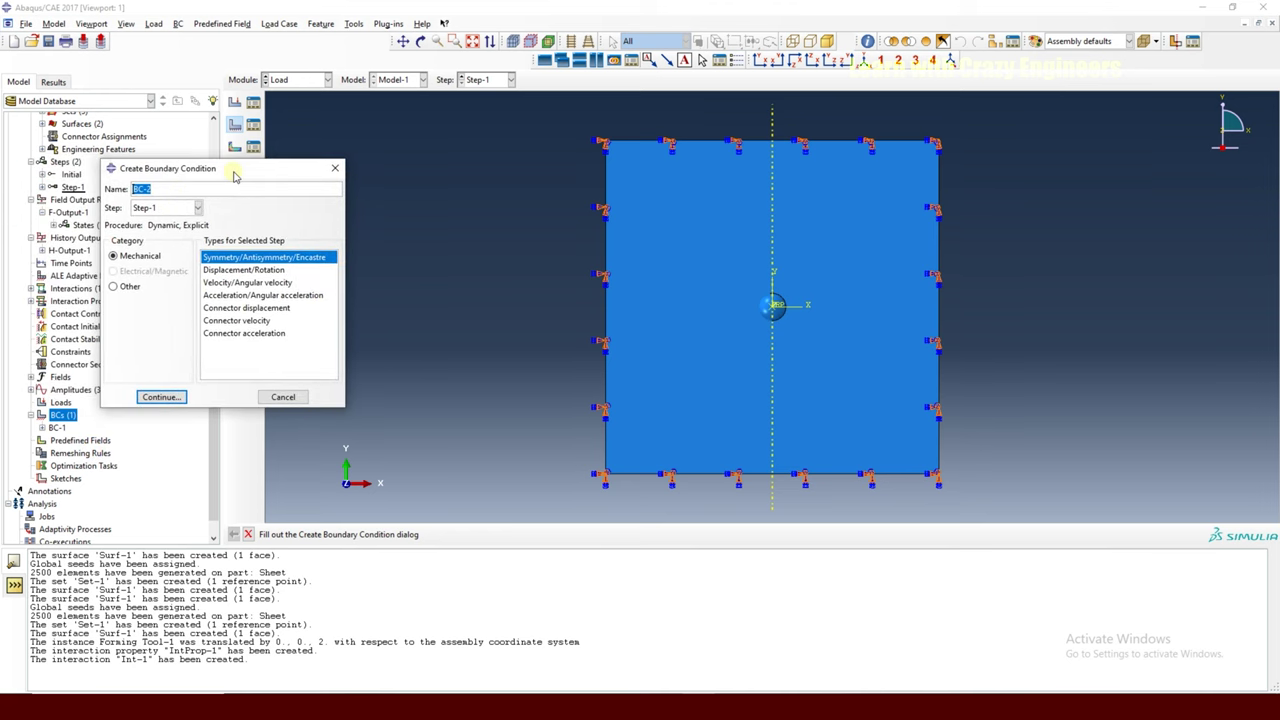
left_click(228, 270)
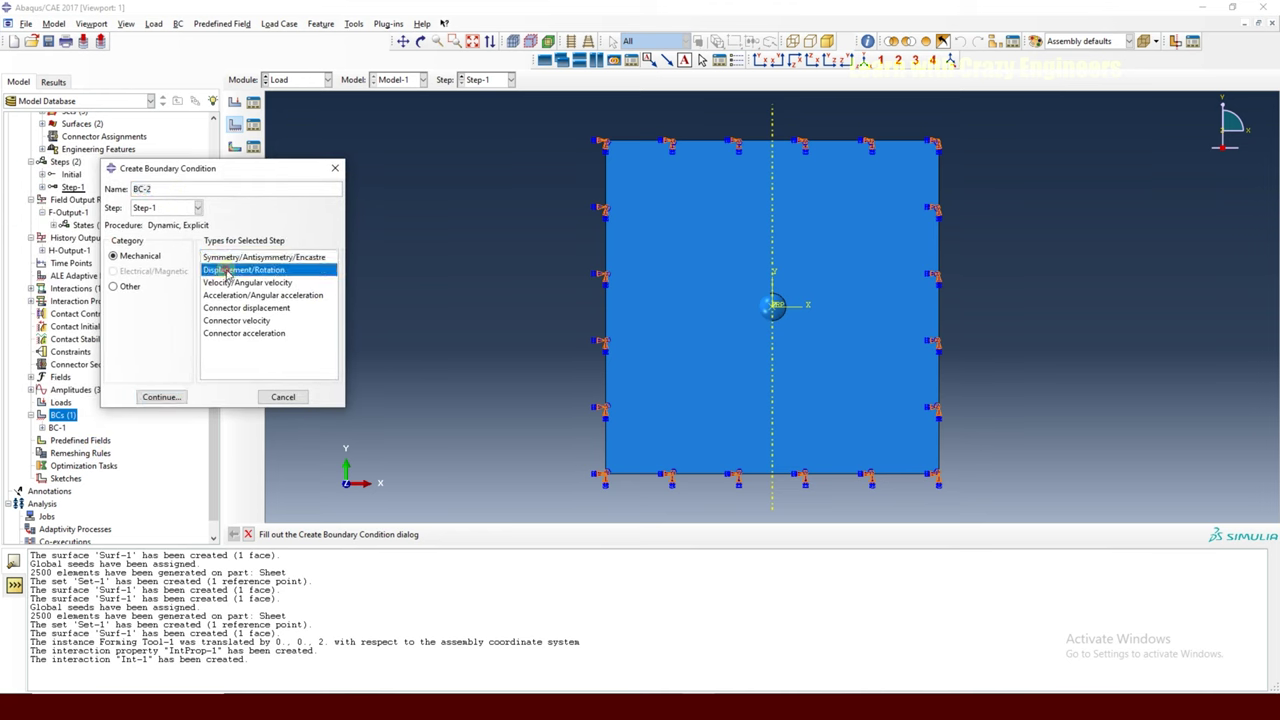
left_click(158, 399)
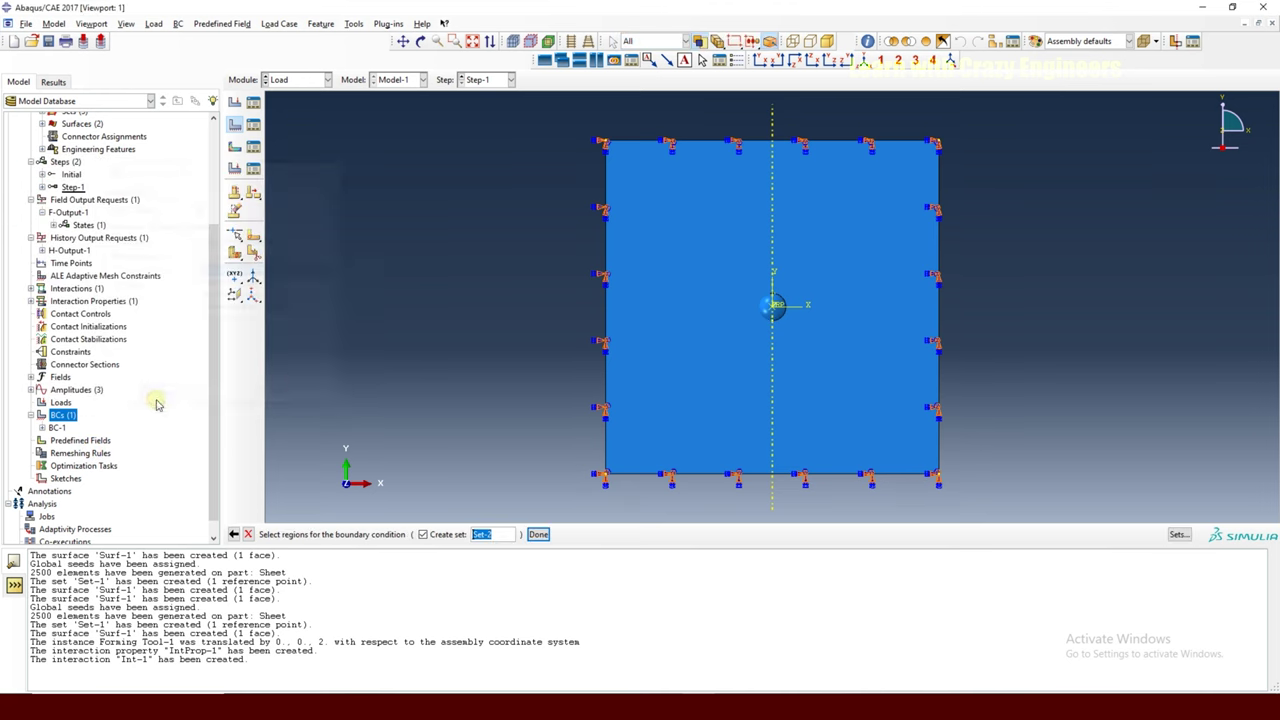
left_click(771, 311)
left_click(538, 534)
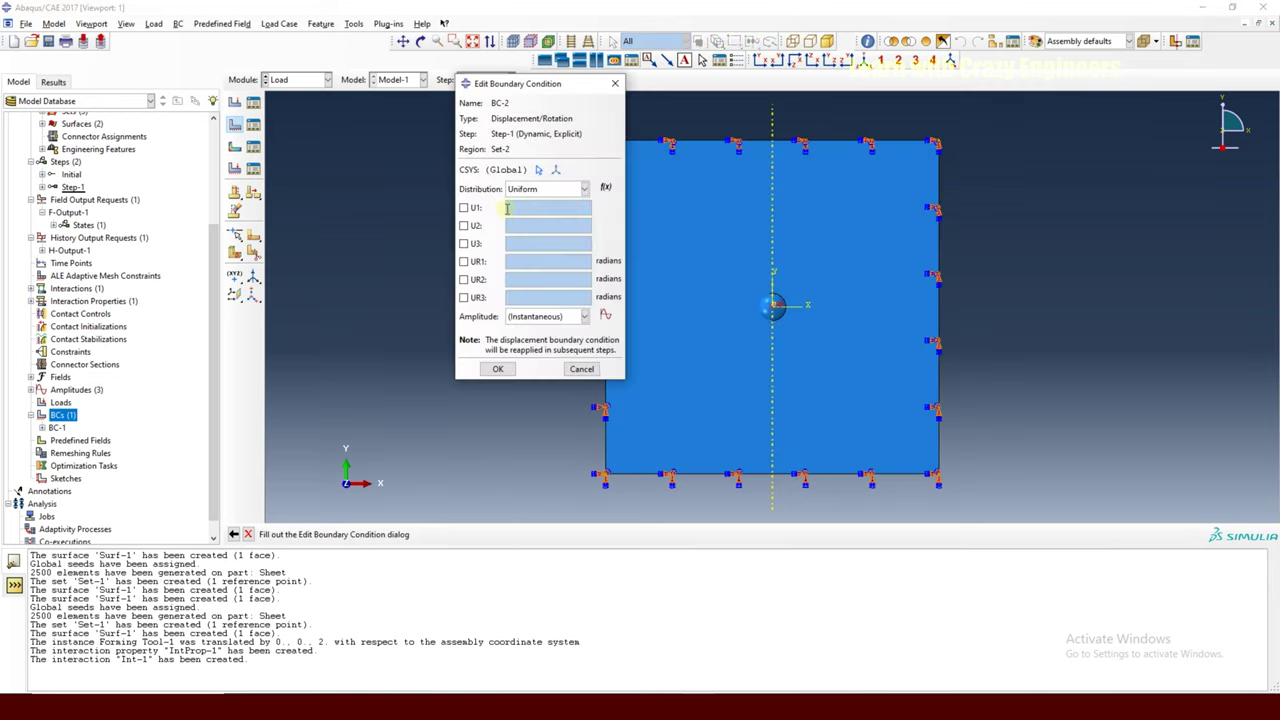
left_click(465, 208)
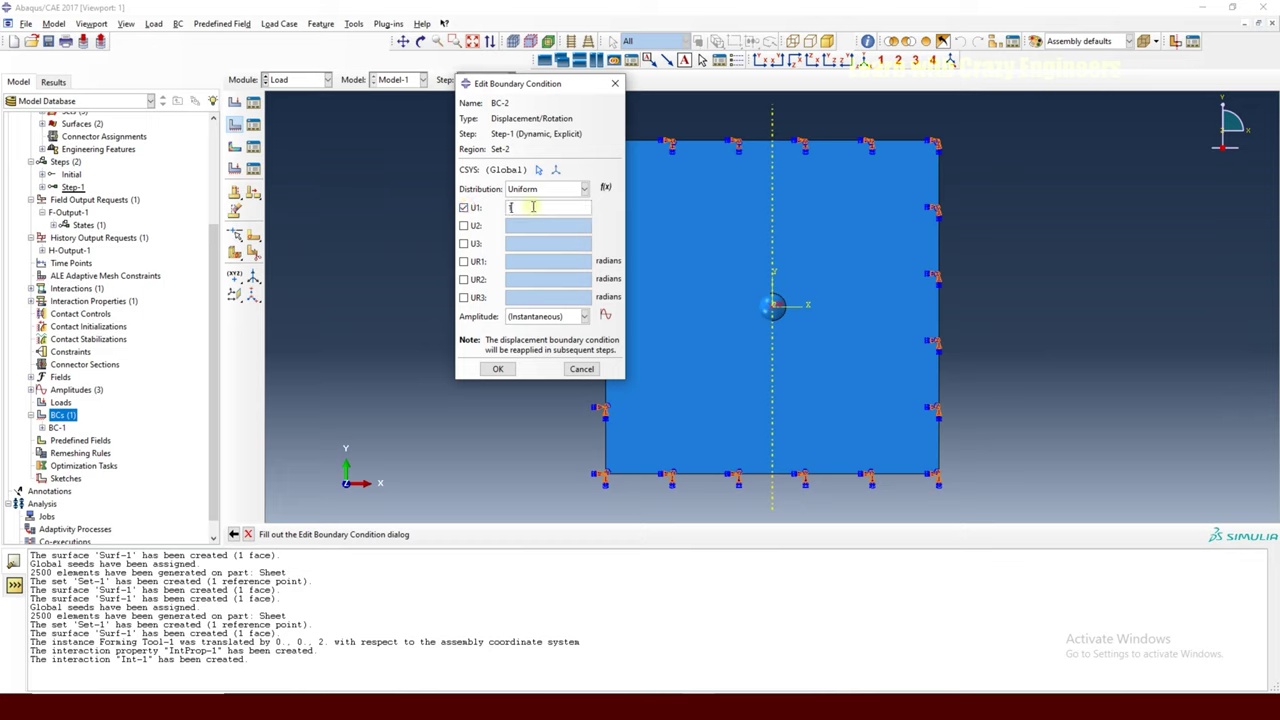
left_click(530, 316)
left_click(521, 346)
left_click(498, 369)
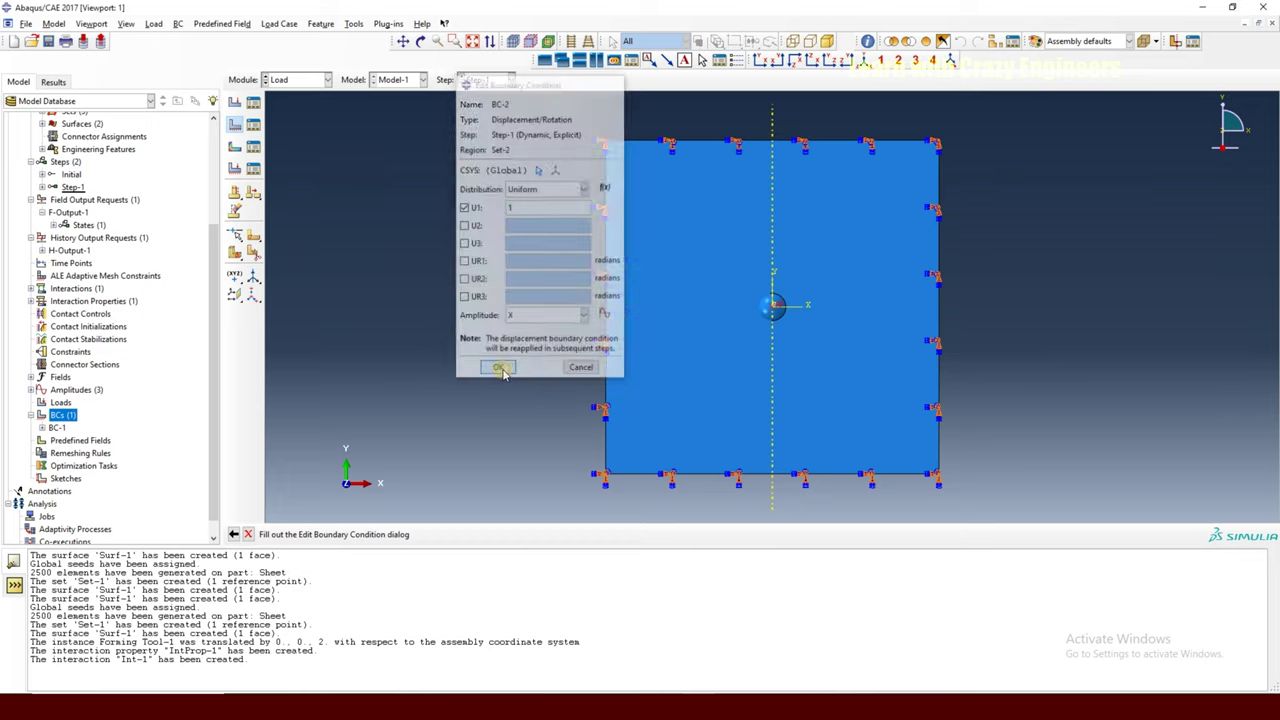
Create a second Displacement/Rotation boundary condition in Step-1 on the tool's reference point, prescribing U2 with the matching toolpath amplitude.
right_click(57, 420)
left_click(90, 451)
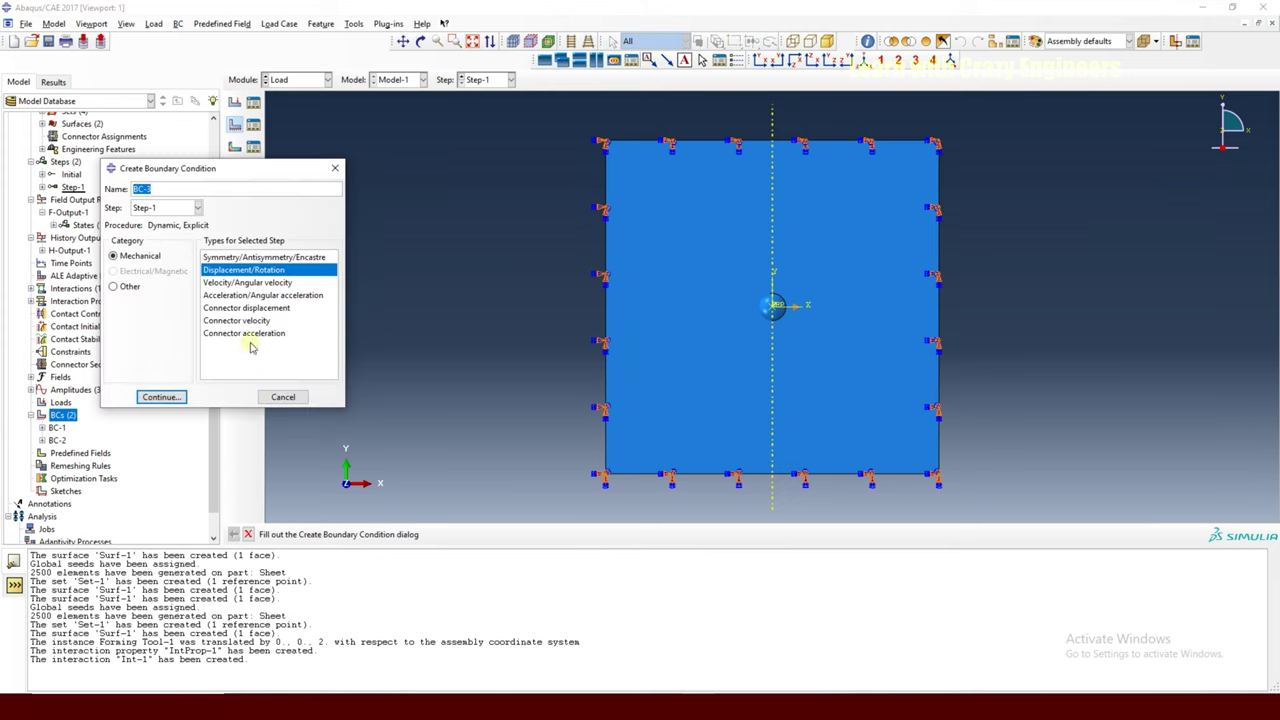
left_click(160, 396)
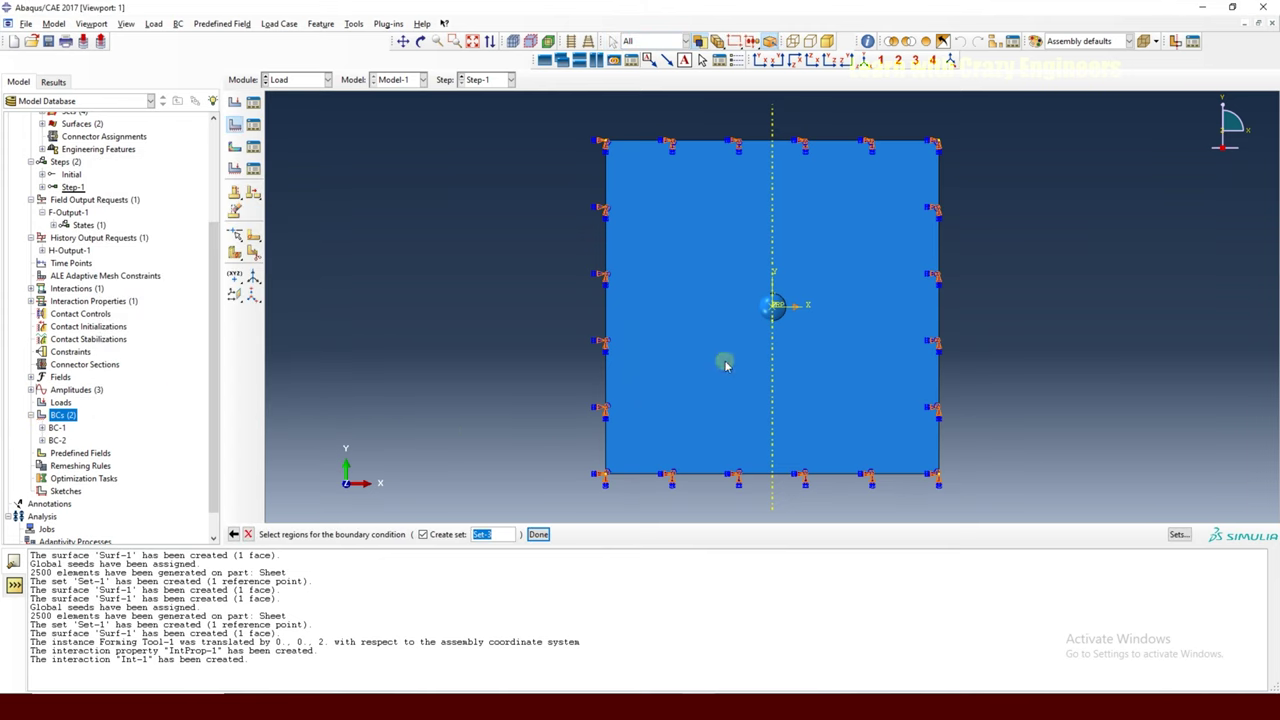
left_click(768, 312)
left_click(538, 534)
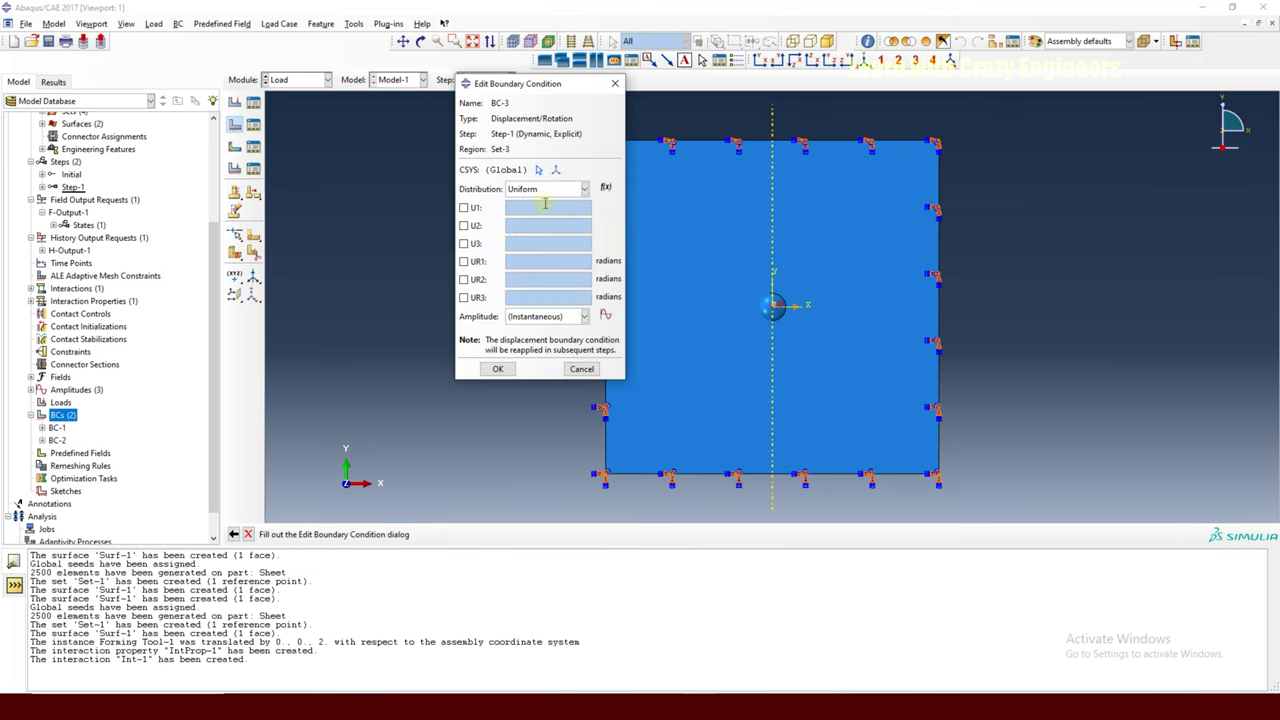
left_click(468, 227)
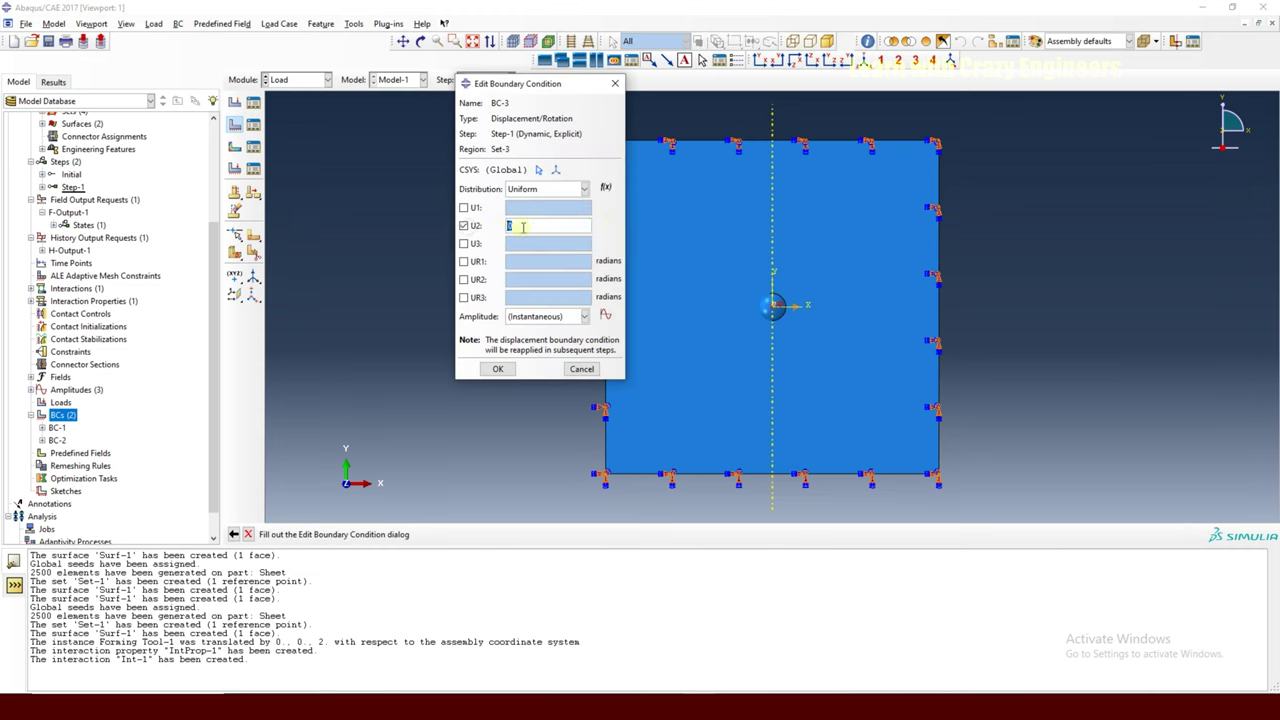
left_click(545, 316)
left_click(535, 345)
left_click(497, 368)
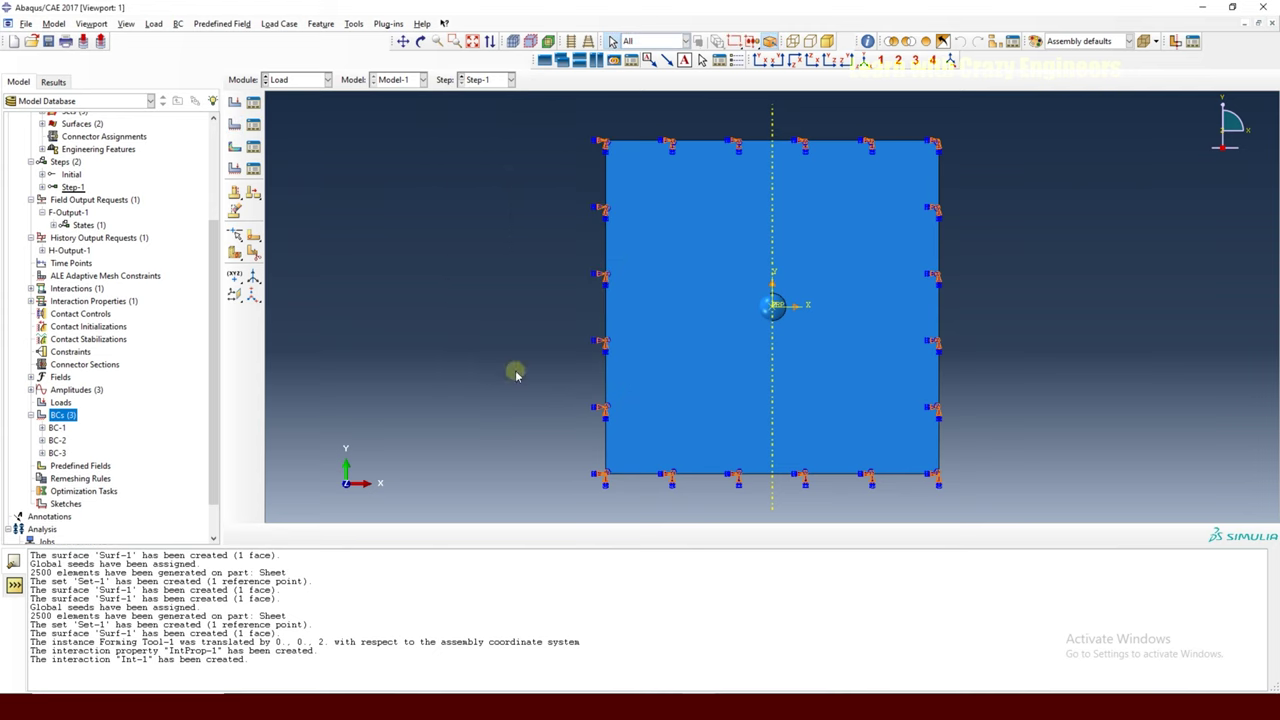
Create a third Displacement/Rotation boundary condition in Step-1 on the tool's reference point, with U3 set to 1 and amplitude Z.
right_click(62, 415)
left_click(85, 455)
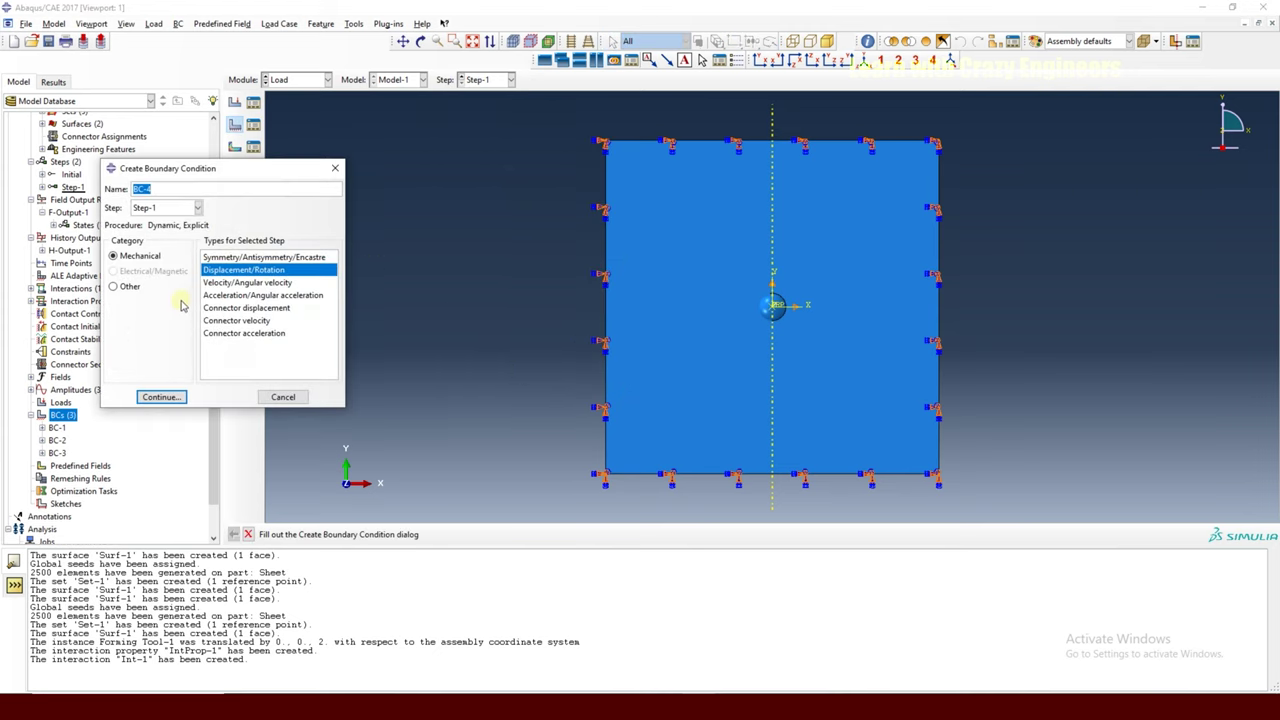
left_click(162, 395)
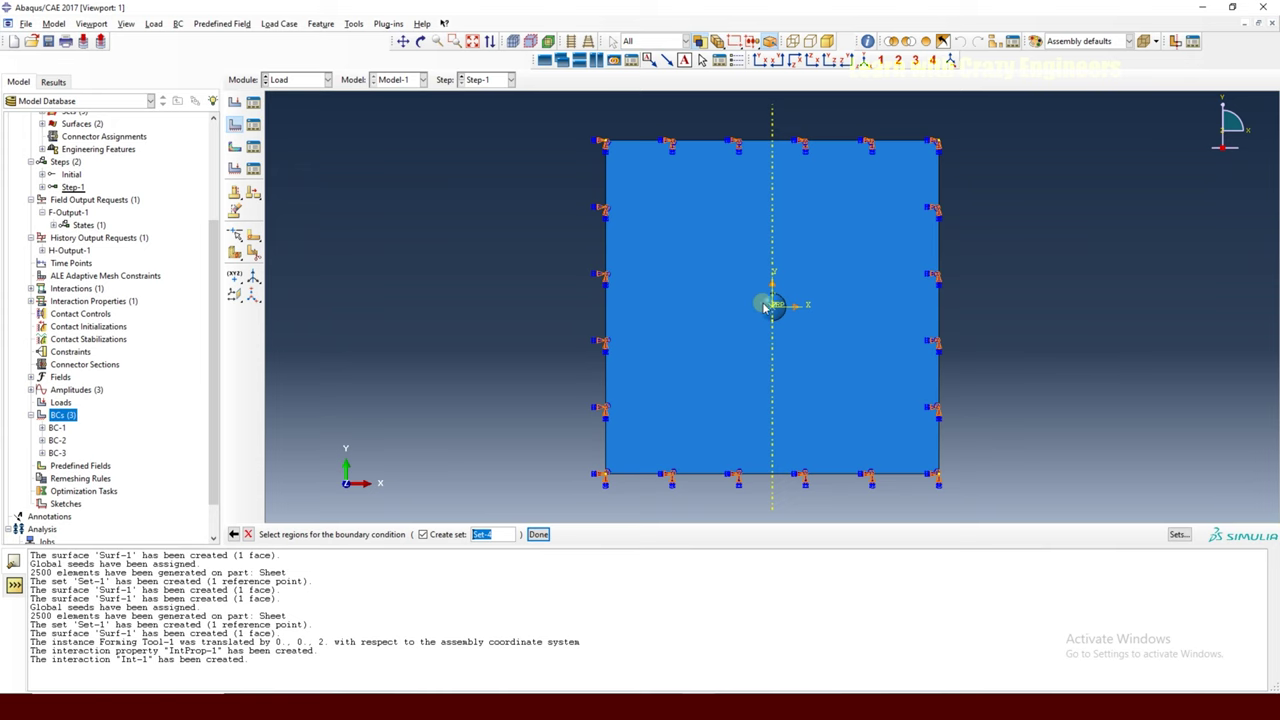
left_click(538, 534)
left_click(464, 243)
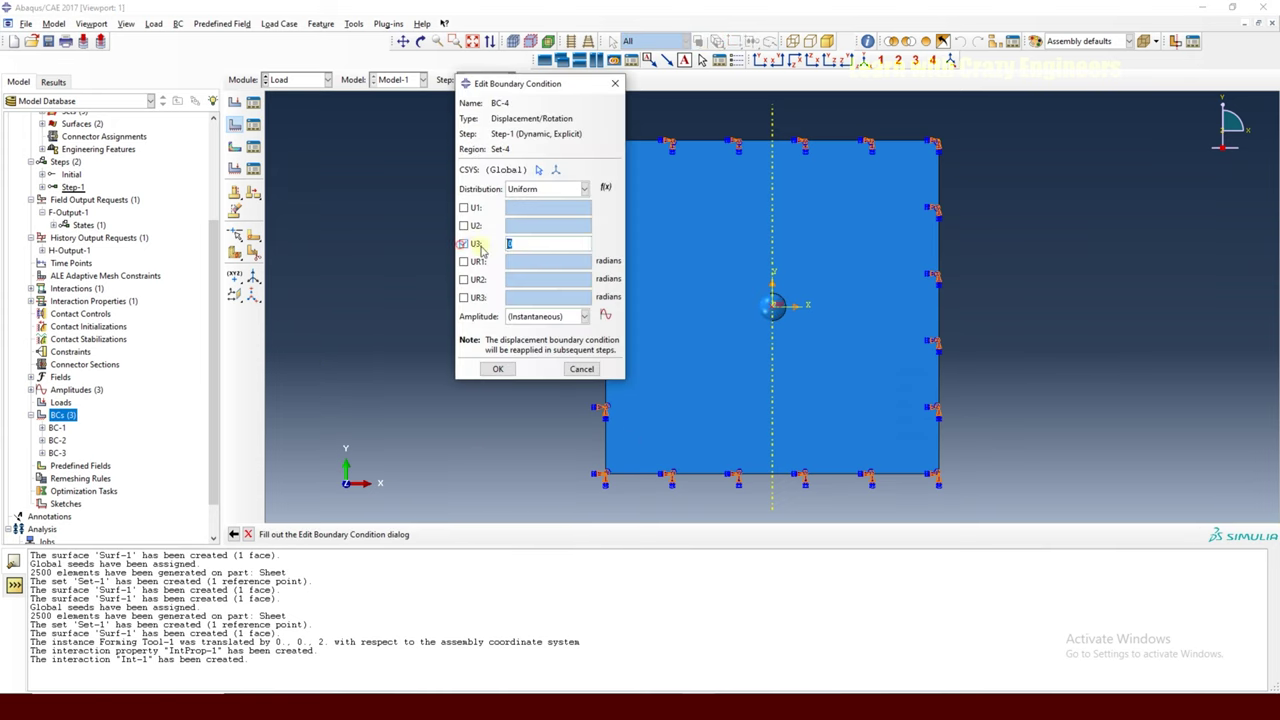
left_click(535, 316)
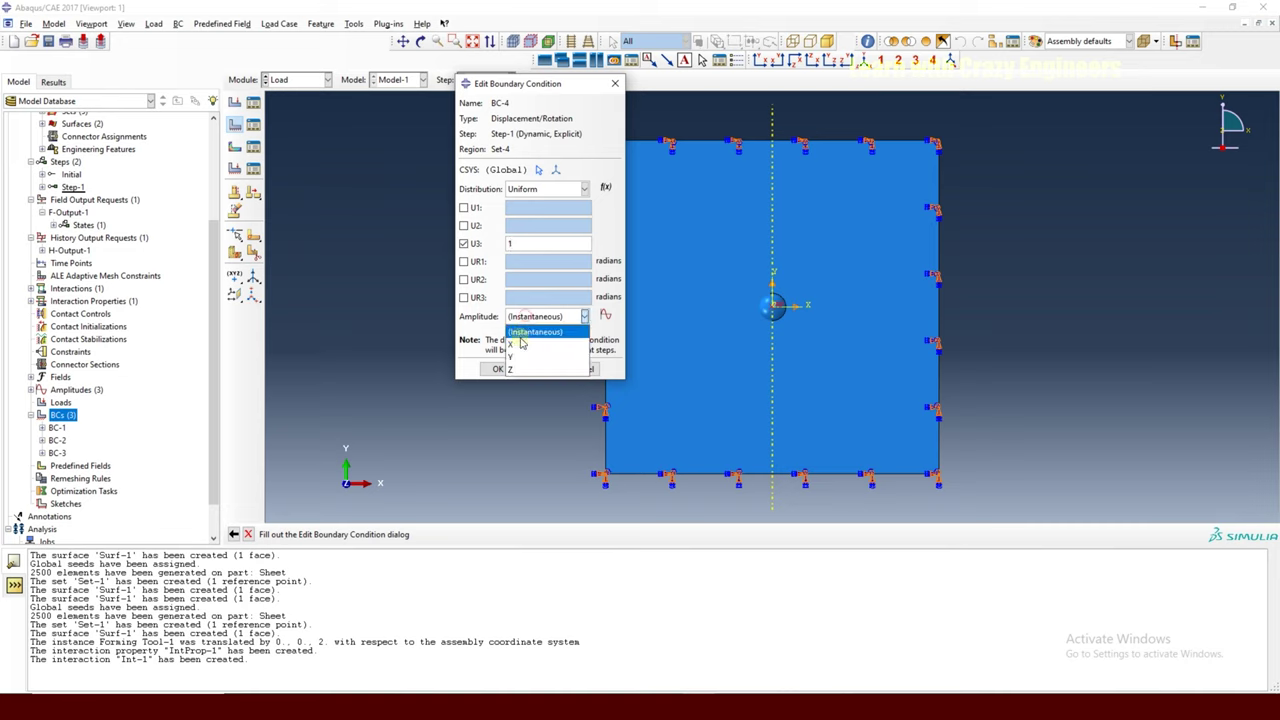
left_click(543, 365)
left_click(497, 368)
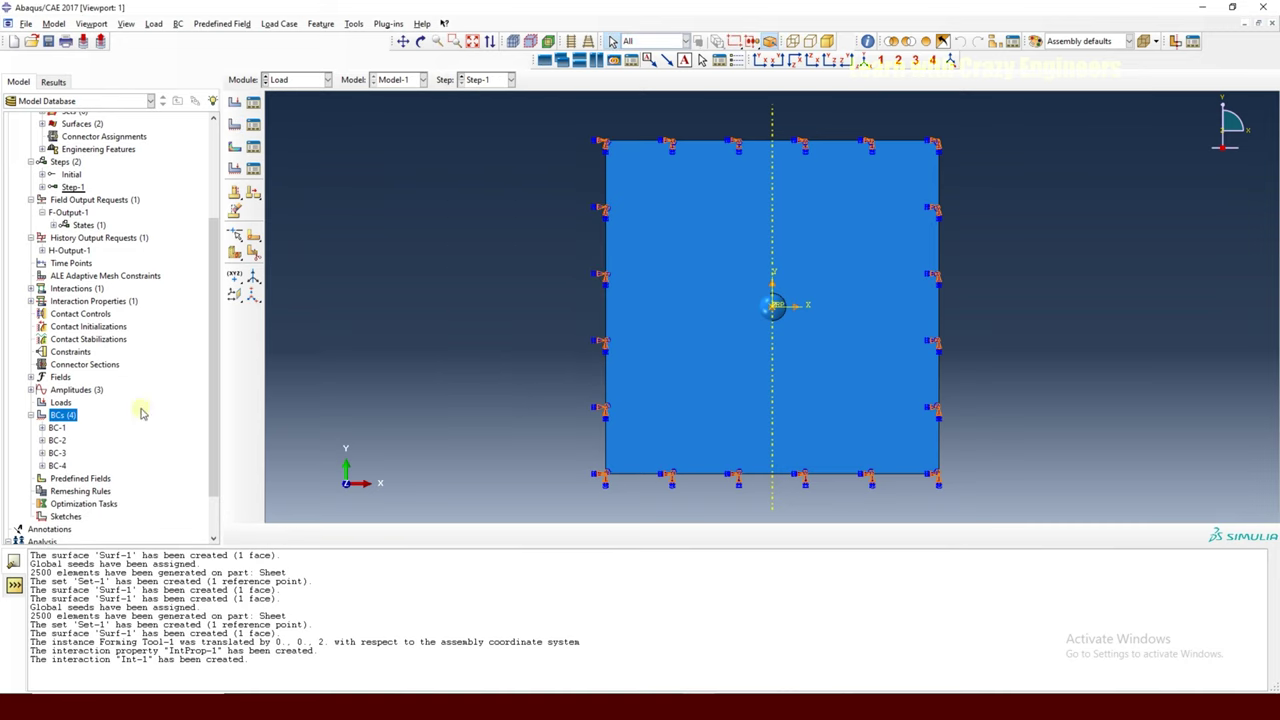
Create a Displacement/Rotation boundary condition in Step-1 on the forming tool's reference point, with UR1, UR2 and UR3 fixed at 0.
right_click(66, 417)
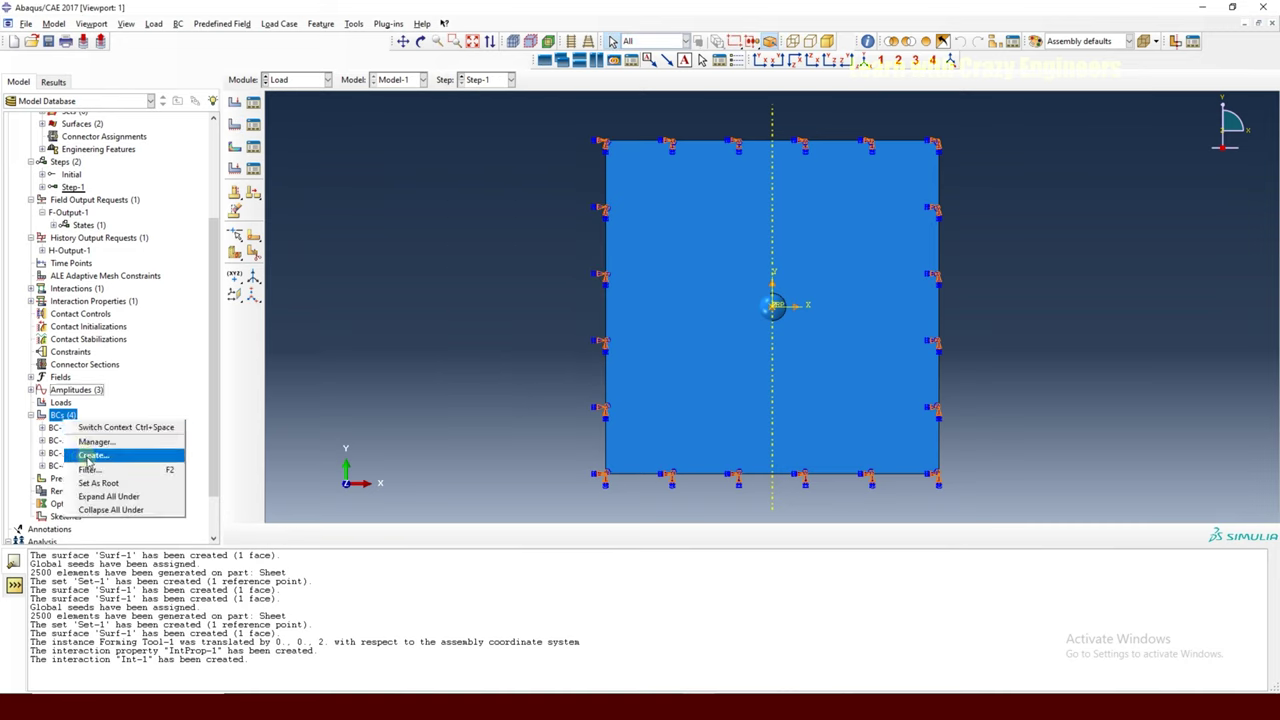
left_click(90, 456)
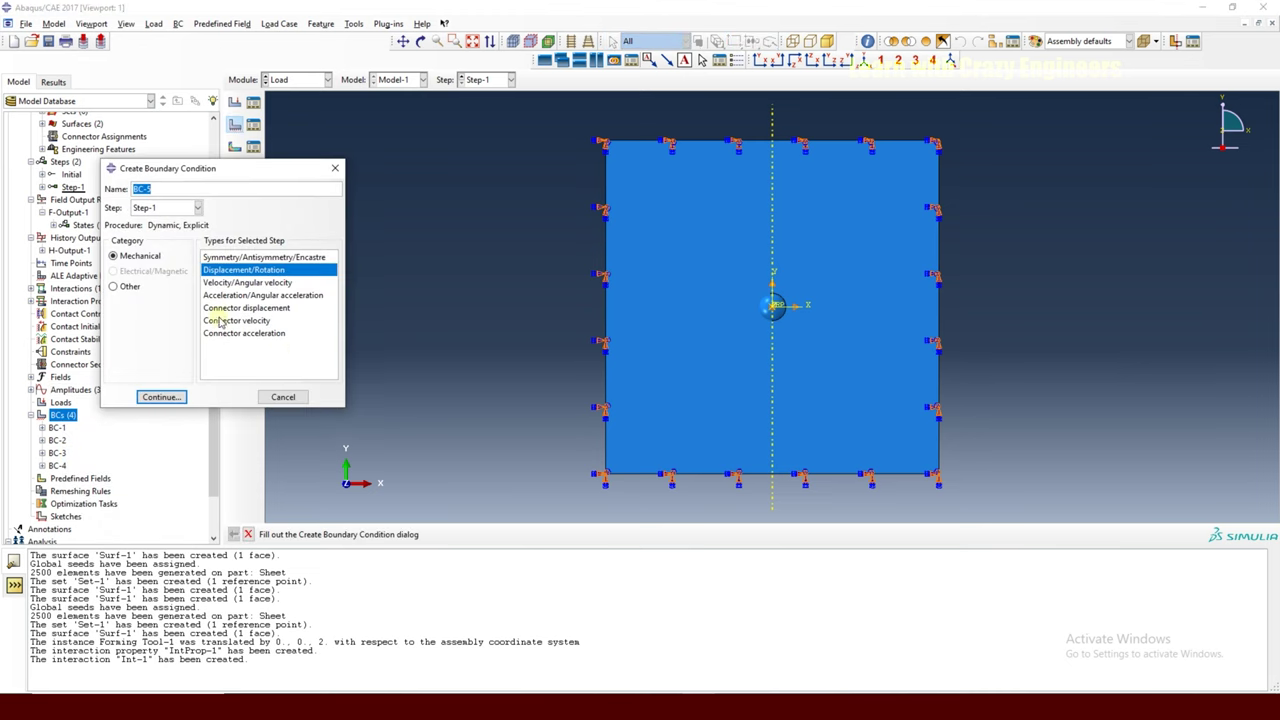
left_click(160, 397)
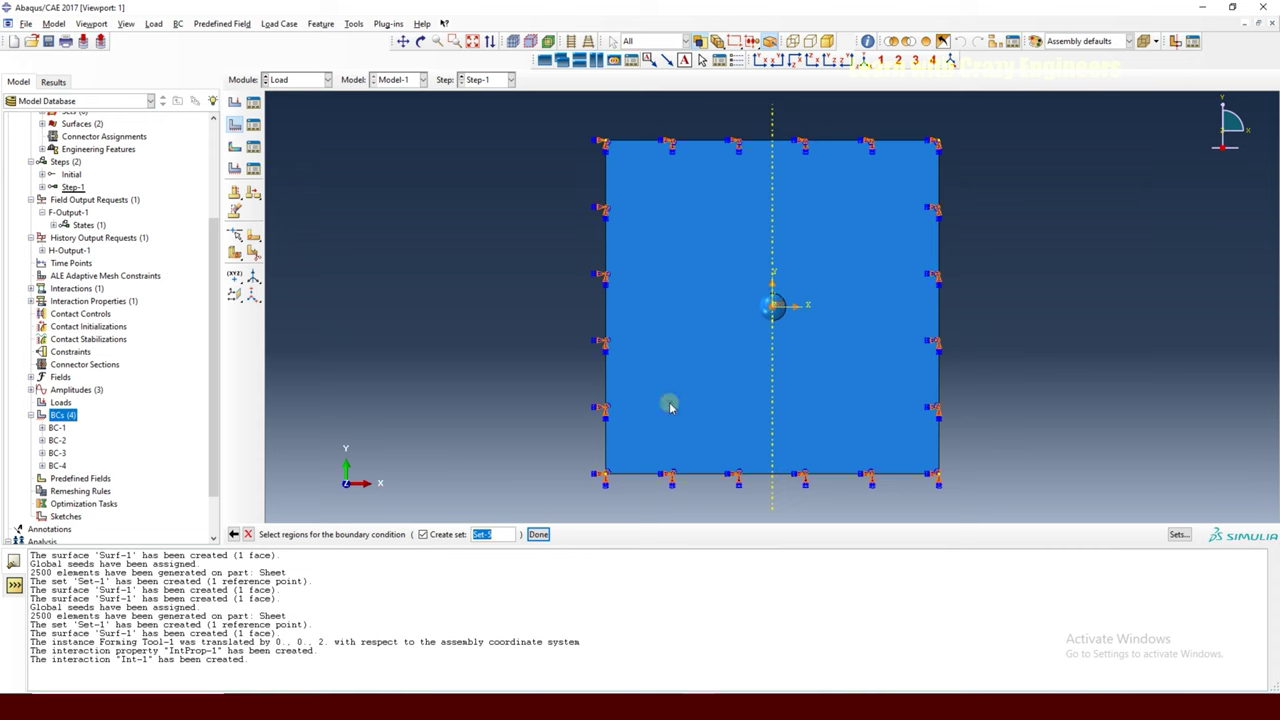
left_click(538, 534)
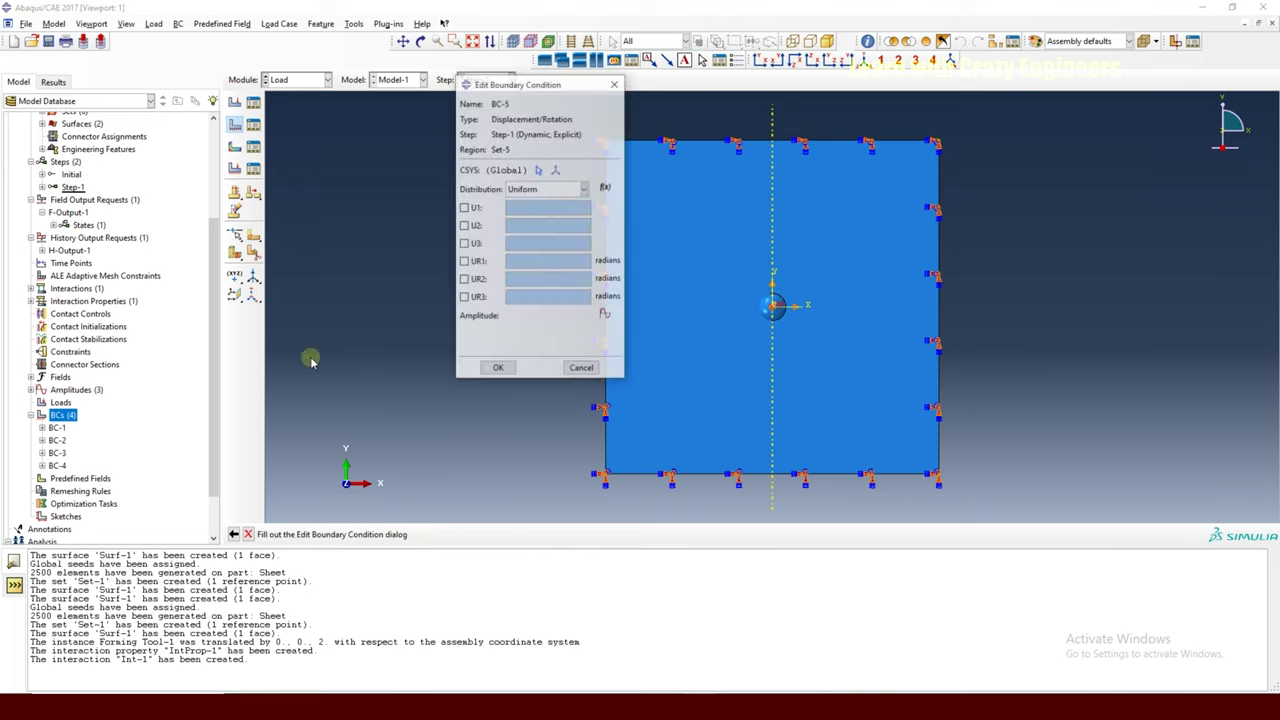
left_click(470, 262)
left_click(466, 280)
left_click(466, 298)
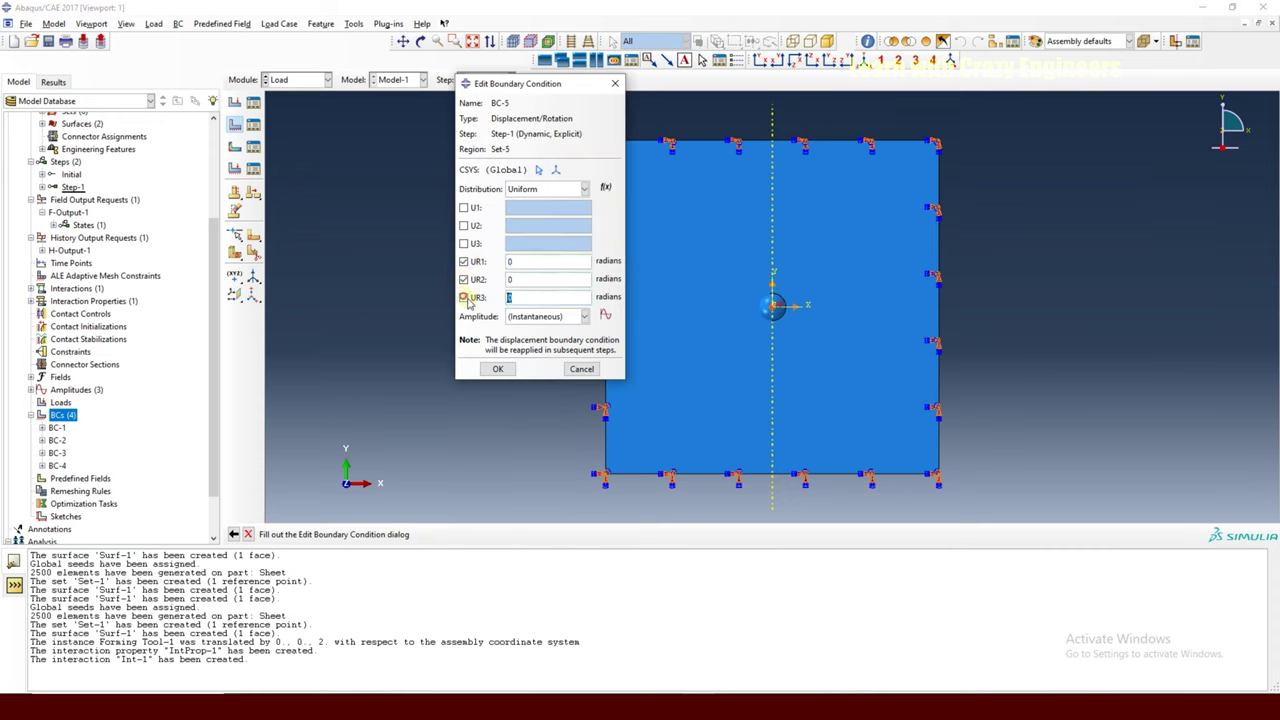
left_click(498, 369)
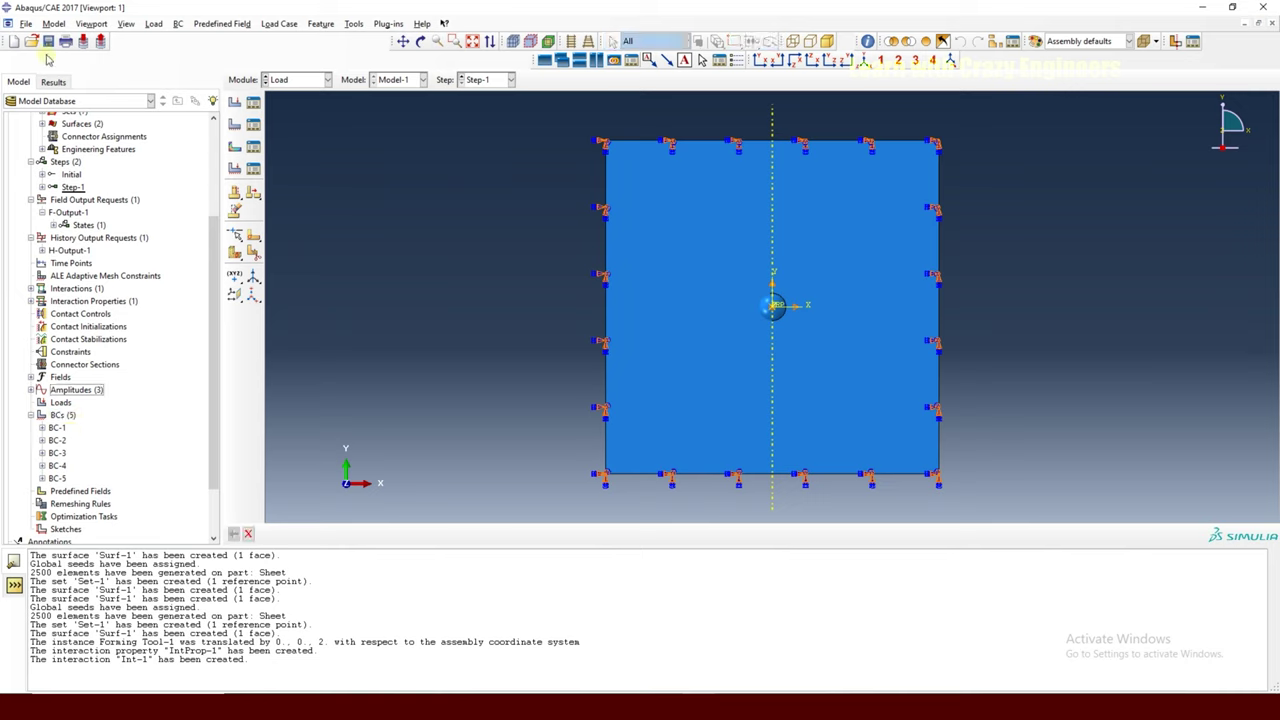
Save the model database as ISF_1 in the temp directory.
left_click(295, 80)
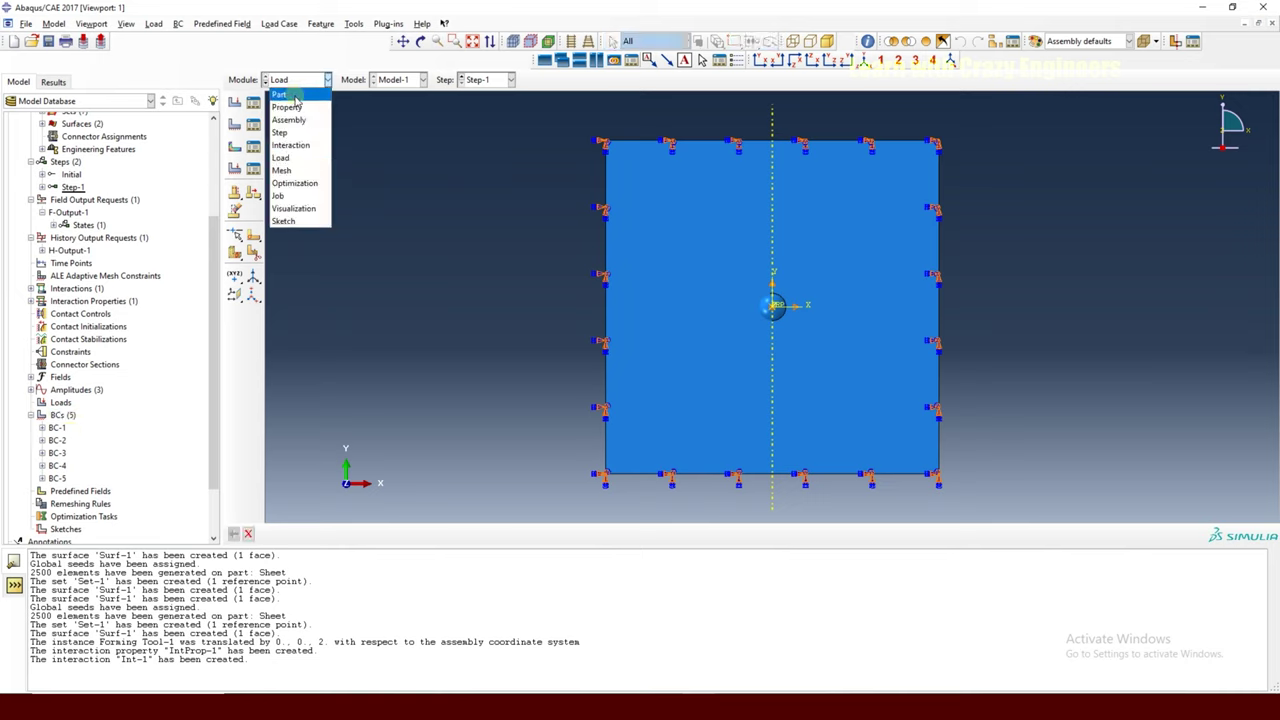
left_click(26, 23)
left_click(26, 23)
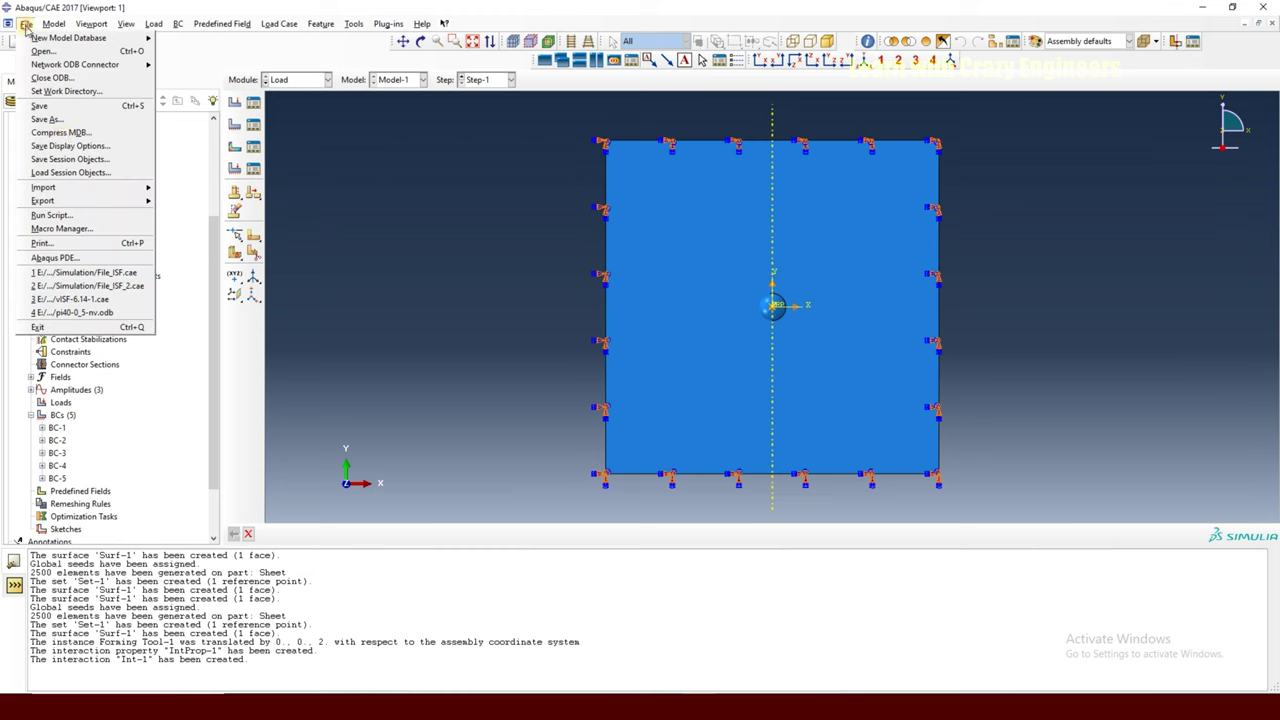
left_click(46, 119)
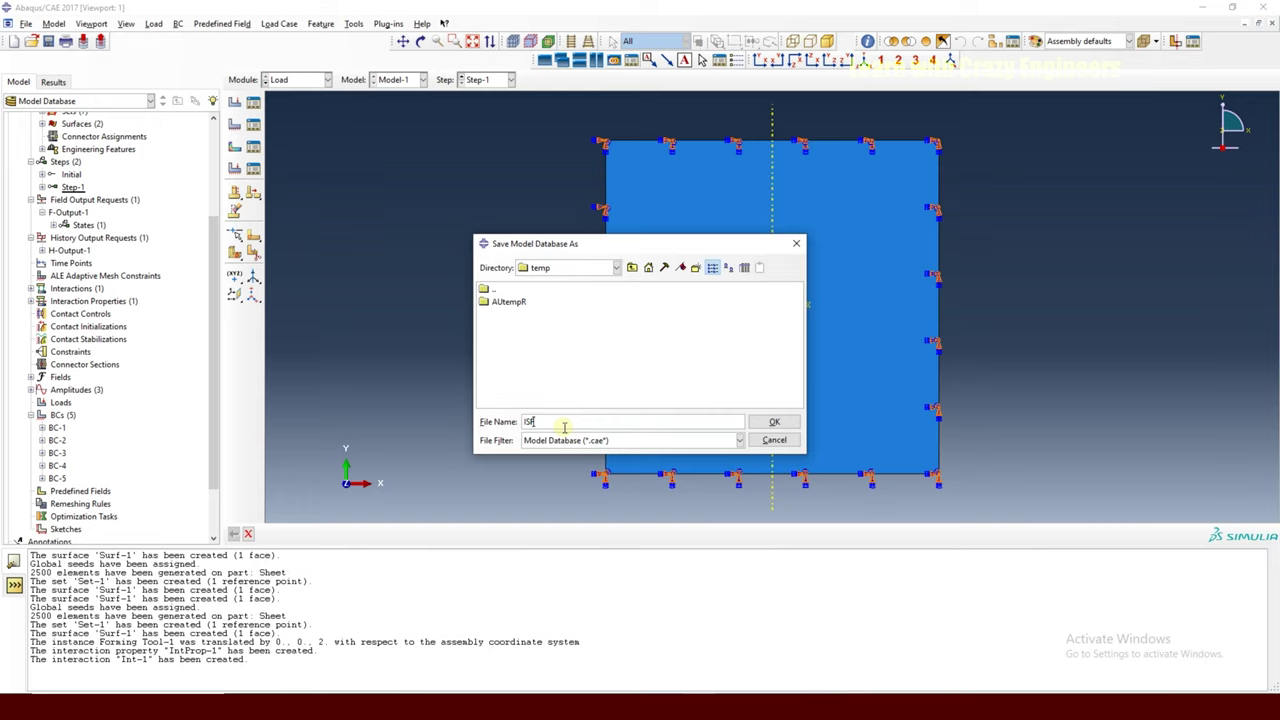
left_click(776, 421)
Switch to the ToolPath_Design_Cone workbook in Excel and check the first X and Y coordinates of the toolpath.
left_click(284, 83)
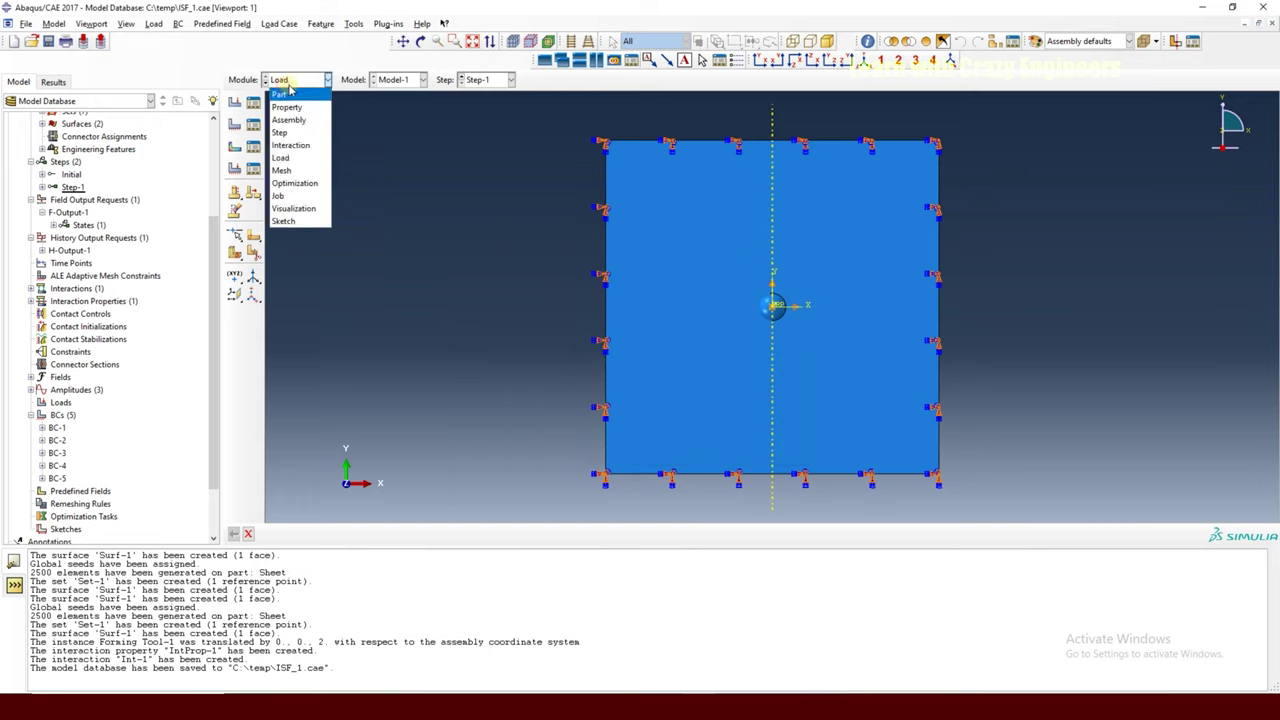
left_click(284, 195)
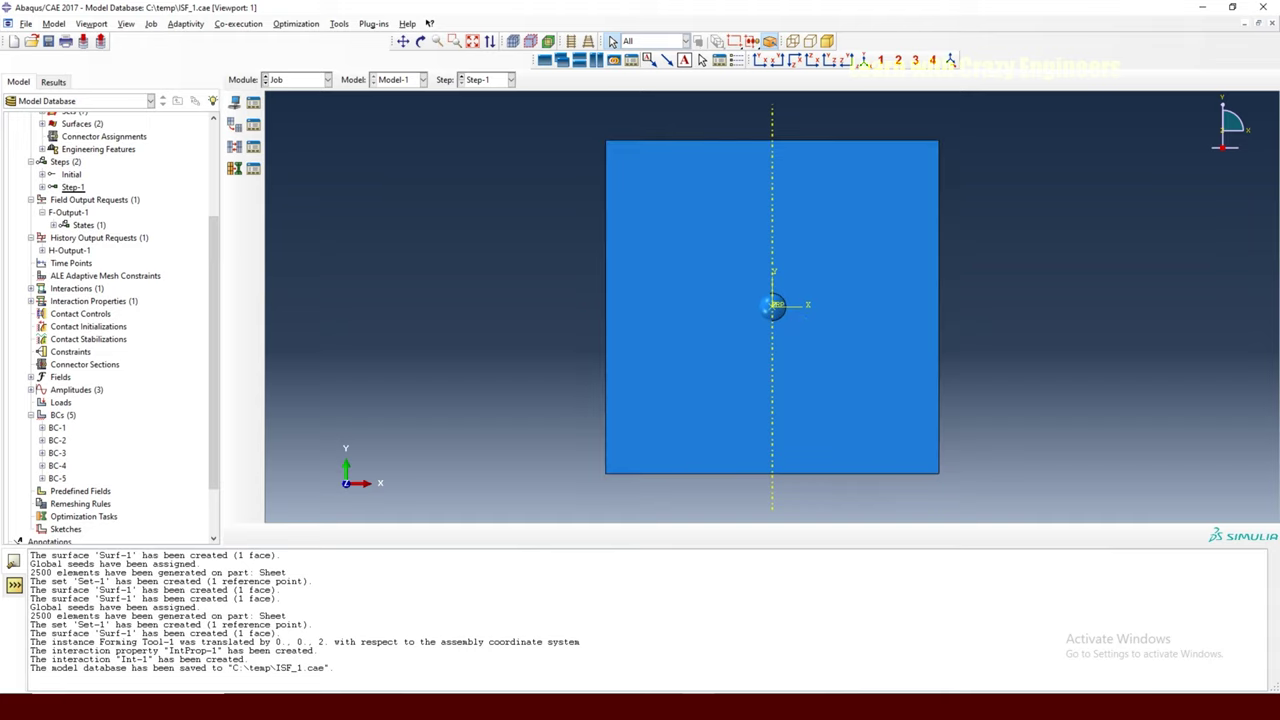
mouse_move(601, 708)
left_click(529, 650)
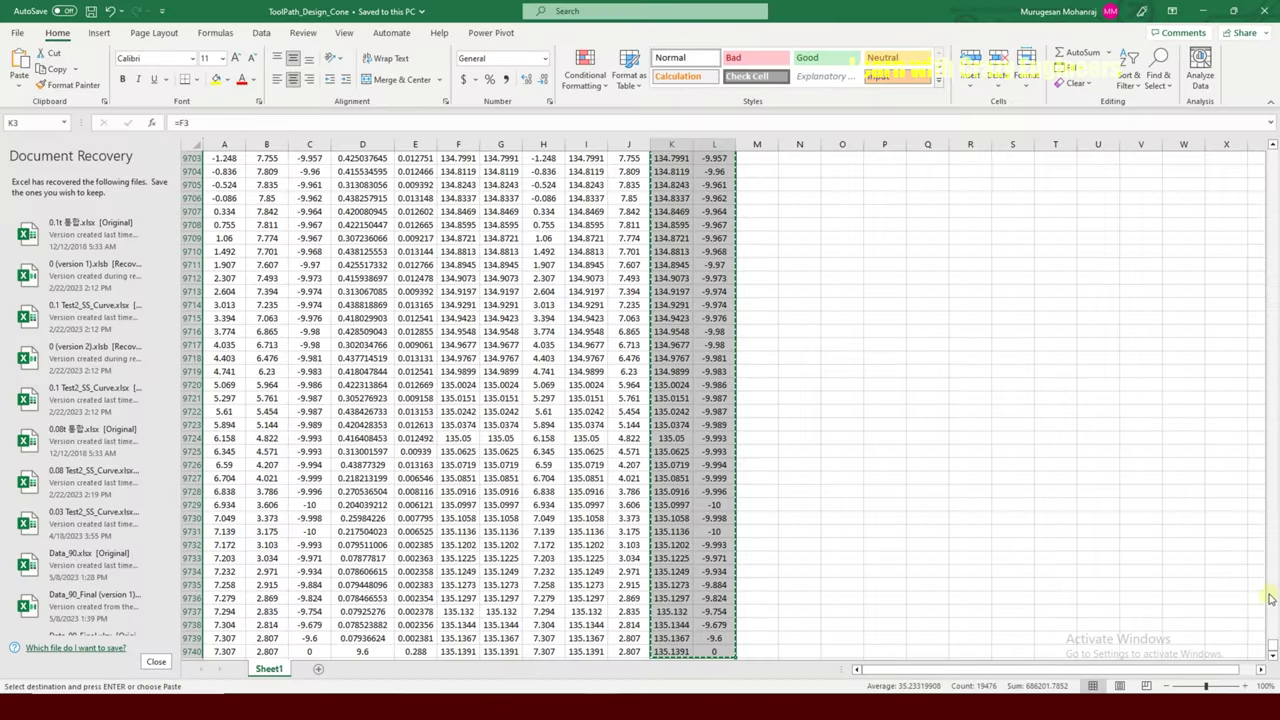
left_click_drag(1272, 646, 1272, 152)
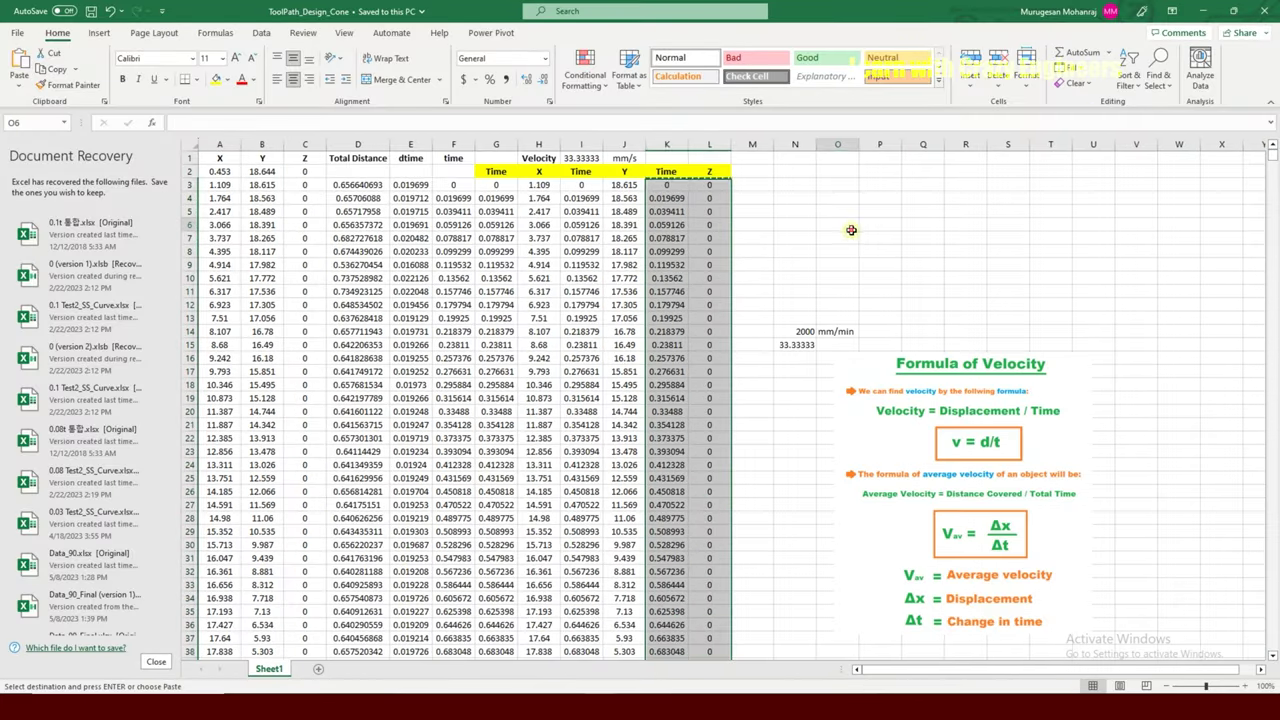
left_click_drag(496, 185, 582, 186)
key("ctrl+v")
left_click(538, 186)
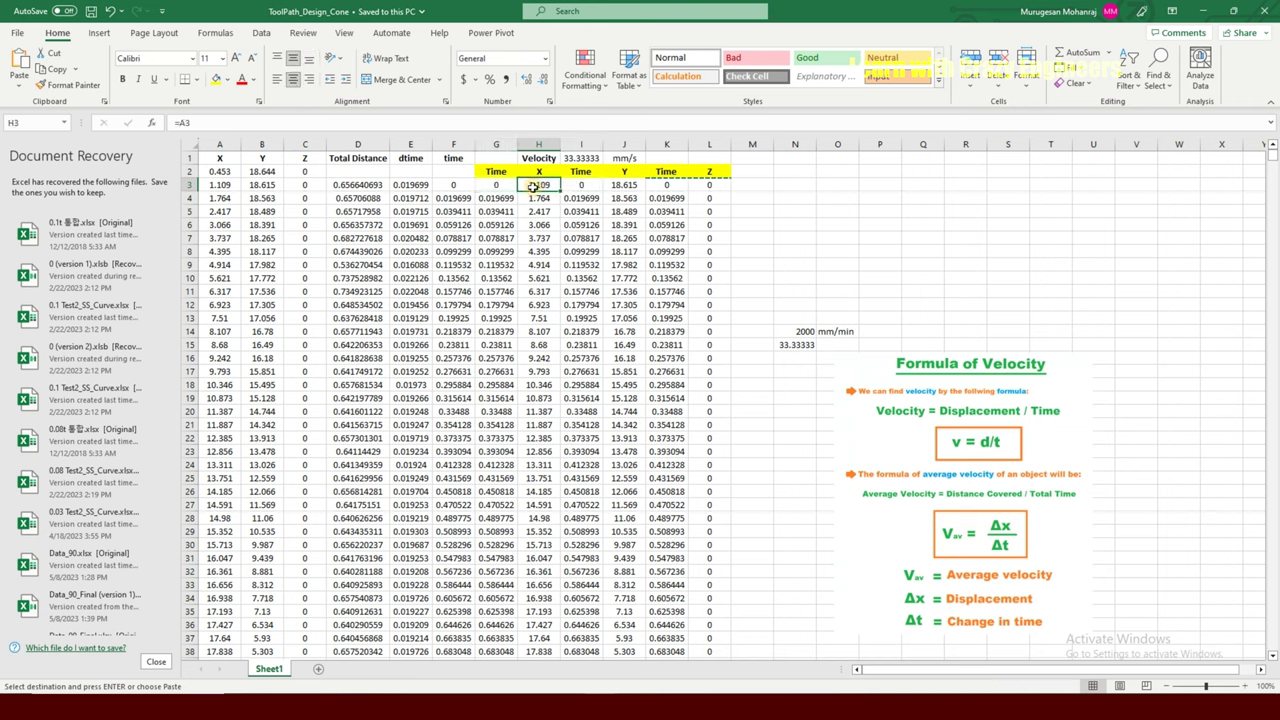
left_click(620, 186)
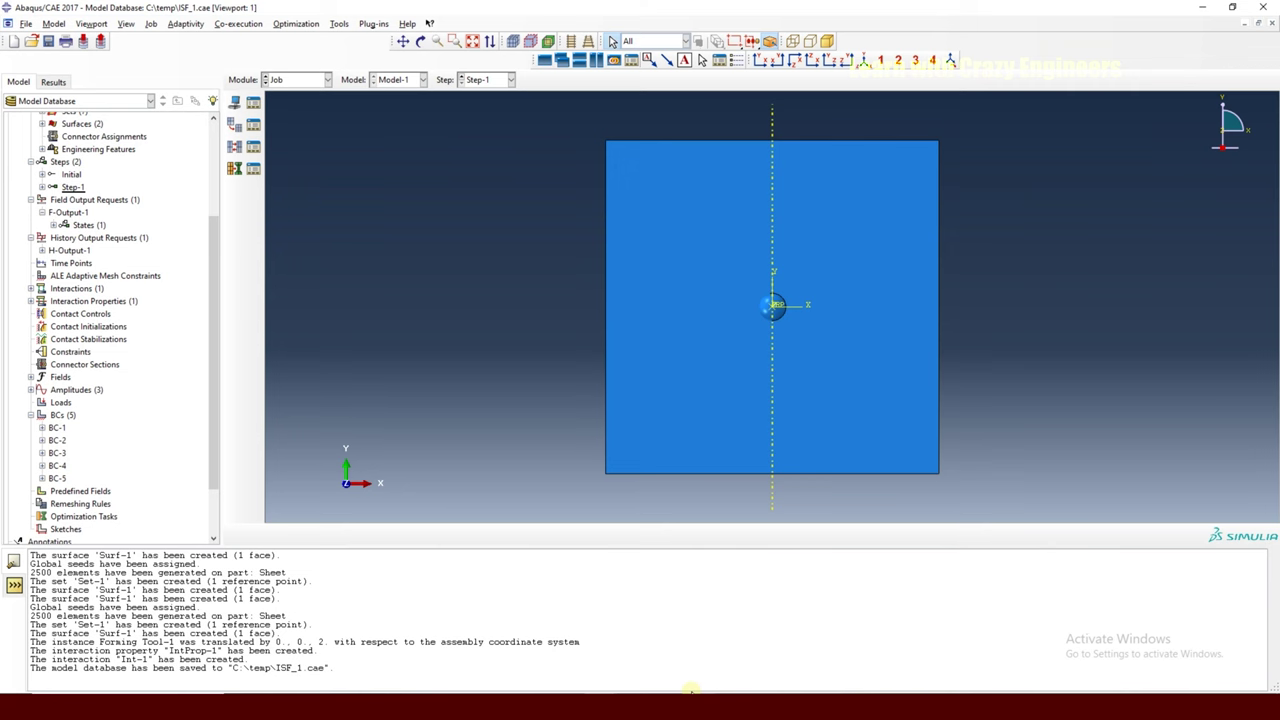
Return to Abaqus and start translating the forming tool instance in the Assembly module, with 0,0,0 as the vector's start point.
left_click(297, 82)
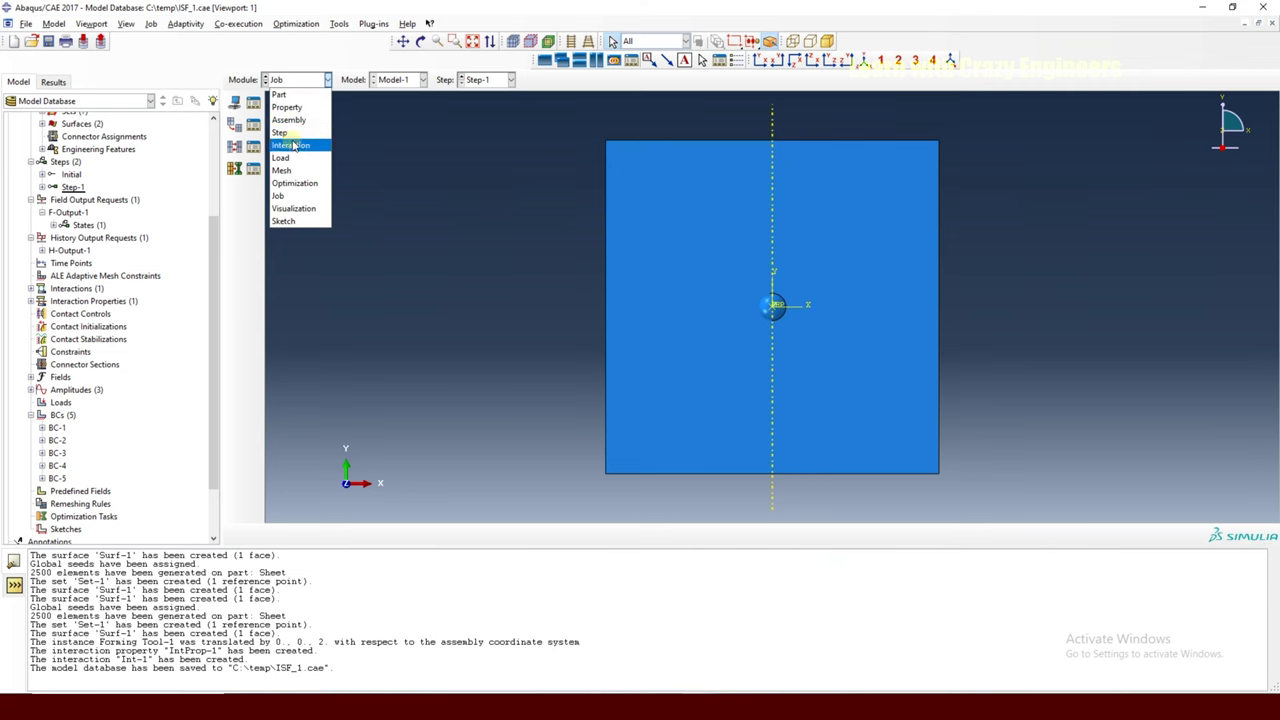
left_click(289, 120)
left_click(253, 120)
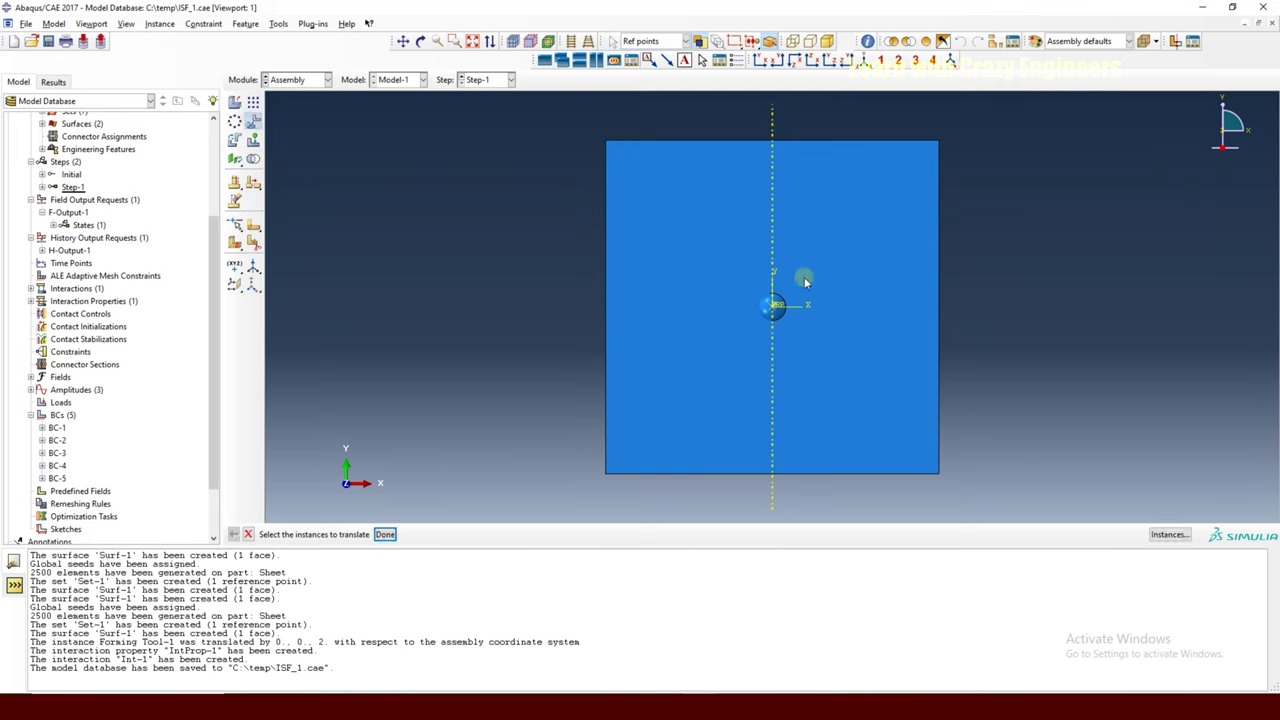
left_click(774, 308)
left_click(385, 534)
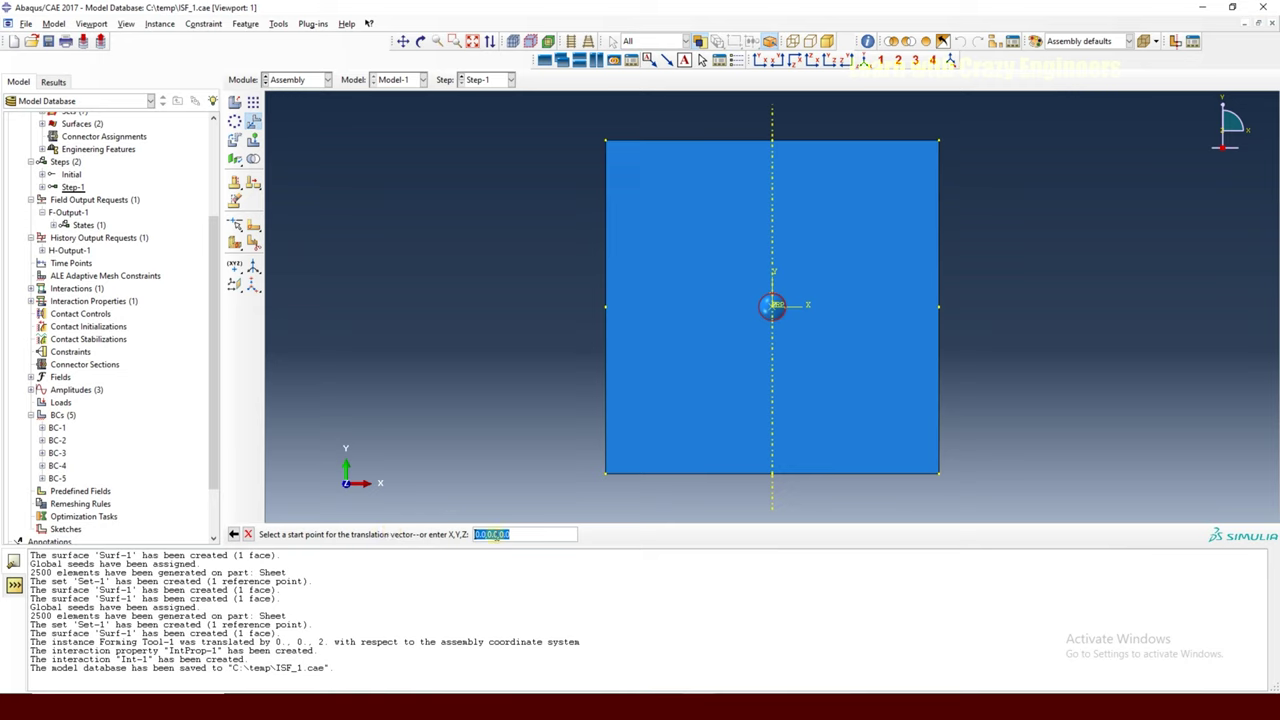
key("Return")
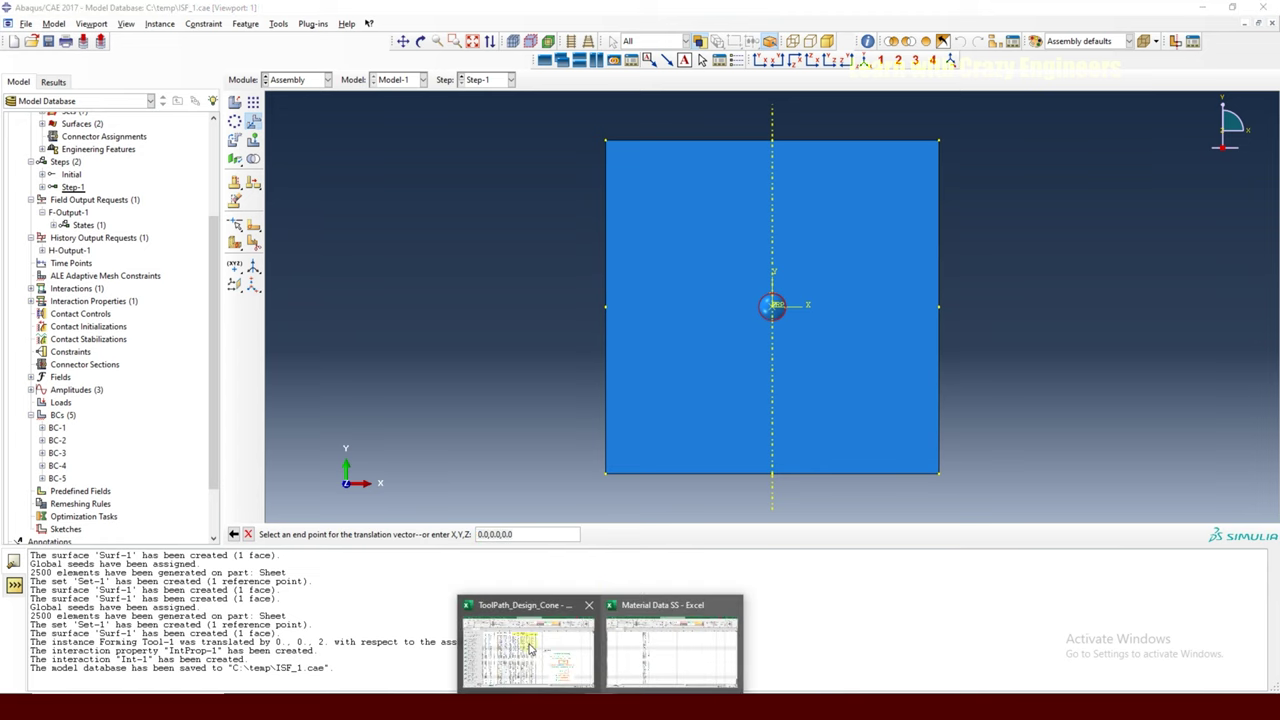
Copy the first X and Y toolpath values from Excel to translate the forming tool to end point 1.109,18.615,0 in Abaqus.
left_click(617, 644)
right_click(545, 188)
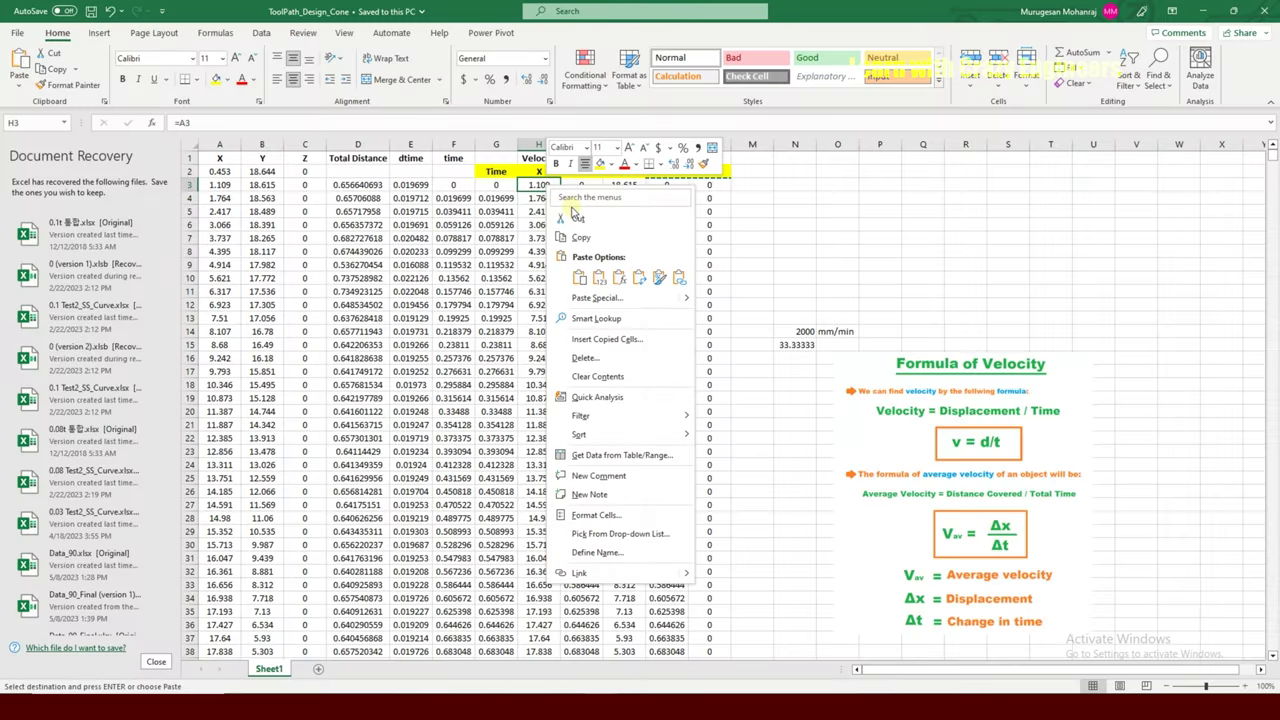
left_click(572, 236)
key("alt+Tab")
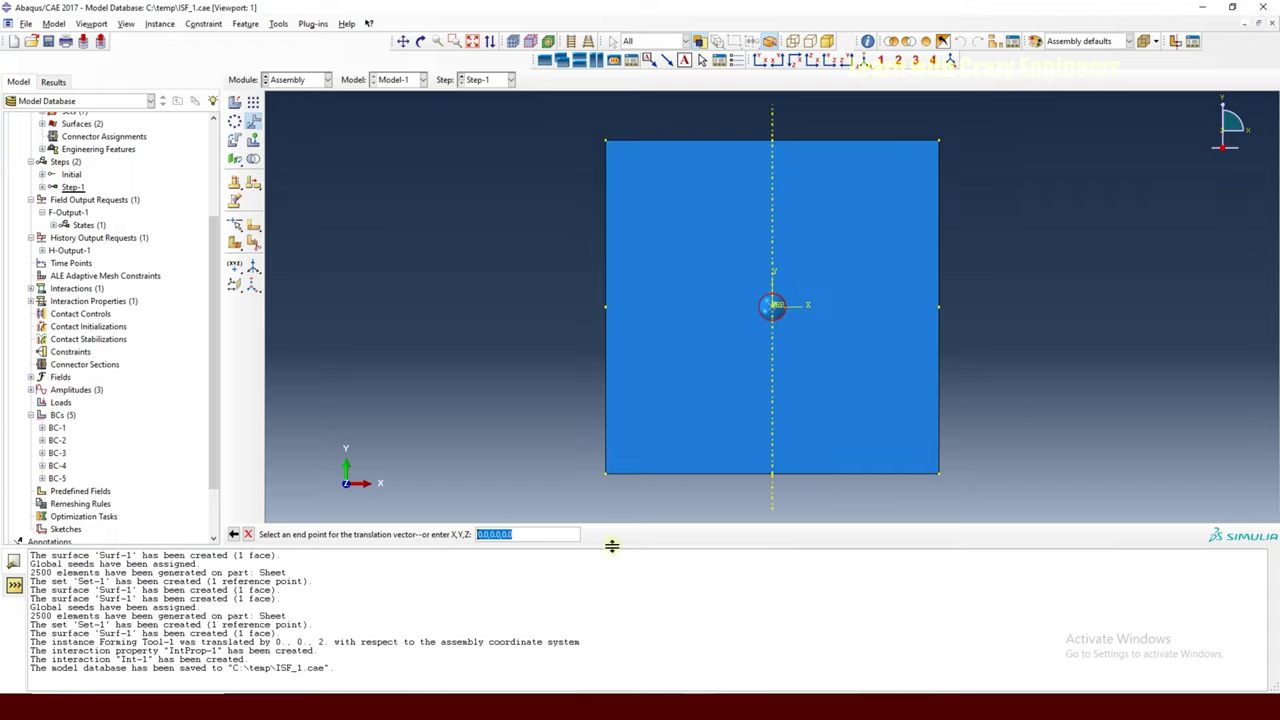
key("BackSpace")
type(",")
left_click(620, 705)
left_click(563, 672)
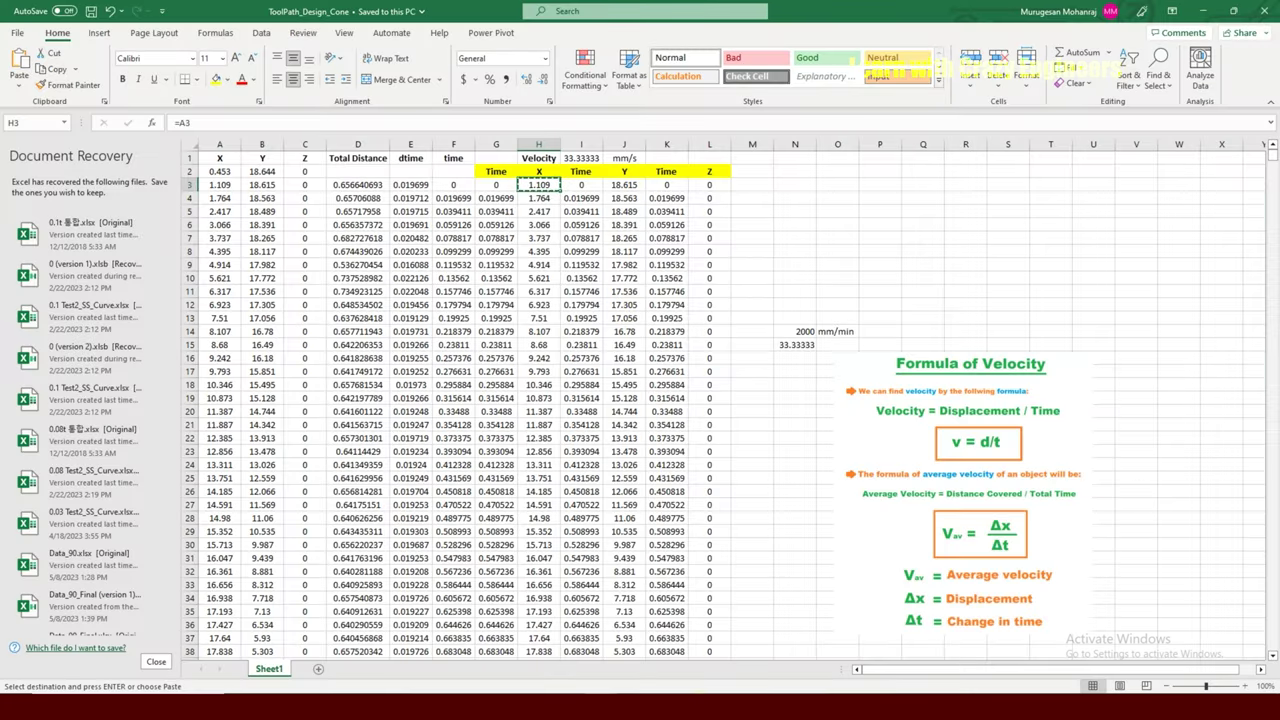
left_click(700, 706)
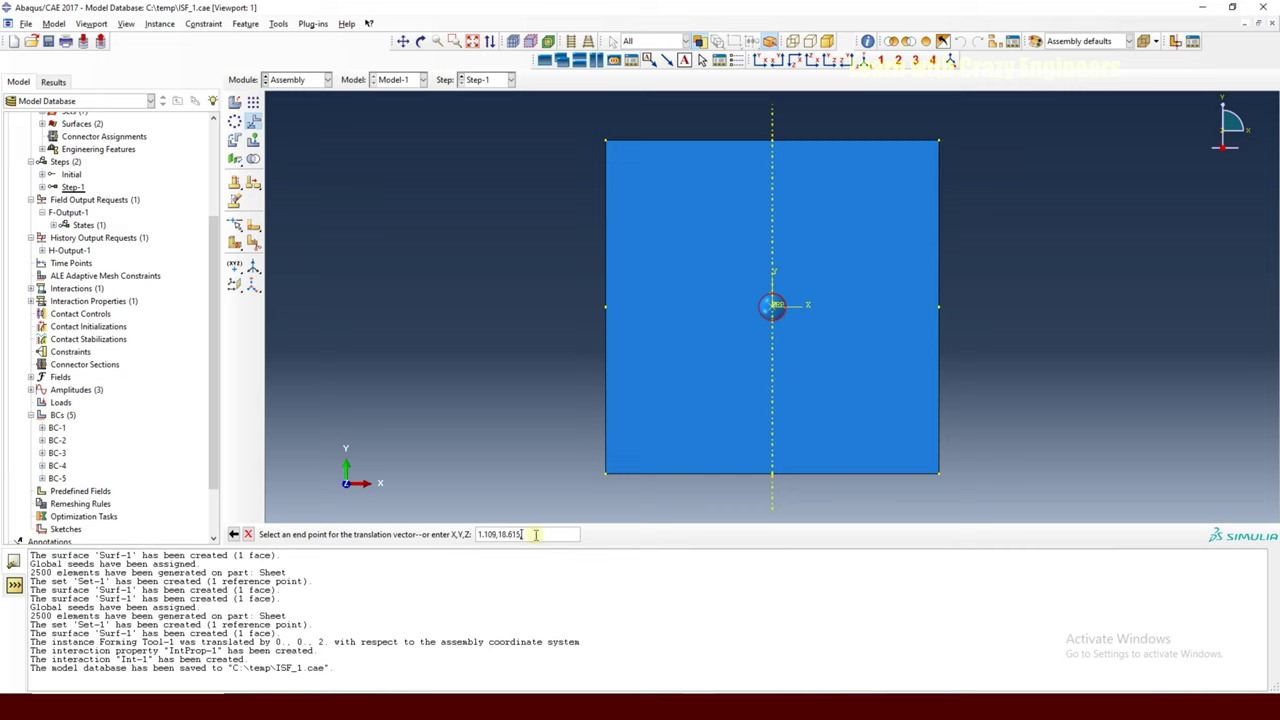
key("Return")
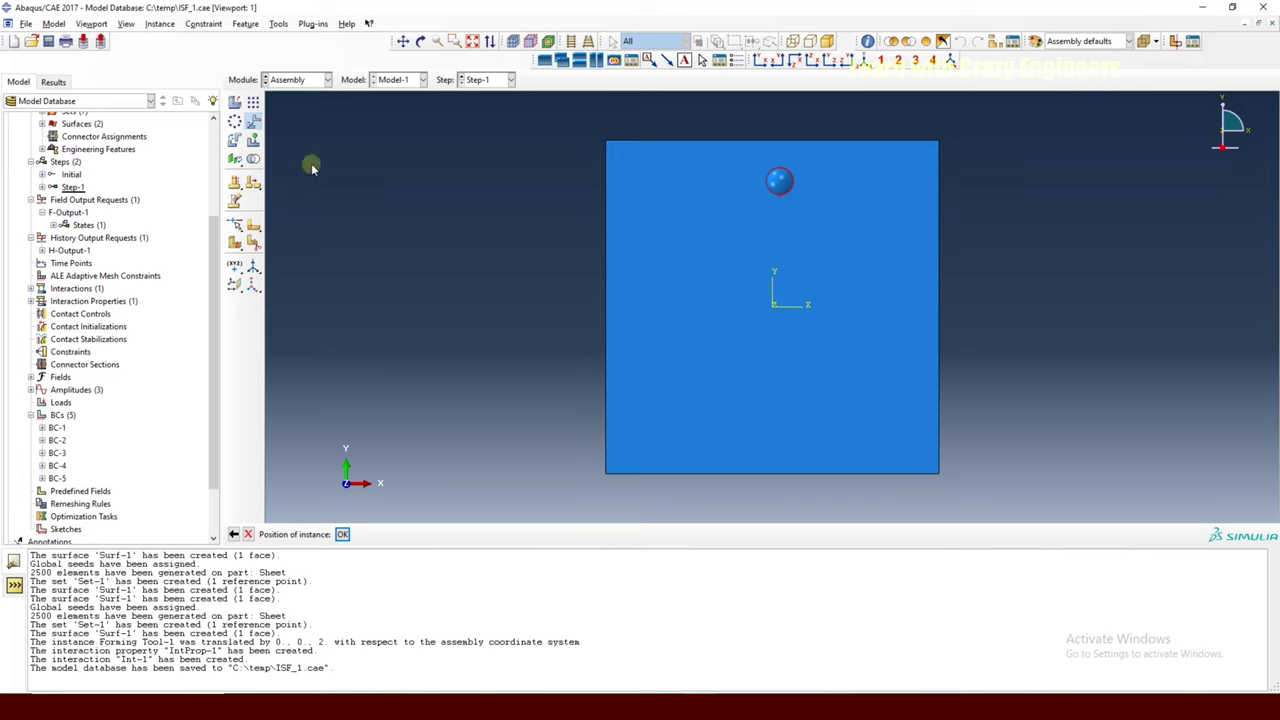
left_click(342, 534)
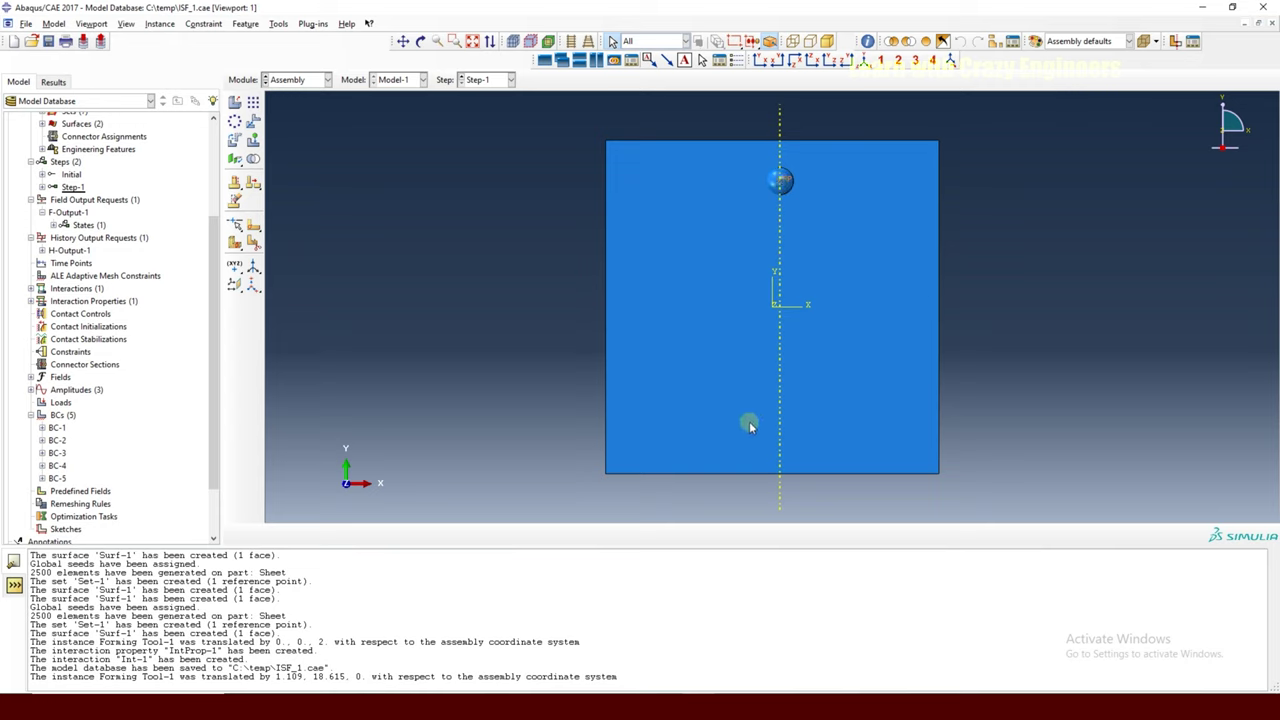
Create a job named Job-ISFTutorial from Model-1 in the Job module.
left_click(318, 82)
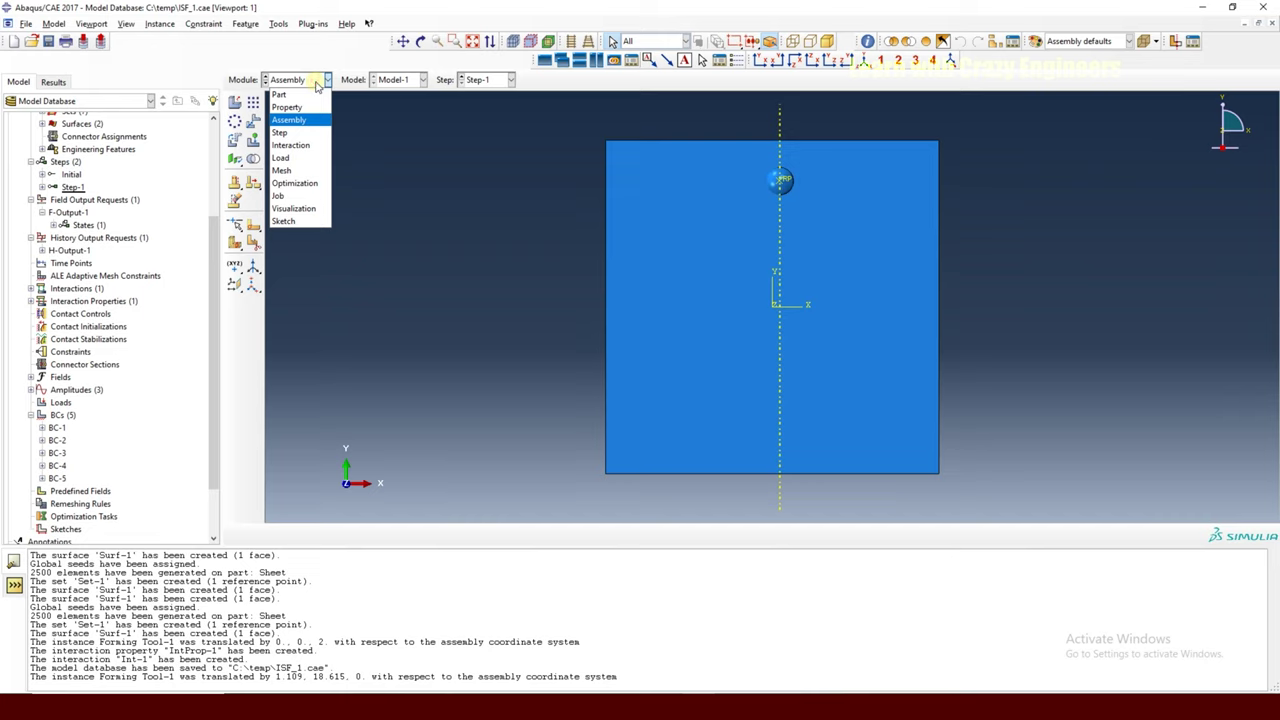
left_click(286, 196)
left_click(253, 103)
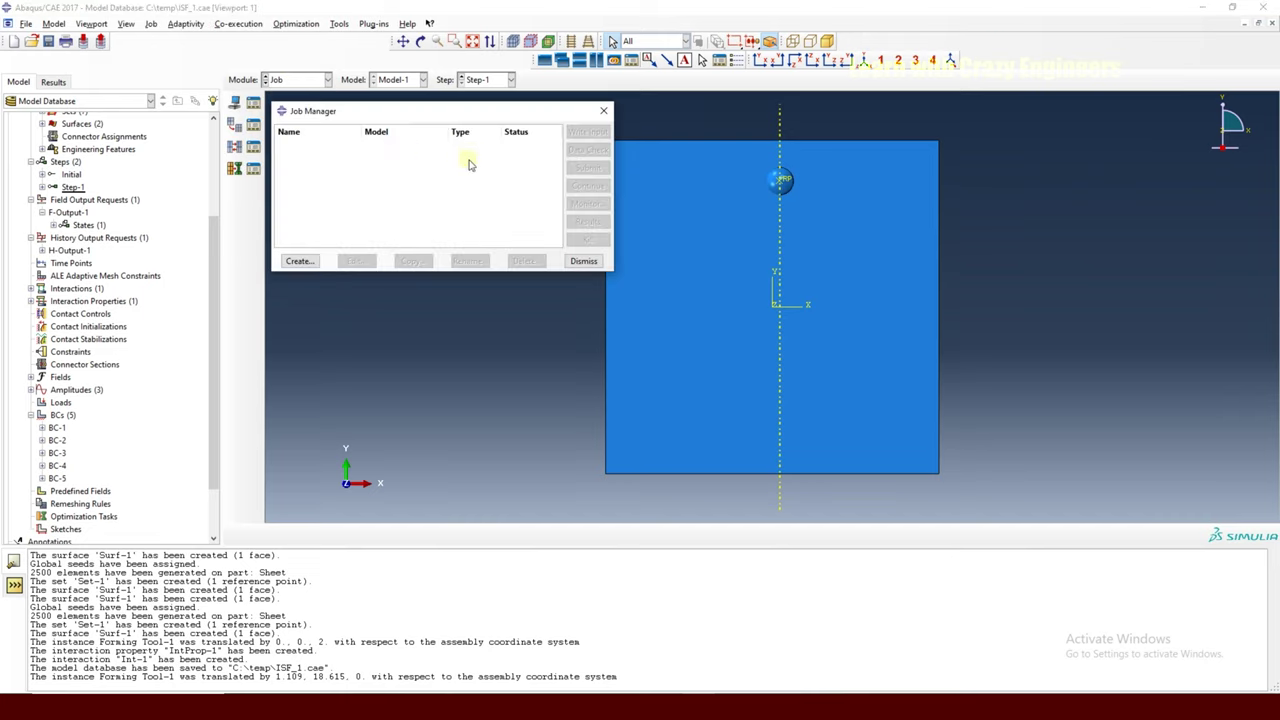
left_click(300, 261)
left_click(388, 274)
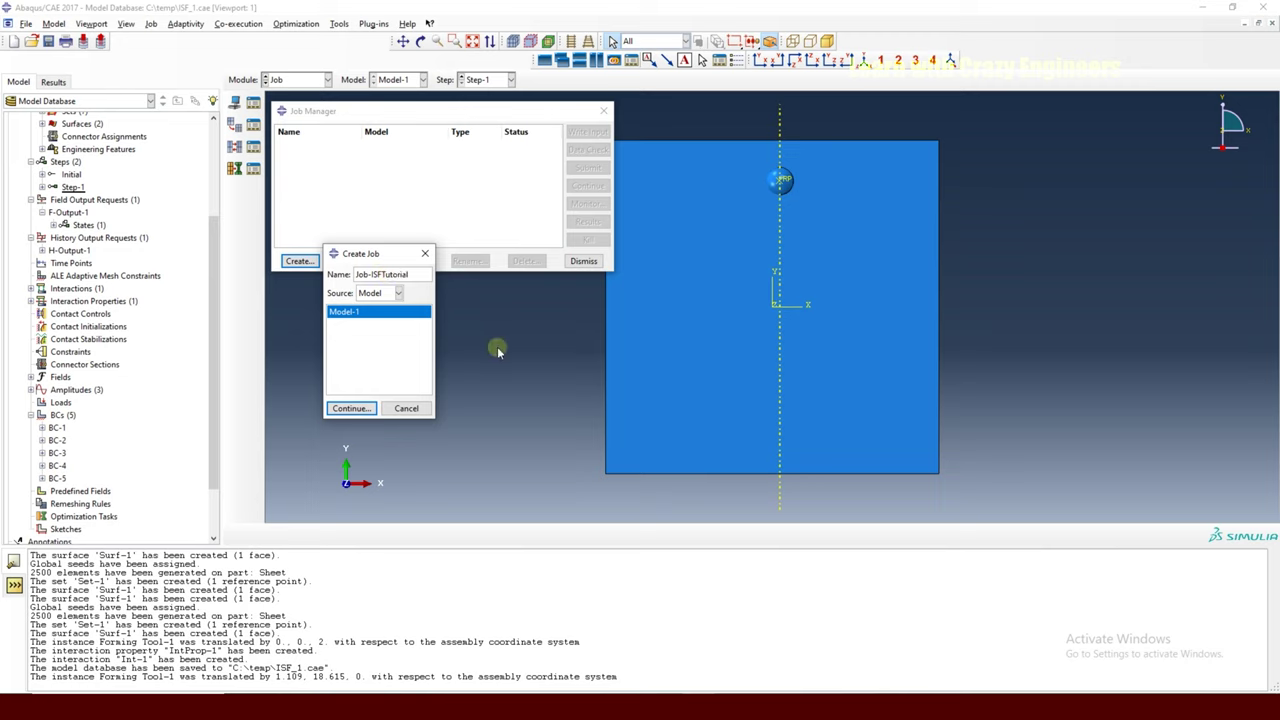
left_click(350, 408)
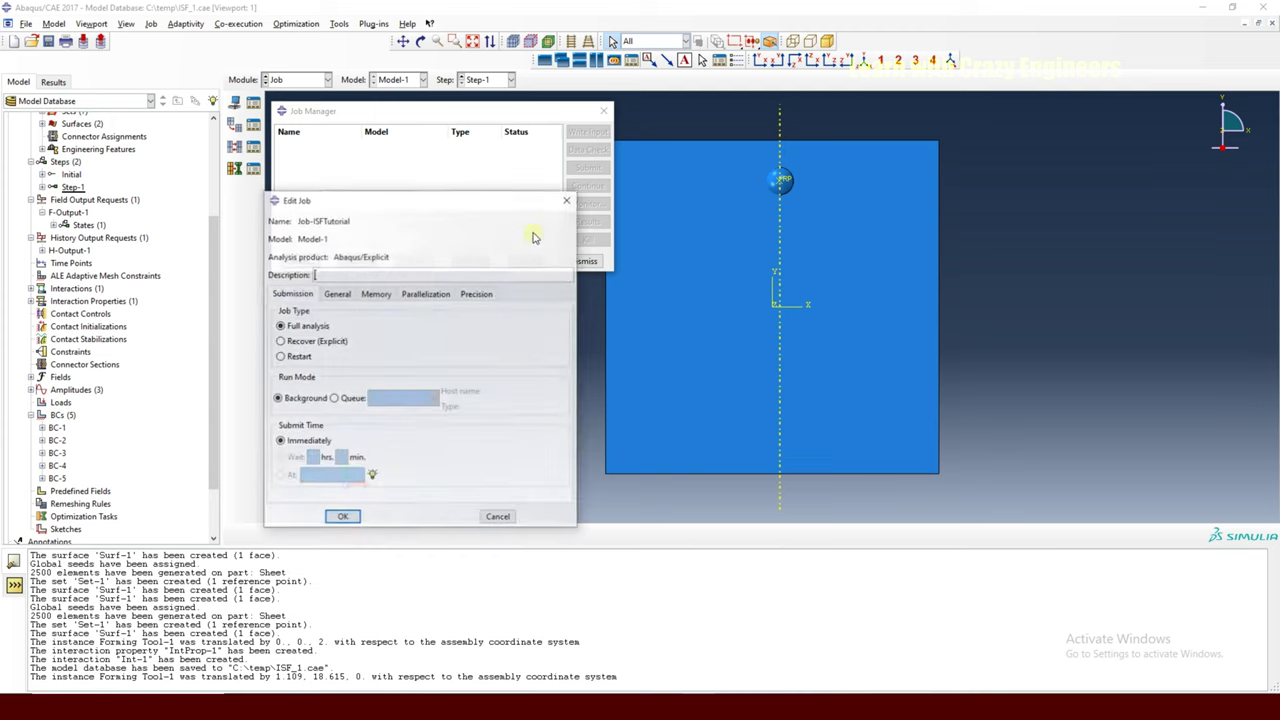
Go through the job's general, memory, parallelization and precision settings and accept the full-analysis job definition.
left_click(340, 296)
left_click(378, 296)
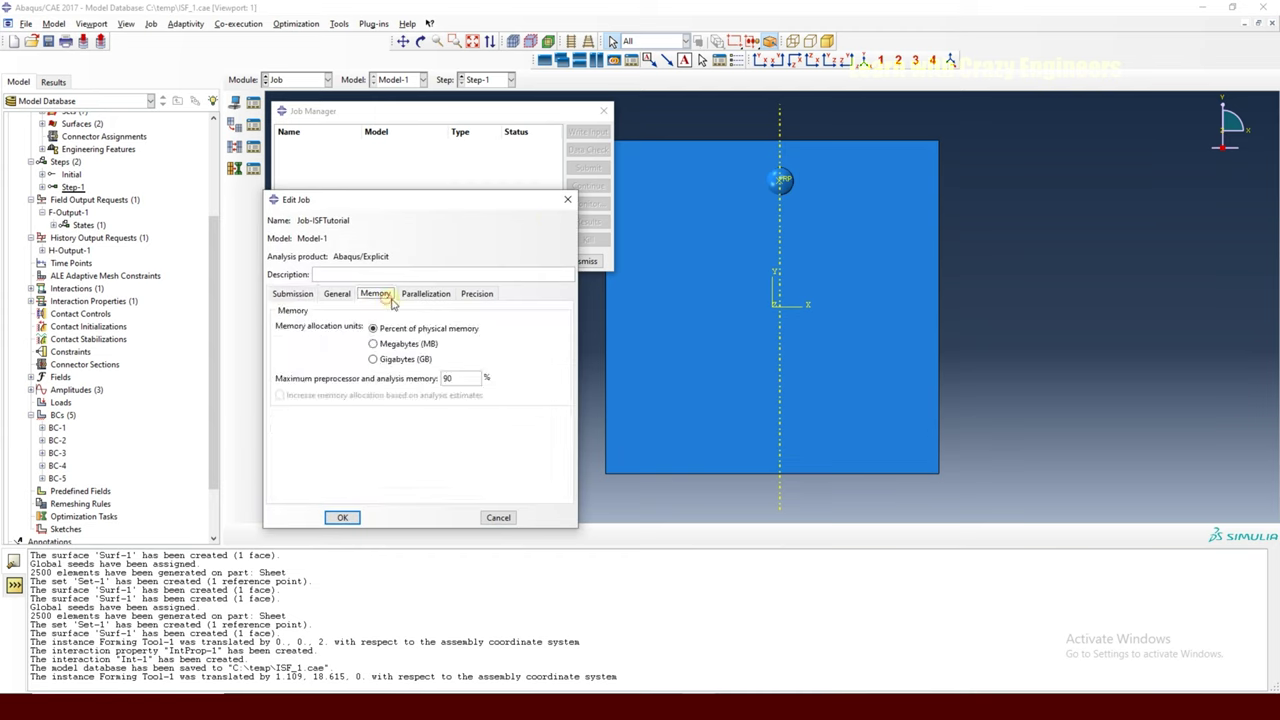
left_click(428, 296)
left_click(476, 294)
left_click(400, 313)
left_click(400, 378)
left_click(424, 293)
left_click(378, 294)
left_click(425, 293)
left_click(318, 312)
left_click(394, 309)
left_click(394, 309)
left_click(342, 517)
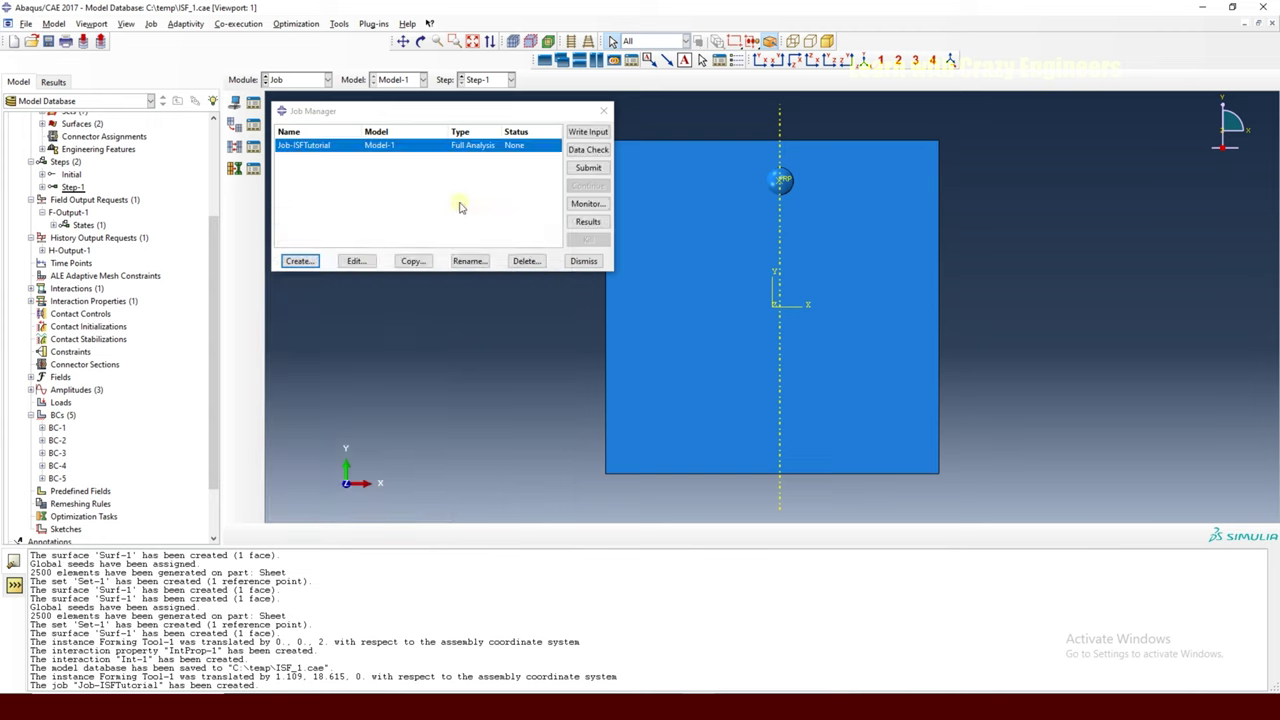
Submit Job-ISFTutorial for analysis and open its monitor, enlarged and placed beside the job list.
left_click(588, 167)
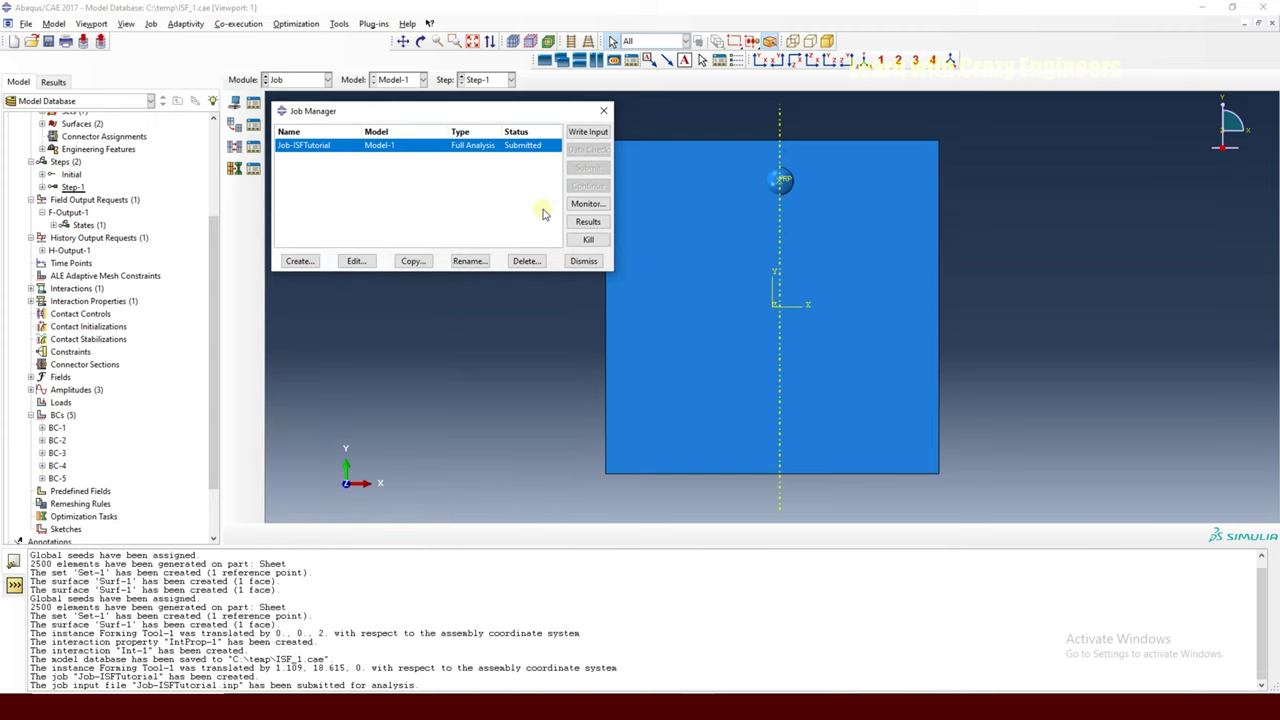
left_click(587, 203)
left_click_drag(295, 124, 931, 185)
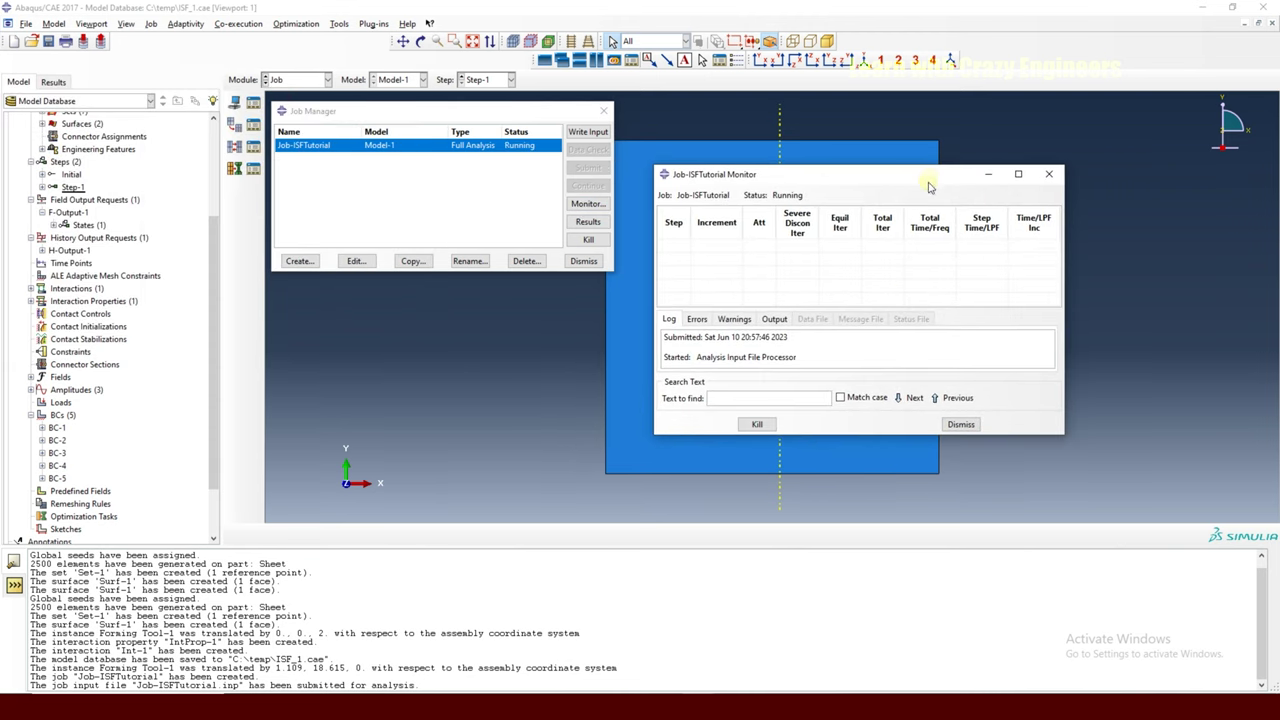
left_click_drag(877, 435, 920, 570)
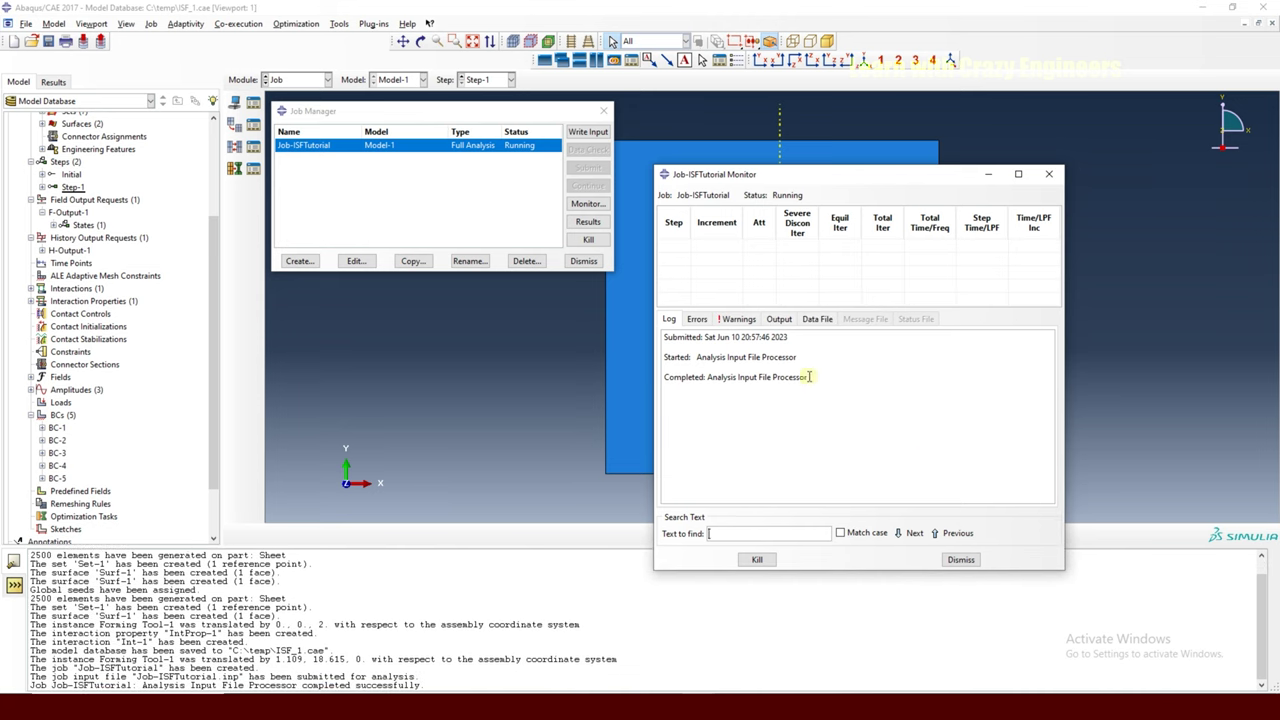
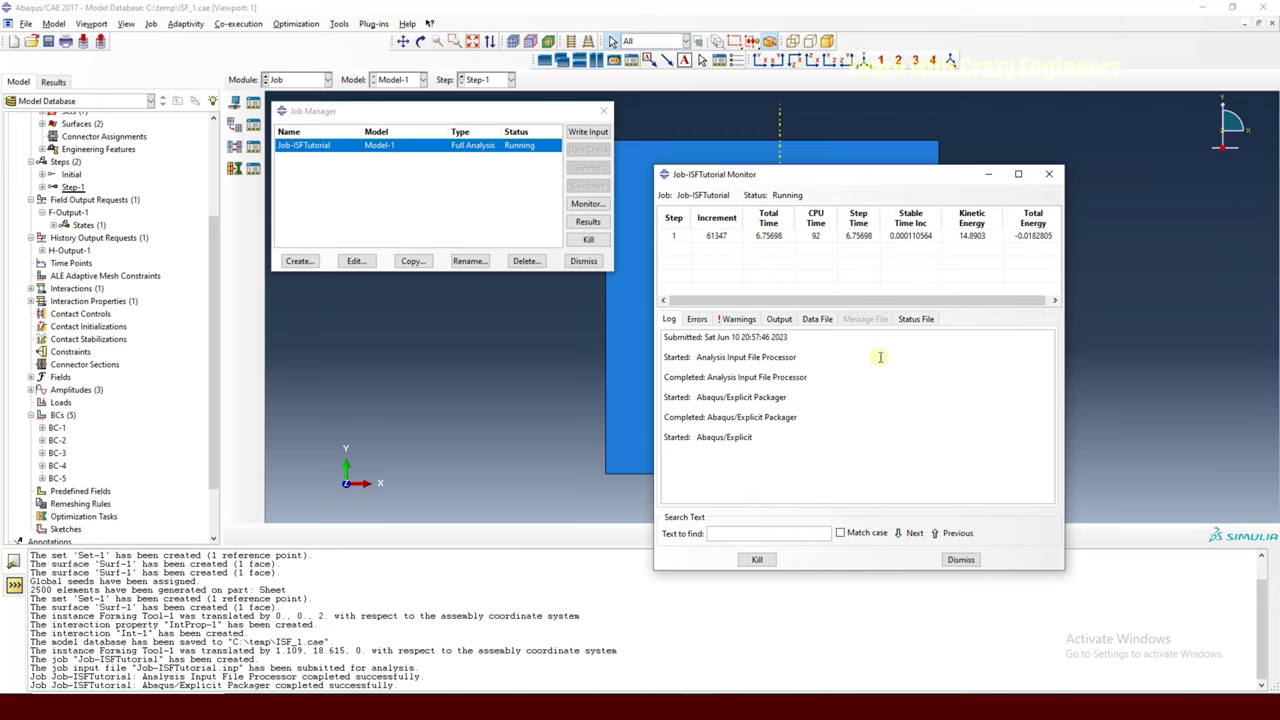
Switch to the Abaqus session with the completed File_ISF.cae model and show its assembly in the front XY view.
left_click_drag(716, 180, 744, 165)
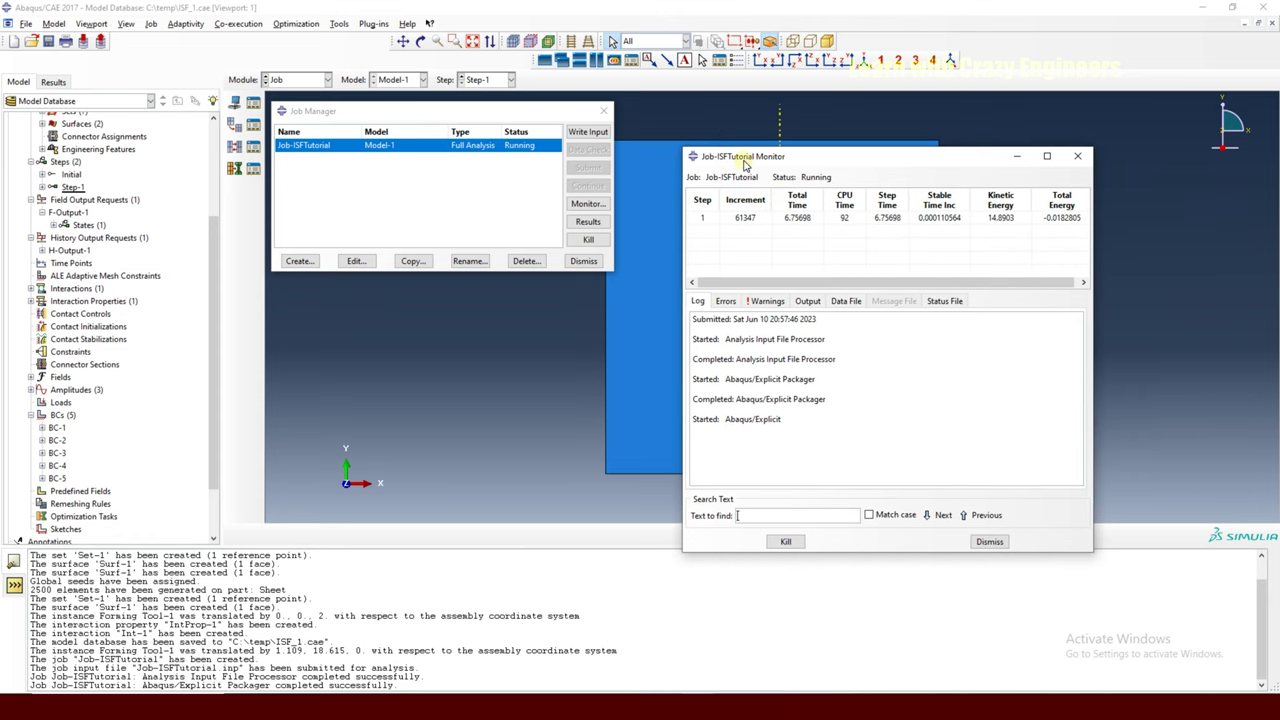
left_click_drag(744, 165, 711, 149)
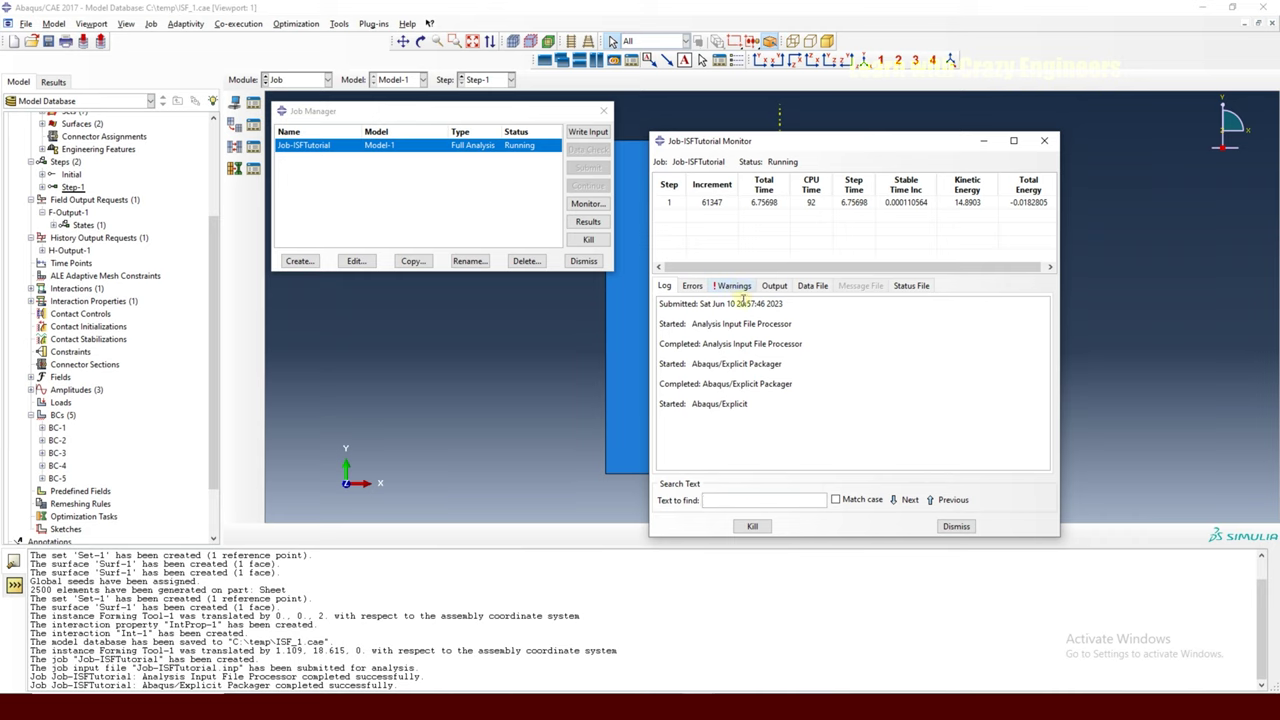
mouse_move(706, 688)
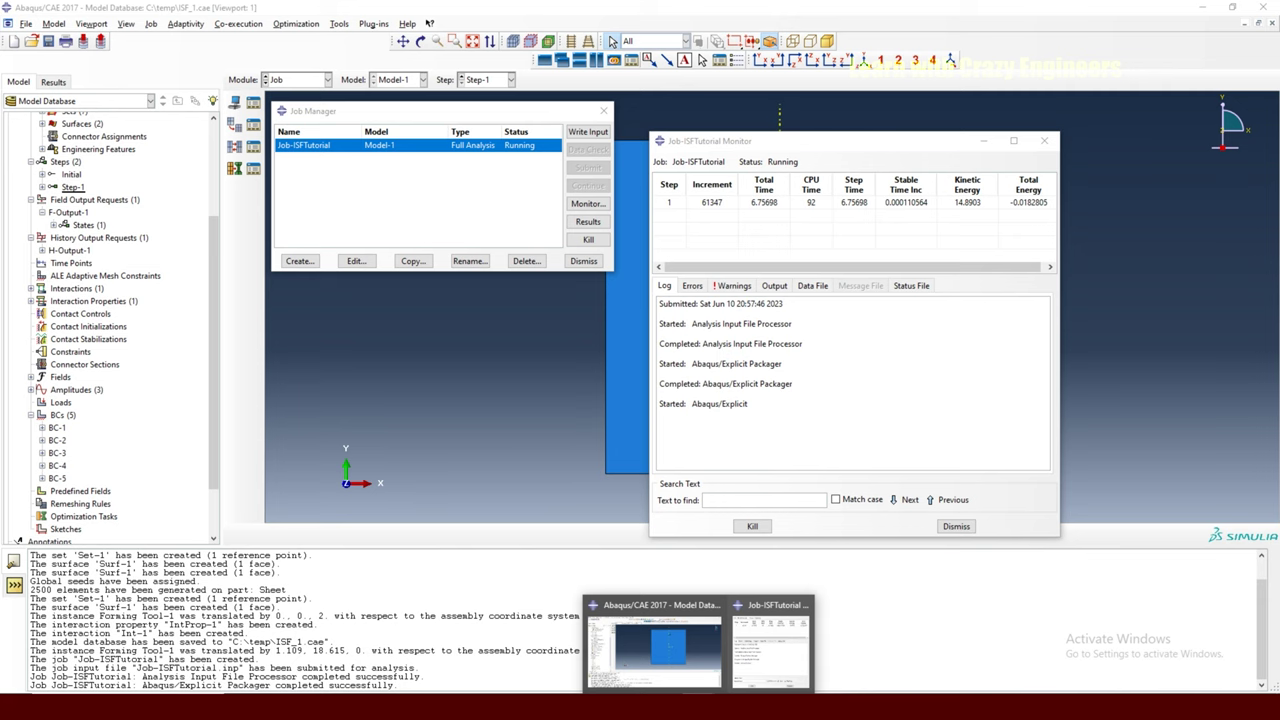
left_click(770, 650)
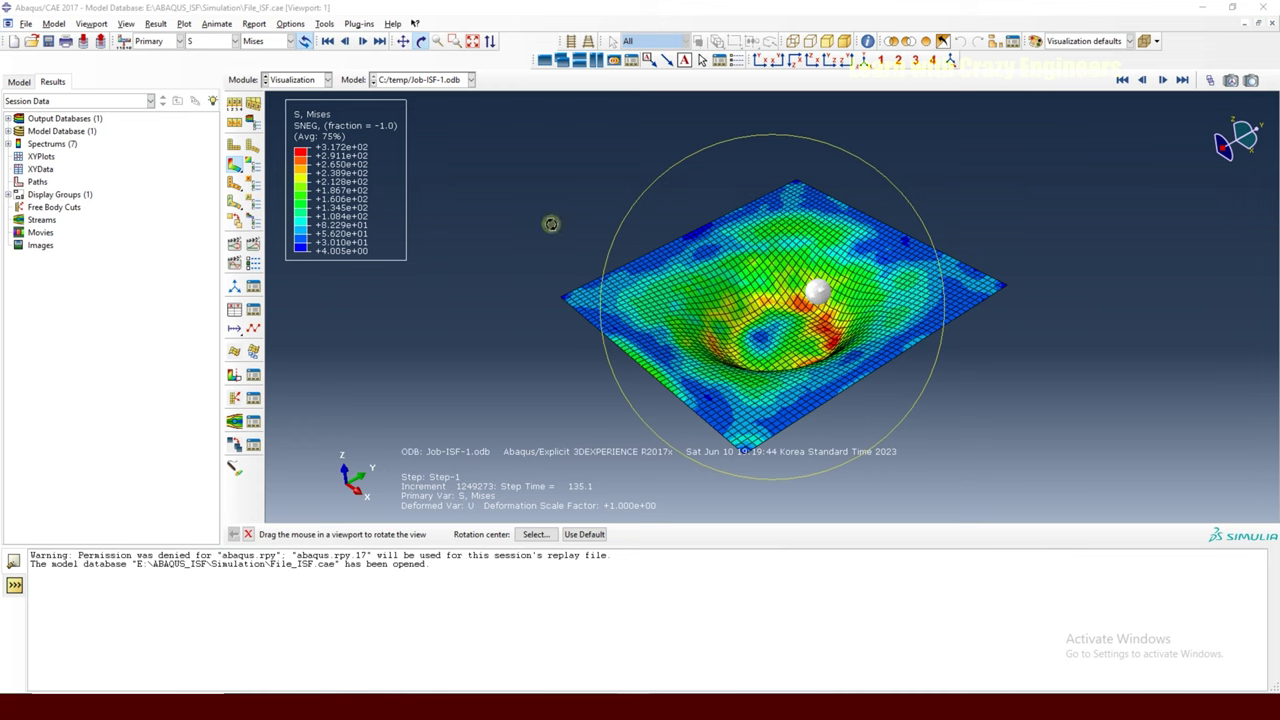
left_click(320, 88)
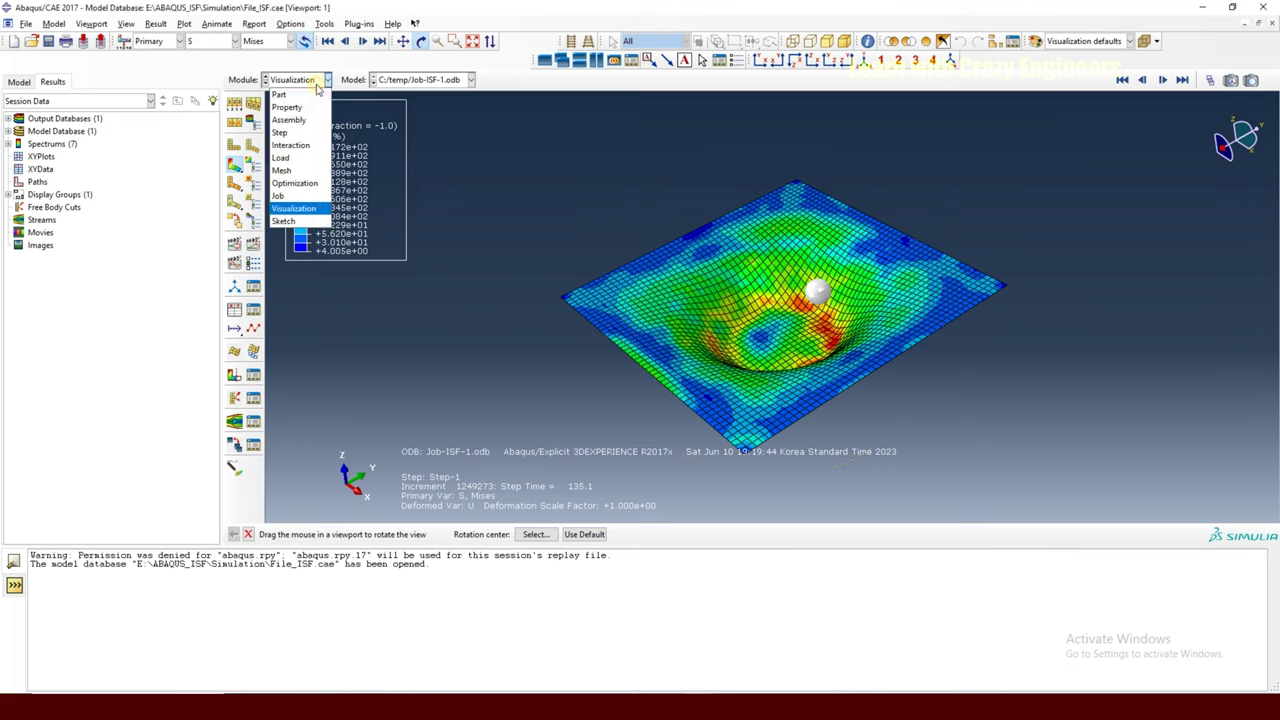
left_click(315, 120)
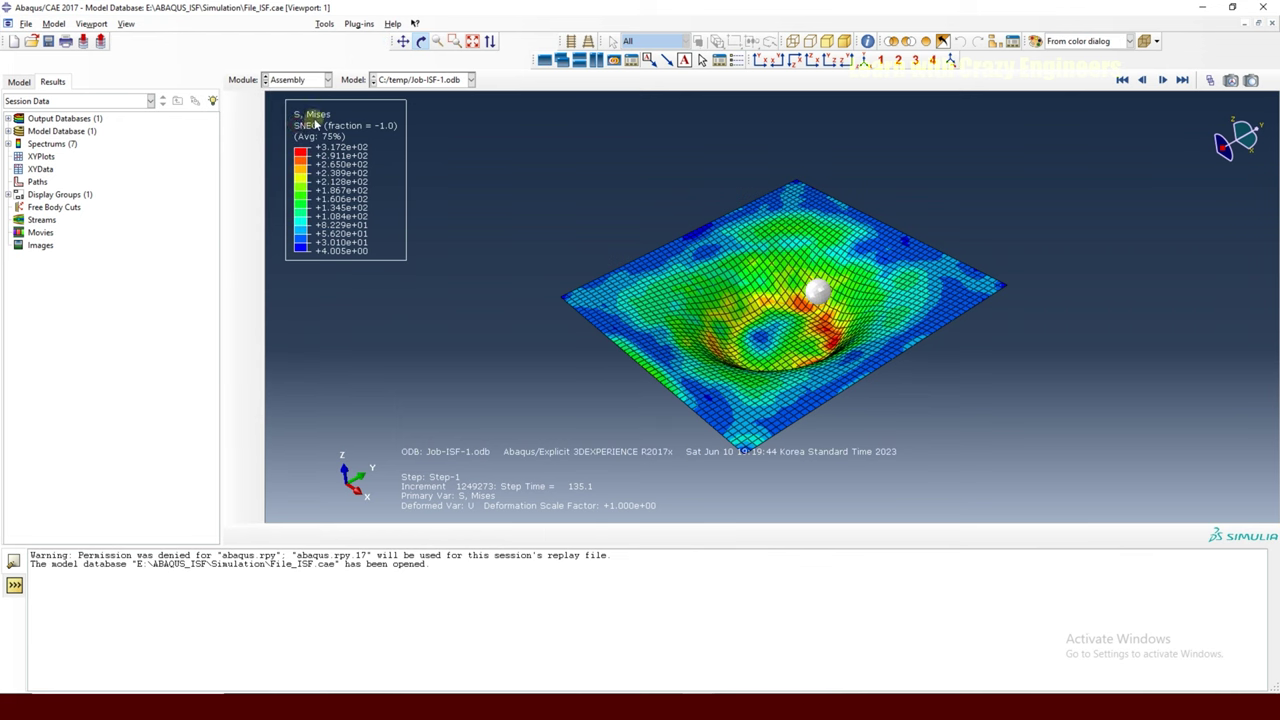
left_click(761, 60)
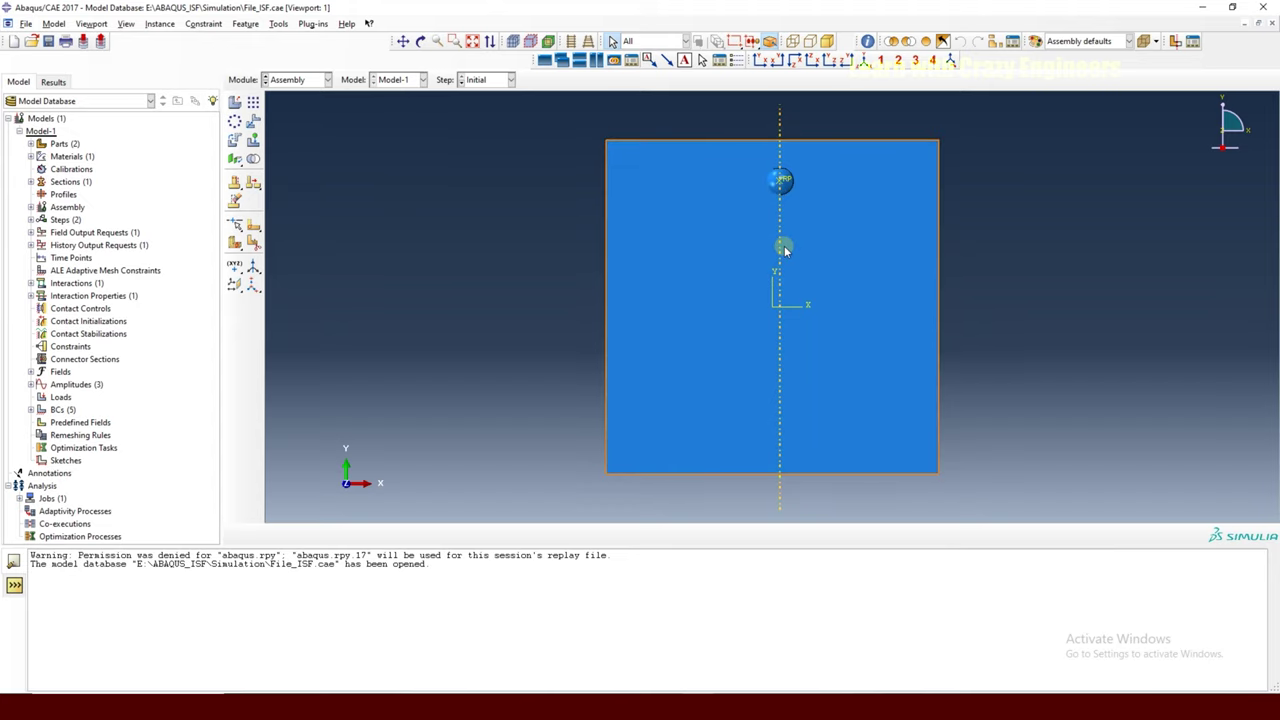
left_click(785, 182)
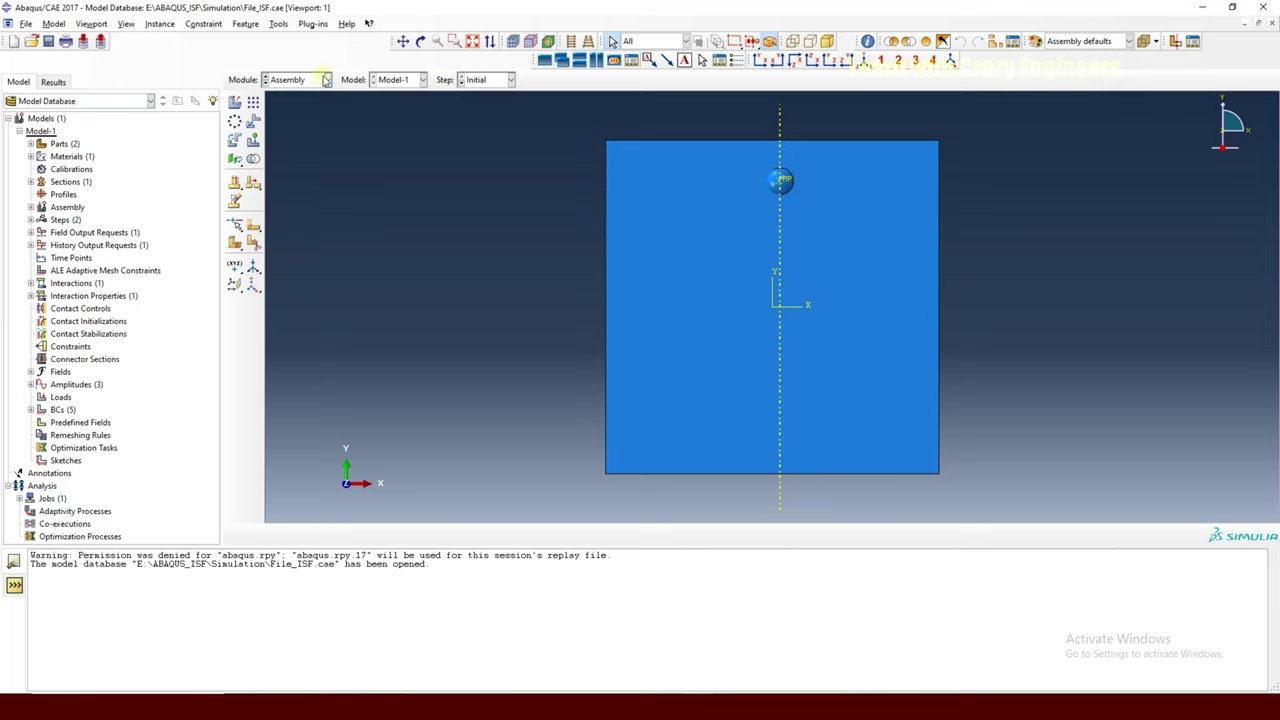
Open the results of the completed job Job-ISF-1 and scrub through the Step-1 frames up to frame 20.
left_click(326, 79)
left_click(280, 196)
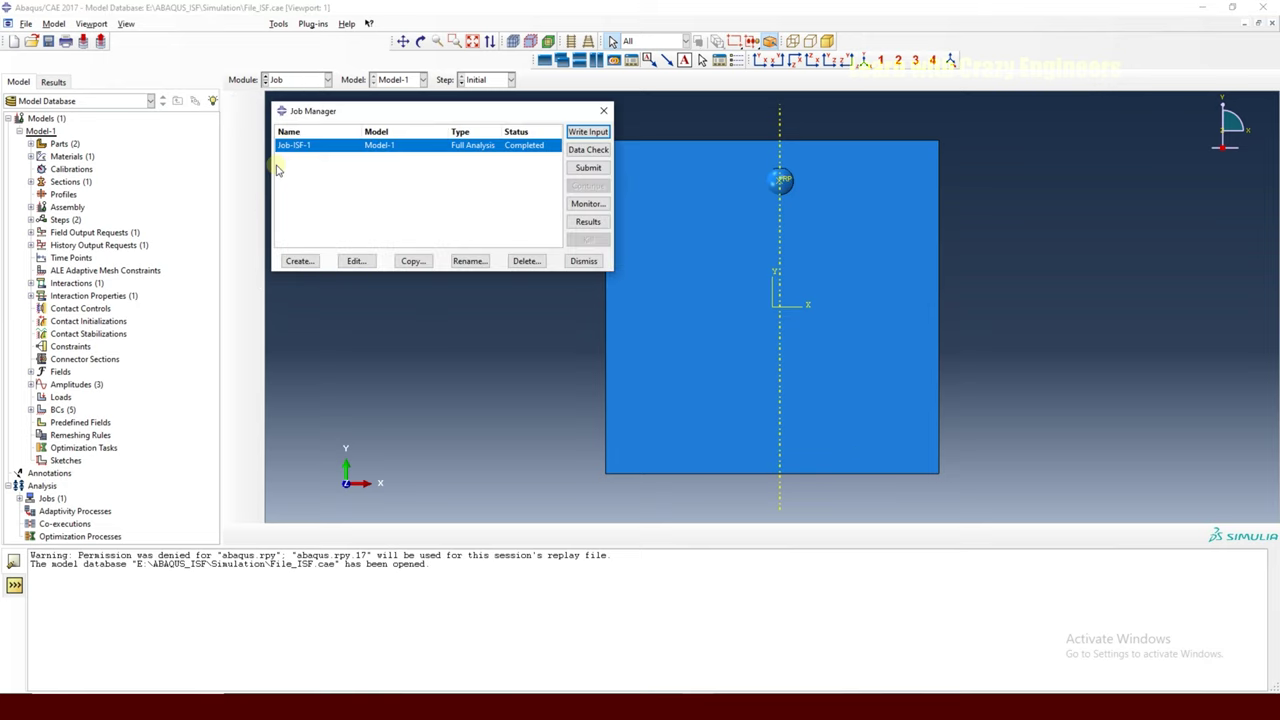
left_click(588, 221)
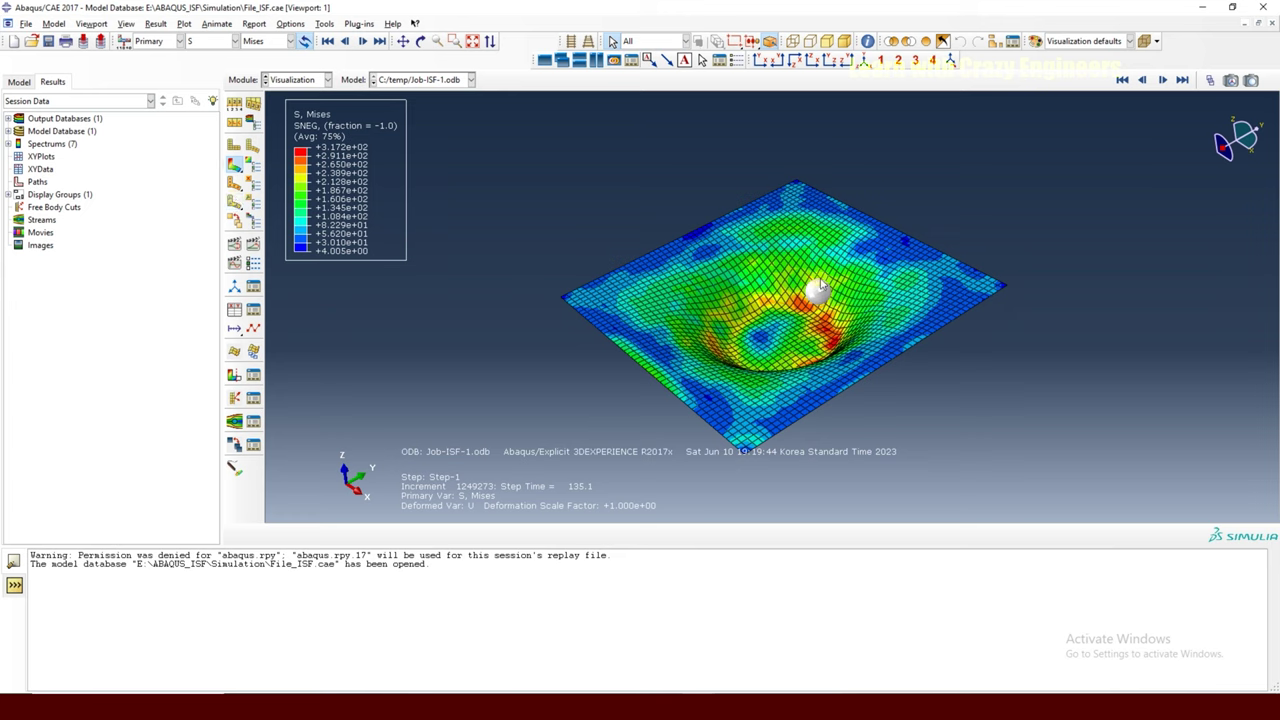
left_click(1210, 80)
left_click_drag(1181, 263, 1204, 275)
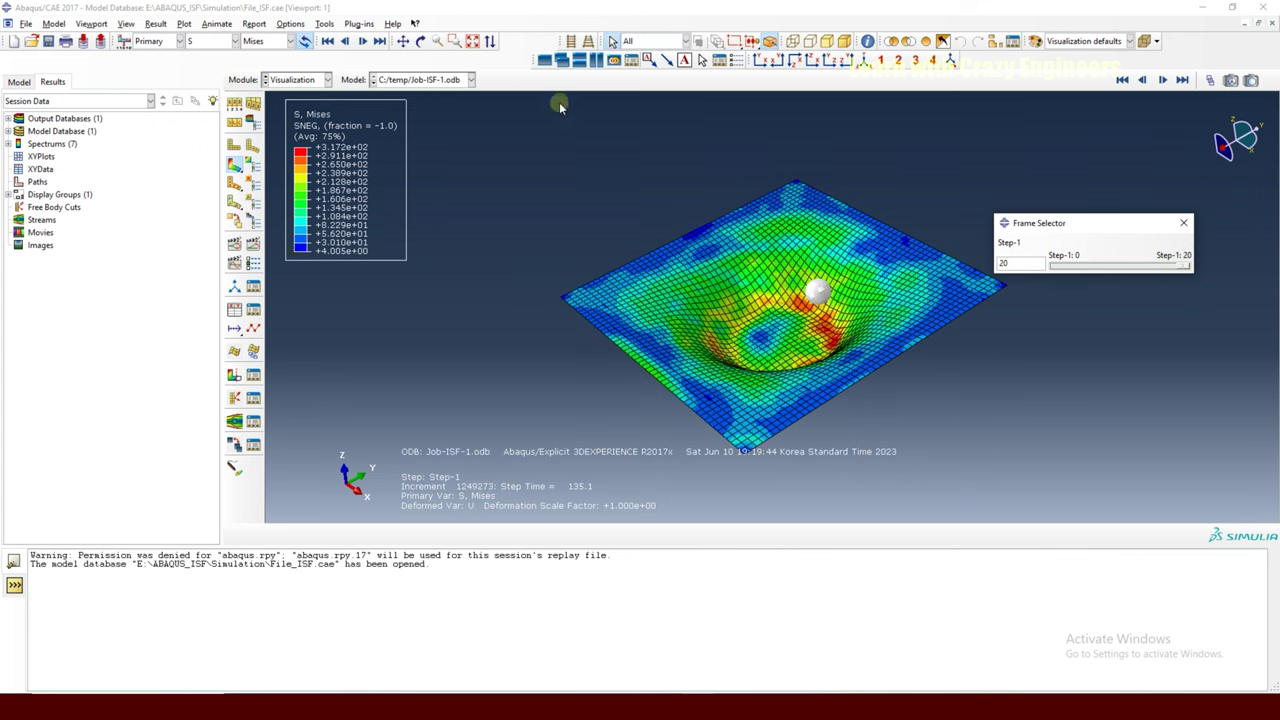
Examine the von Mises stress contour on the formed sheet and tool from a tilted angle, fitted to the viewport.
left_click(420, 41)
mouse_move(770, 230)
left_mouse_down()
mouse_move(782, 133)
mouse_move(826, 366)
mouse_move(862, 408)
mouse_move(757, 237)
left_mouse_up()
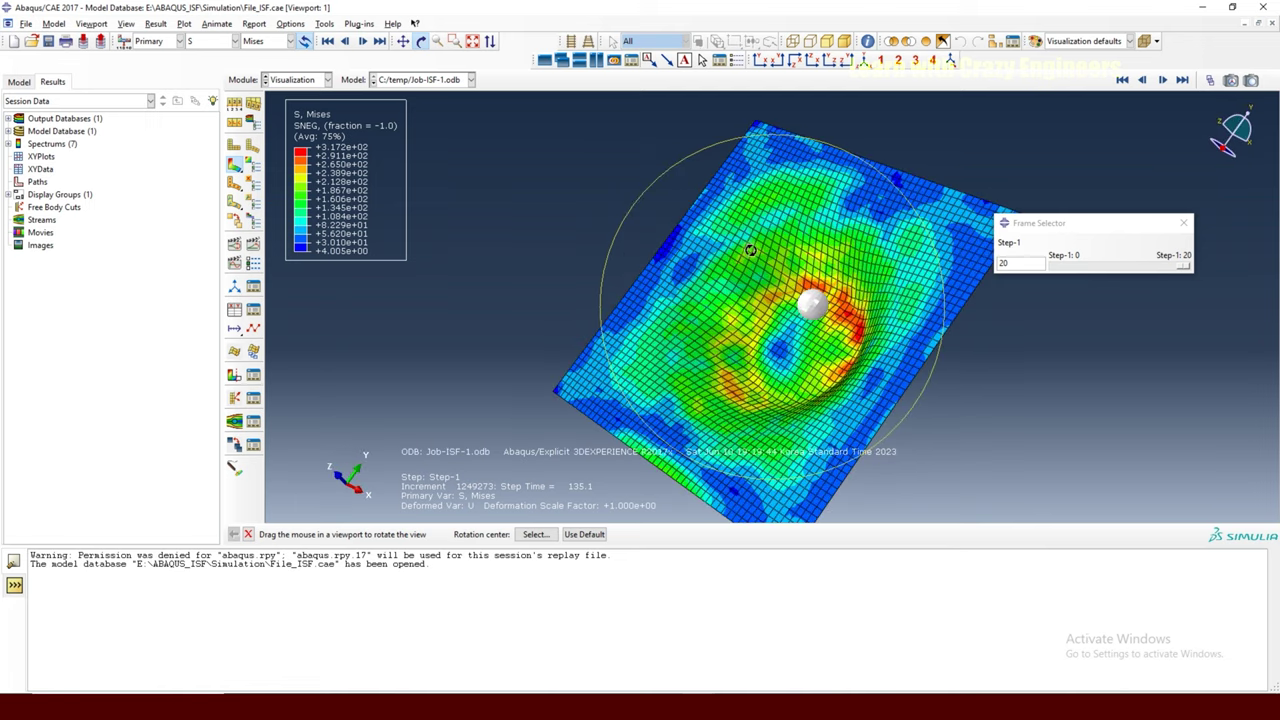
scroll(757, 250, "down", 5)
left_click_drag(757, 271, 751, 257)
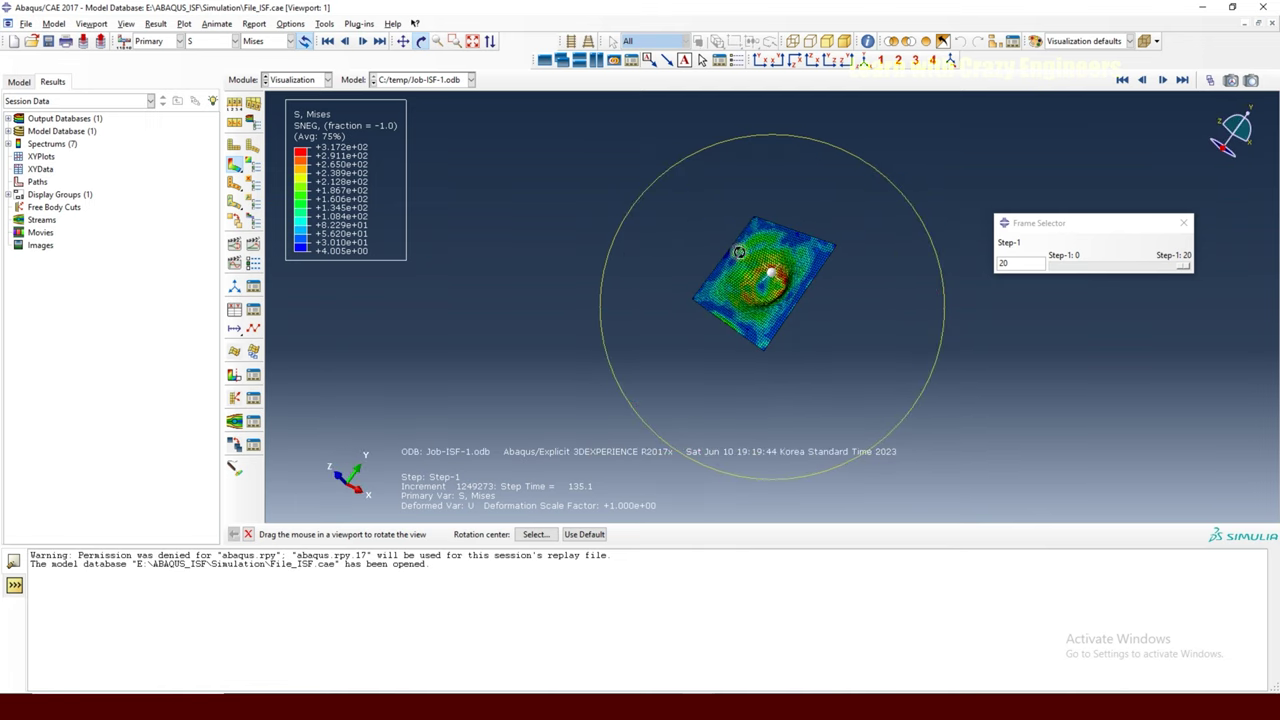
left_click(472, 41)
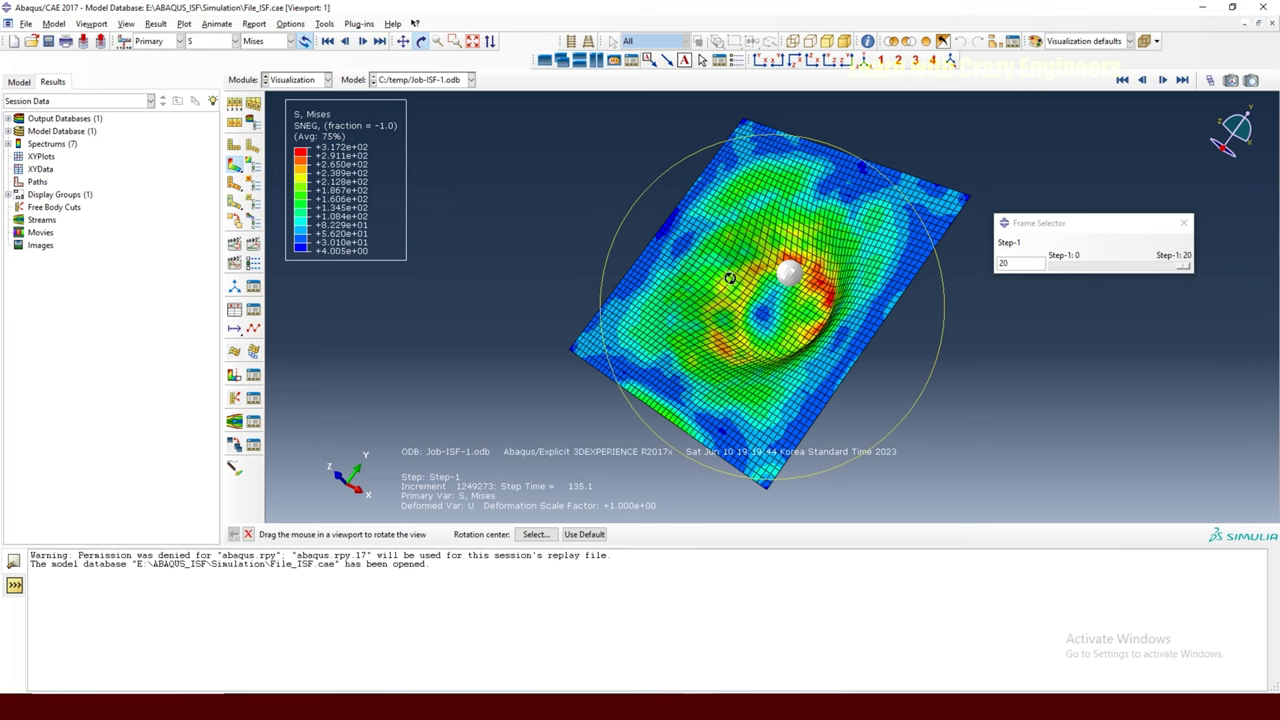
left_click_drag(766, 285, 768, 285)
scroll(767, 285, "down", 5)
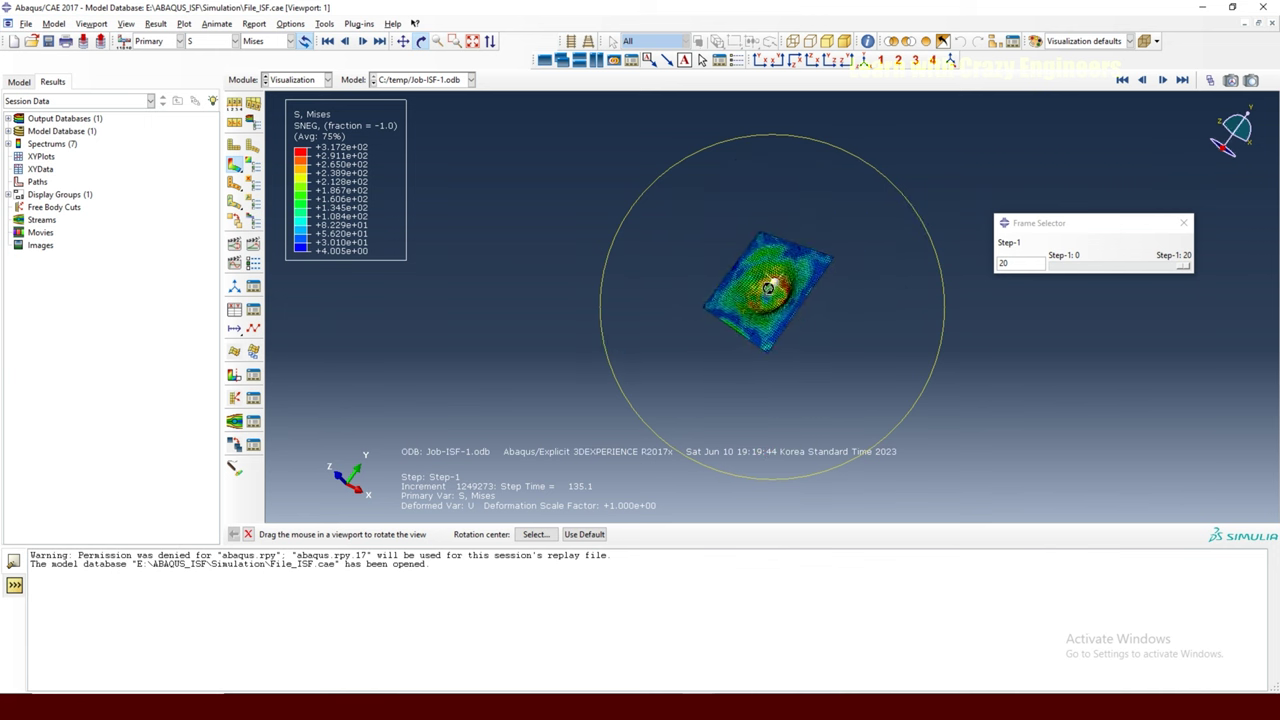
left_click(474, 43)
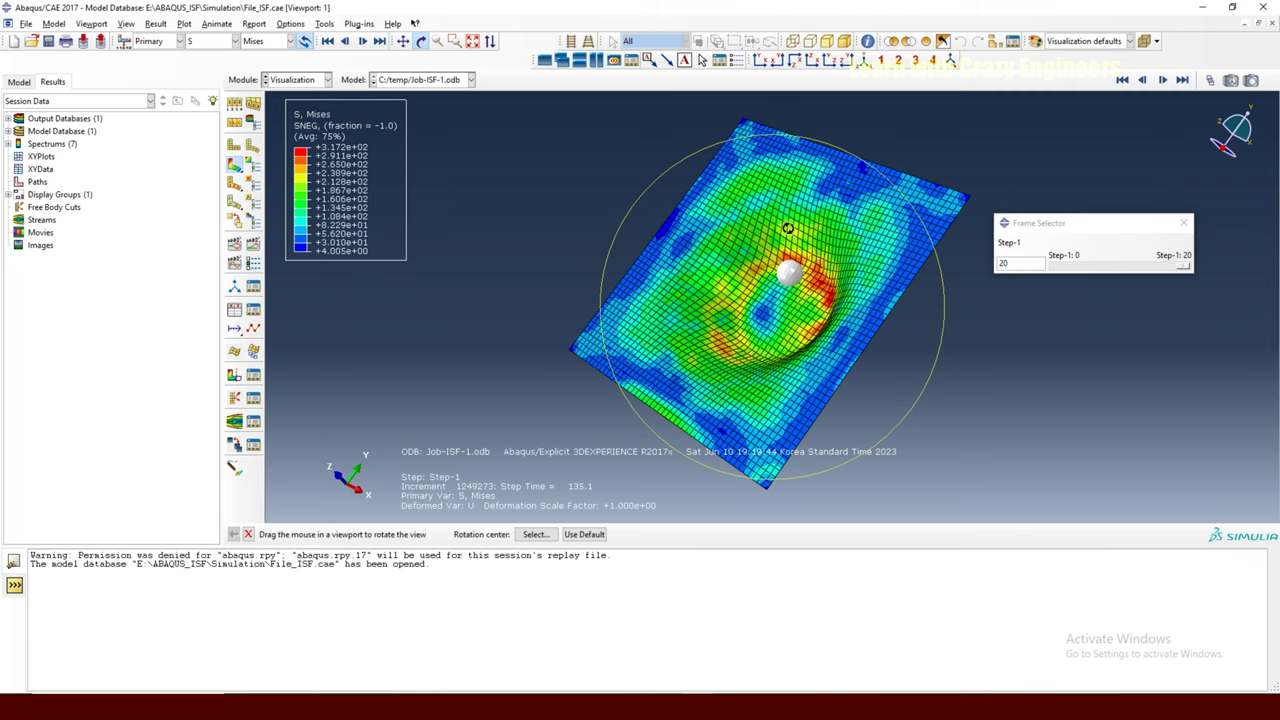
Display the shell thickness (STH) contour on the deformed sheet and inspect the thinning around the formed wall.
left_click(232, 41)
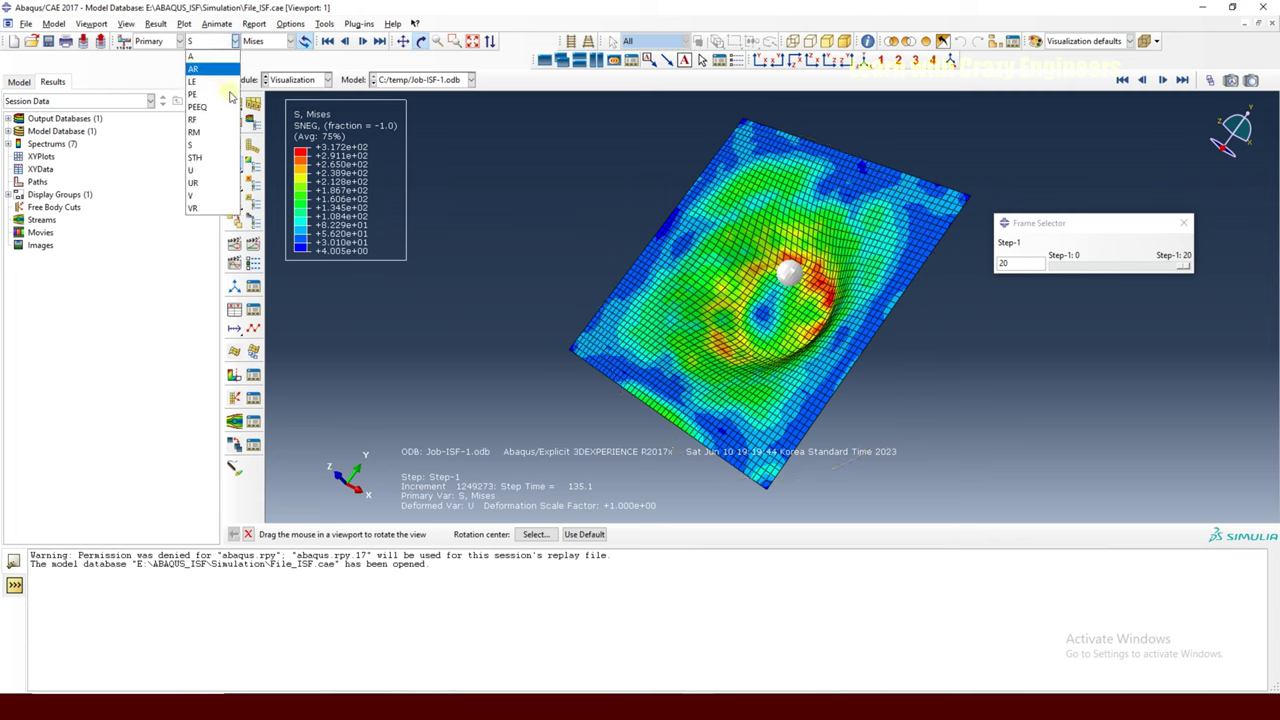
left_click(200, 158)
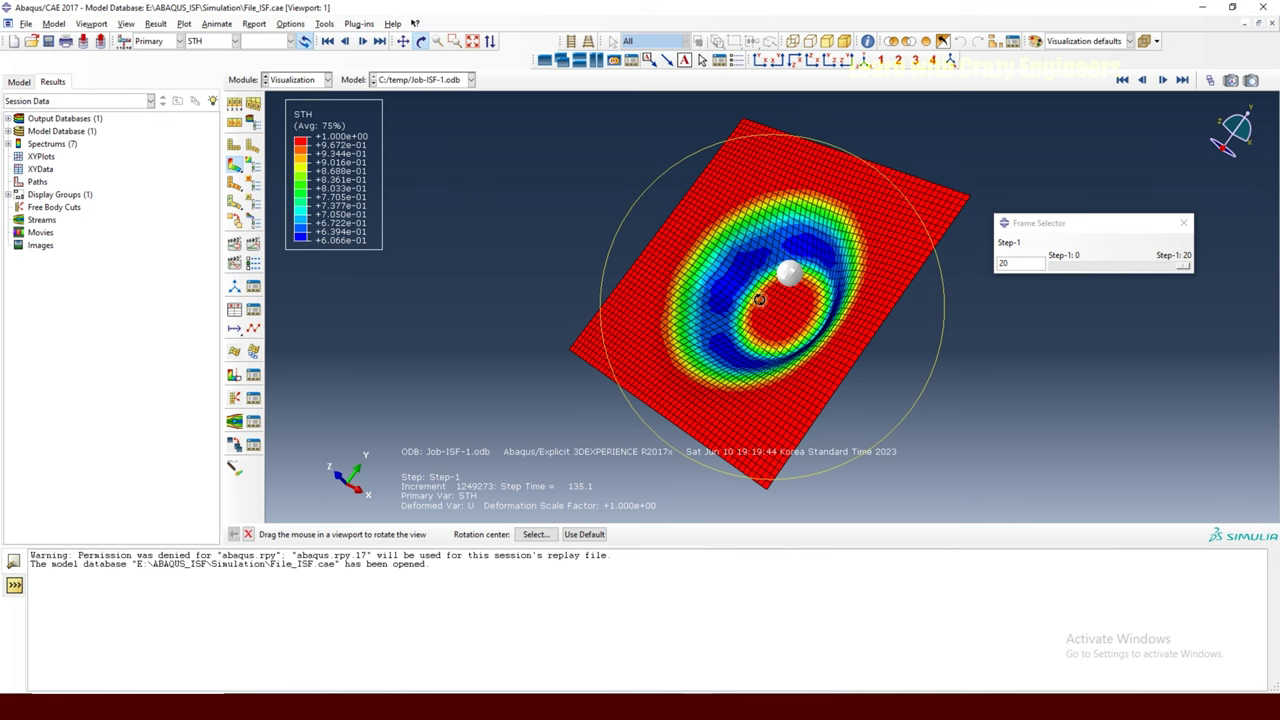
left_click_drag(736, 328, 733, 328)
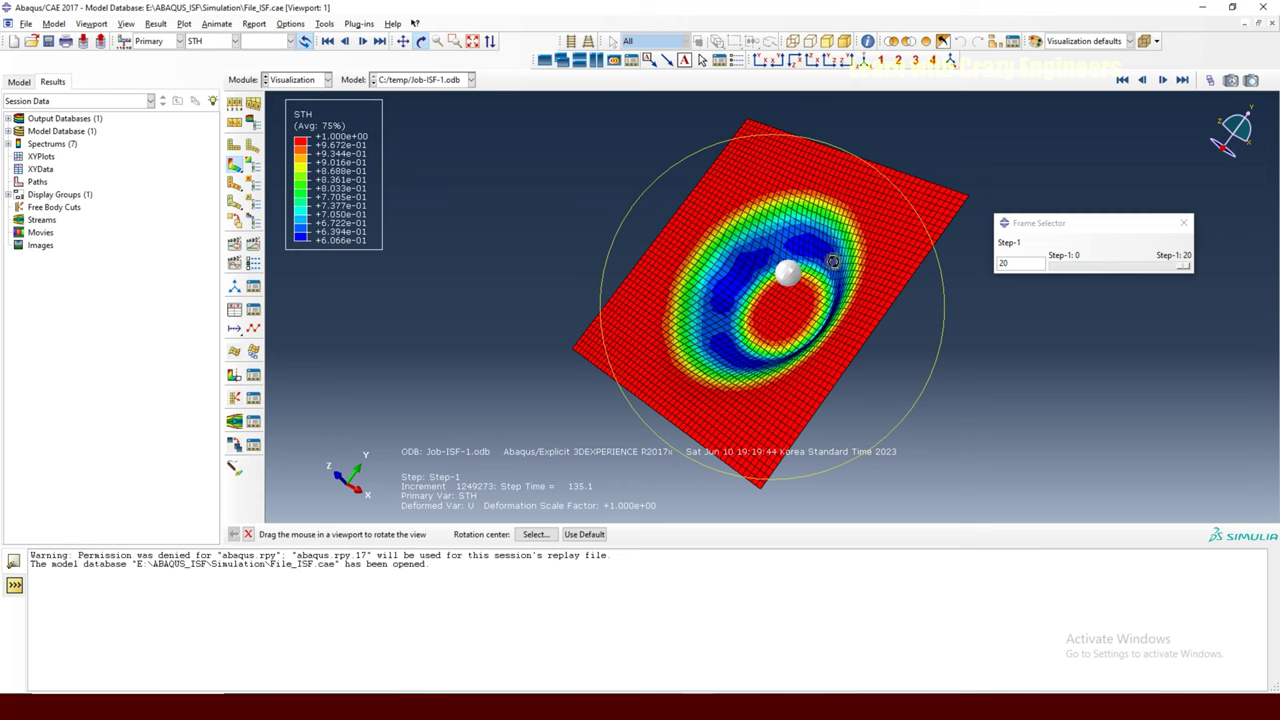
Display the U3 displacement contour, scrub through the Step-1 frames and inspect the forming depth from several angles.
left_click(203, 41)
left_click(194, 170)
left_click(290, 41)
left_click(250, 93)
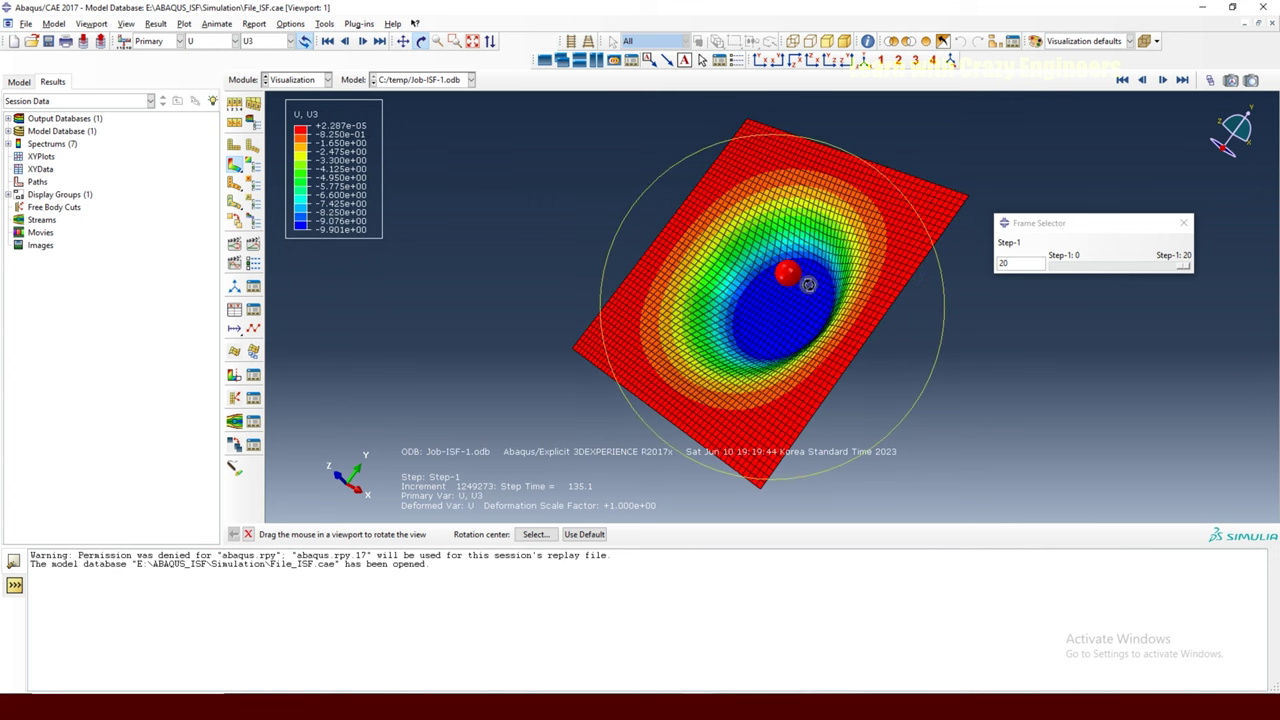
mouse_move(1188, 270)
left_mouse_down()
mouse_move(1053, 276)
mouse_move(1190, 268)
left_mouse_up()
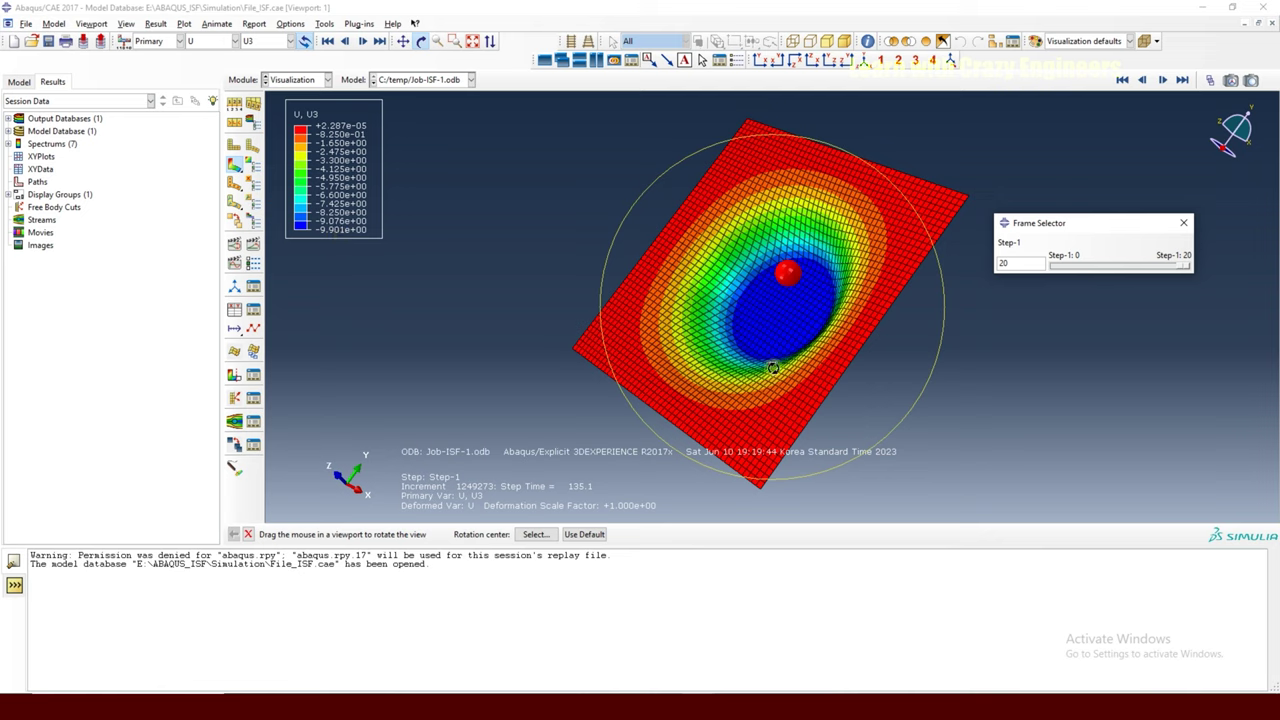
left_click_drag(712, 375, 895, 272)
left_click_drag(846, 280, 848, 297)
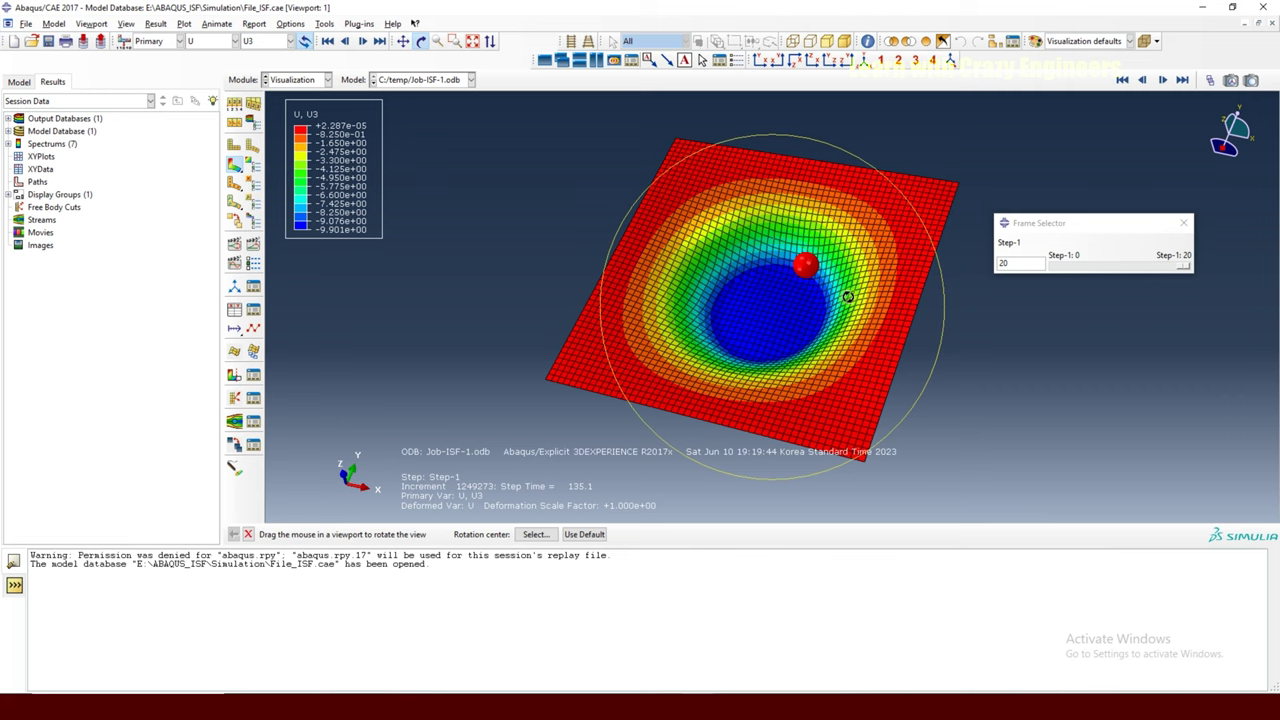
left_click_drag(794, 334, 740, 319)
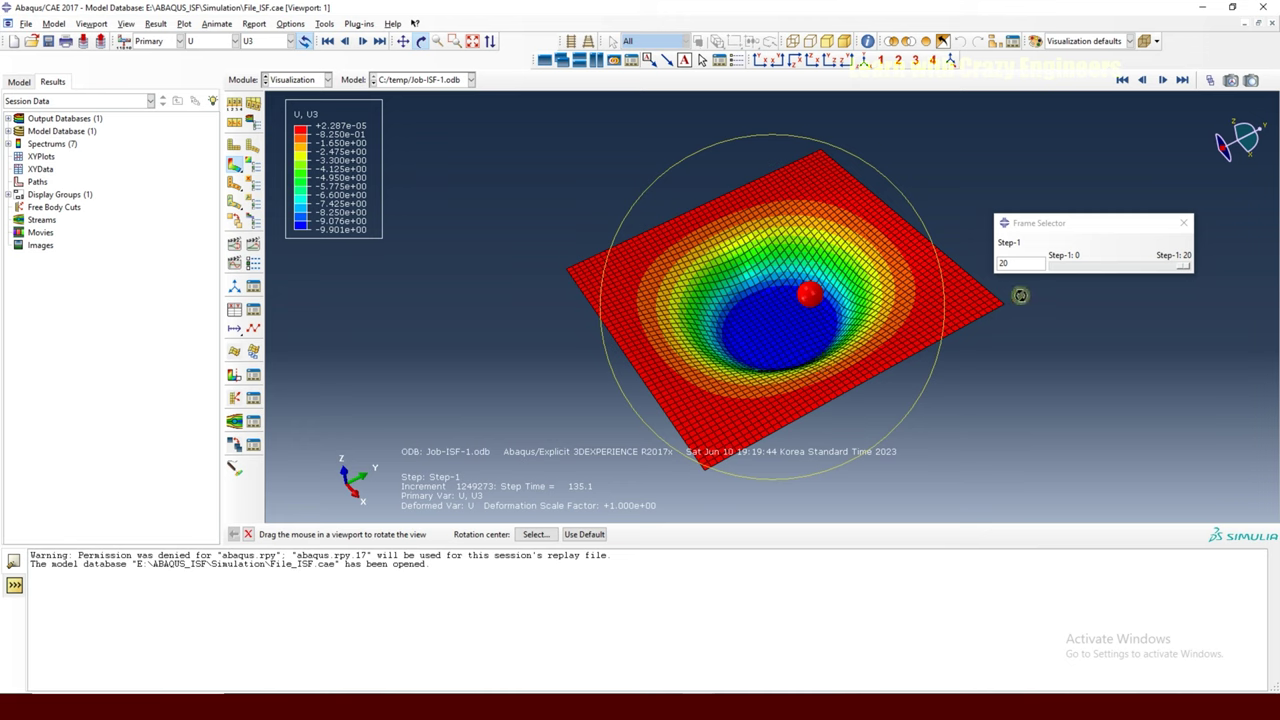
Return to the ISF_1.cae session, open the partial results of the running Job-ISFTutorial and plot contours on the deformed shape.
left_click(1207, 10)
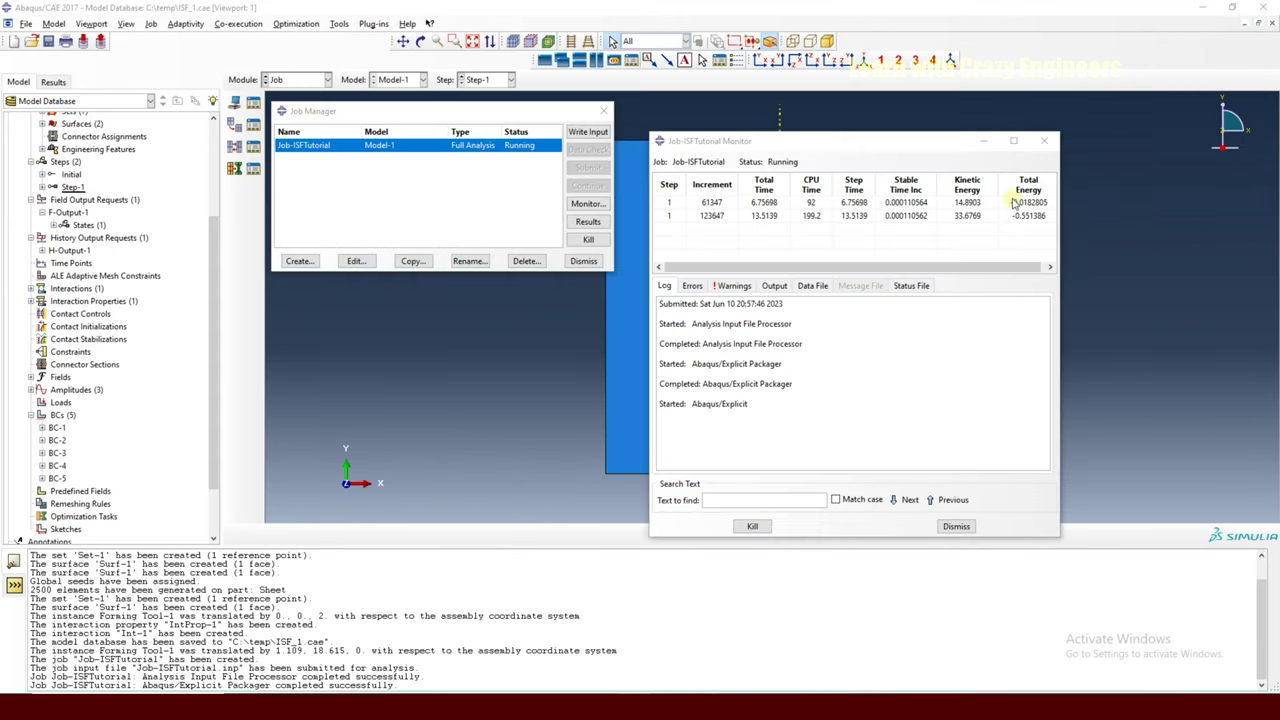
left_click(586, 222)
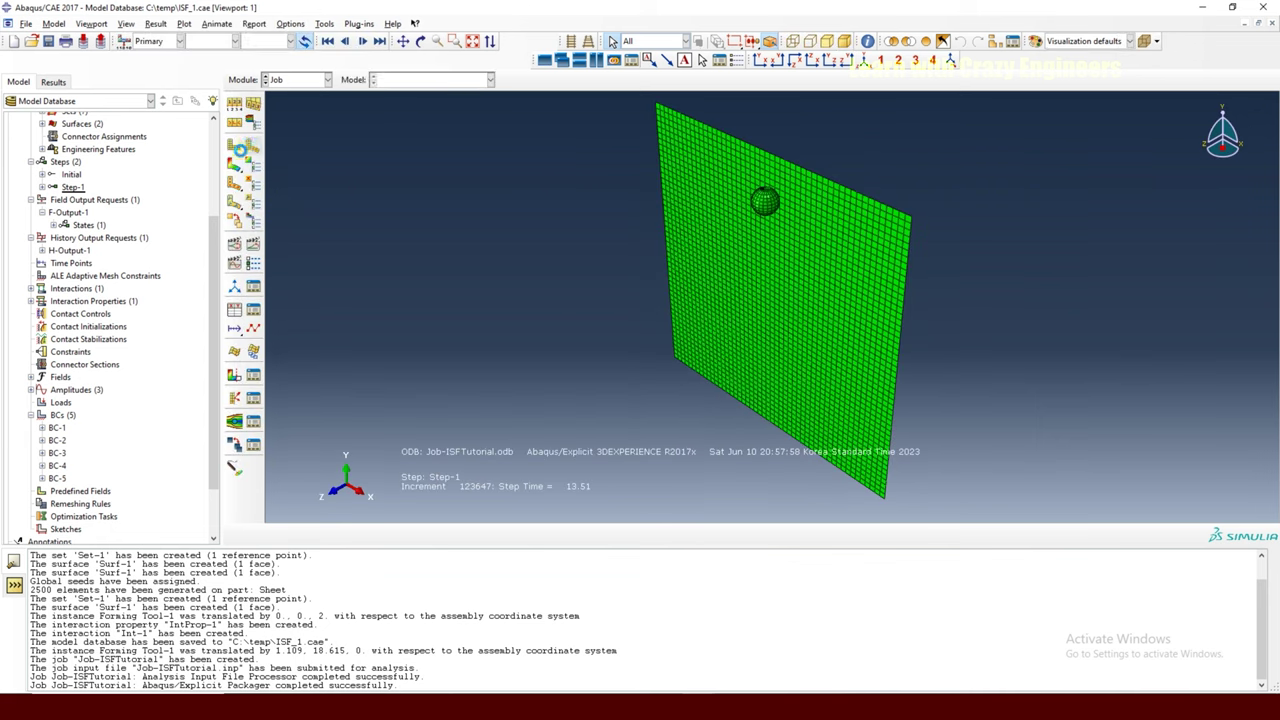
left_click(234, 168)
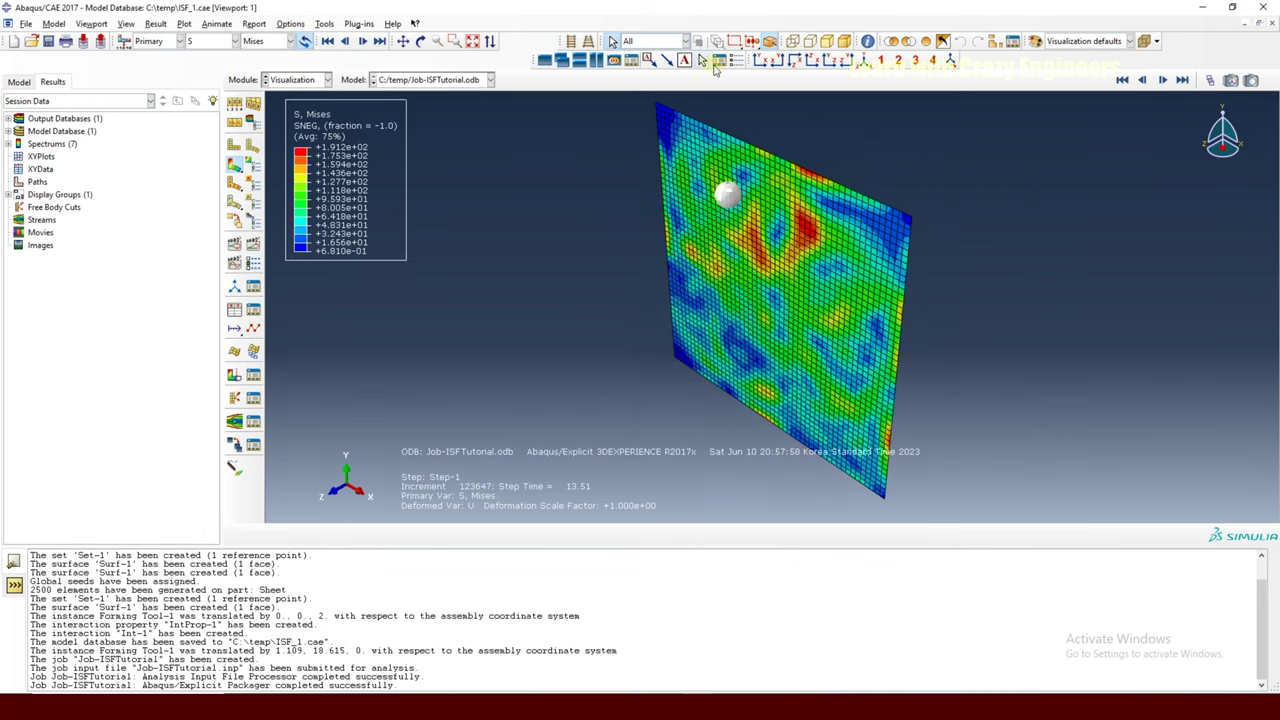